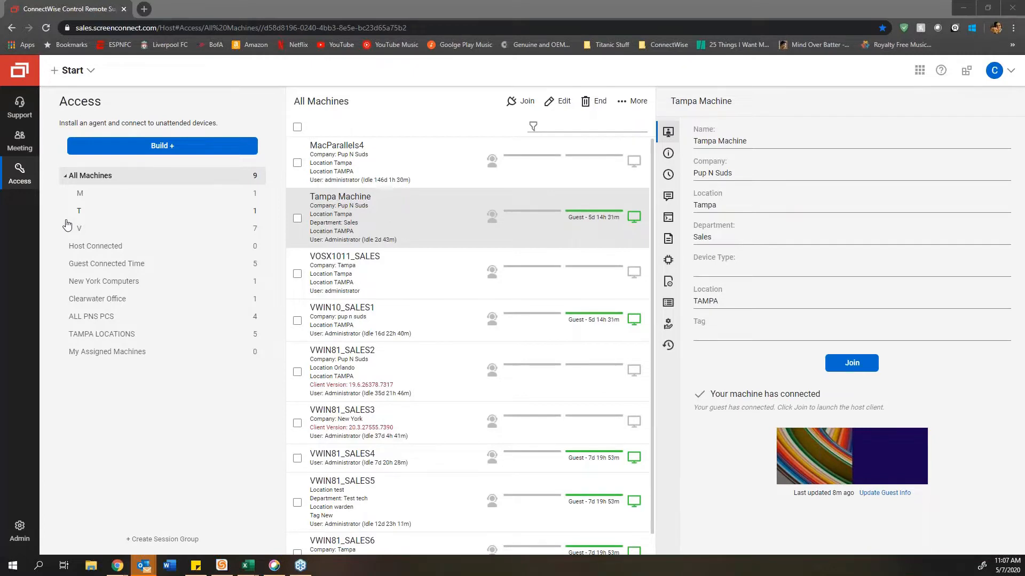
Step: Open the Support sessions list and create three new untitled support sessions
click(20, 112)
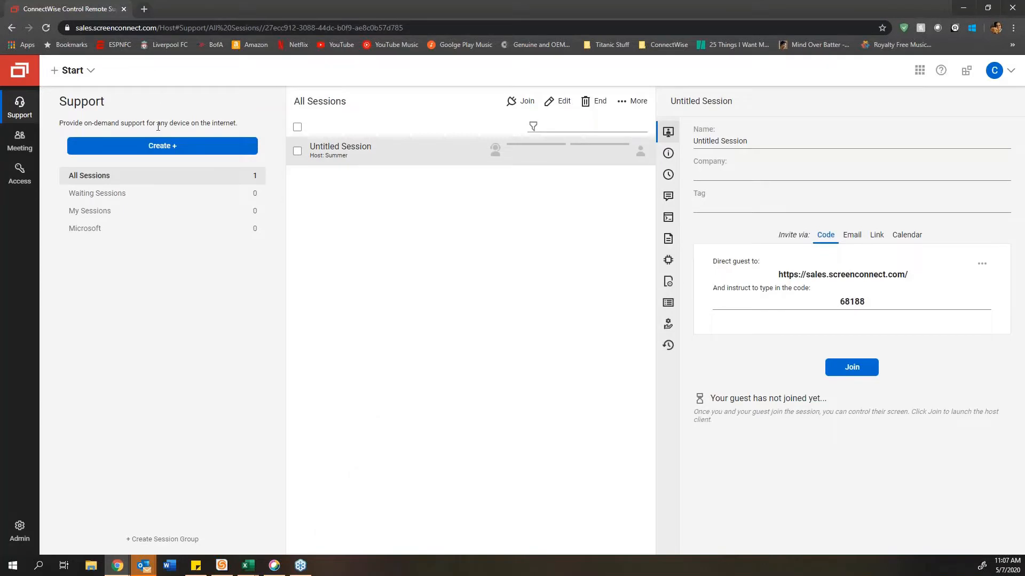
click(162, 152)
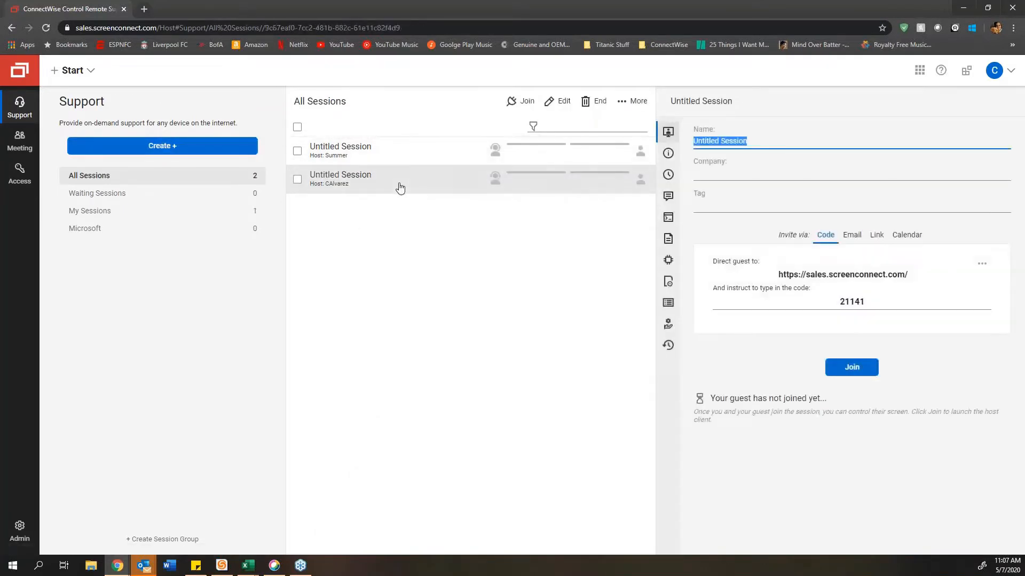
click(220, 152)
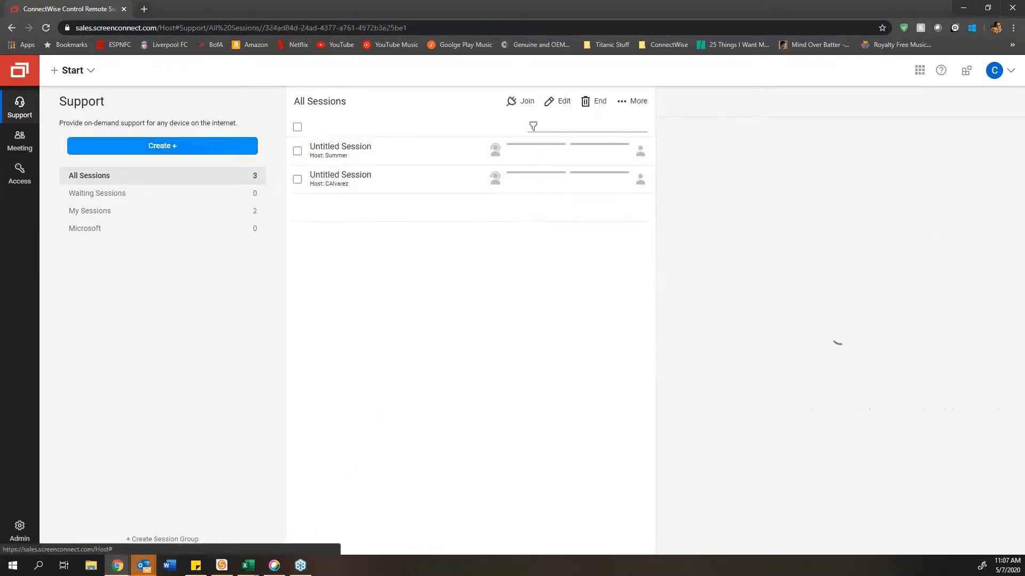
click(220, 152)
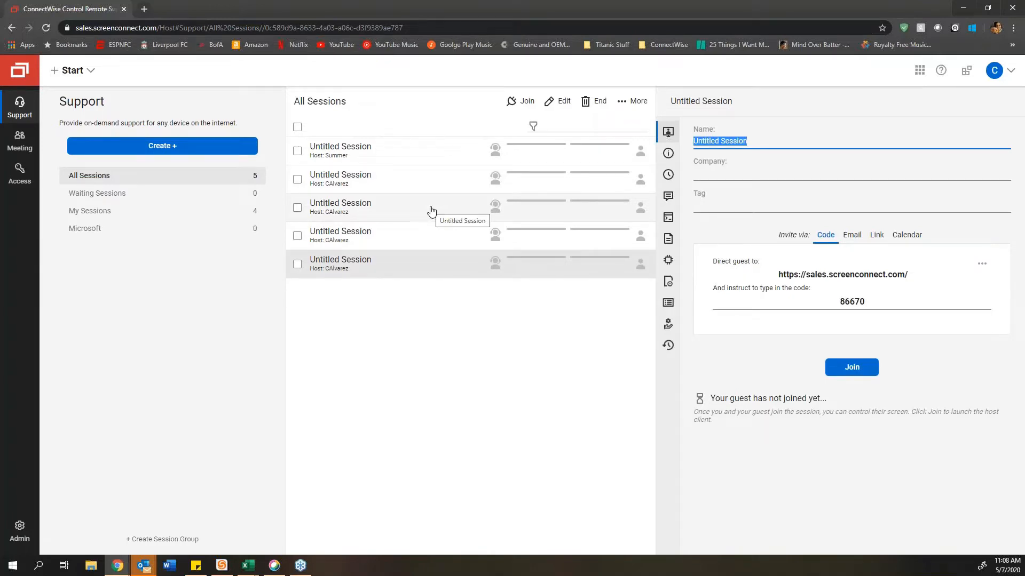
Step: End the third, fourth and fifth untitled sessions, confirming END SESSIONS
click(297, 264)
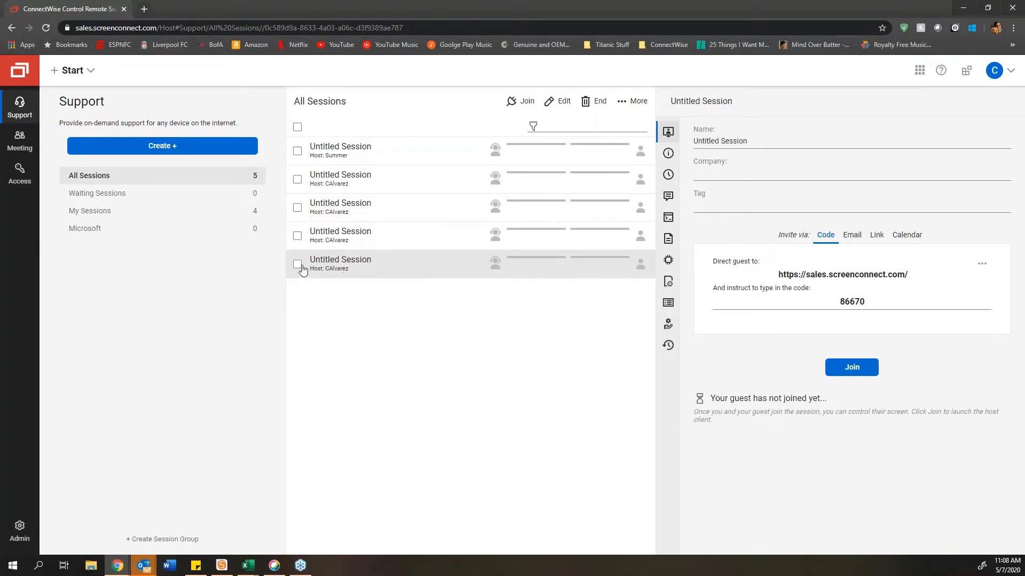
click(298, 208)
click(298, 236)
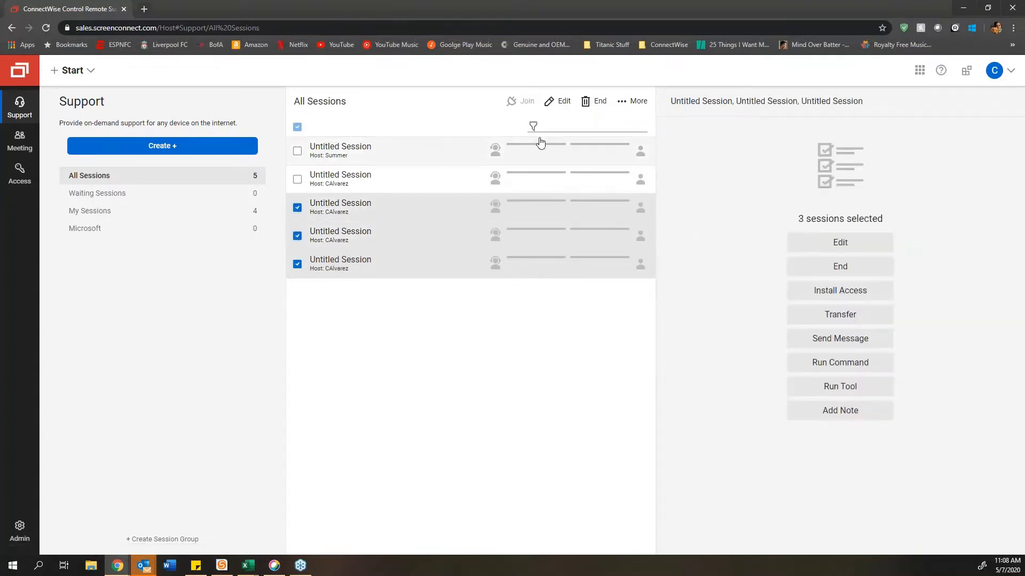
click(587, 102)
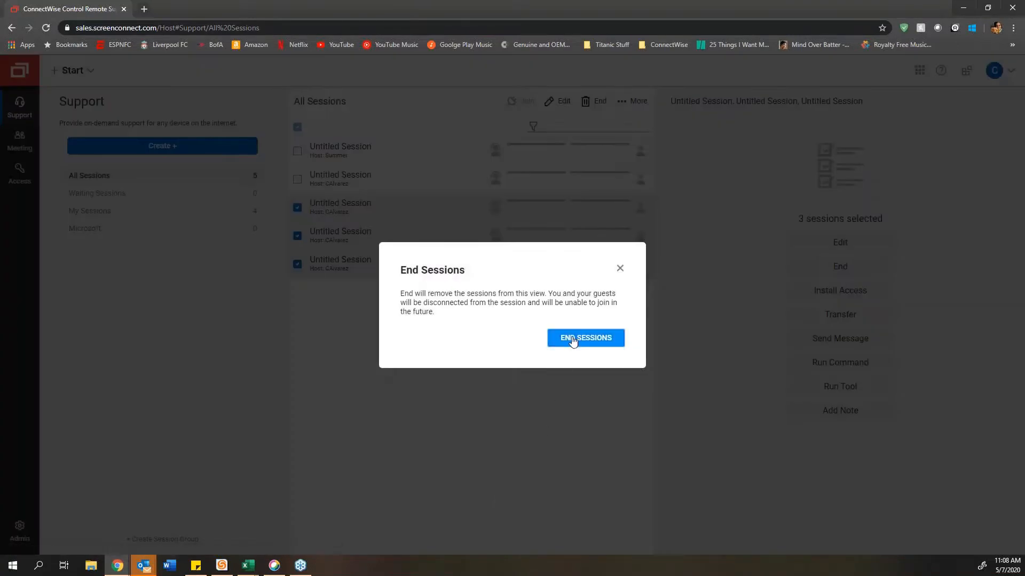
click(573, 339)
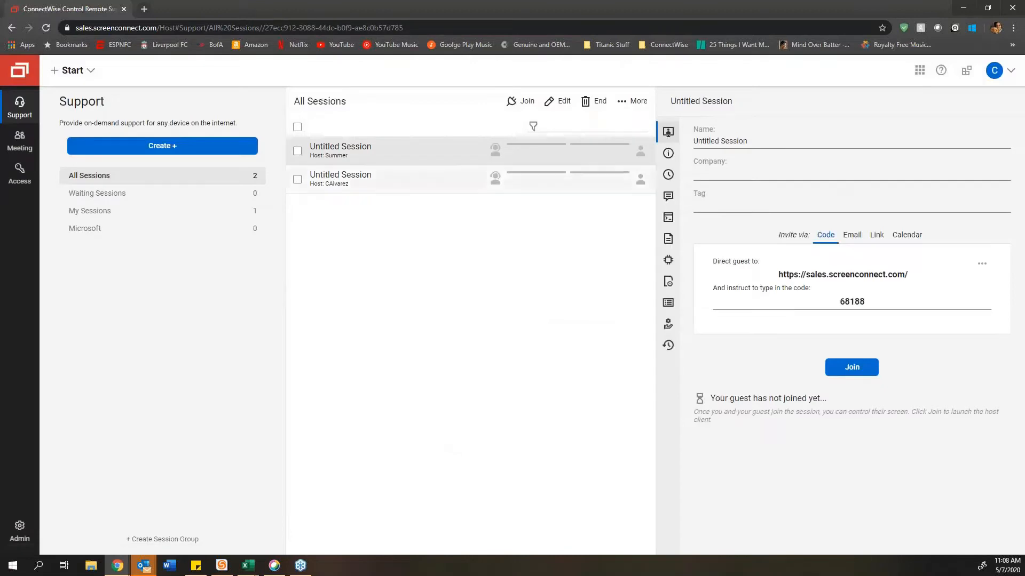
Step: Copy the second untitled session's Direct guest URL and open a new browser tab
click(403, 185)
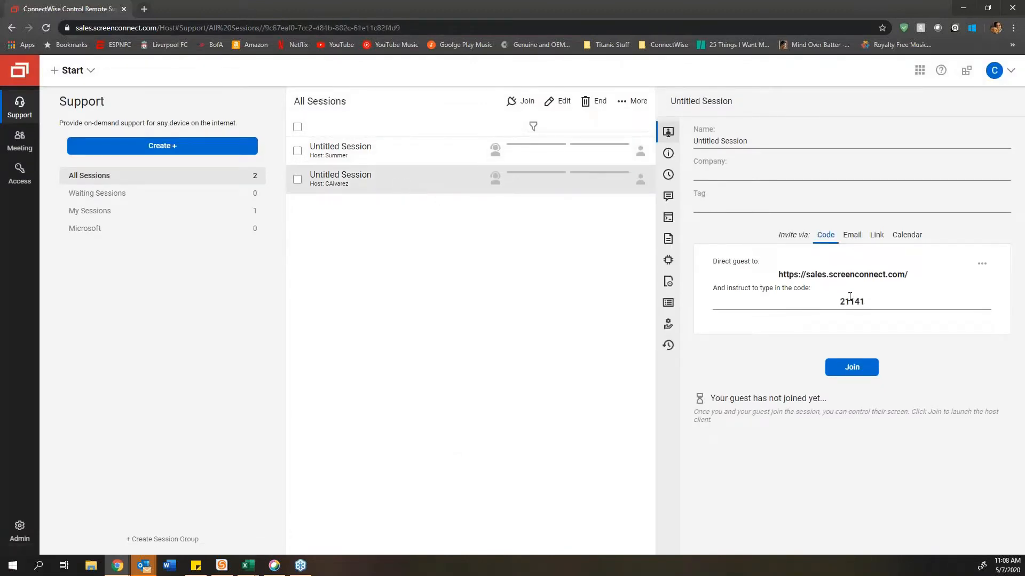
triple_click(822, 273)
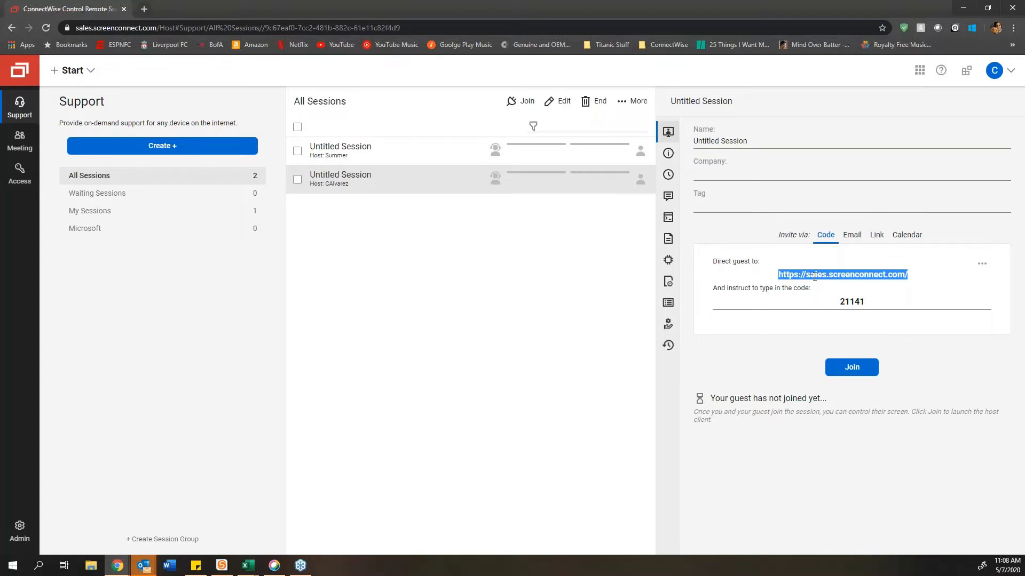
click(858, 303)
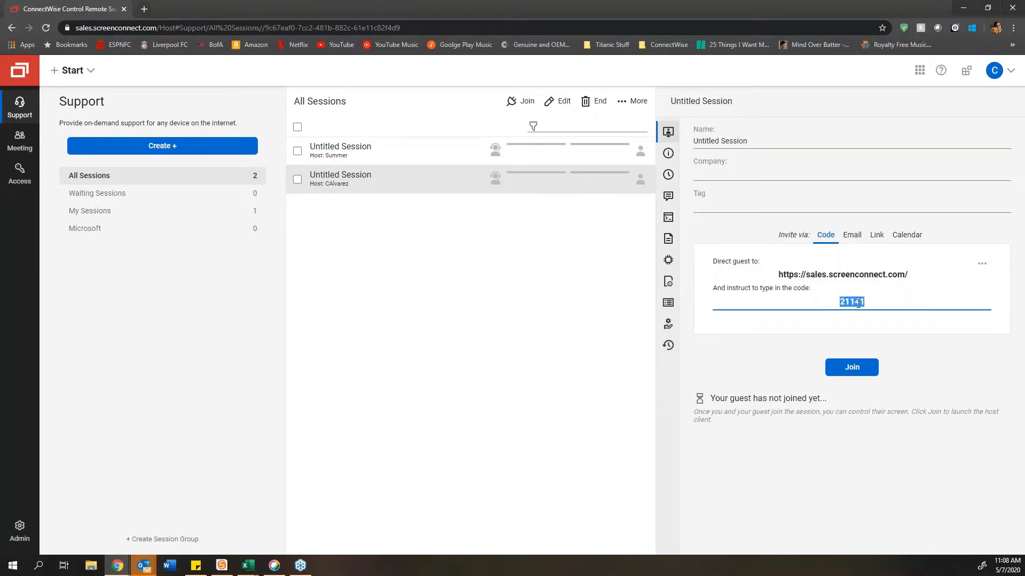
triple_click(808, 275)
right_click(808, 277)
click(838, 285)
click(149, 11)
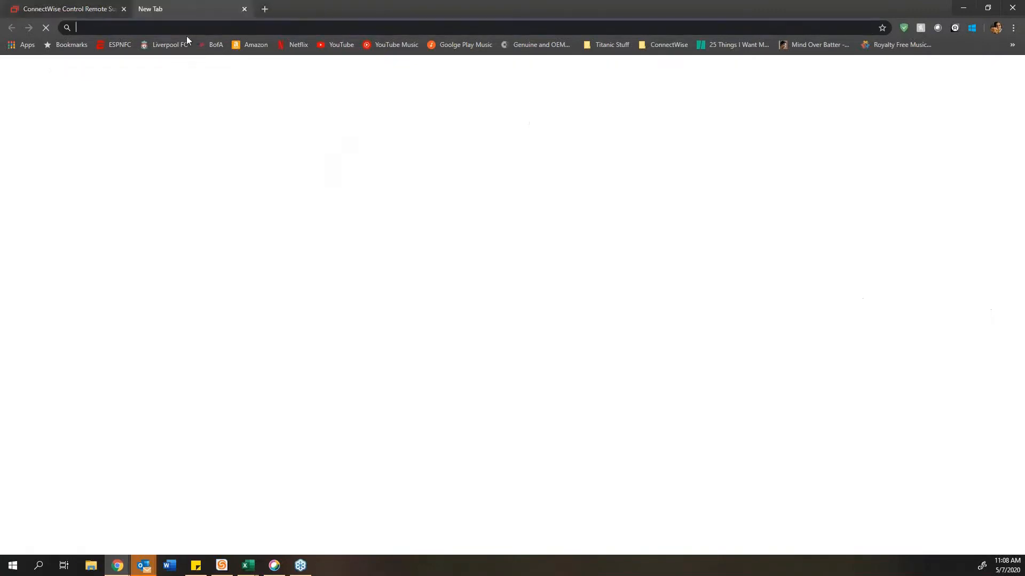
Step: Load the guest Welcome page from the copied URL, then copy join code 21141 from the host tab
key(ctrl+v)
key(Return)
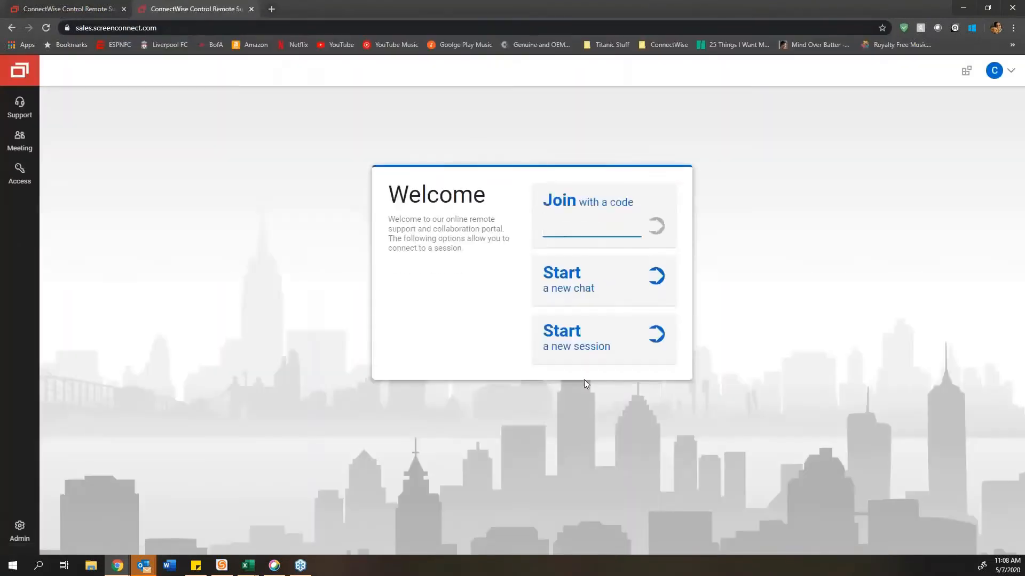
click(107, 9)
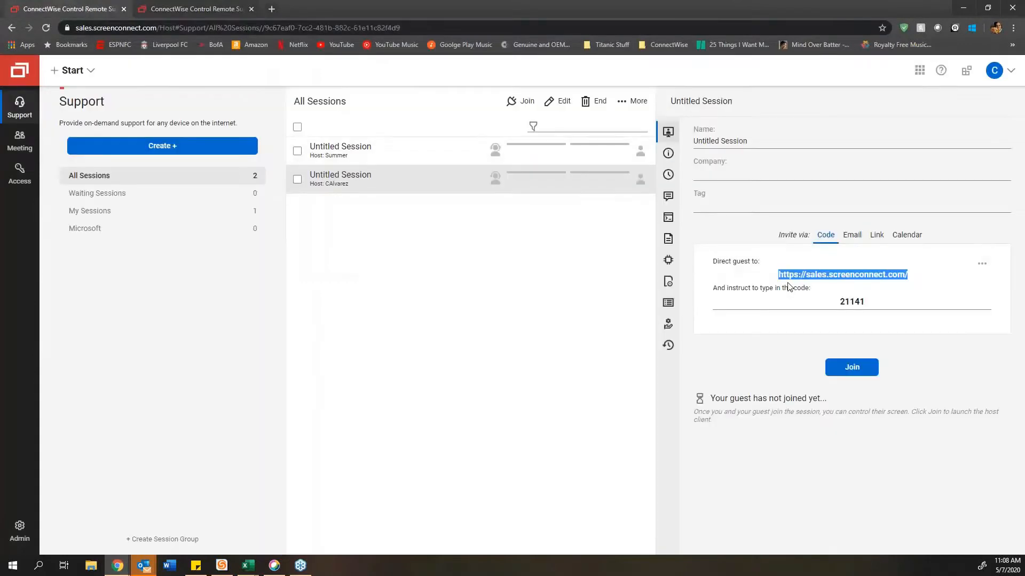
click(853, 303)
key(ctrl+c)
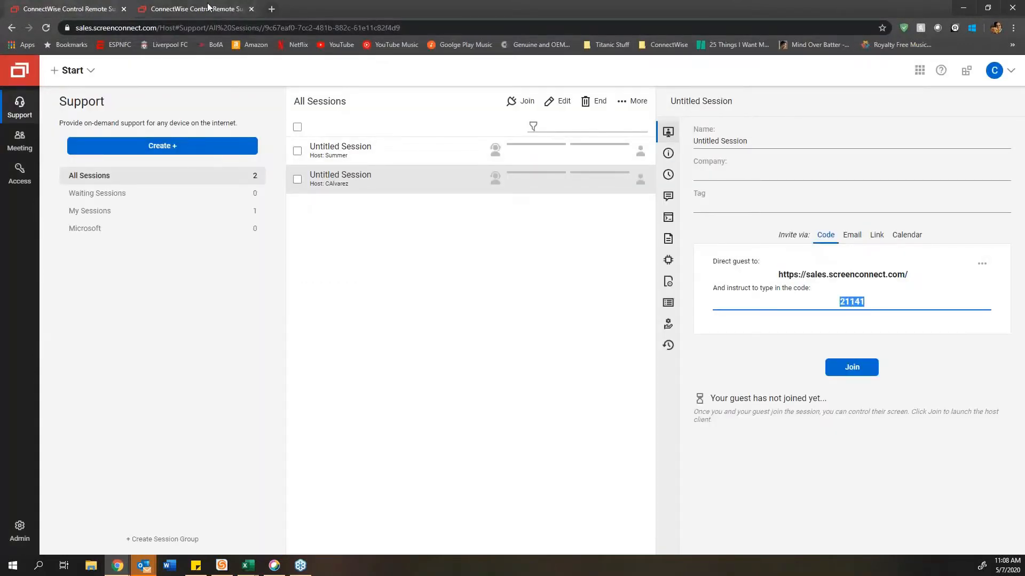
Step: Submit join code 21141 on the Welcome page, then close that guest tab
click(197, 9)
key(ctrl+v)
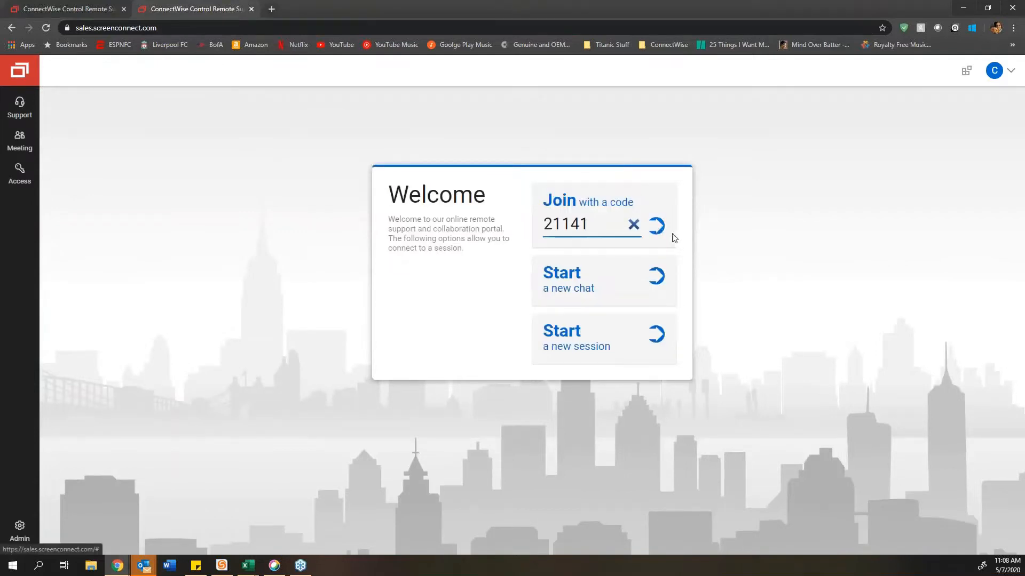
click(656, 229)
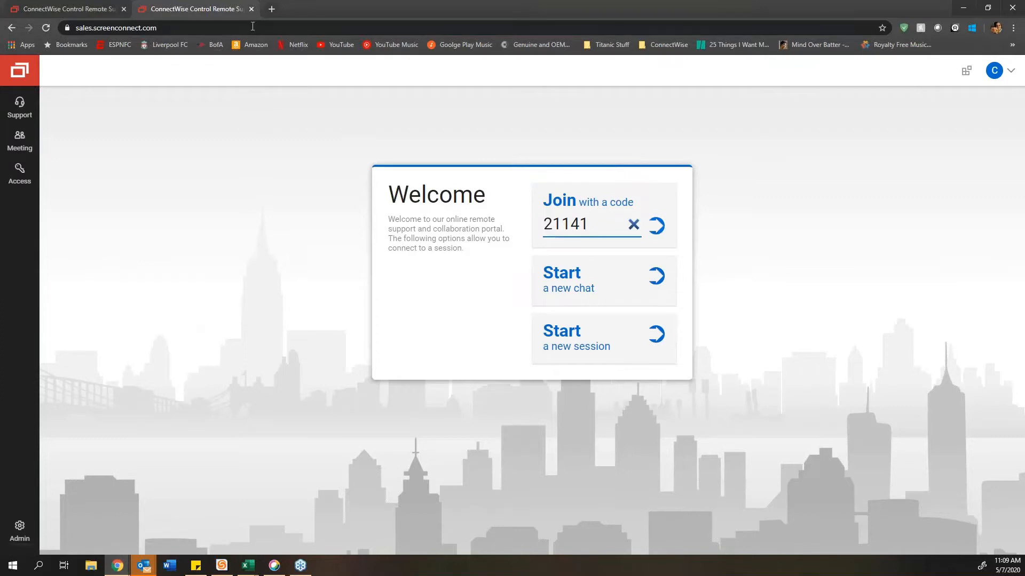
key(ctrl+w)
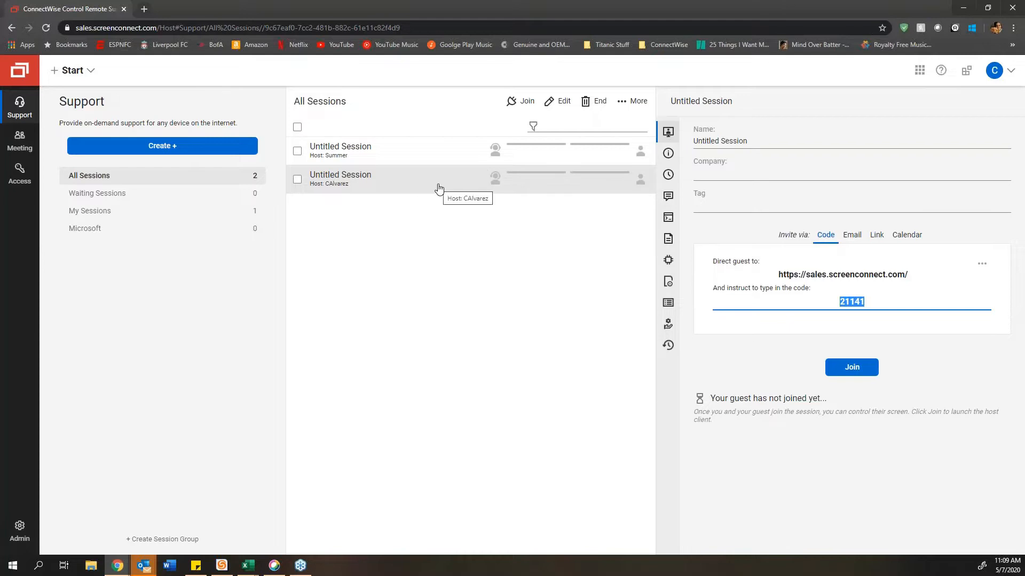
double_click(401, 183)
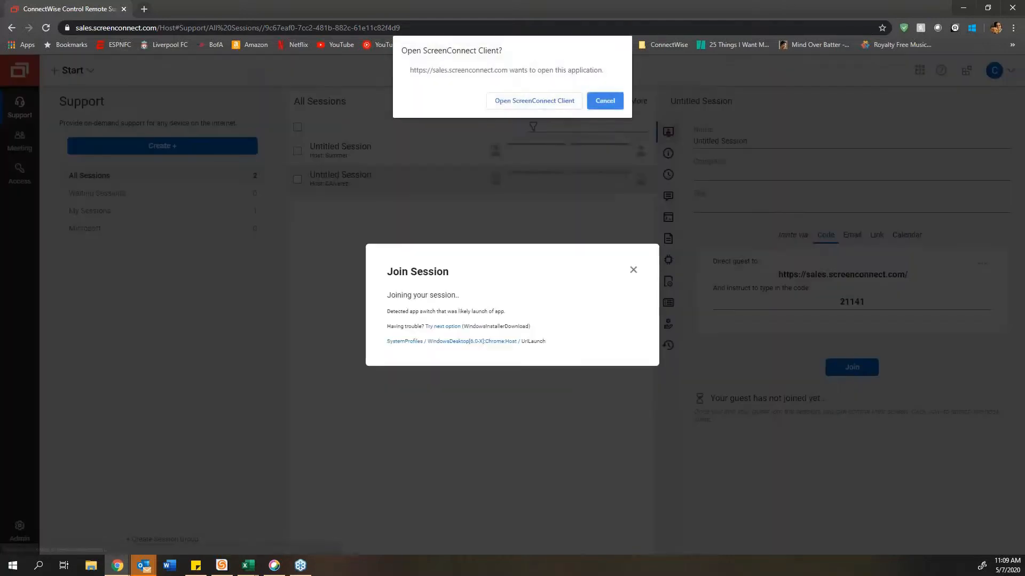
click(516, 102)
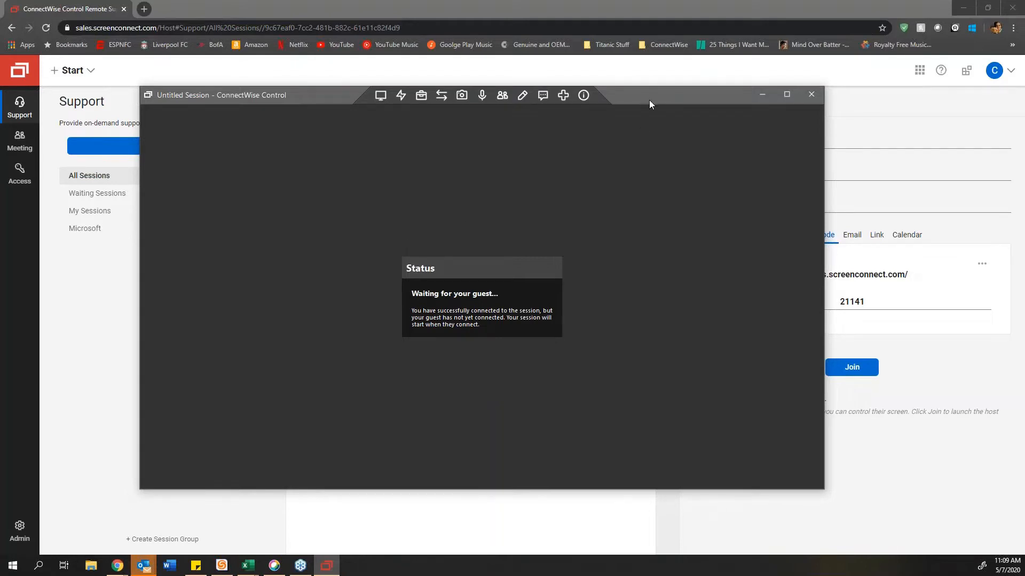
drag(645, 94, 633, 229)
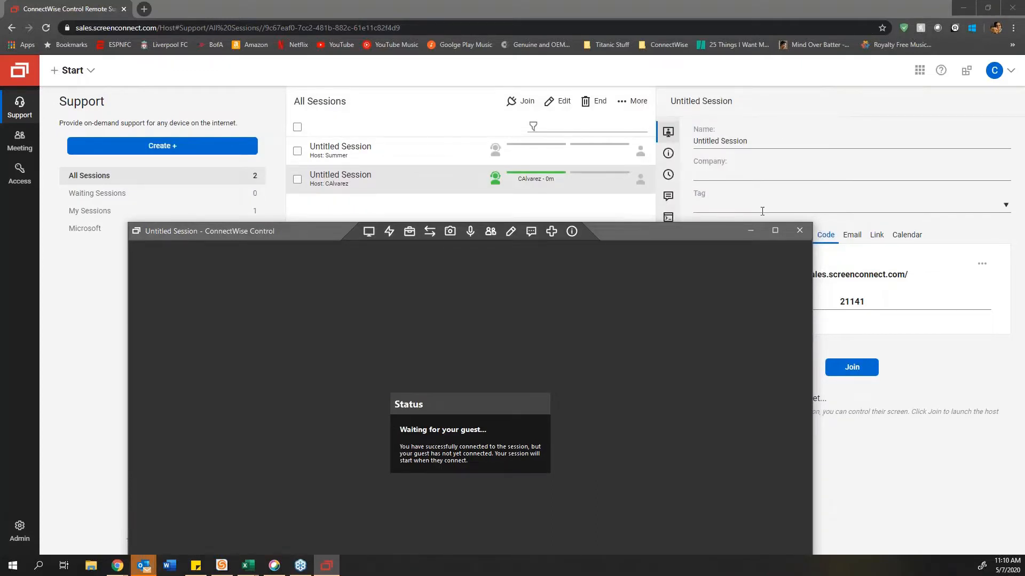
click(800, 232)
double_click(407, 184)
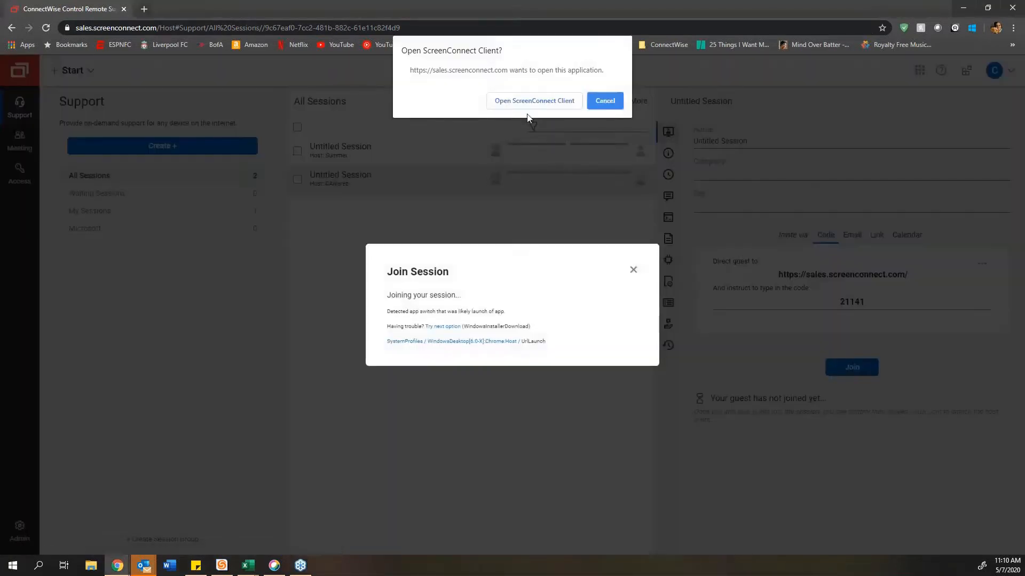
click(530, 104)
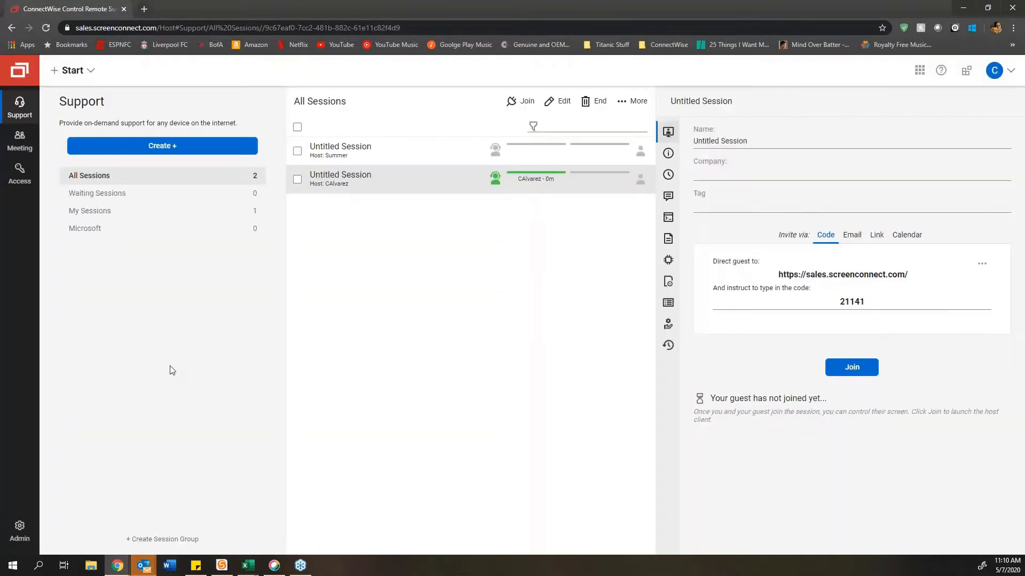
drag(1024, 128, 406, 131)
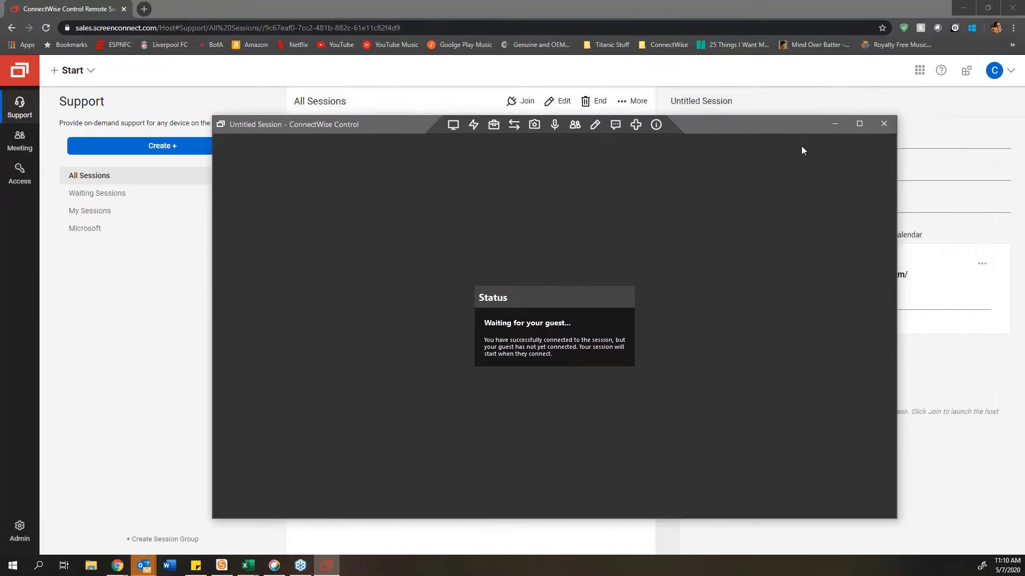
click(884, 124)
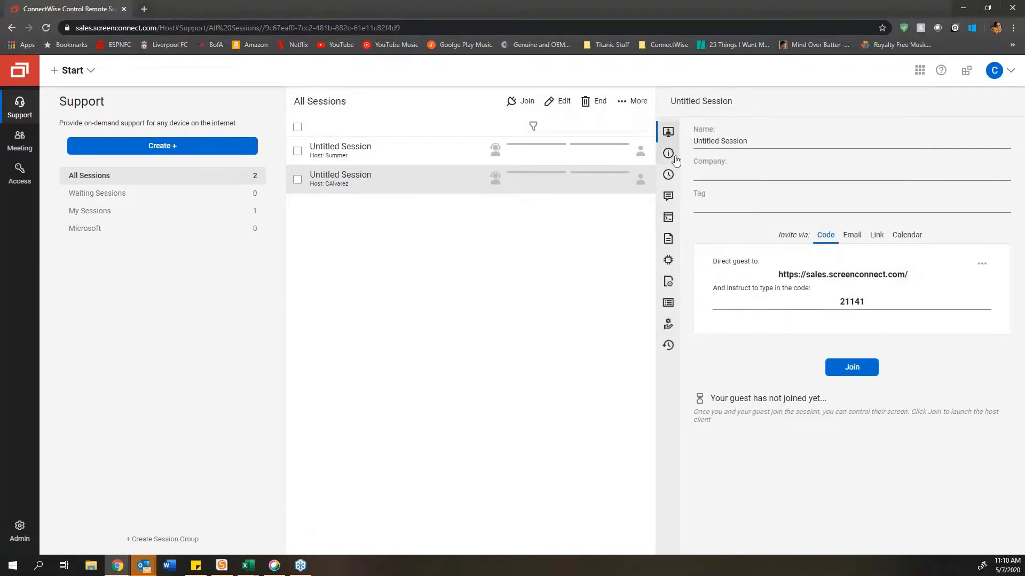
double_click(403, 183)
click(539, 101)
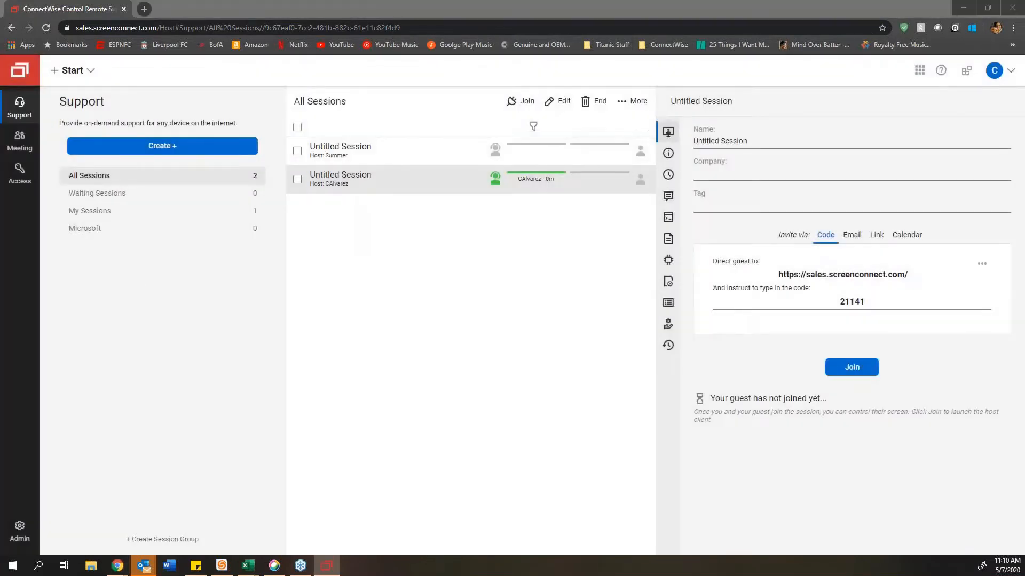
drag(0, 169, 437, 139)
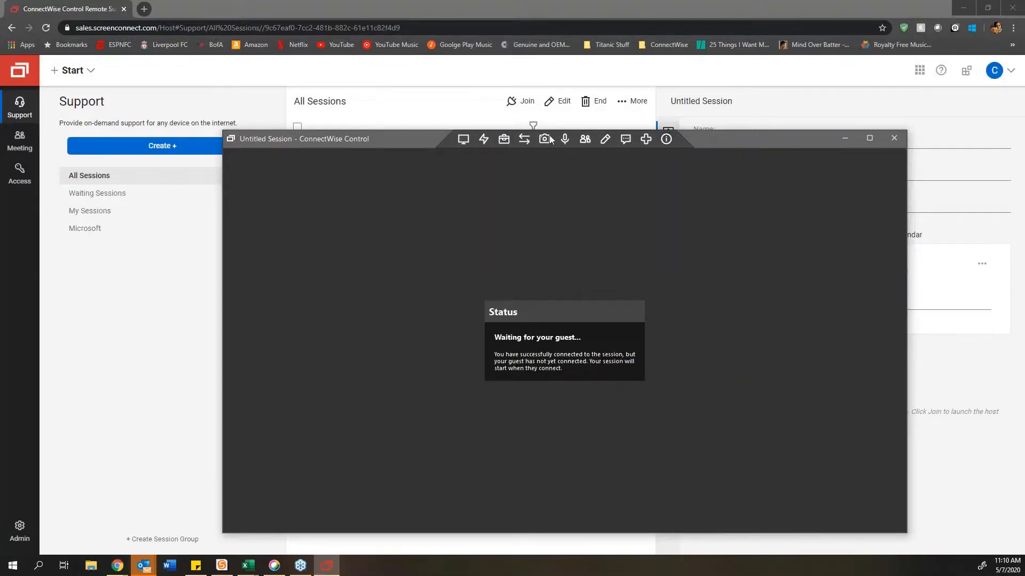
click(893, 139)
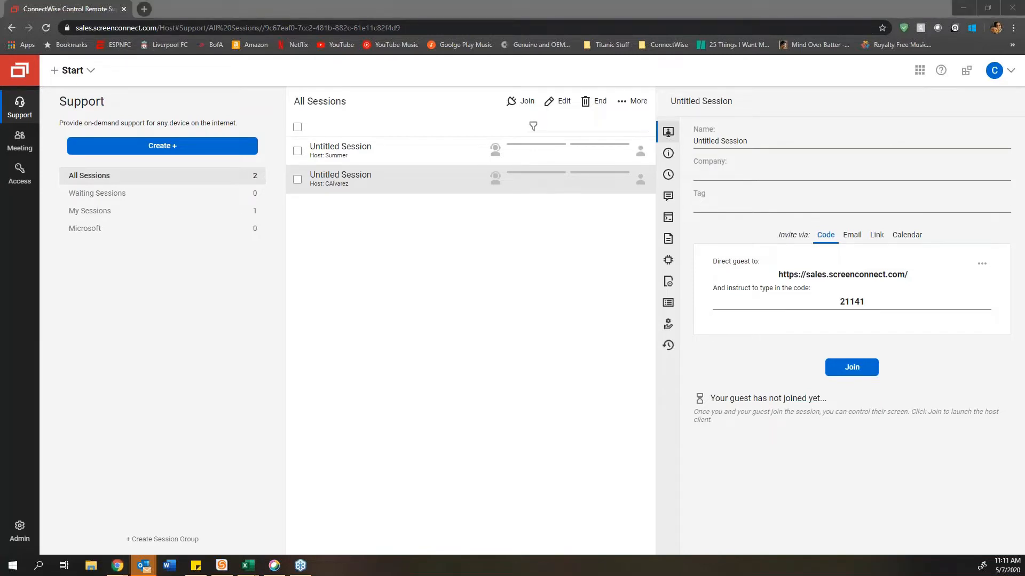
click(22, 142)
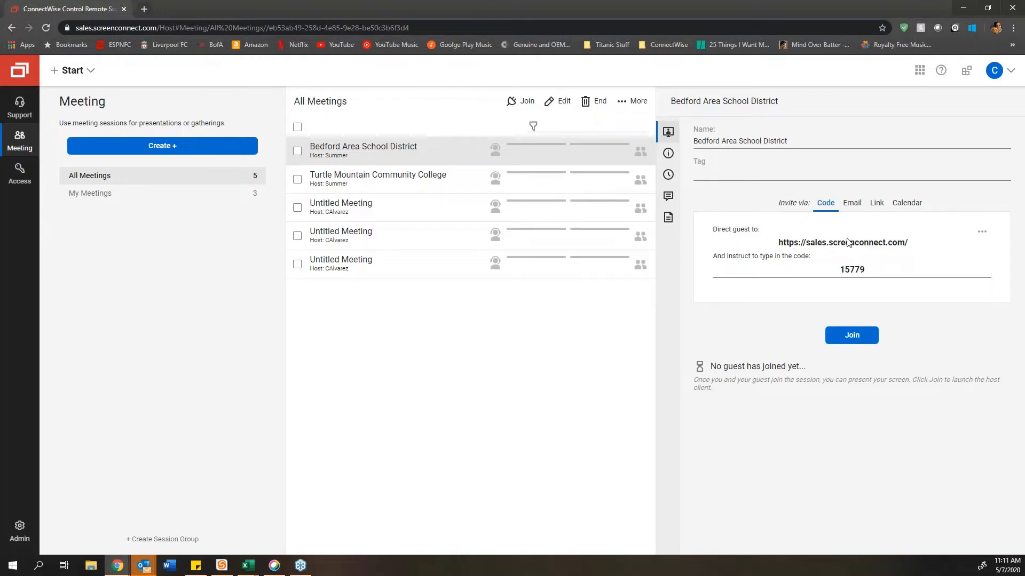
drag(778, 243, 907, 242)
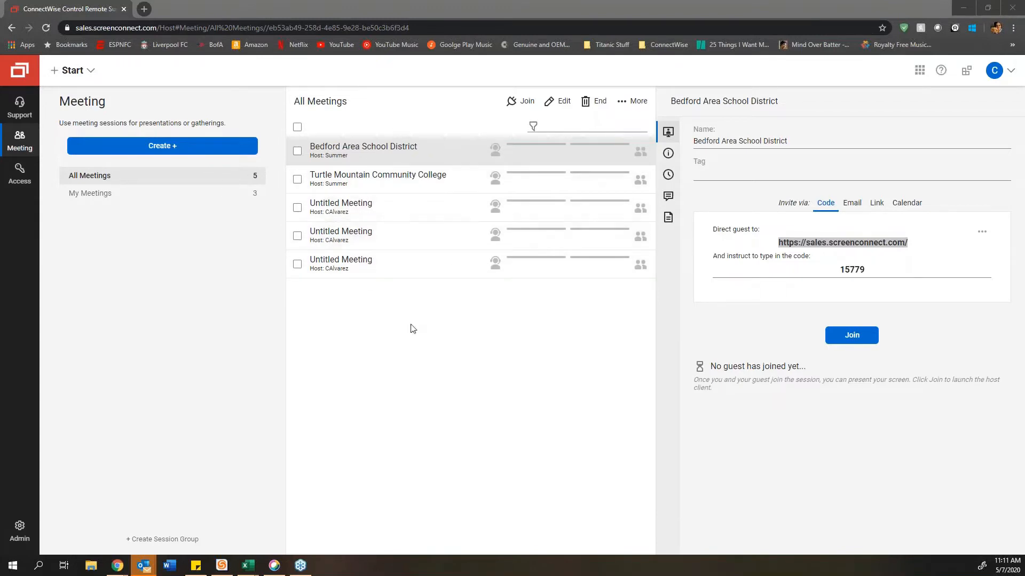
double_click(409, 272)
Step: Allow Chrome to launch the ScreenConnect Client for the Untitled Meeting
click(528, 98)
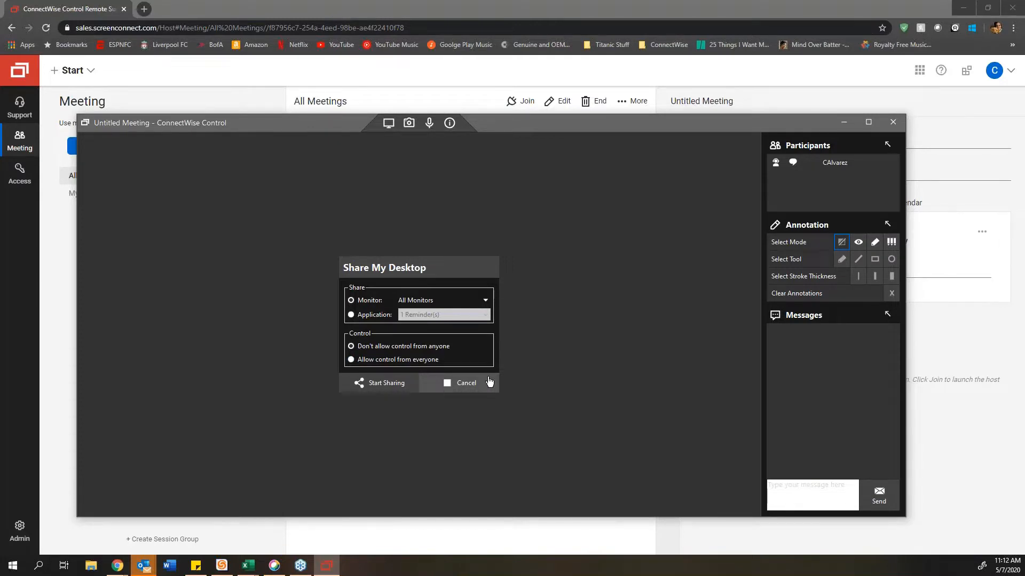
Step: Close the Untitled Meeting host client window to return to the meetings list
click(893, 123)
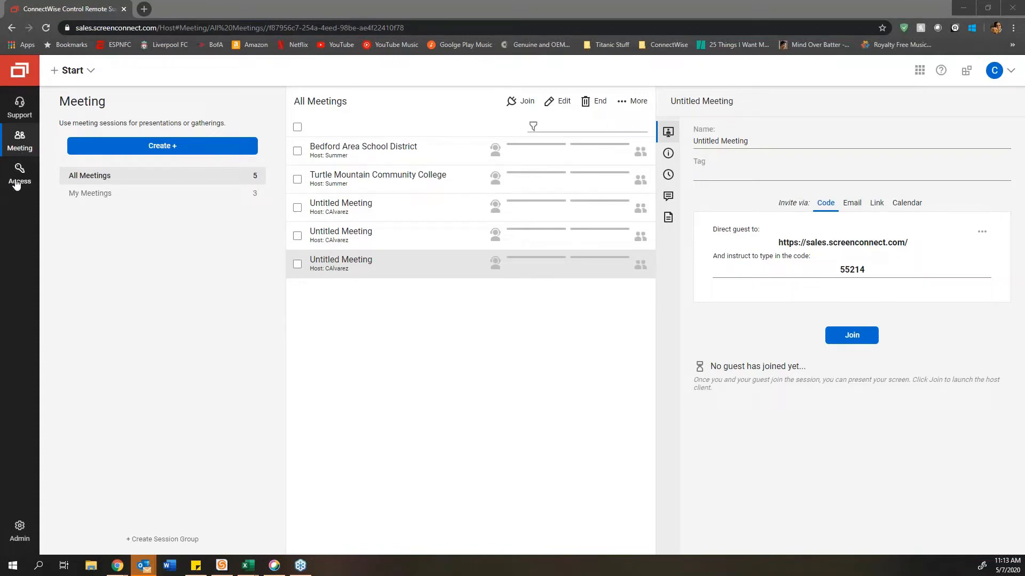
Step: Open the Access machines list and view VWIN81_SALES2's details (Pup N Suds, Orlando)
click(16, 184)
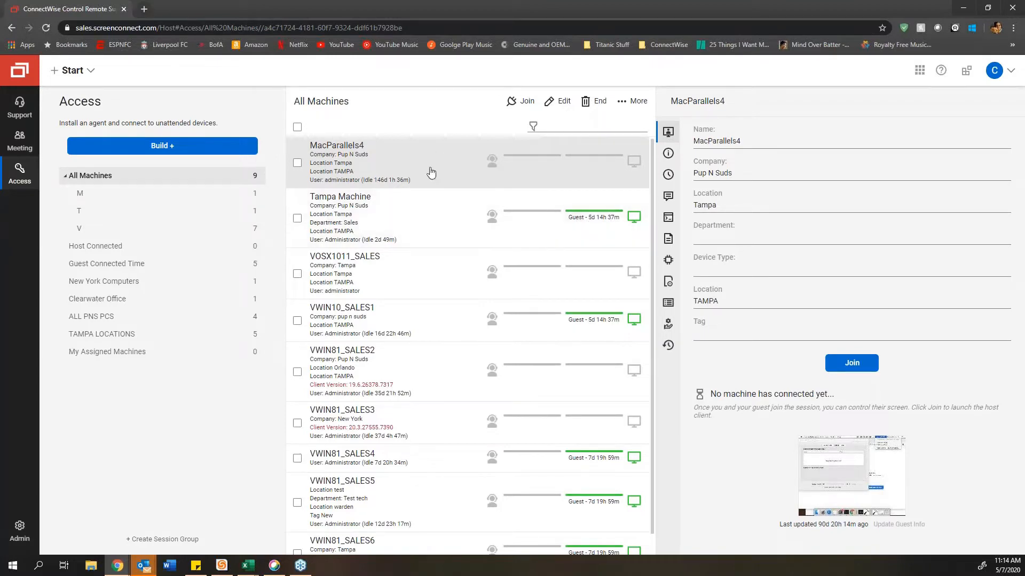
click(421, 284)
click(415, 361)
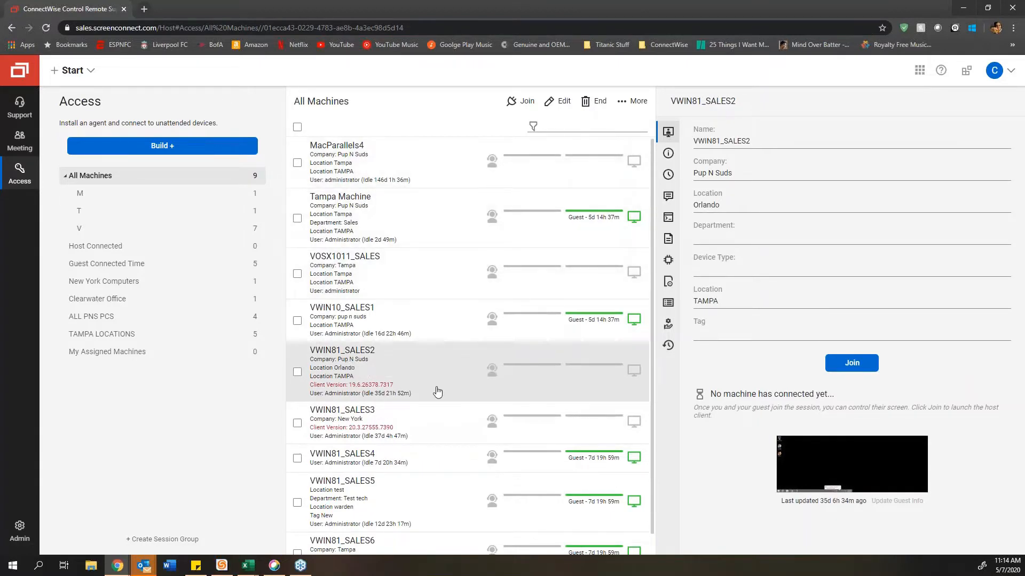
Step: Wake the MacParallels4 machine through its context-menu Wake command and confirm WAKE
right_click(444, 162)
click(421, 161)
right_click(422, 161)
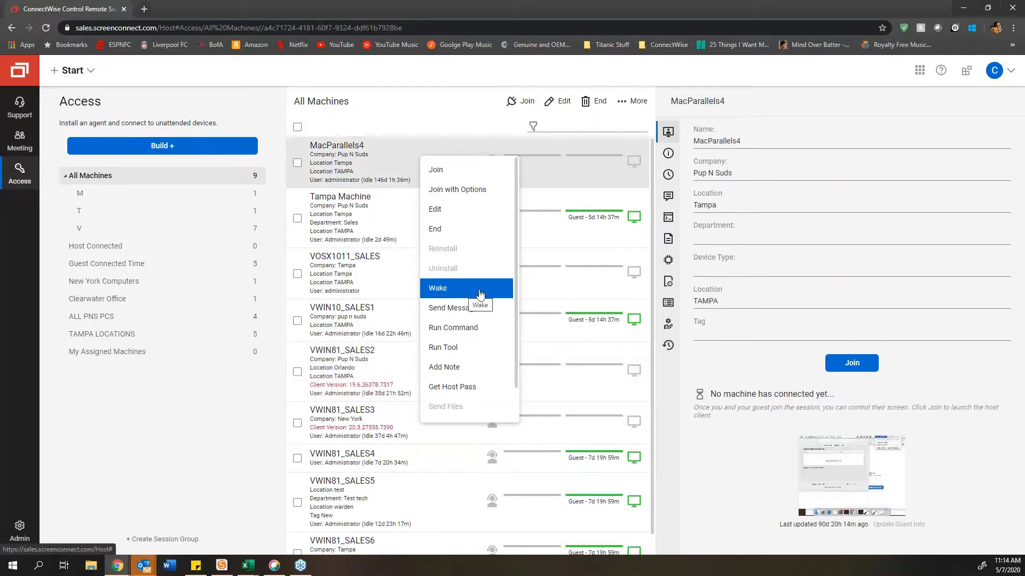
click(464, 293)
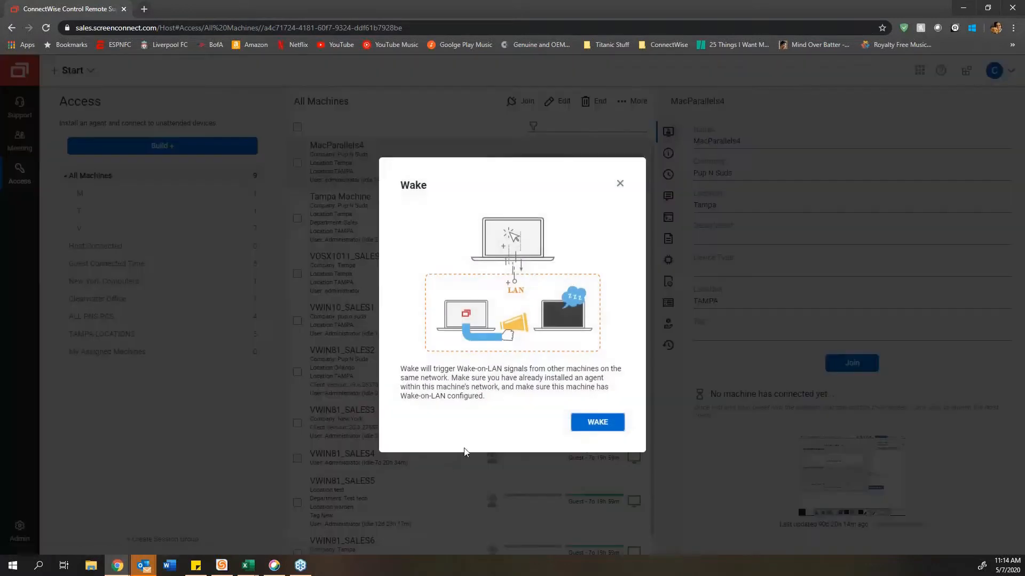
click(597, 423)
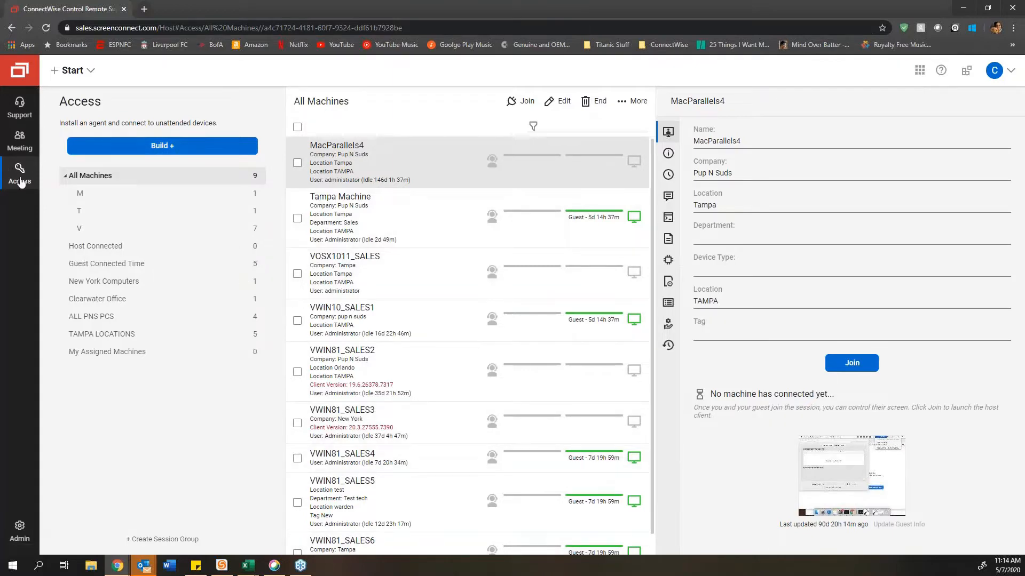
Step: Build an agent installer naming machines with Use Specific Value (left blank) and Windows (.exe) type
click(179, 145)
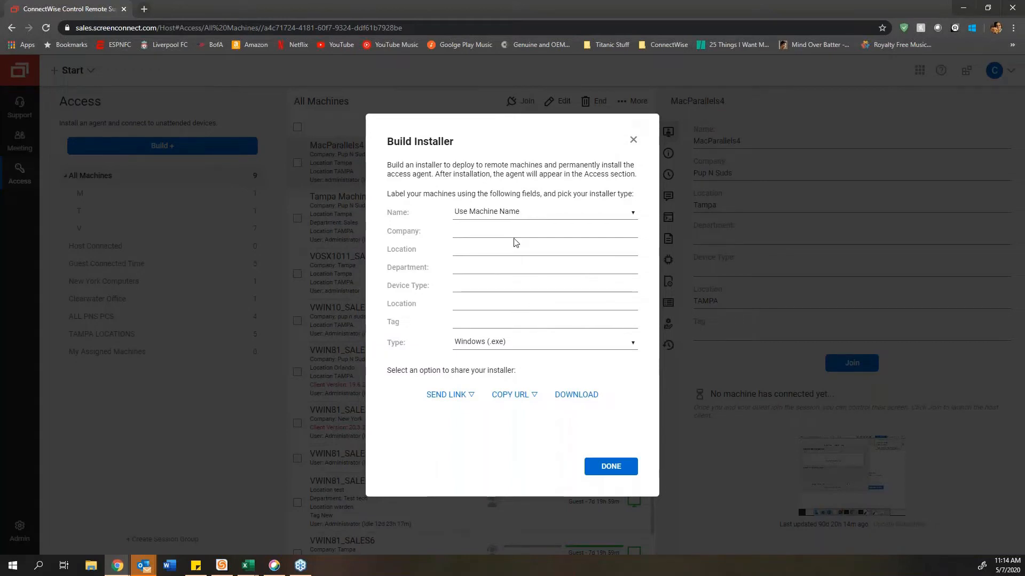
click(567, 213)
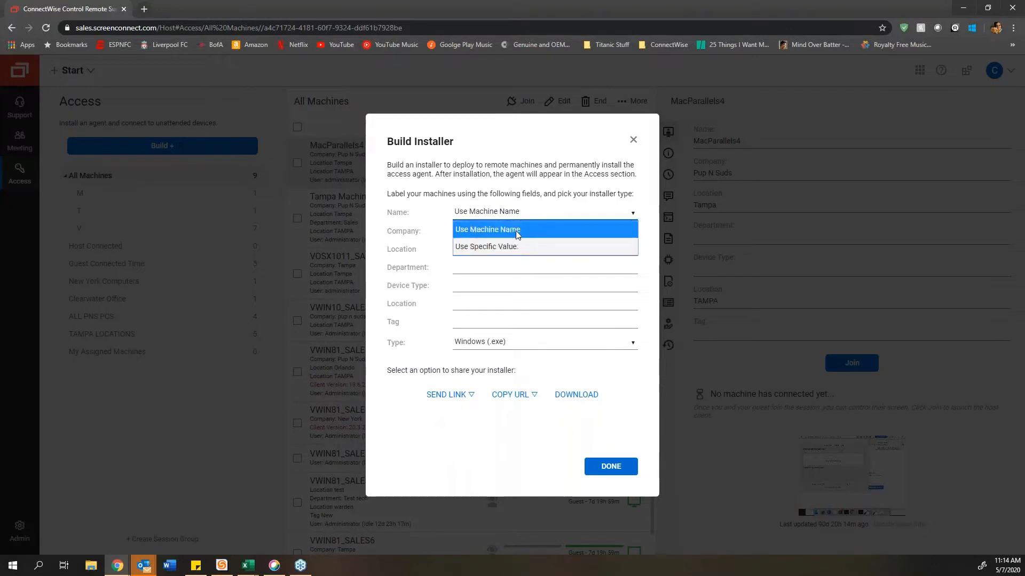
click(514, 230)
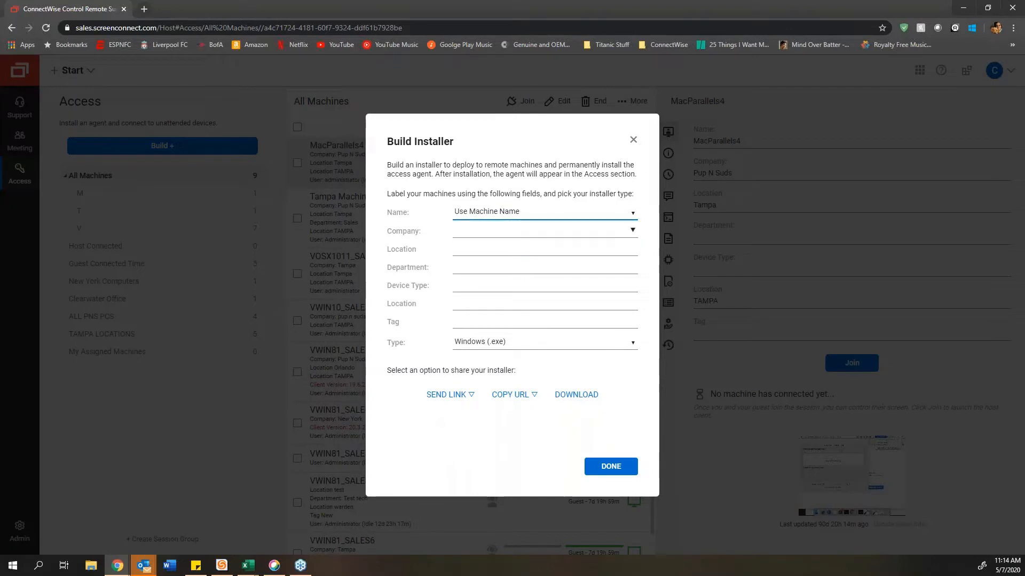
click(549, 213)
click(528, 246)
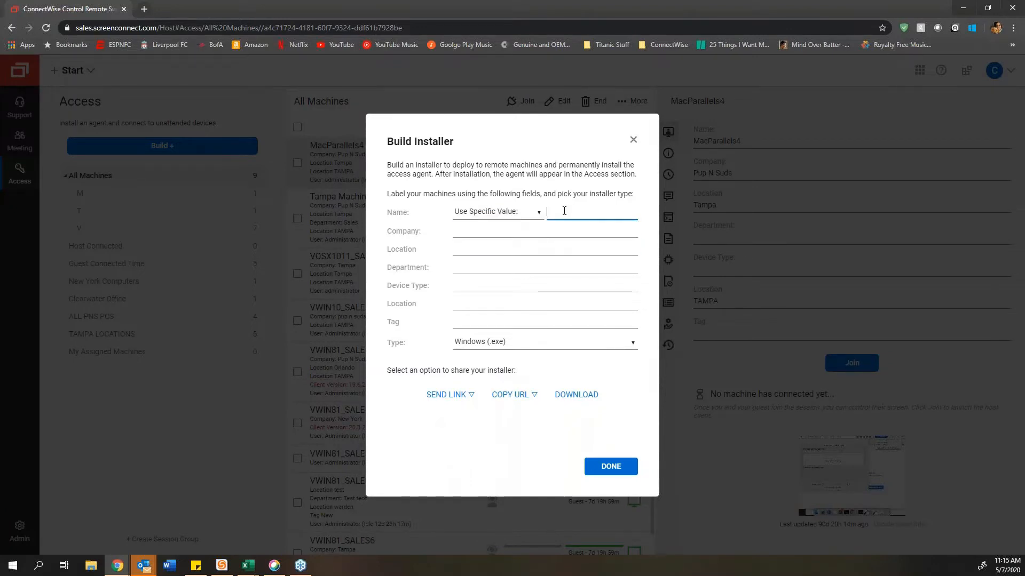
text(front desk PC)
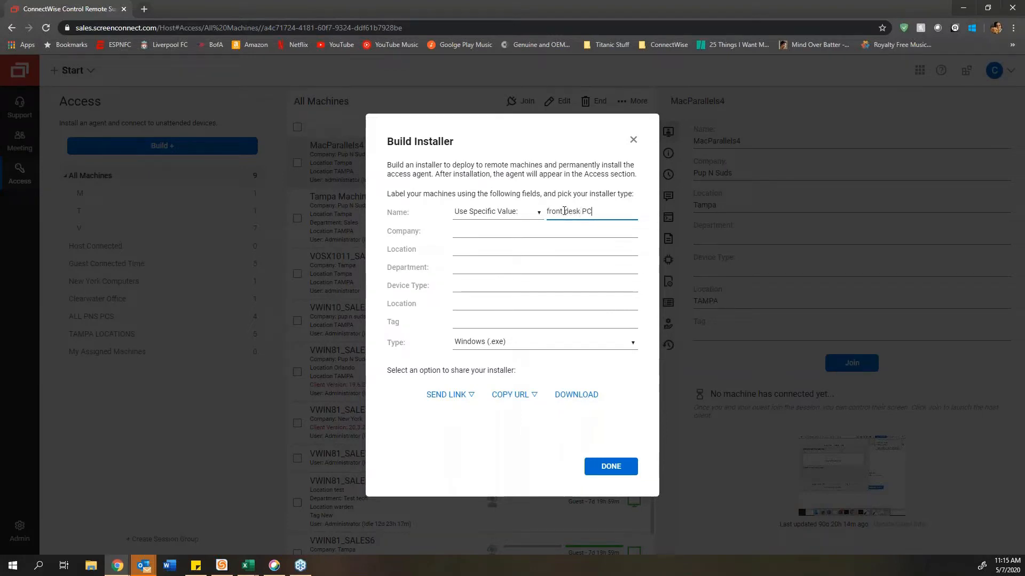
key(ctrl+a)
key(BackSpace)
click(522, 342)
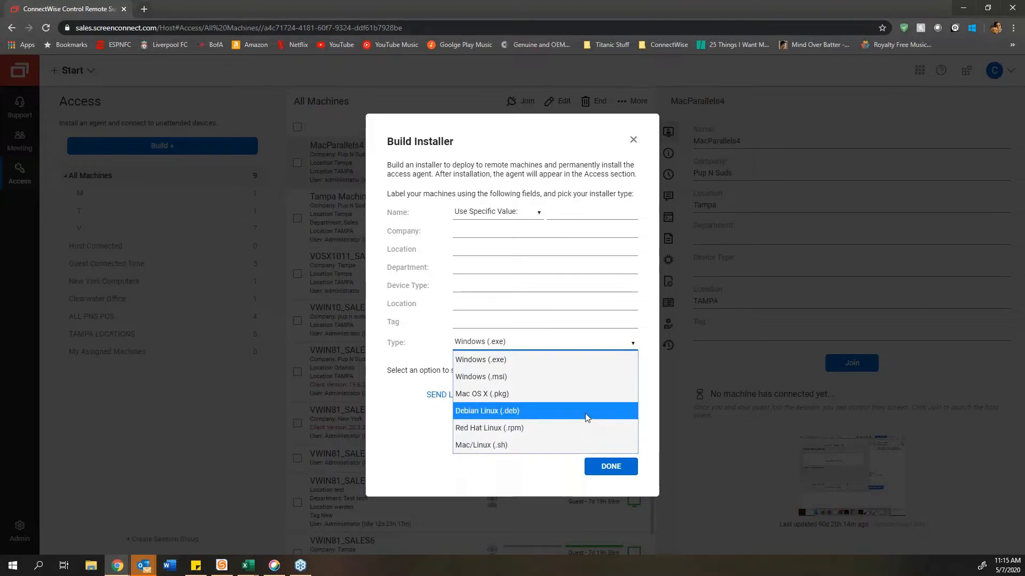
click(442, 331)
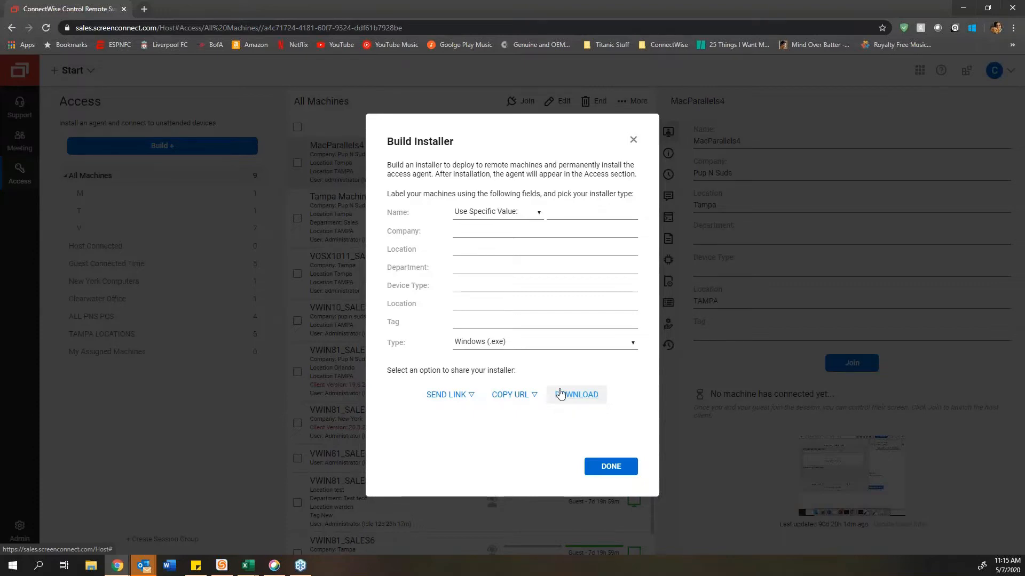
Step: Dismiss Build Installer, then delete the ALL PNS PCS group from its ... menu and confirm
click(633, 141)
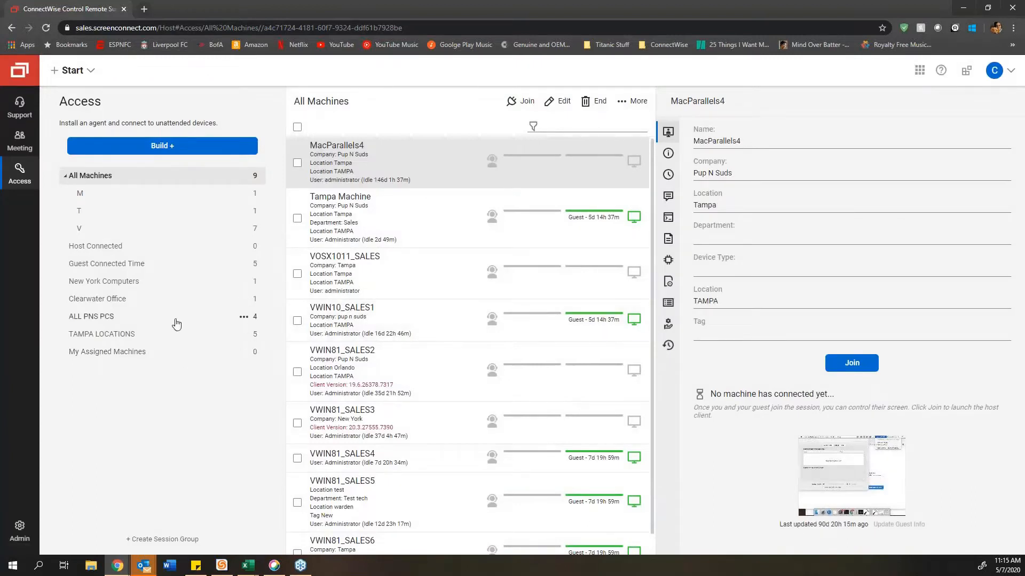
click(248, 318)
click(289, 360)
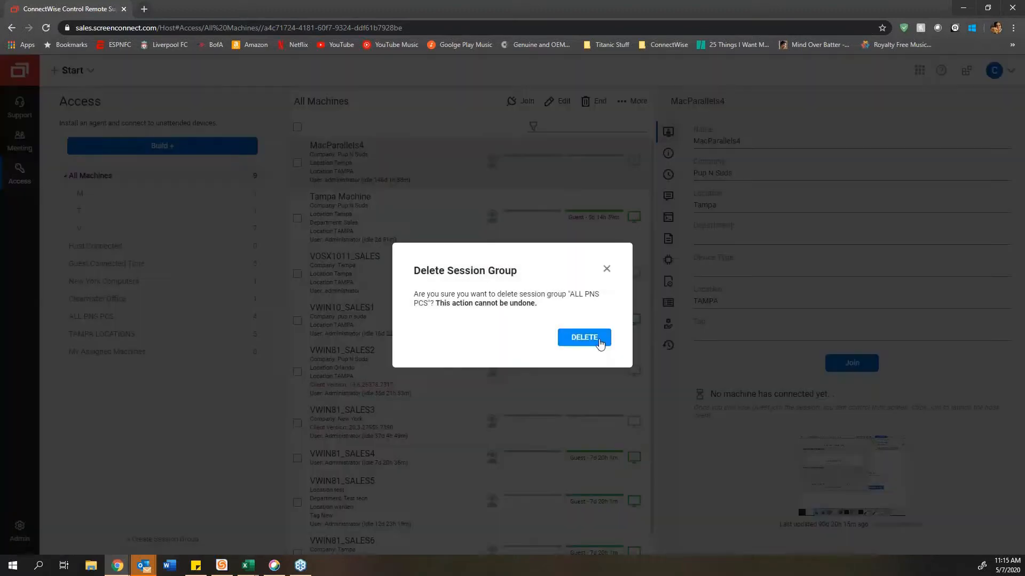
click(599, 340)
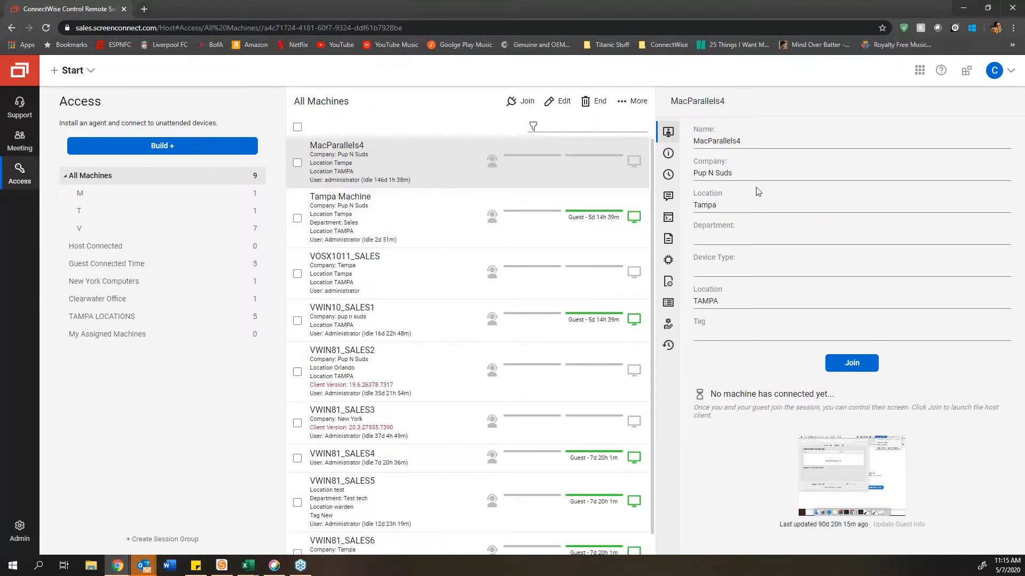
Step: Look over the Tampa Machine and VWIN81_SALES2 details in the machine list
click(424, 222)
click(402, 384)
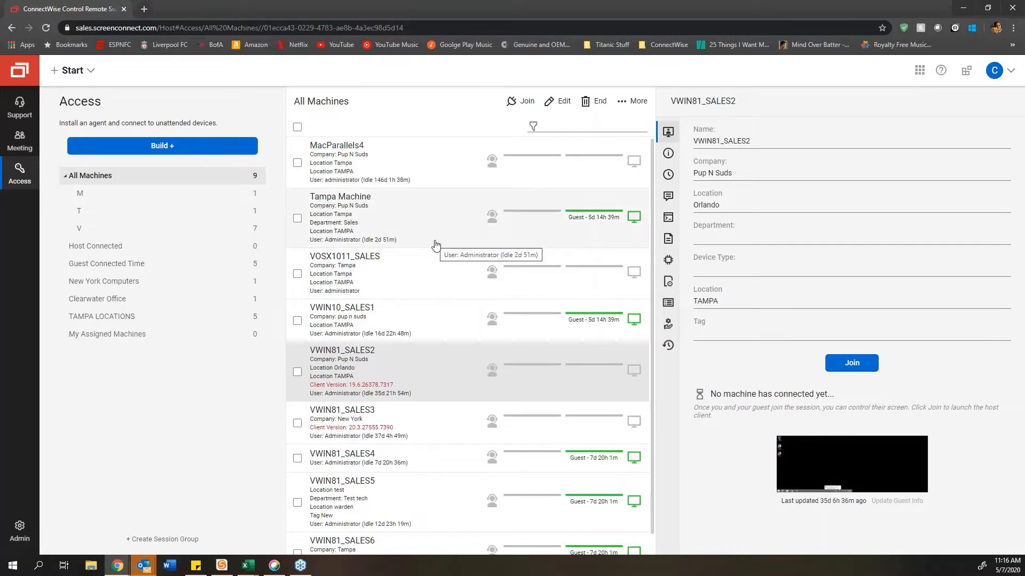
scroll(430, 355, down, 1)
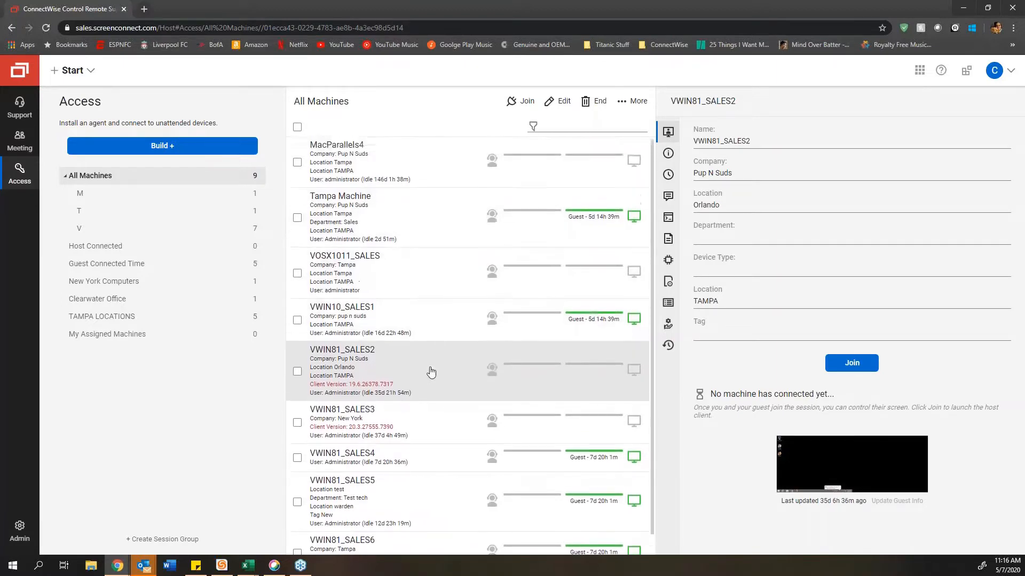
scroll(431, 370, down, 1)
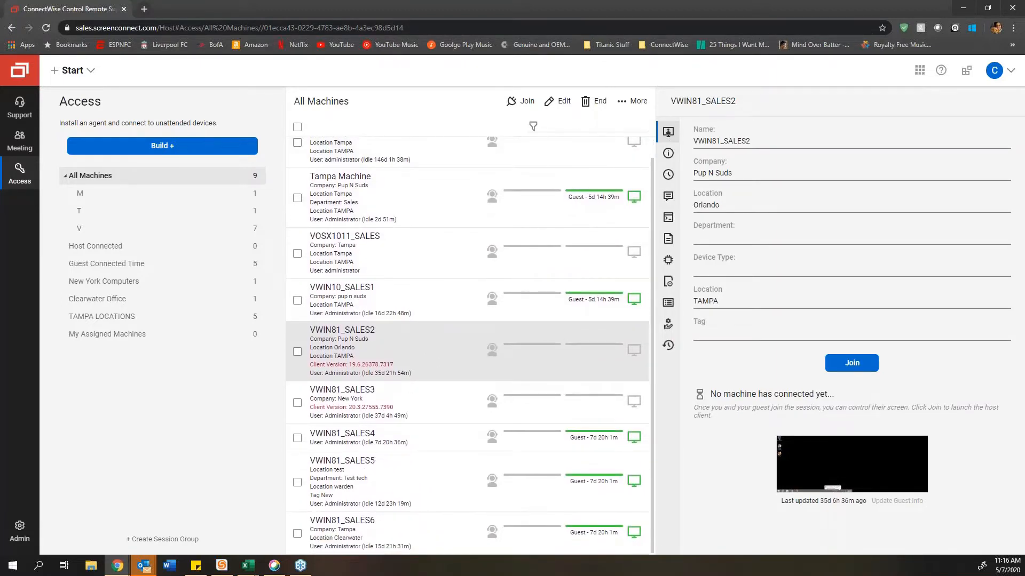
Step: Filter the machine list by 'pup' to show the four Pup N Suds machines
click(578, 122)
text(pup)
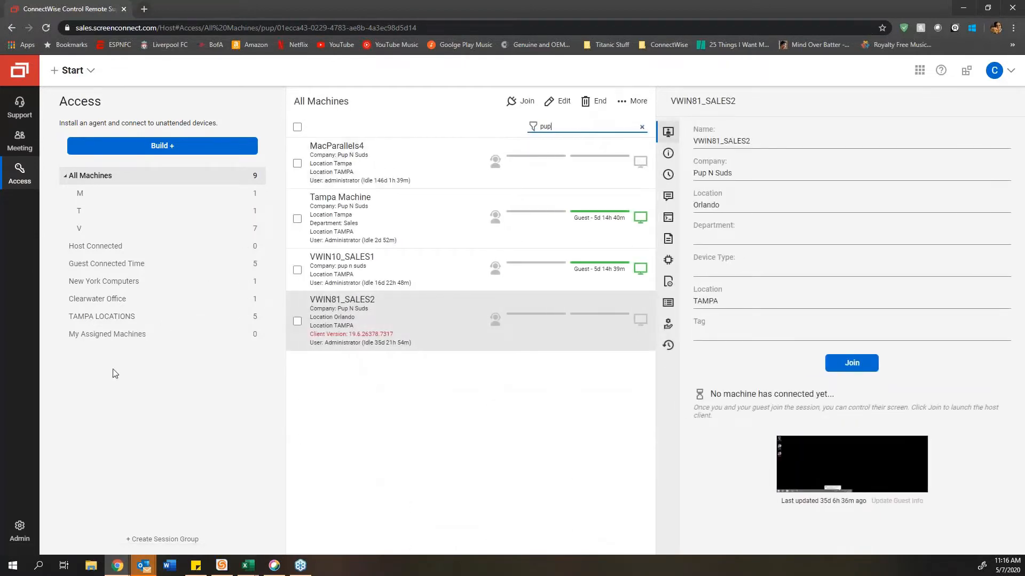
click(148, 426)
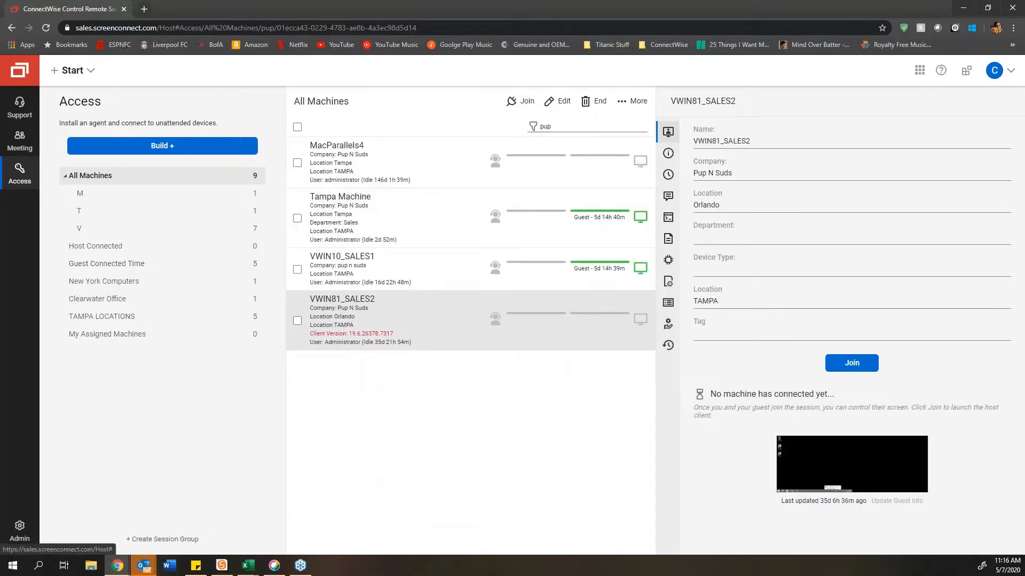
Step: Create session group PNP with filter CustomProperty1 LIKE 'pup n suds'
click(162, 539)
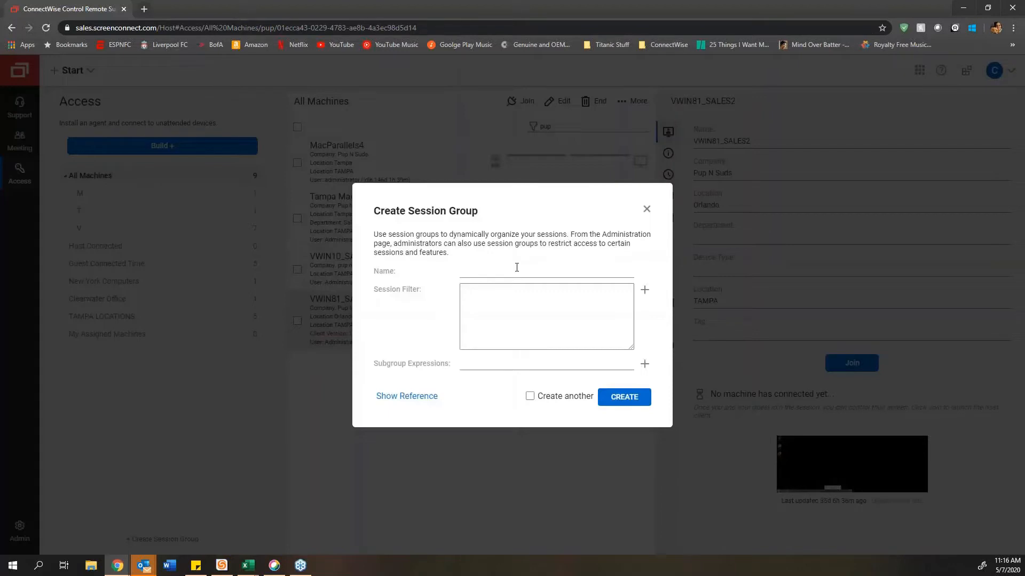
click(516, 269)
text(PNP)
click(645, 289)
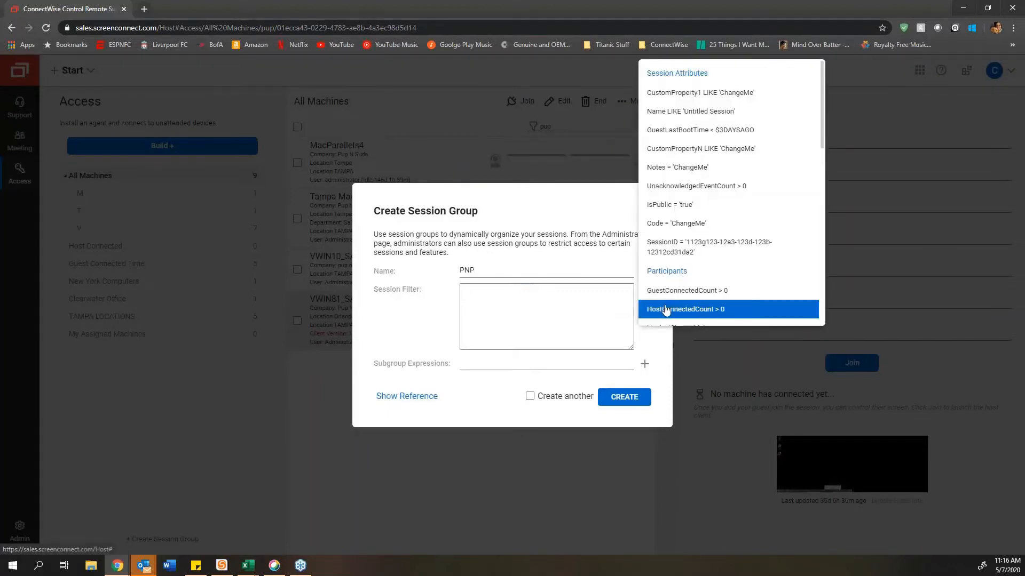
click(737, 95)
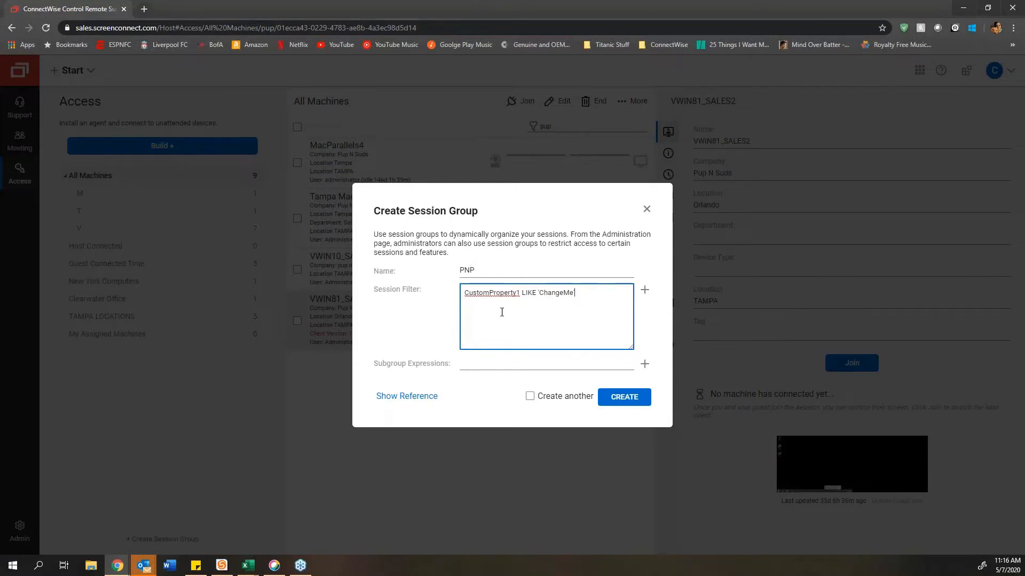
double_click(553, 294)
text('pup n sudefs)
key(BackSpace)
text(')
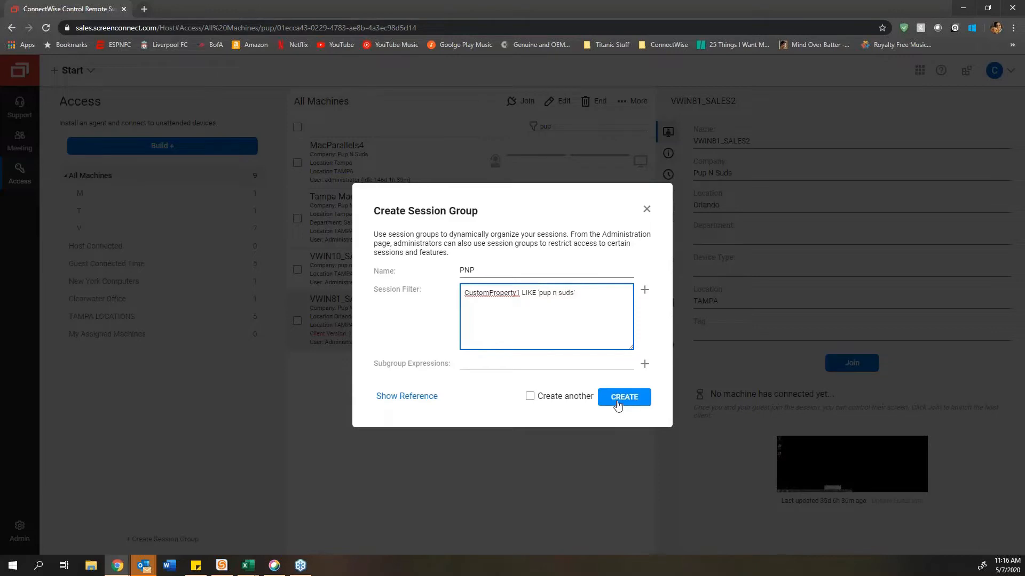
click(620, 398)
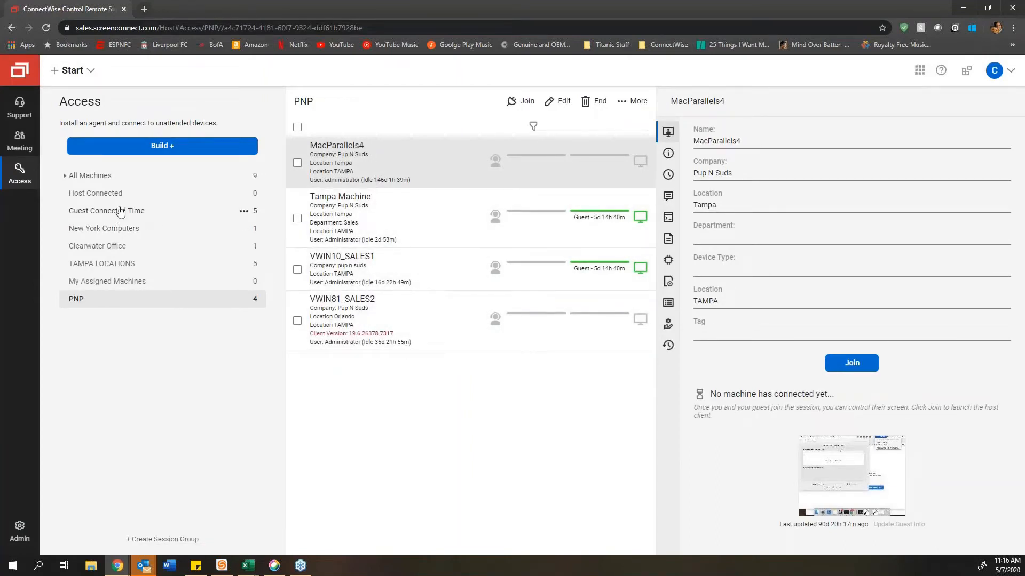
Step: Change VOSX1011_SALES's company from Tampa to 'pup n suds', check the PNP group, then show All Machines
click(137, 176)
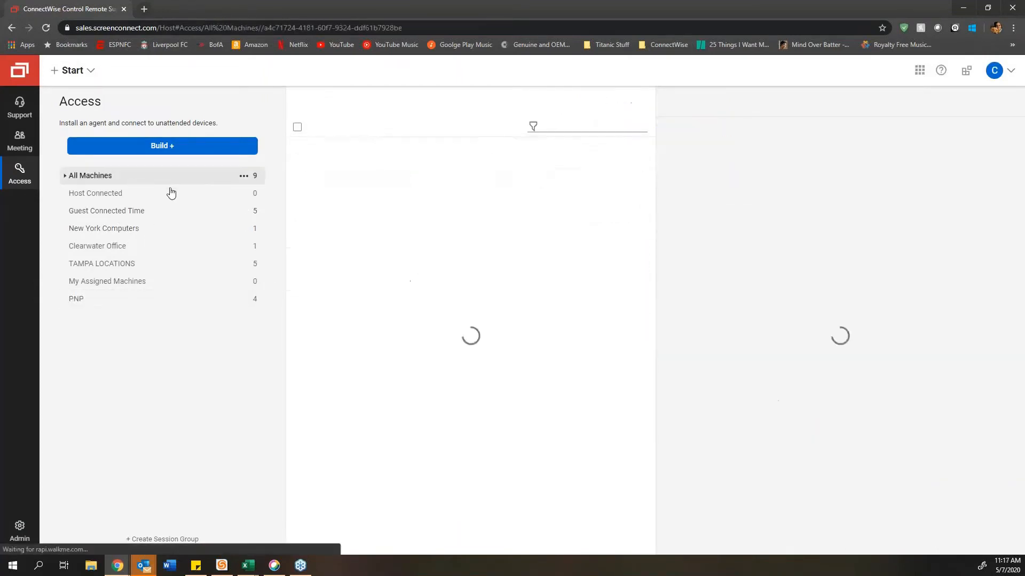
click(373, 280)
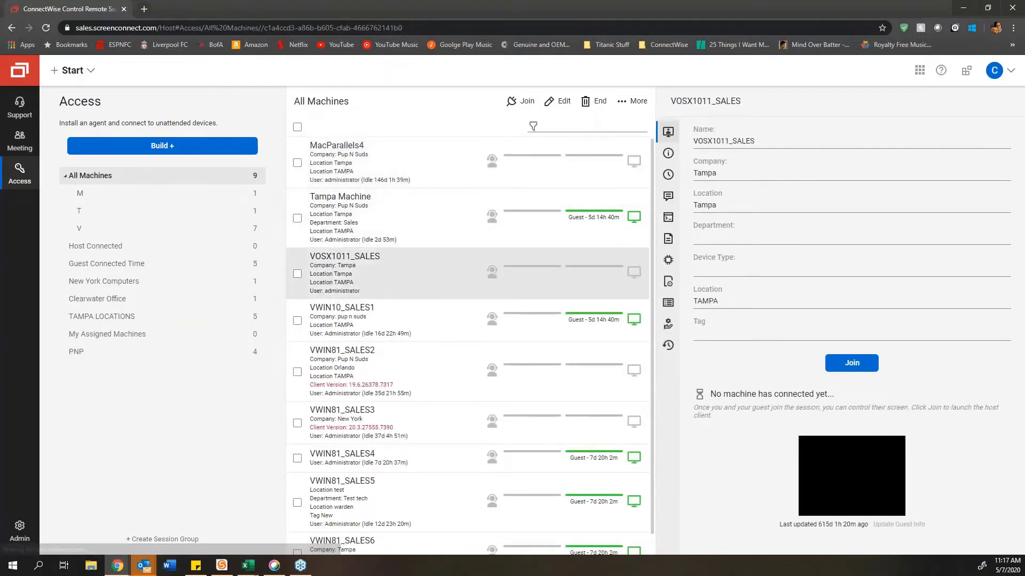
drag(740, 174, 607, 177)
text(pup n suds)
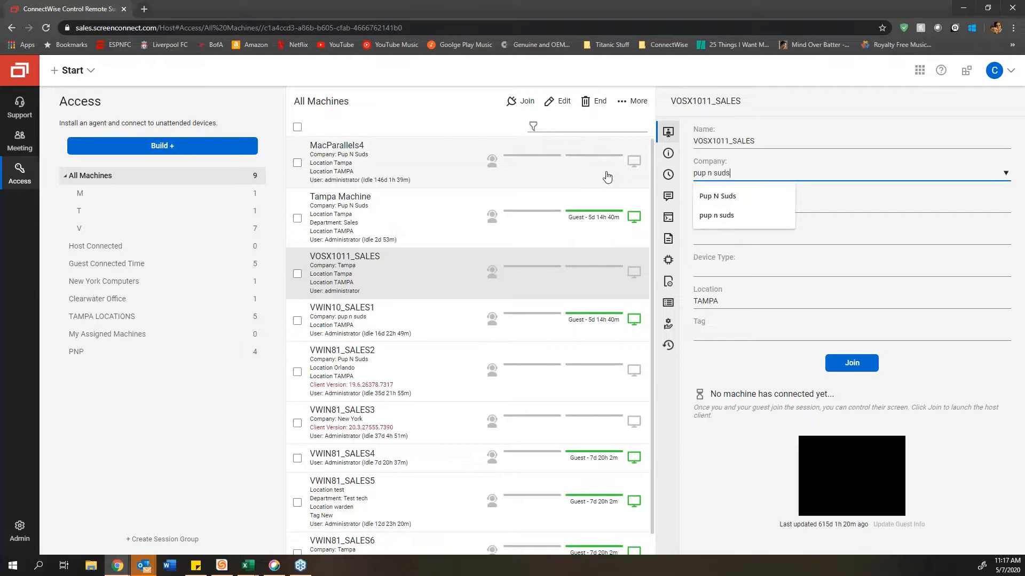
key(Return)
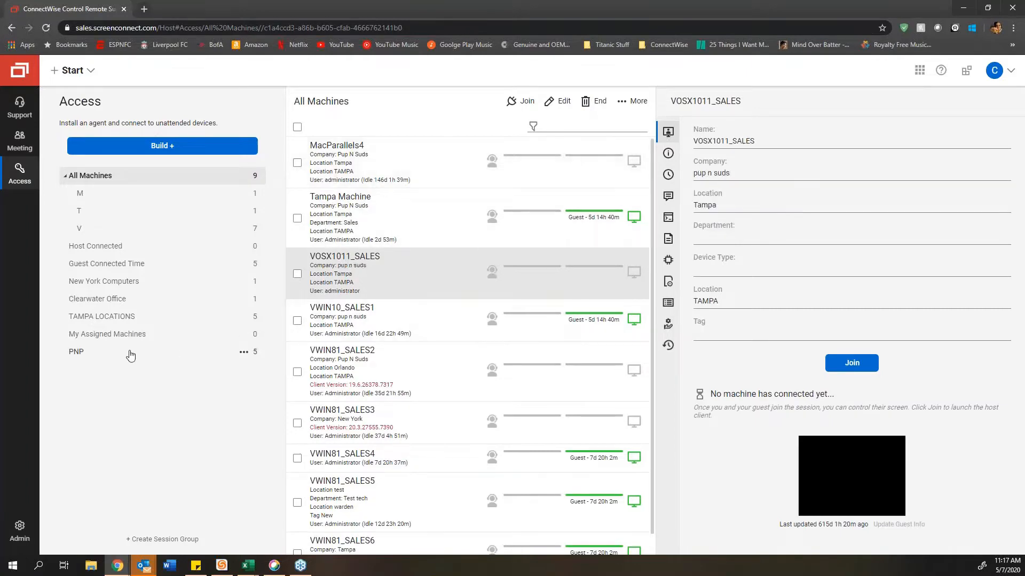
click(131, 354)
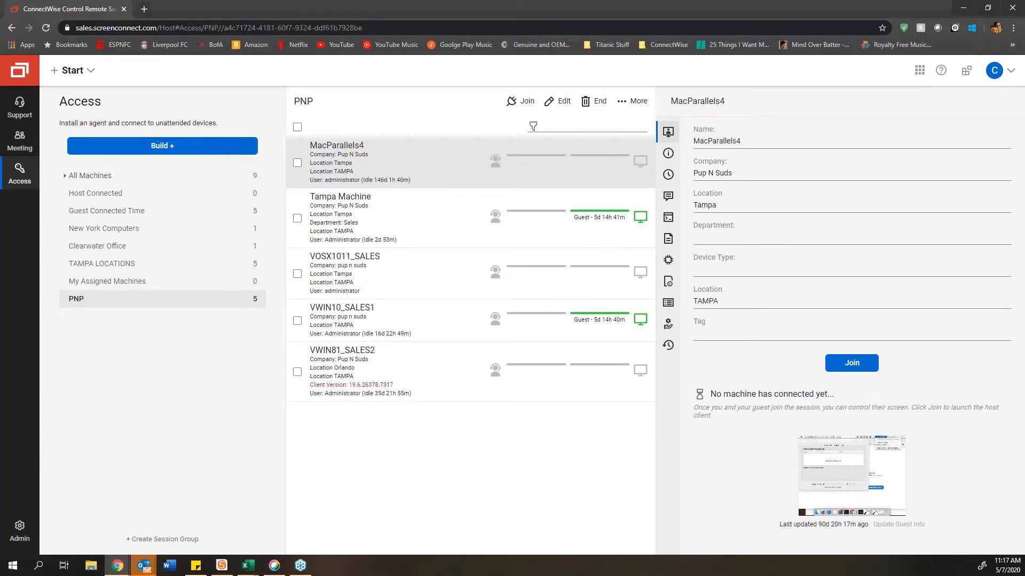
click(137, 176)
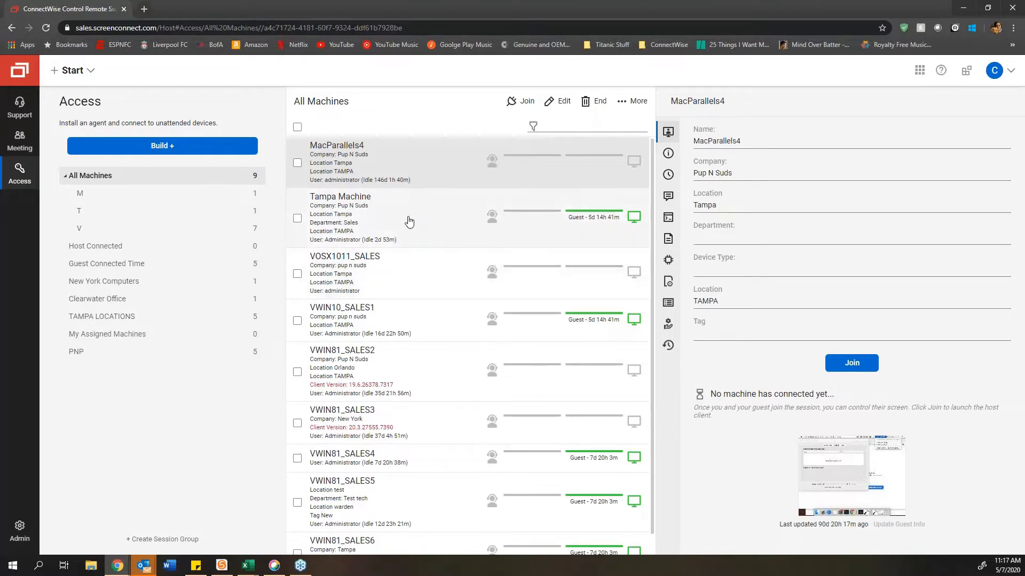
Step: Join Tampa Machine's session in the host client and bring up its remote password sign-in screen
double_click(411, 216)
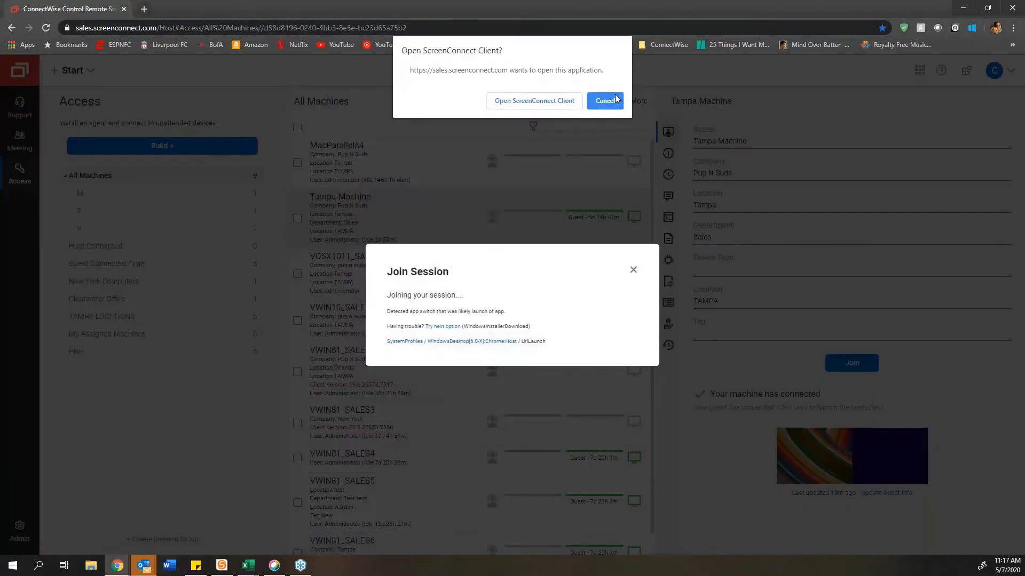
click(565, 102)
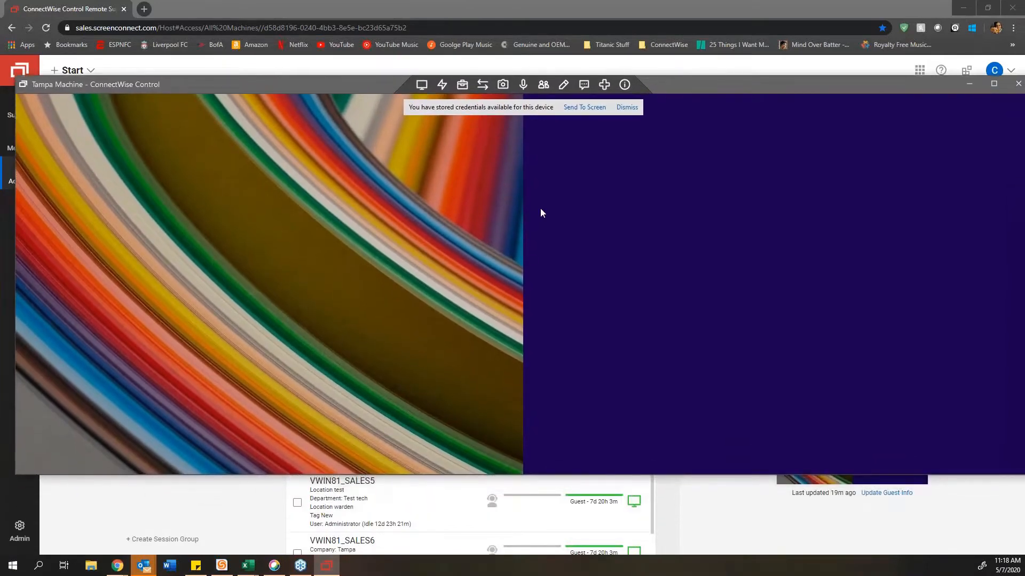
click(192, 323)
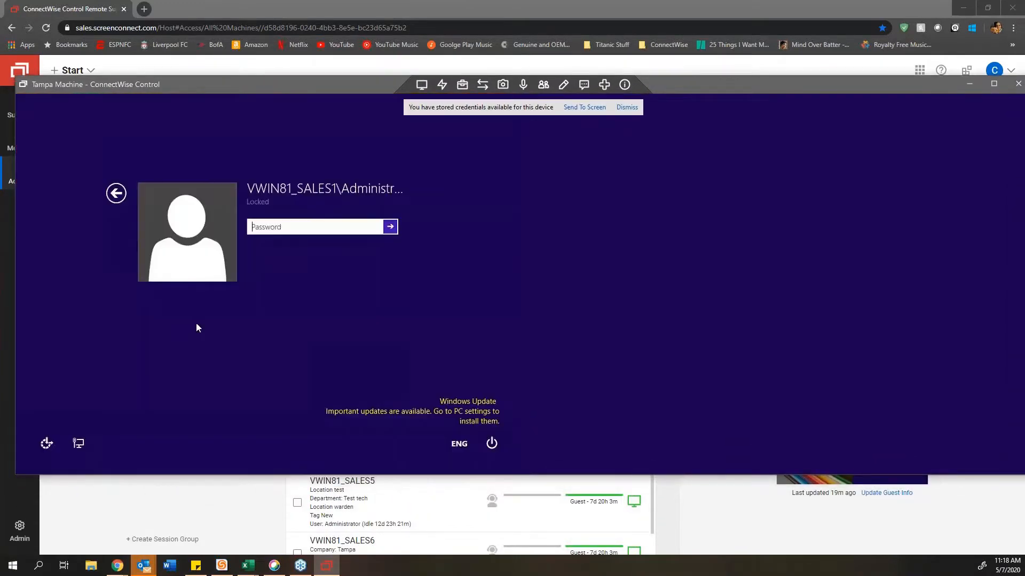
click(425, 86)
Step: Send the stored credentials to Tampa Machine's login from the Essentials menu
click(442, 86)
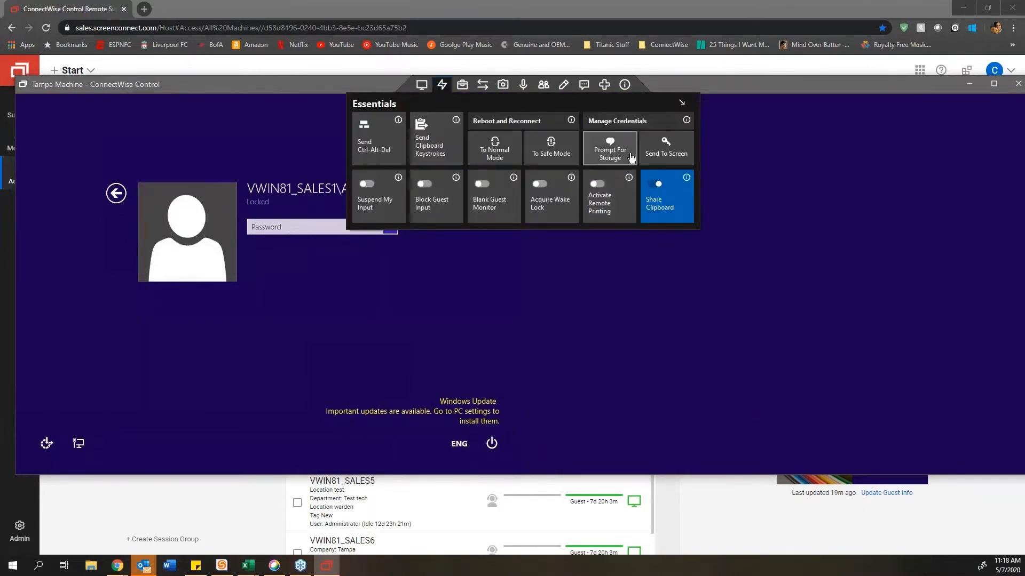
click(663, 153)
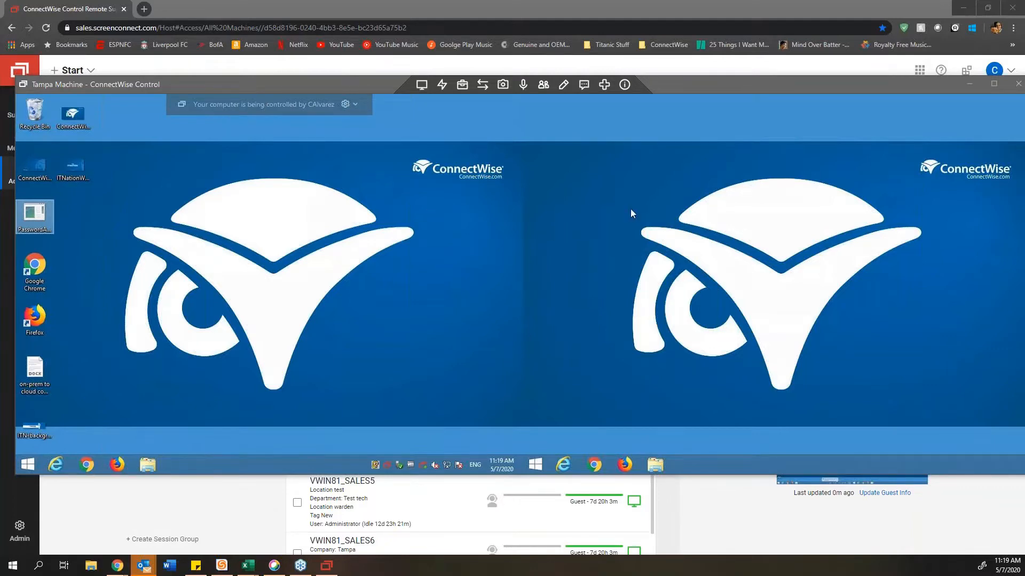
Step: Reposition the session window and show only the second remote monitor
drag(677, 86, 699, 85)
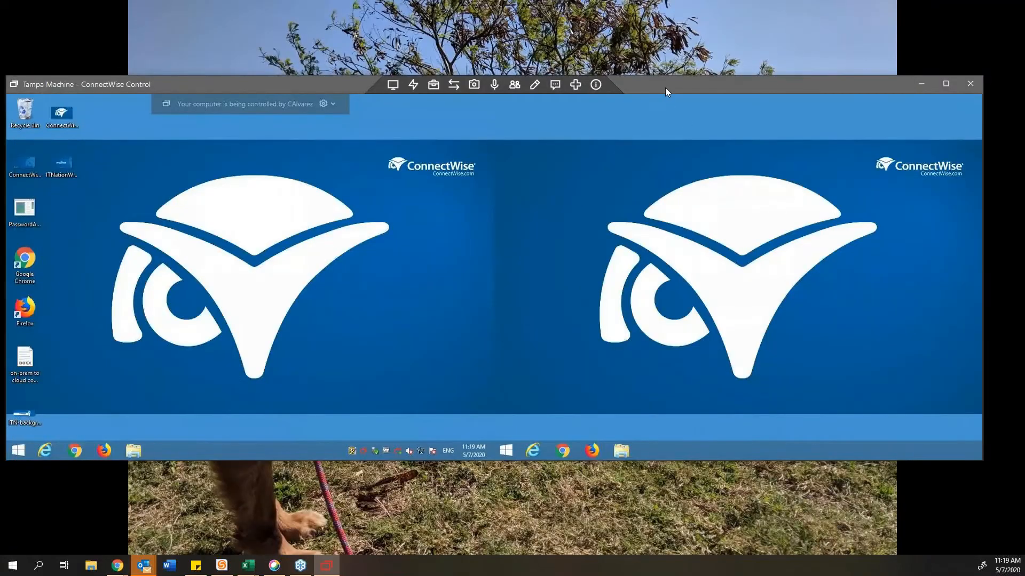
click(398, 91)
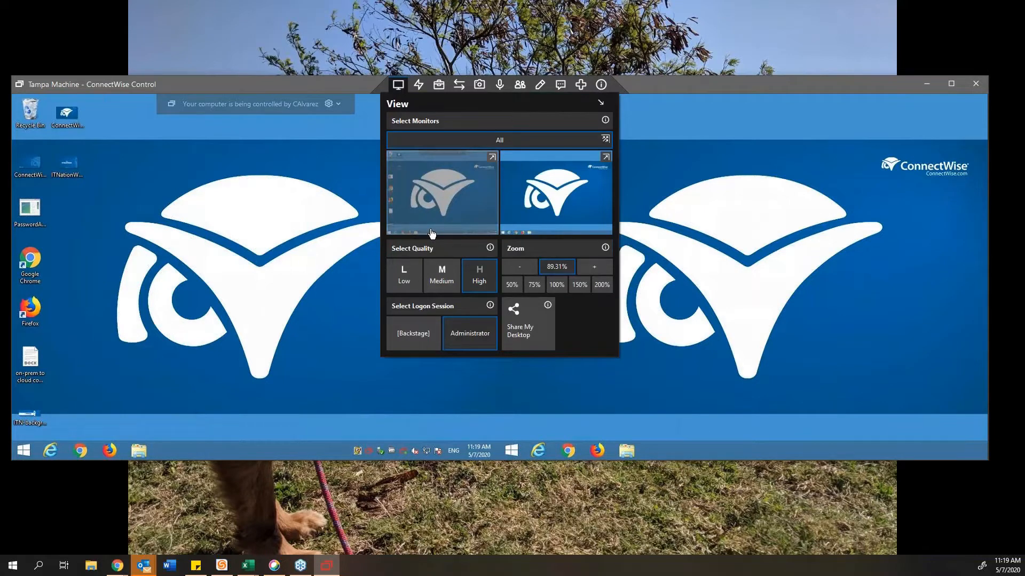
click(711, 248)
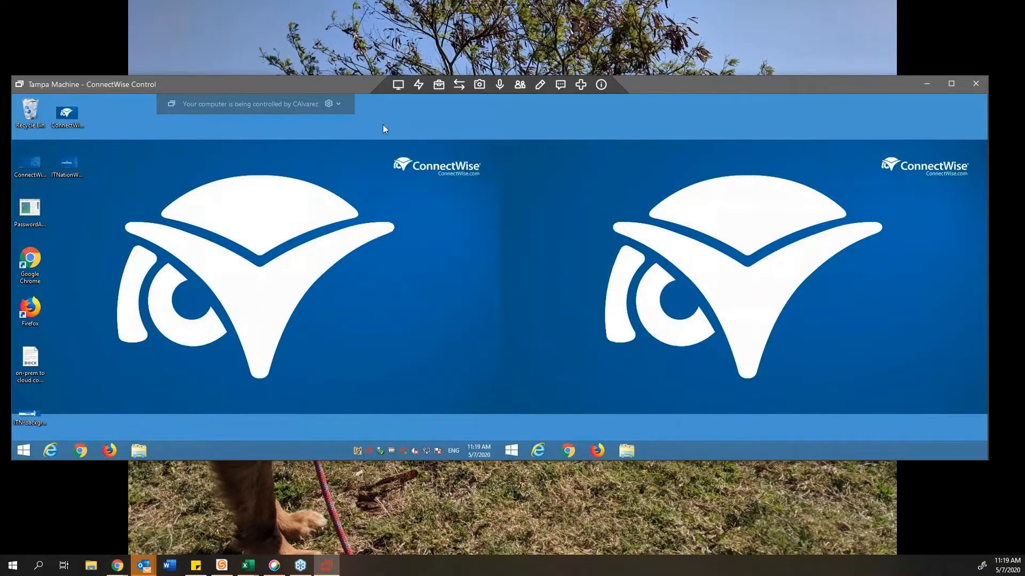
click(397, 86)
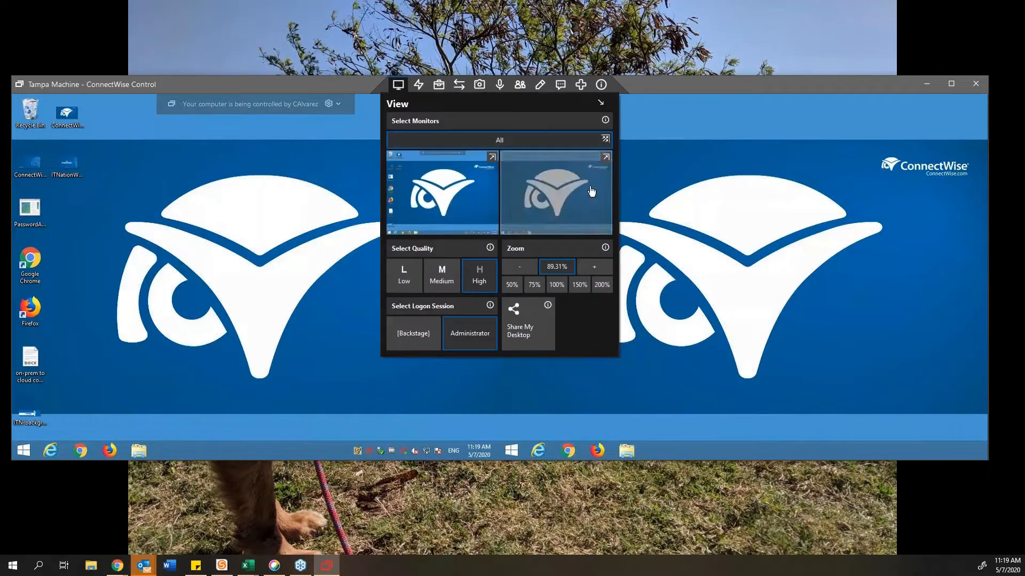
click(592, 192)
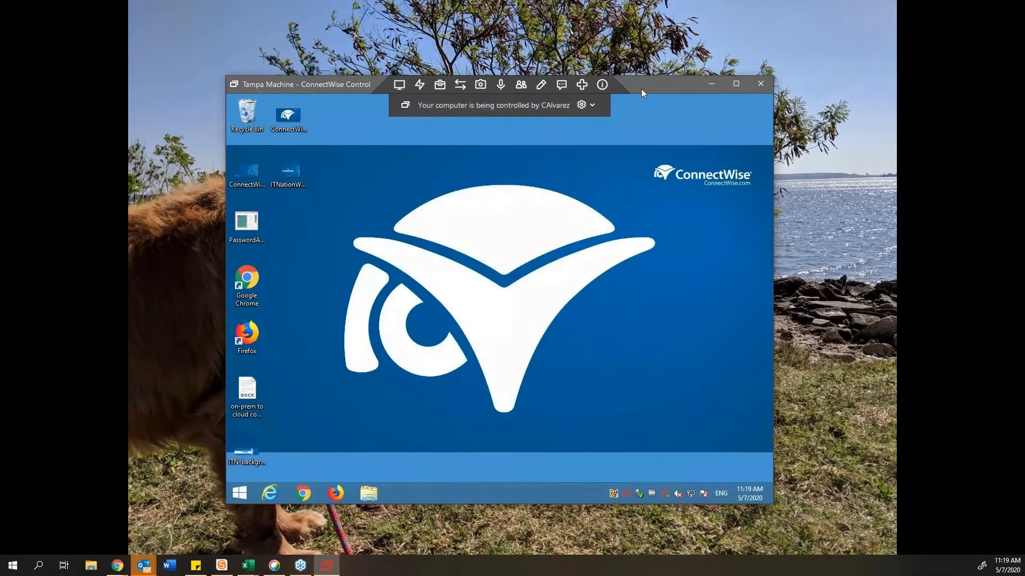
Step: Maximize and restore the session window, then display all remote monitors side by side
double_click(641, 88)
double_click(788, 11)
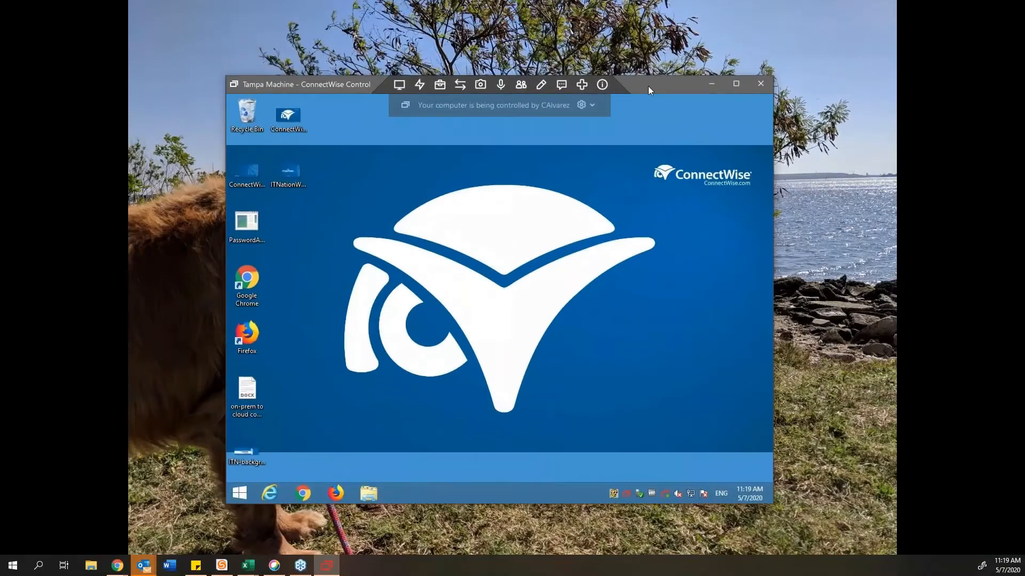
click(382, 85)
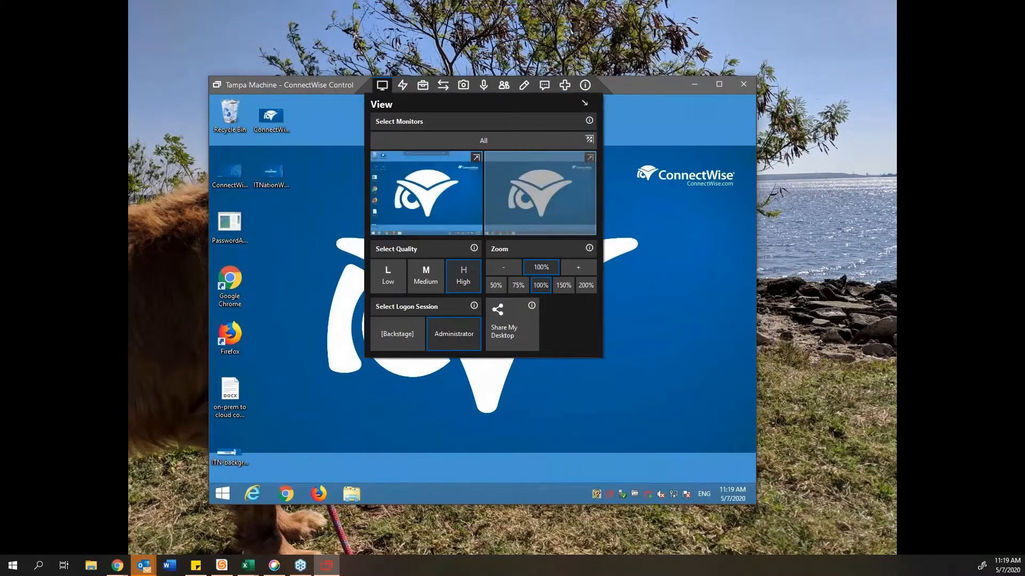
click(540, 190)
click(381, 85)
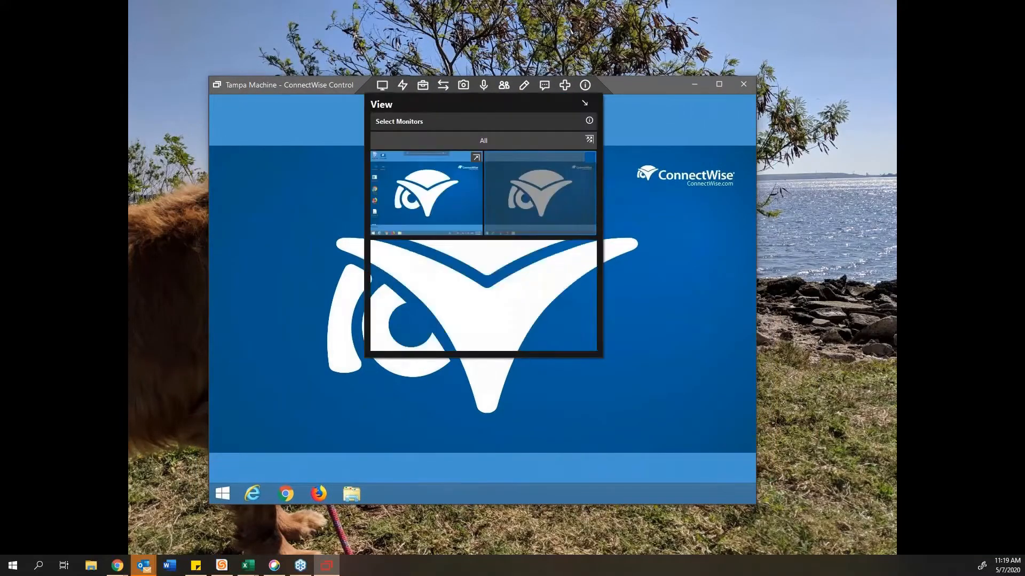
click(421, 140)
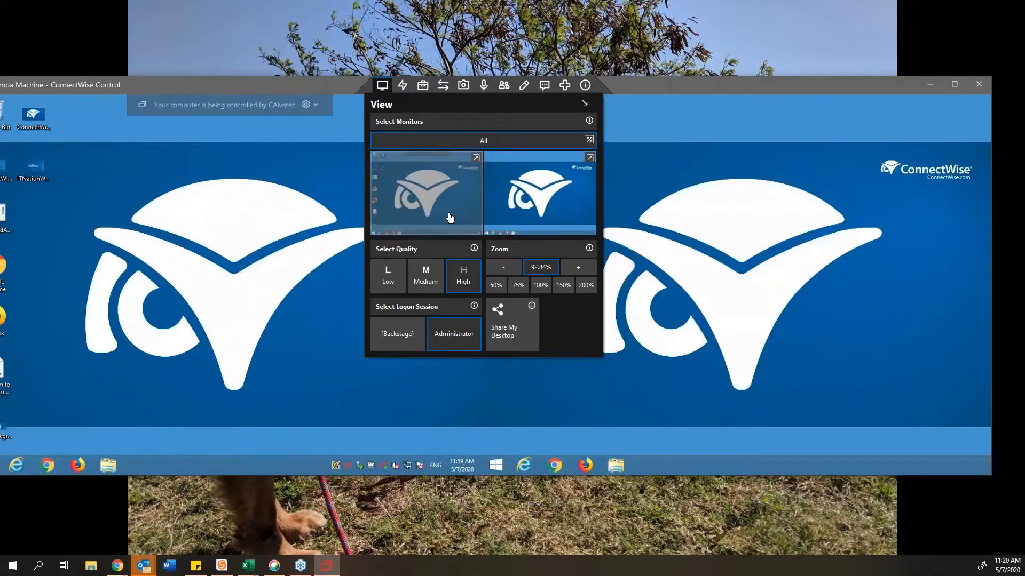
Step: Pop the first remote monitor out into its own window and leave full screen
click(332, 154)
click(389, 88)
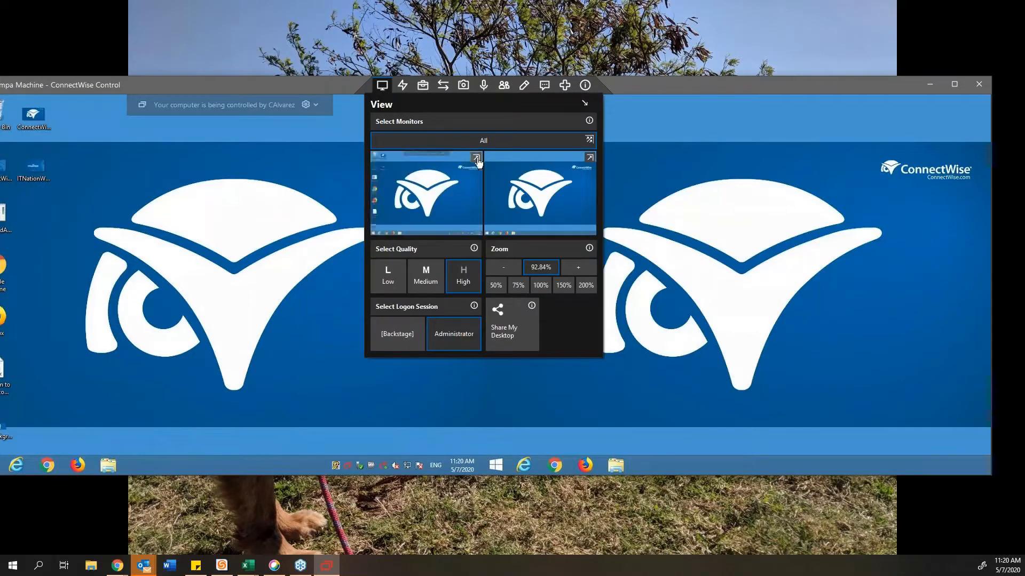
click(478, 159)
click(387, 88)
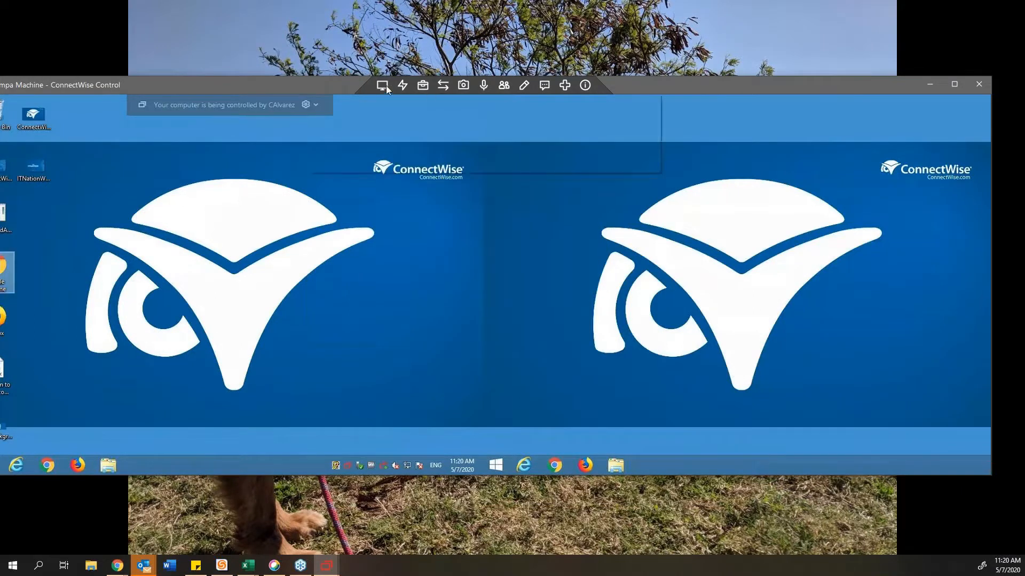
click(622, 168)
click(382, 85)
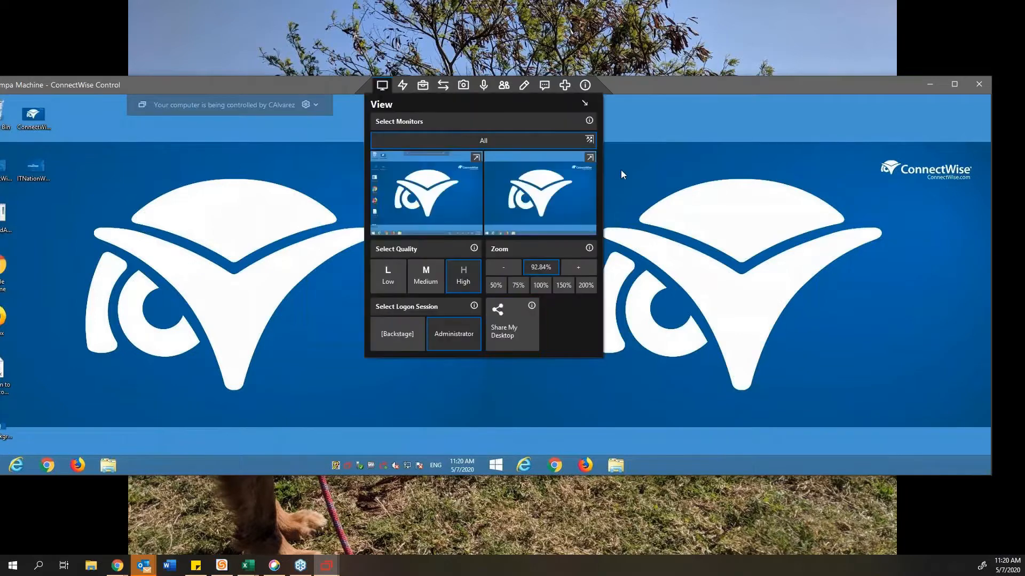
click(623, 175)
click(383, 85)
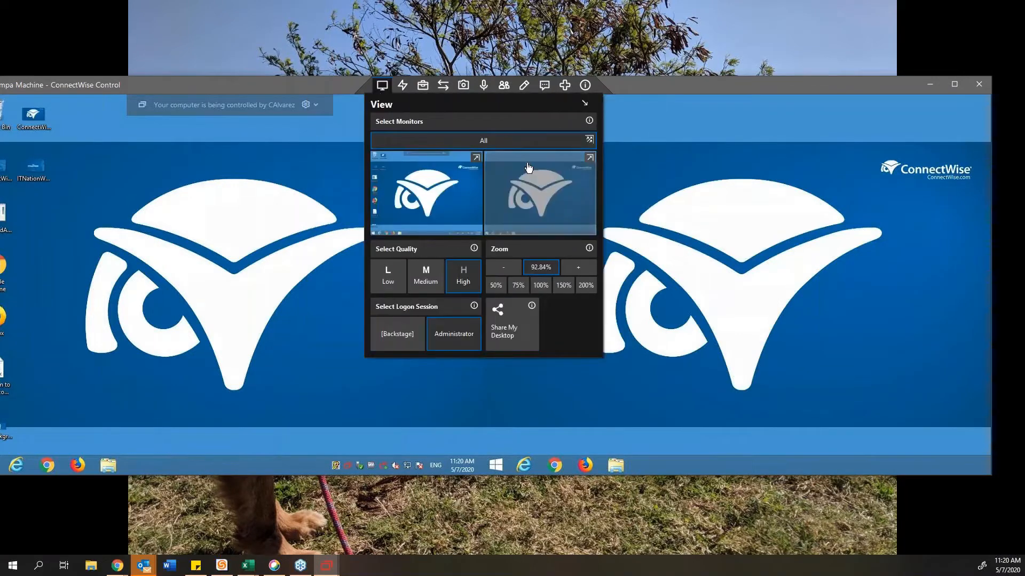
click(942, 212)
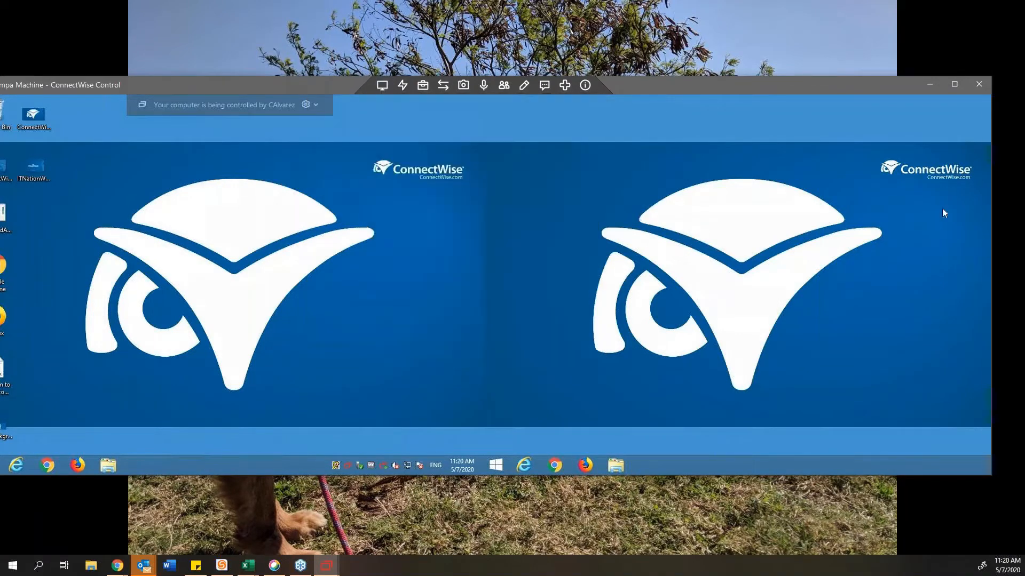
click(930, 86)
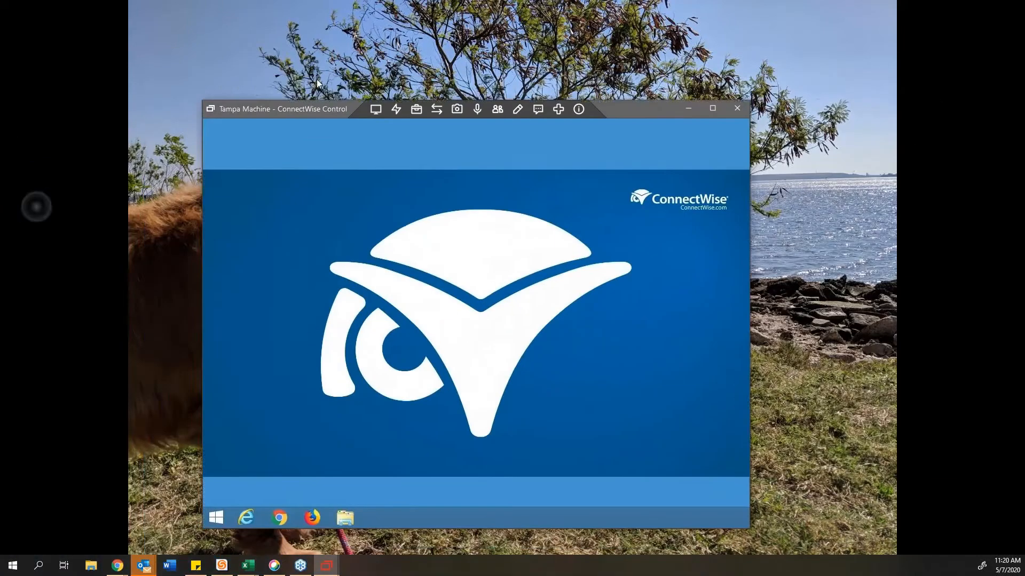
Step: Place the first-monitor window beside the main session, close it, and minimize the remaining window
drag(155, 575, 125, 122)
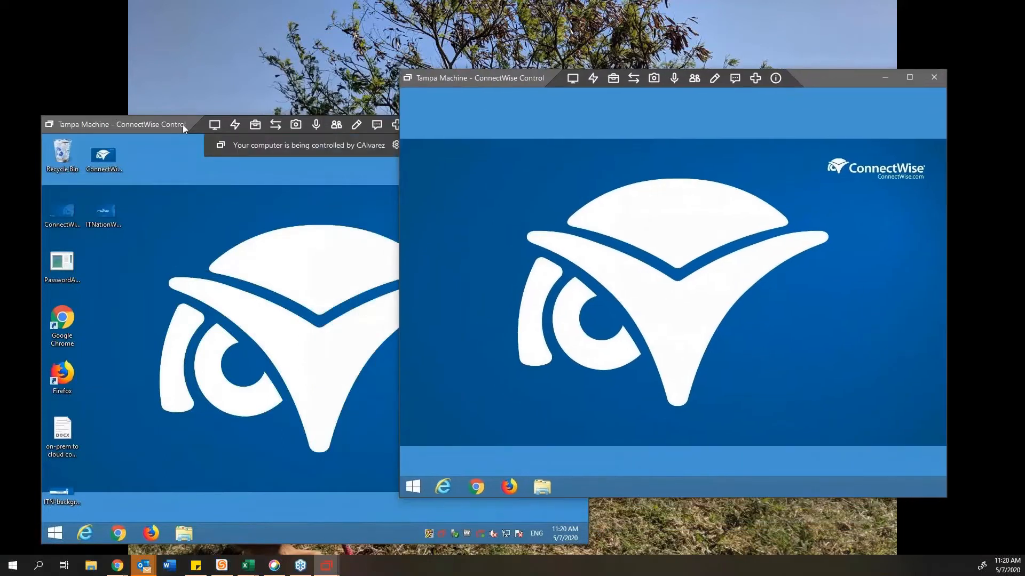
drag(180, 123, 178, 101)
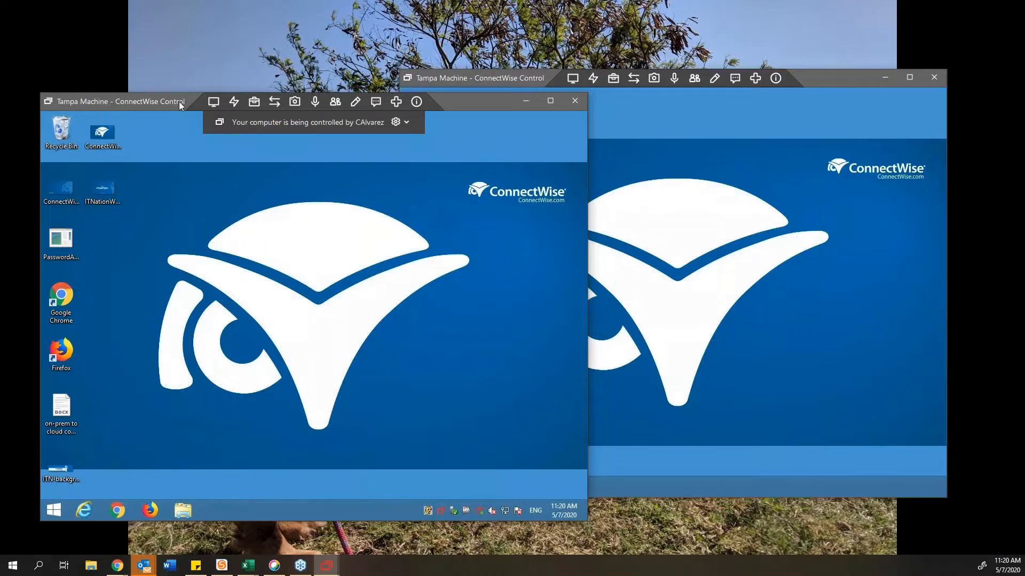
click(214, 102)
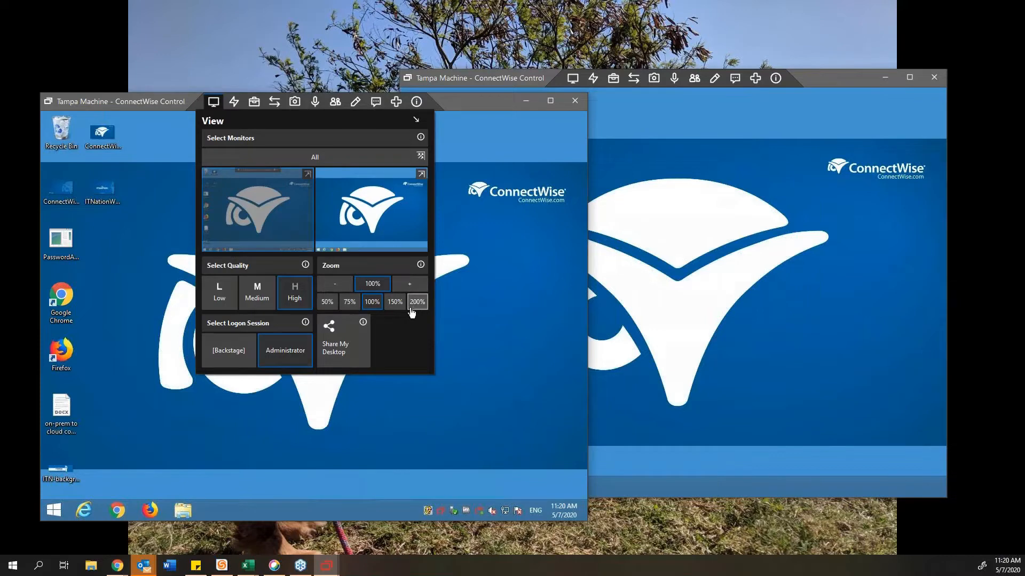
click(575, 101)
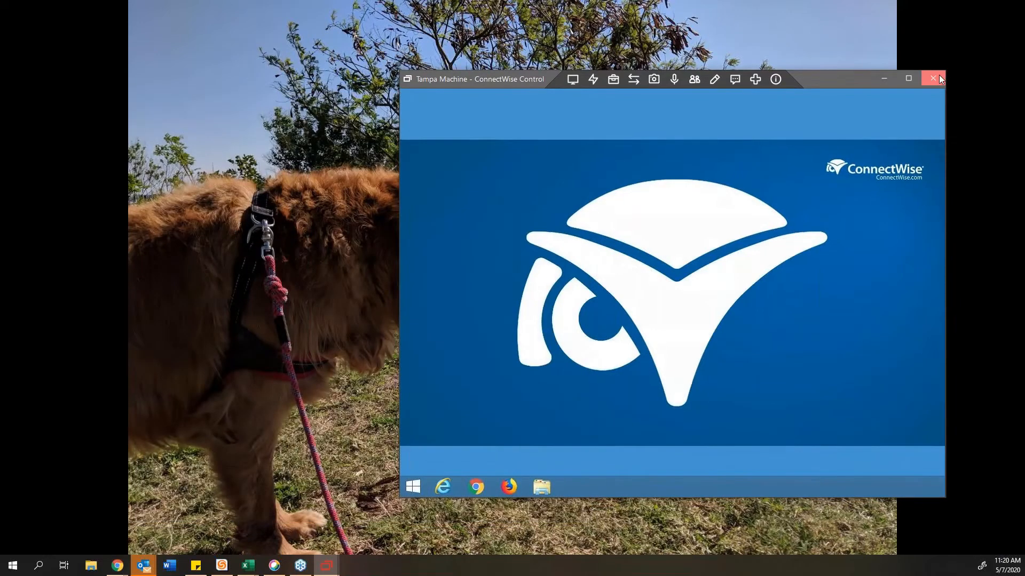
click(334, 570)
Step: Cycle the remote view quality through Medium and Low, ending on High
click(335, 571)
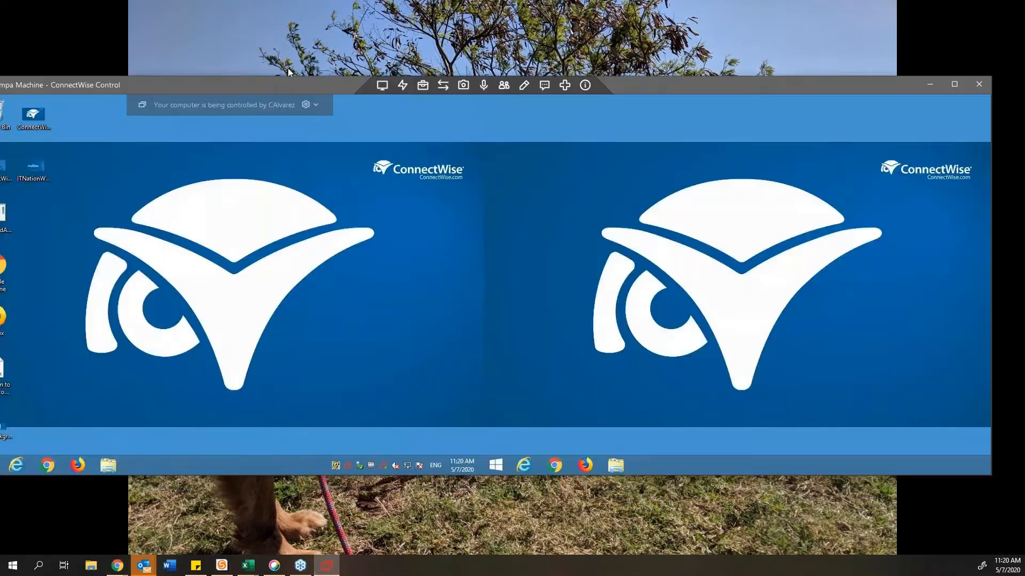
mouse_move(402, 89)
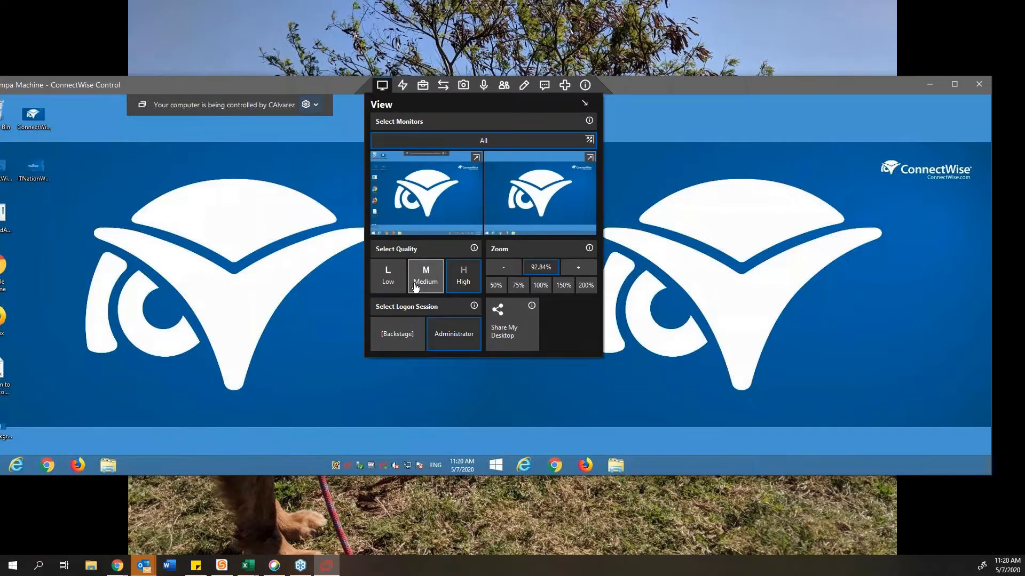
click(415, 288)
click(390, 275)
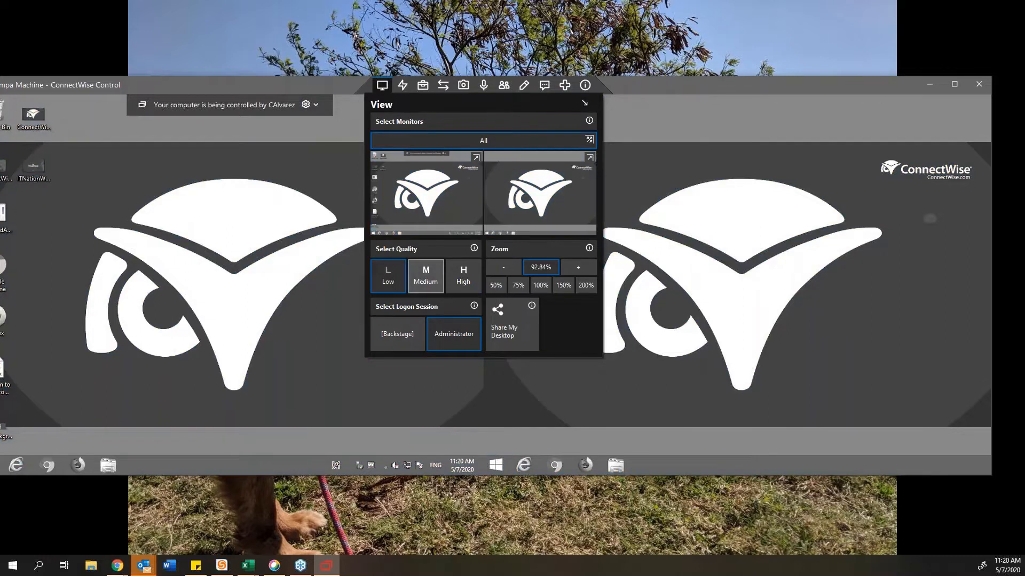
click(426, 277)
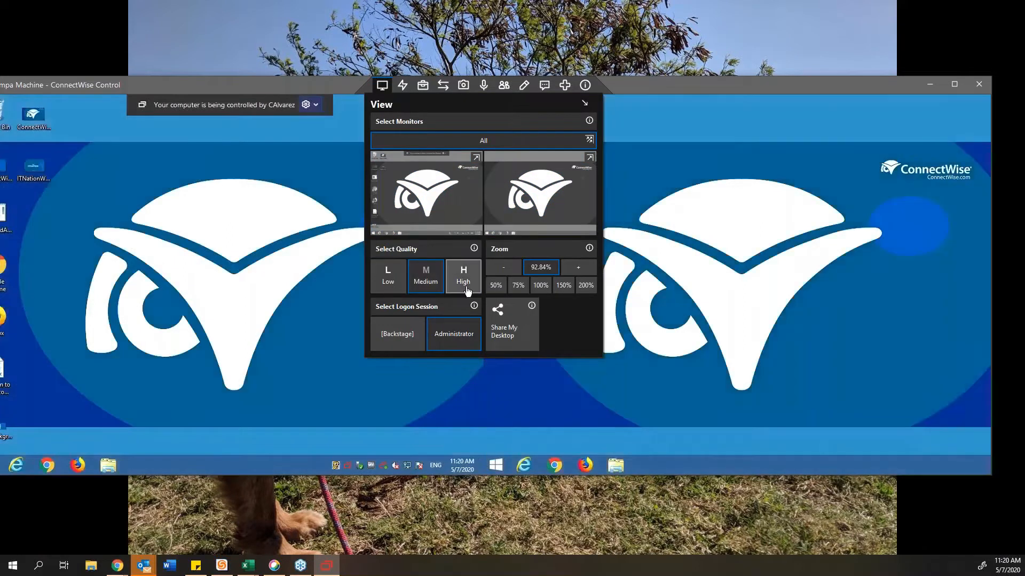
click(464, 288)
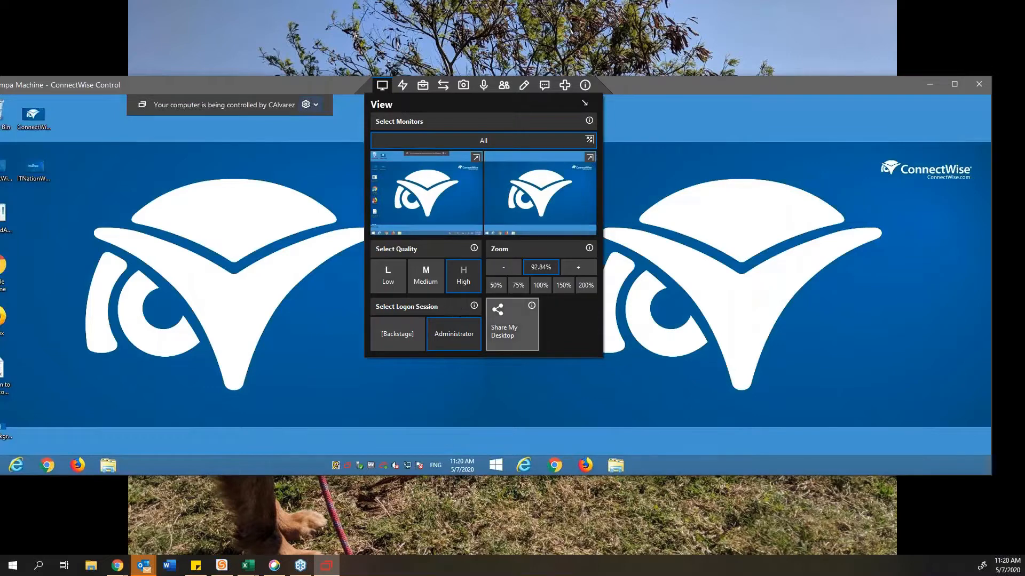
Step: Set the remote zoom to 100% and switch to the [Backstage] logon session
click(585, 286)
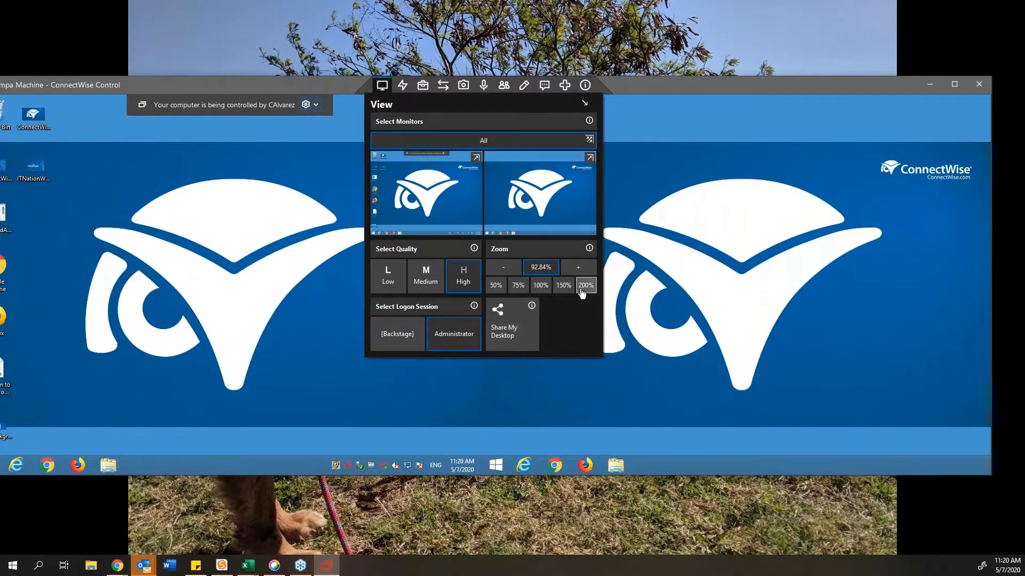
click(540, 286)
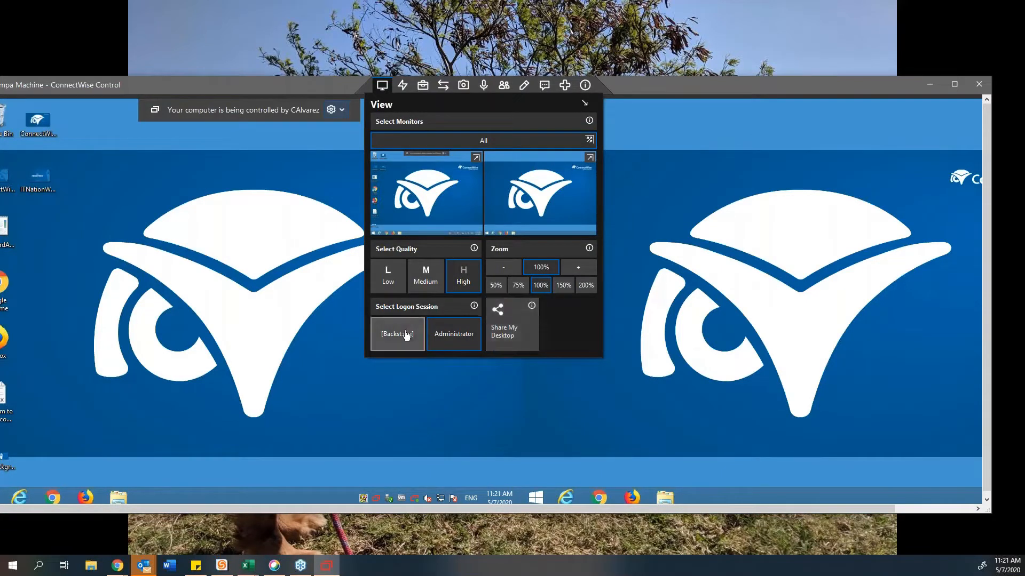
click(387, 344)
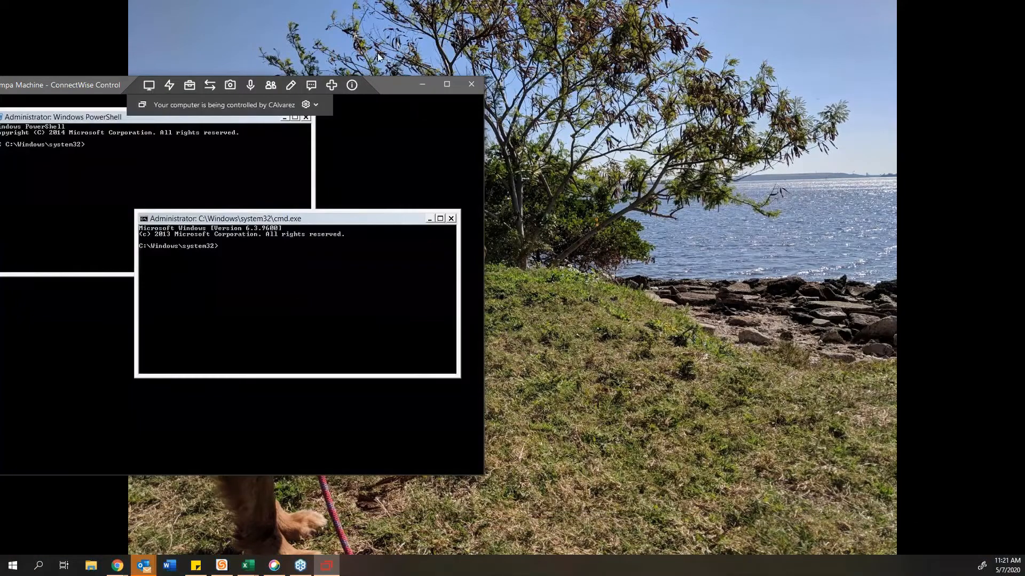
Step: Move the window right and switch back to the Administrator logon session
drag(384, 88, 480, 91)
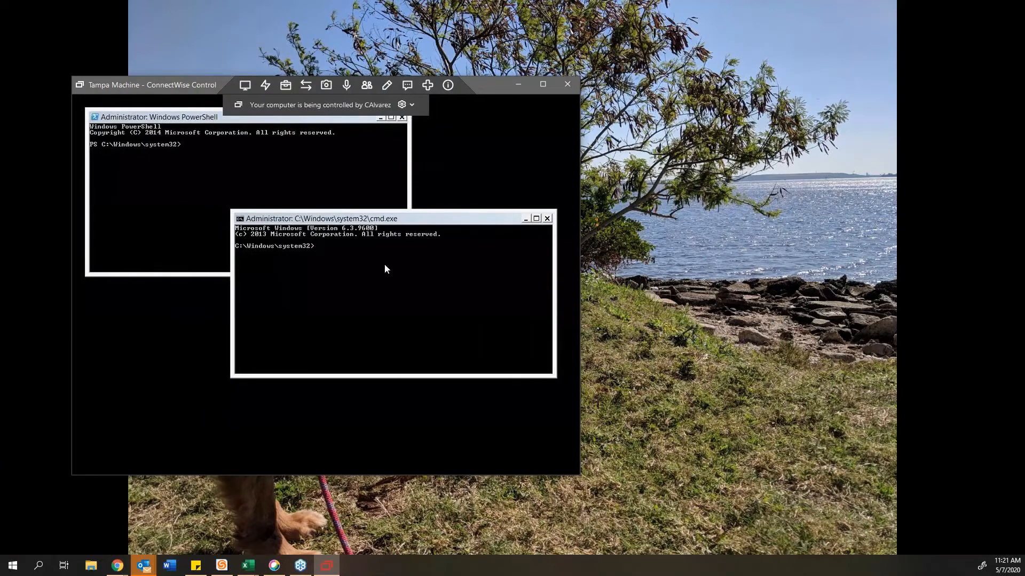
click(246, 85)
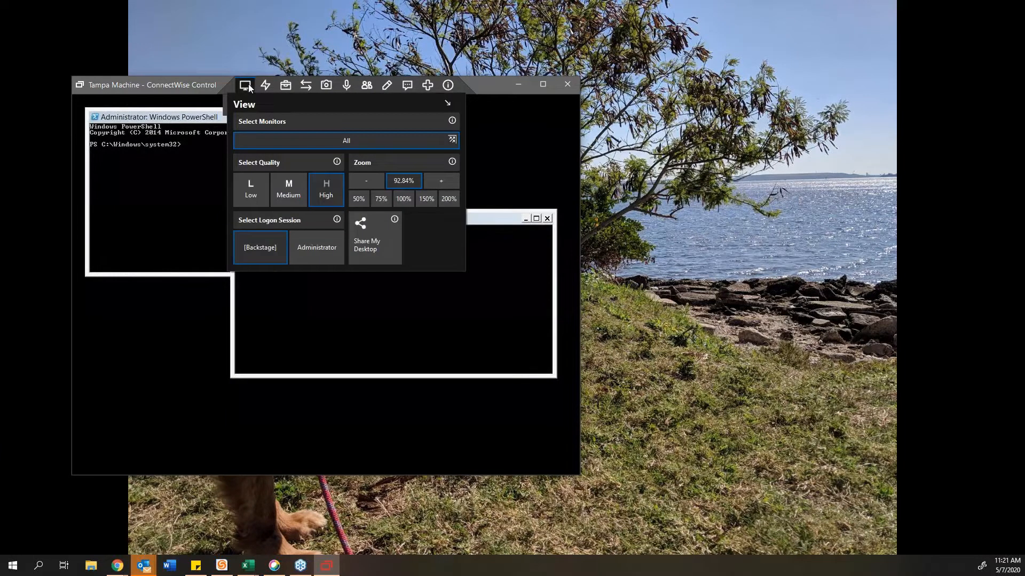
click(317, 248)
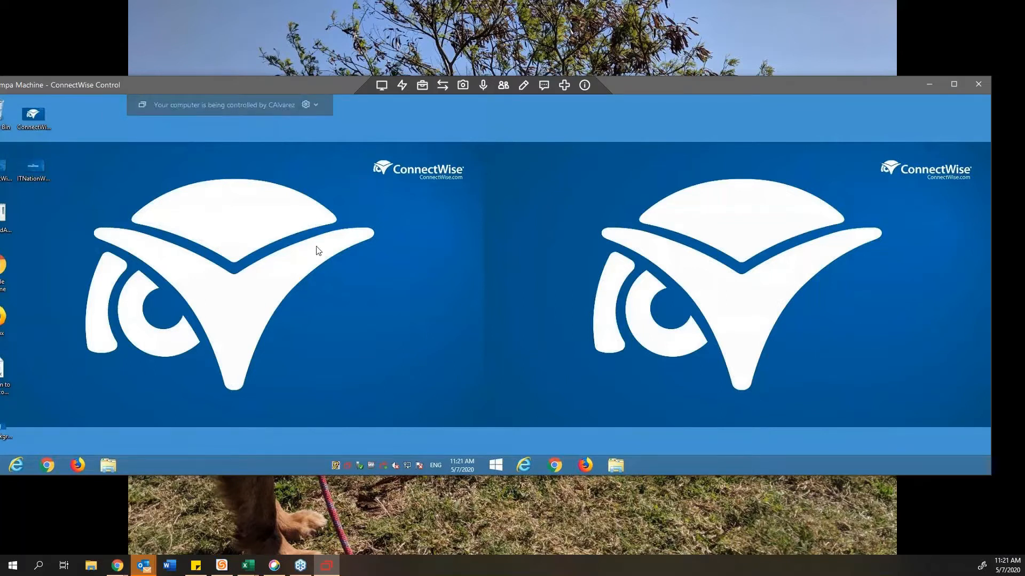
mouse_move(443, 87)
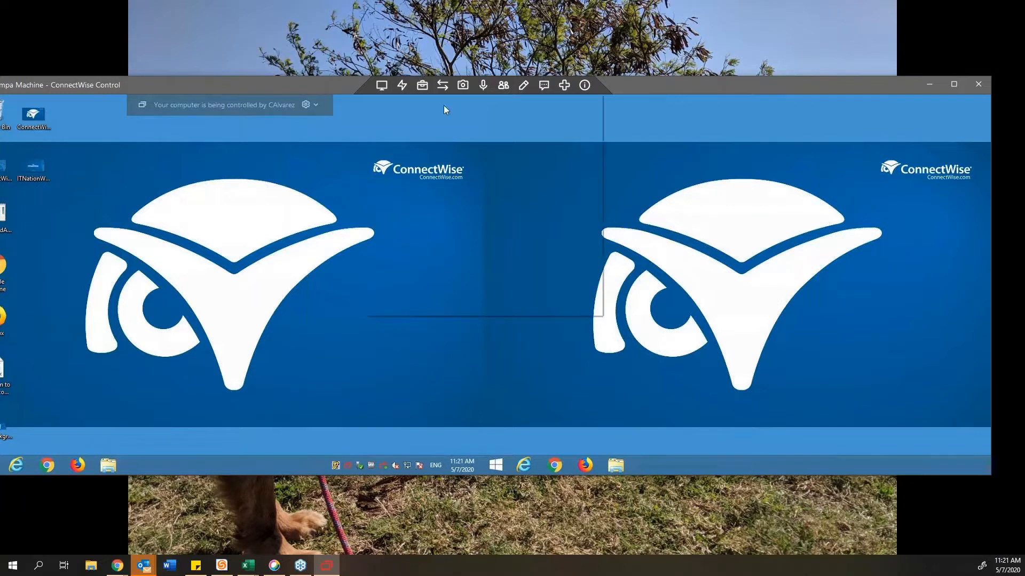
click(381, 85)
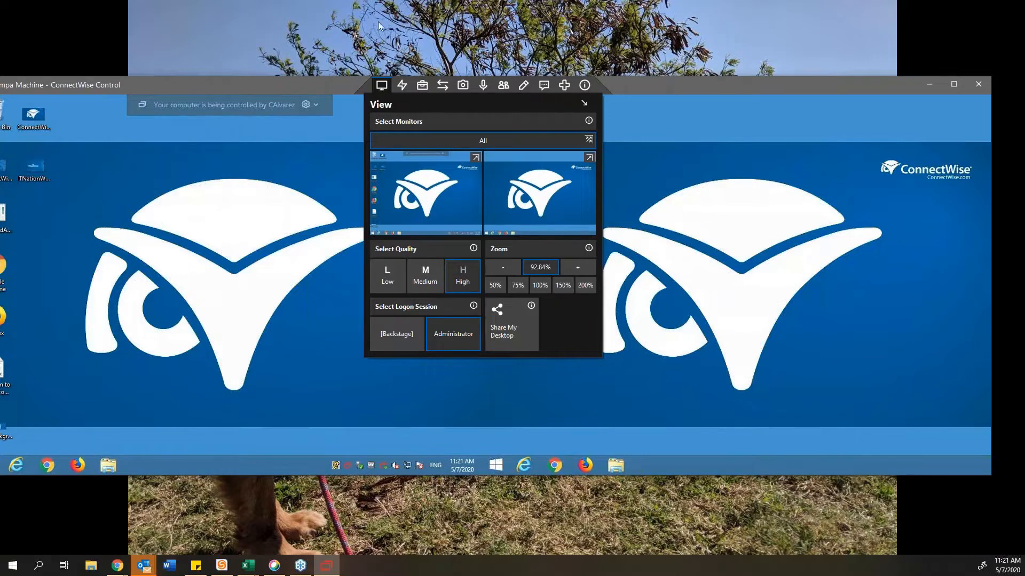
click(402, 85)
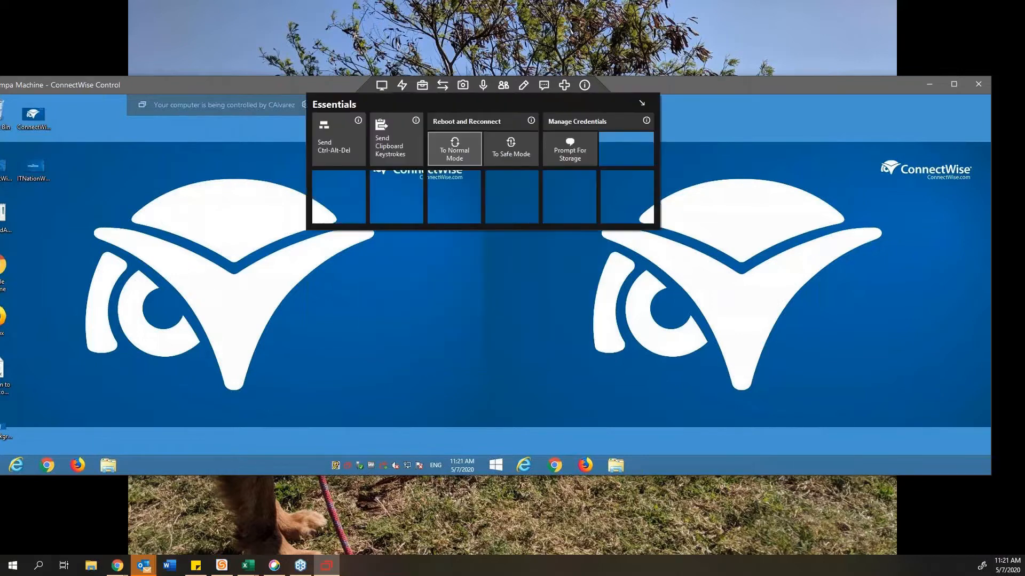
click(431, 165)
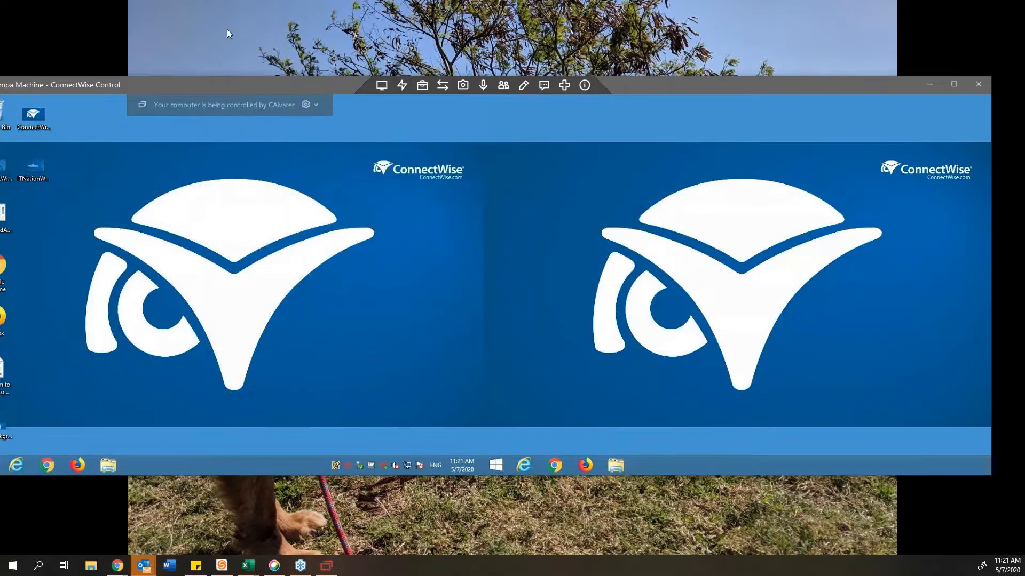
click(382, 86)
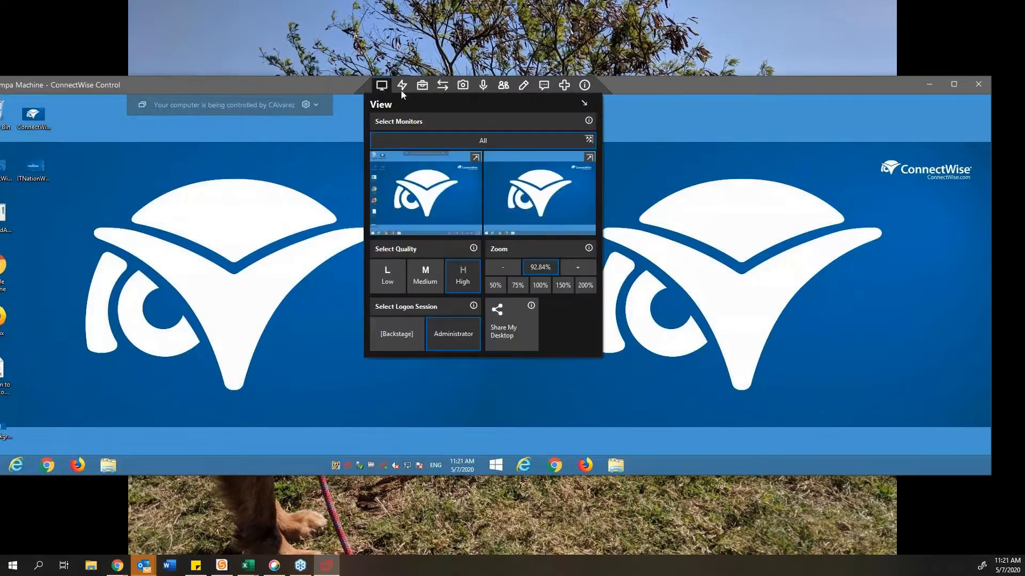
click(403, 89)
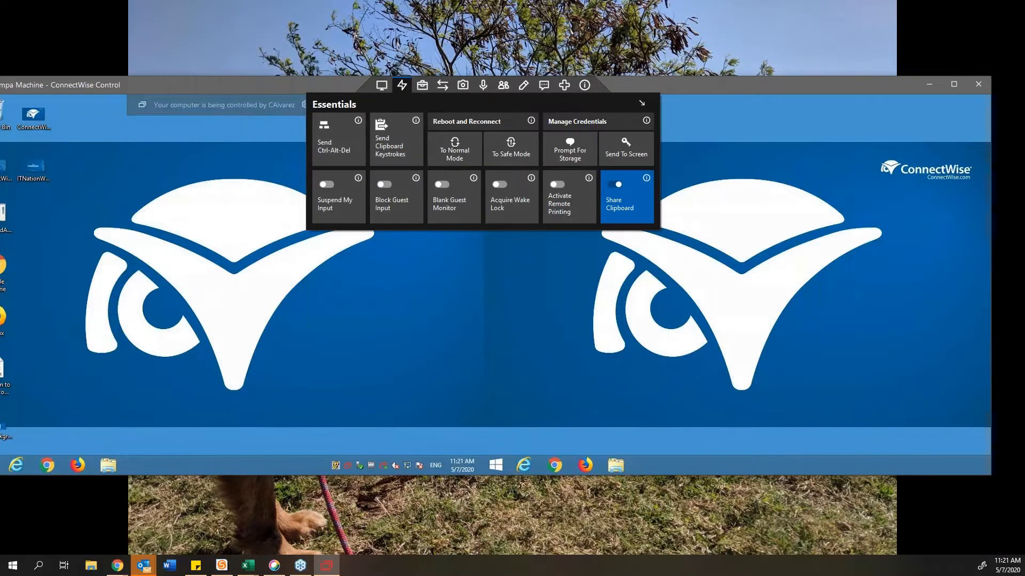
click(349, 147)
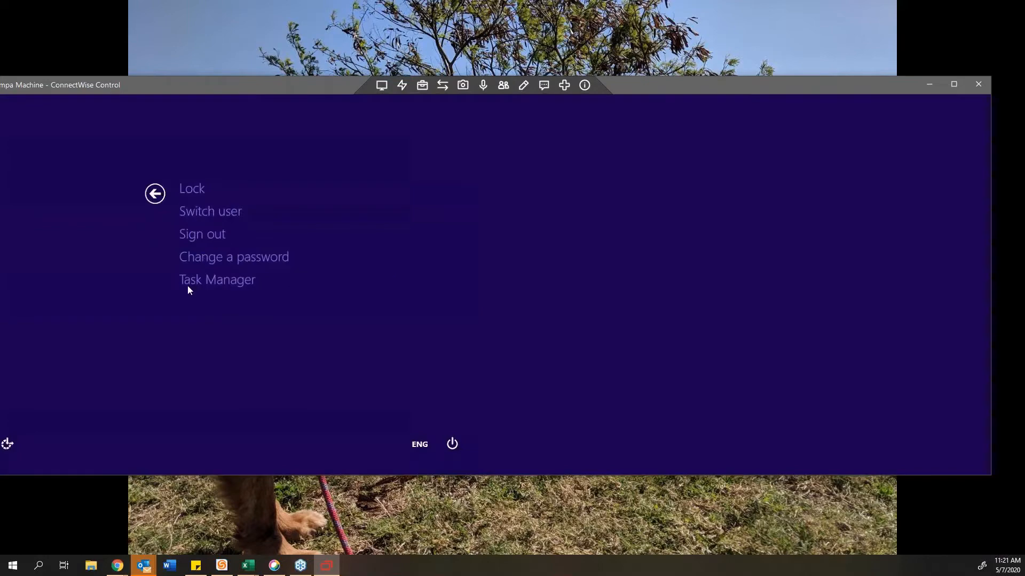
click(155, 193)
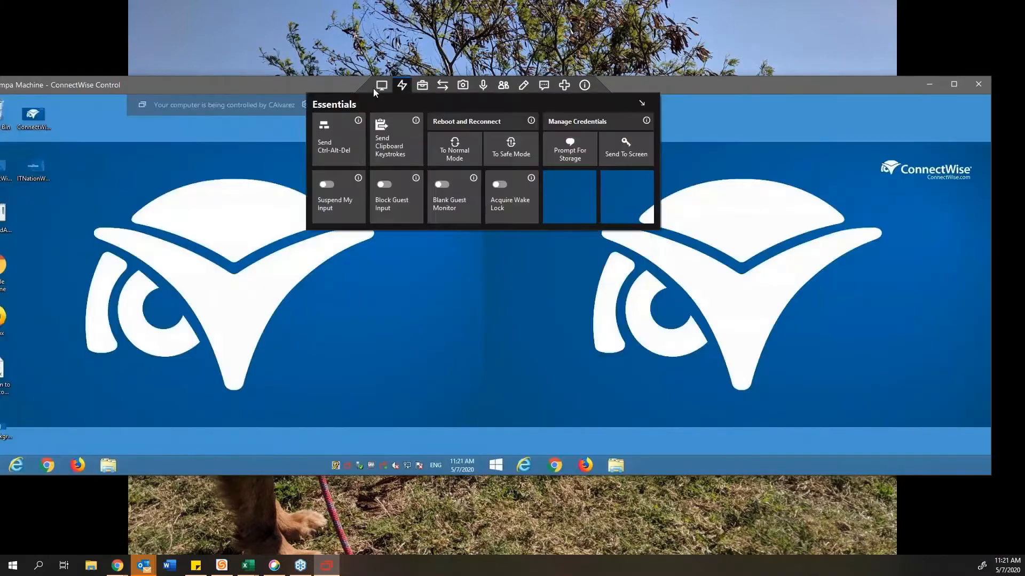
mouse_move(401, 88)
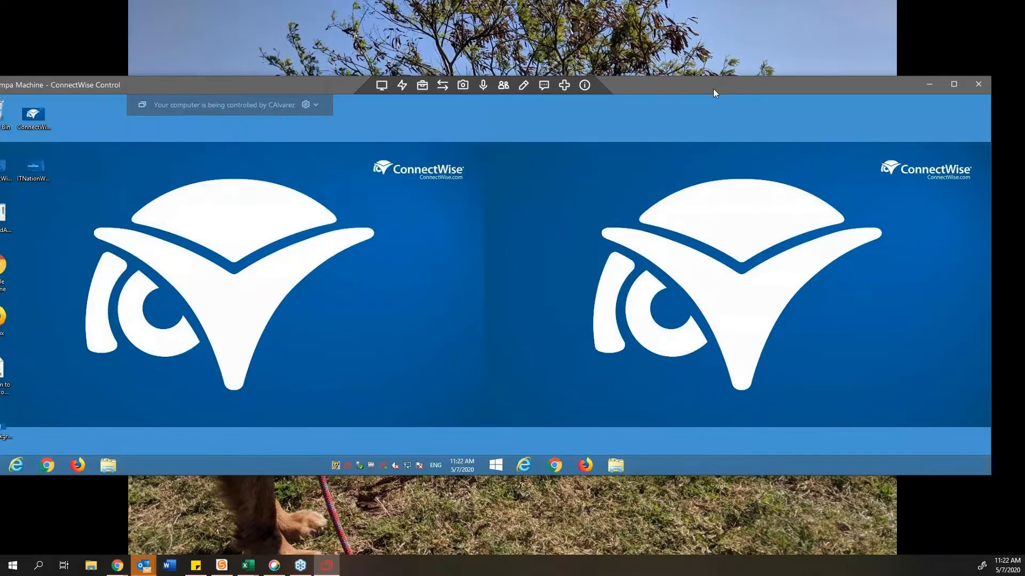
Step: Move the session window and bring up the Essentials panel of reboot, credential and clipboard tools
drag(713, 89, 693, 78)
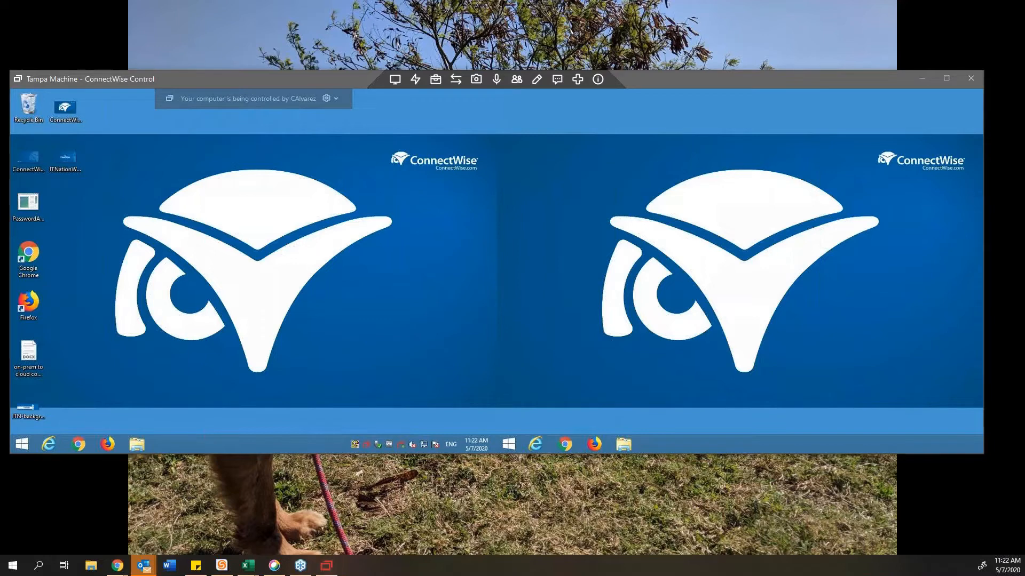
click(418, 79)
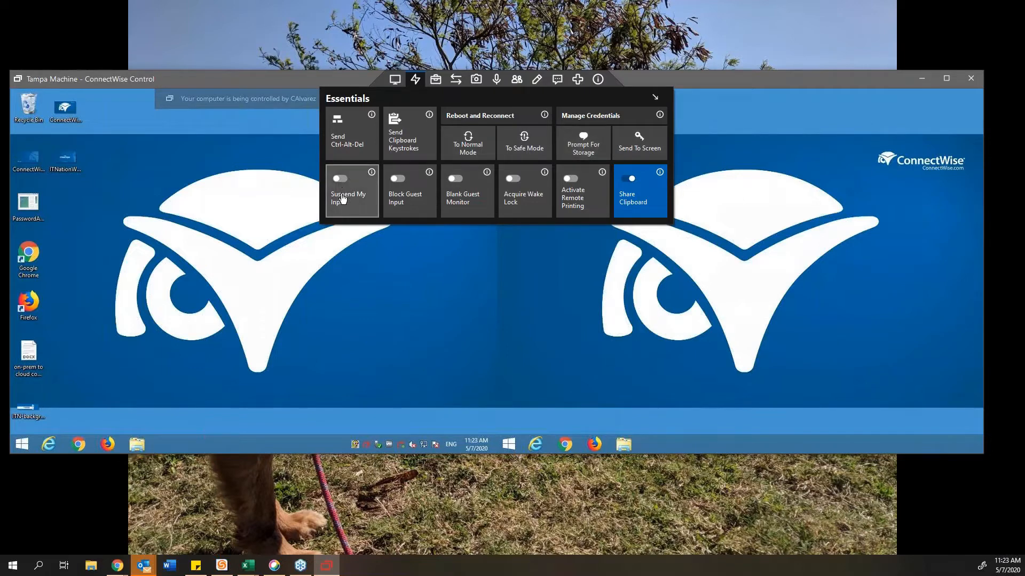
Step: Suspend host input, block the guest's keyboard and mouse, and select several remote desktop icons
click(338, 179)
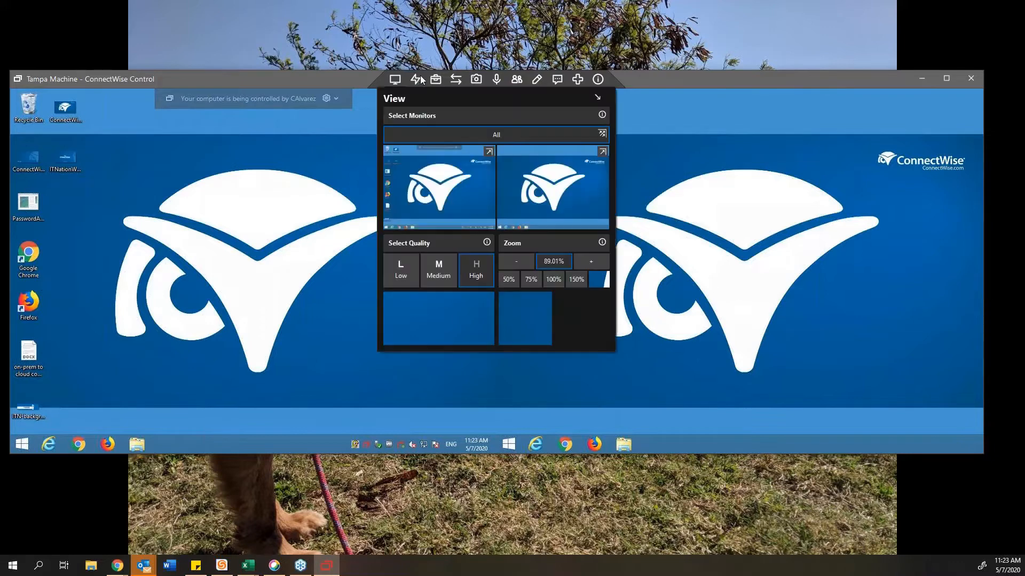
mouse_move(416, 78)
click(403, 213)
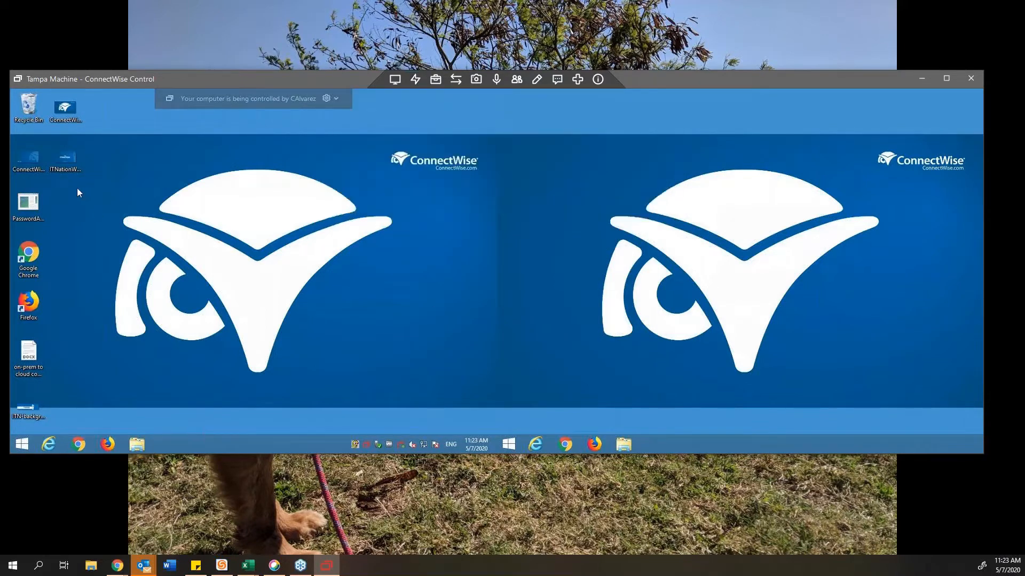
drag(128, 248, 36, 127)
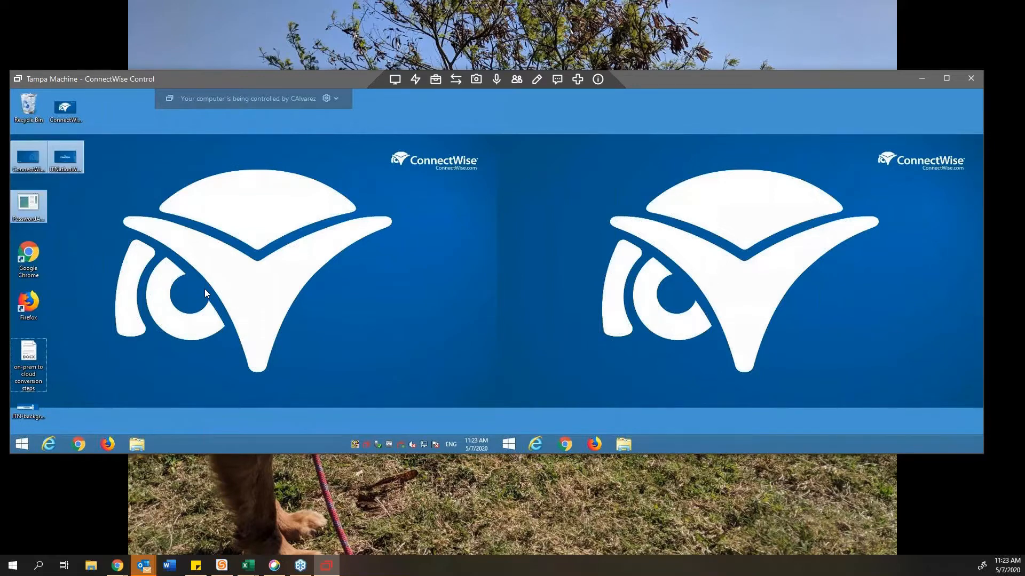
Step: From Essentials, stop blocking the guest's input and blank the guest's monitor
click(417, 84)
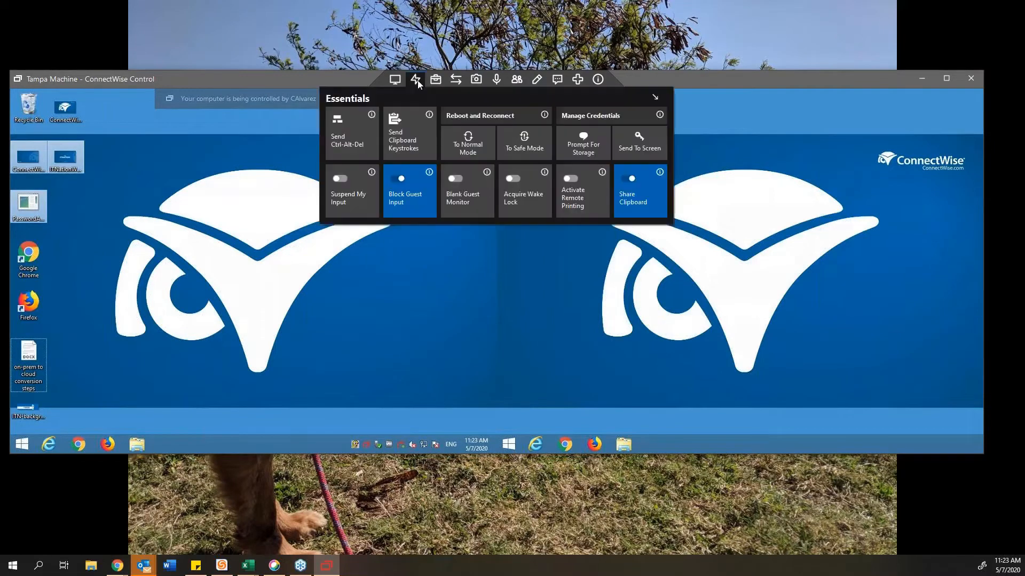
click(405, 185)
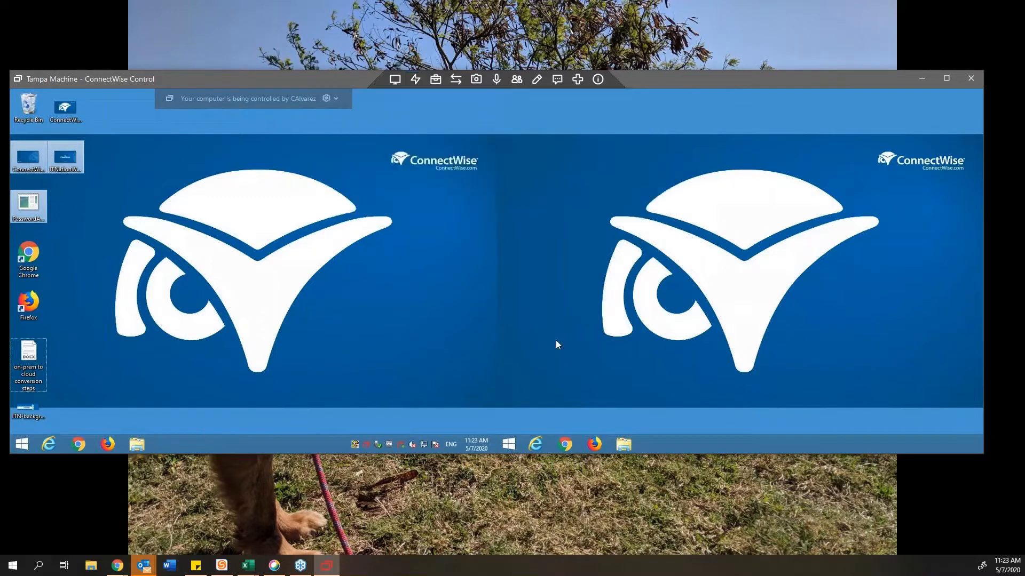
click(415, 82)
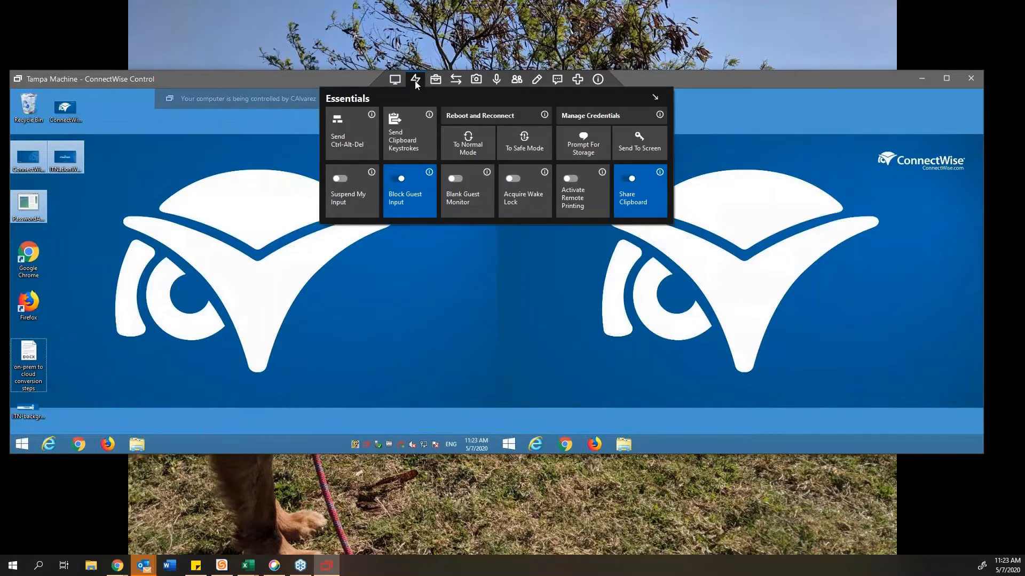
click(401, 179)
click(456, 184)
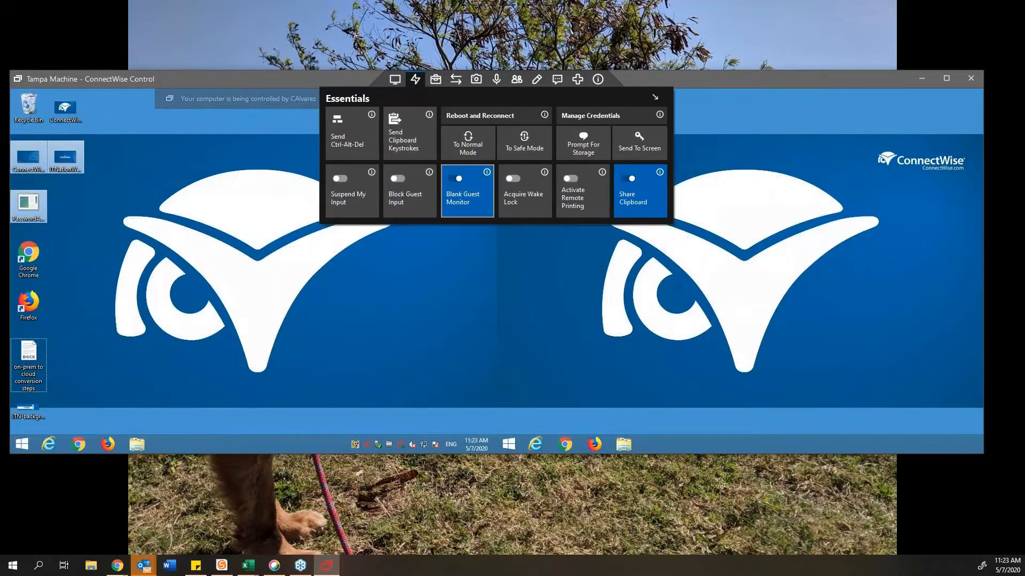
Step: Reselect desktop icons, turn off Blank Guest Monitor, and show the Toolbox list
click(175, 200)
drag(193, 401, 31, 110)
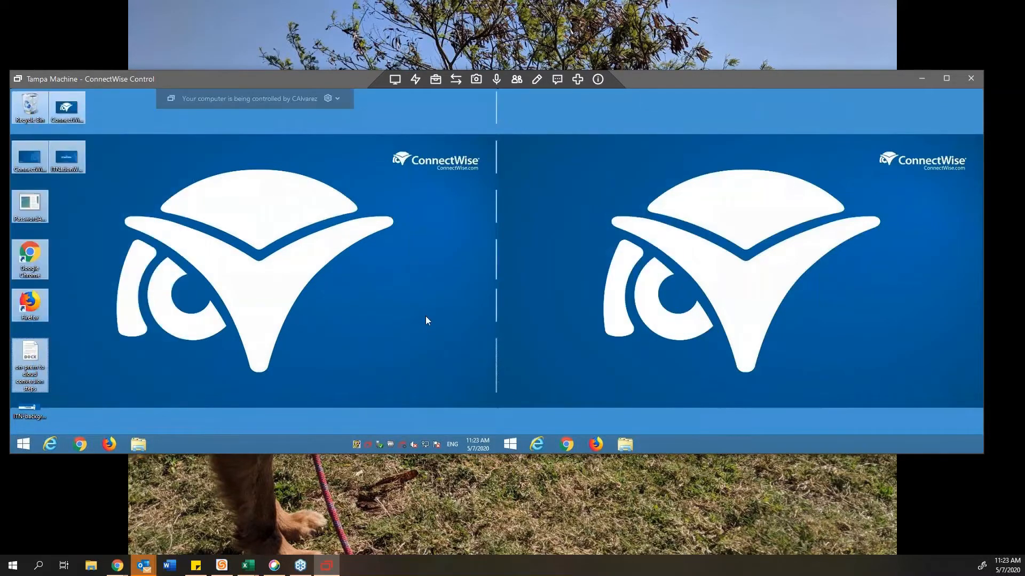
click(416, 80)
click(432, 82)
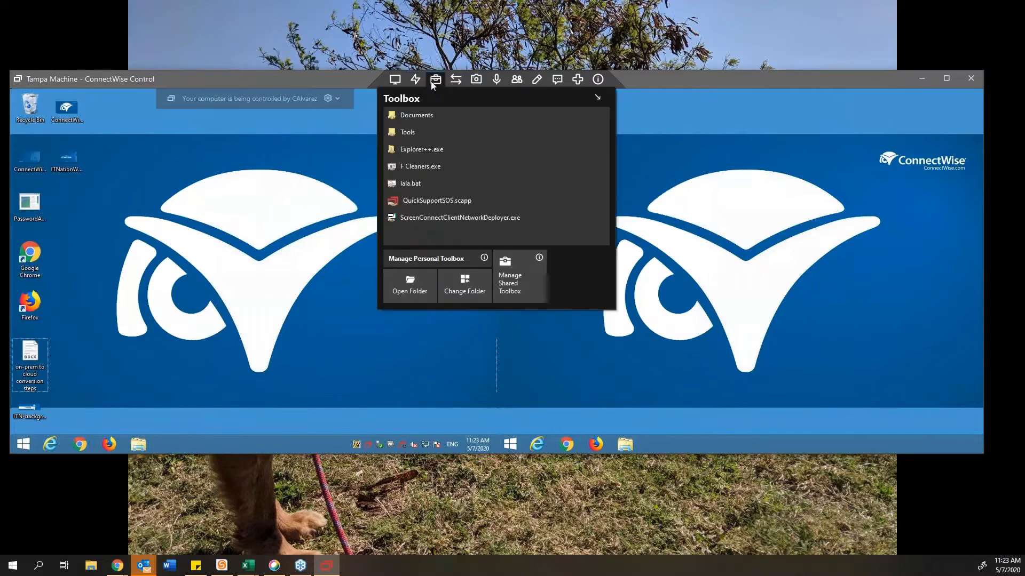
click(417, 80)
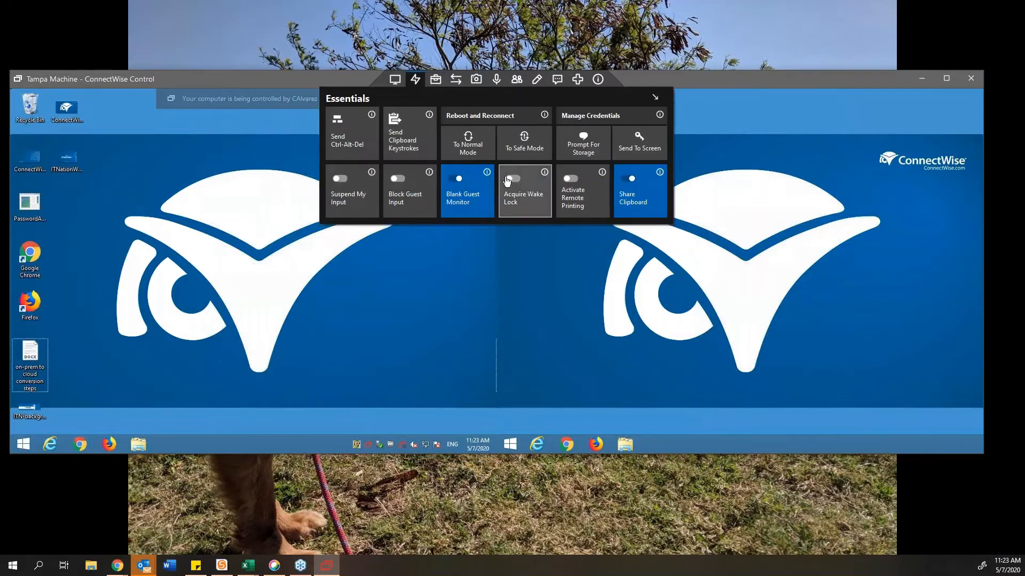
click(491, 178)
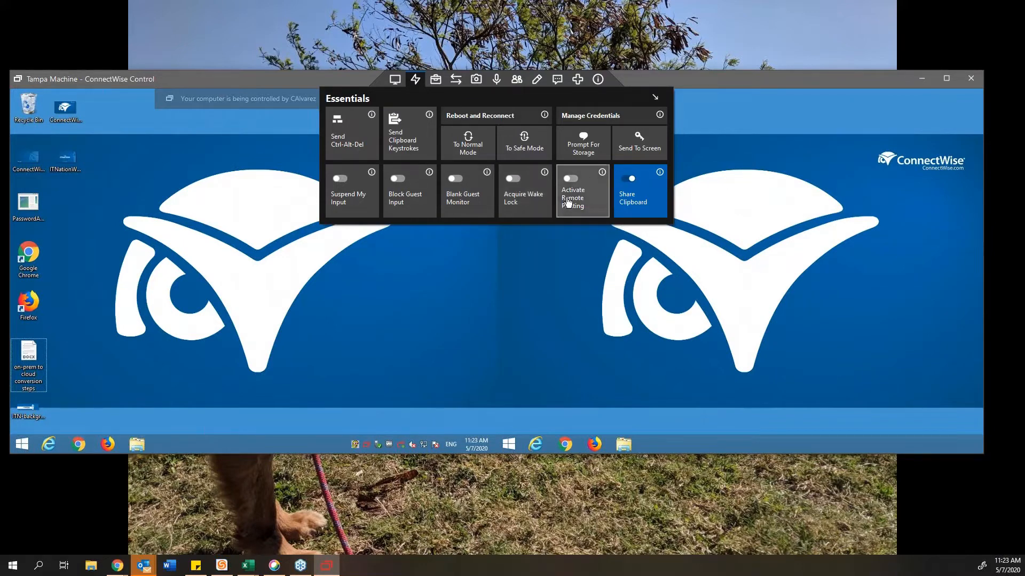
click(263, 256)
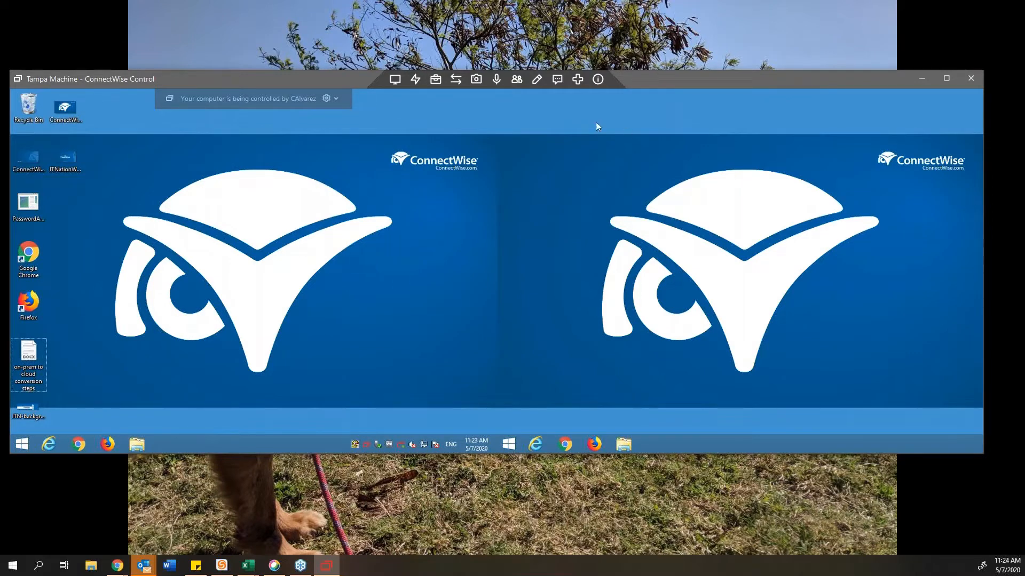
mouse_move(431, 80)
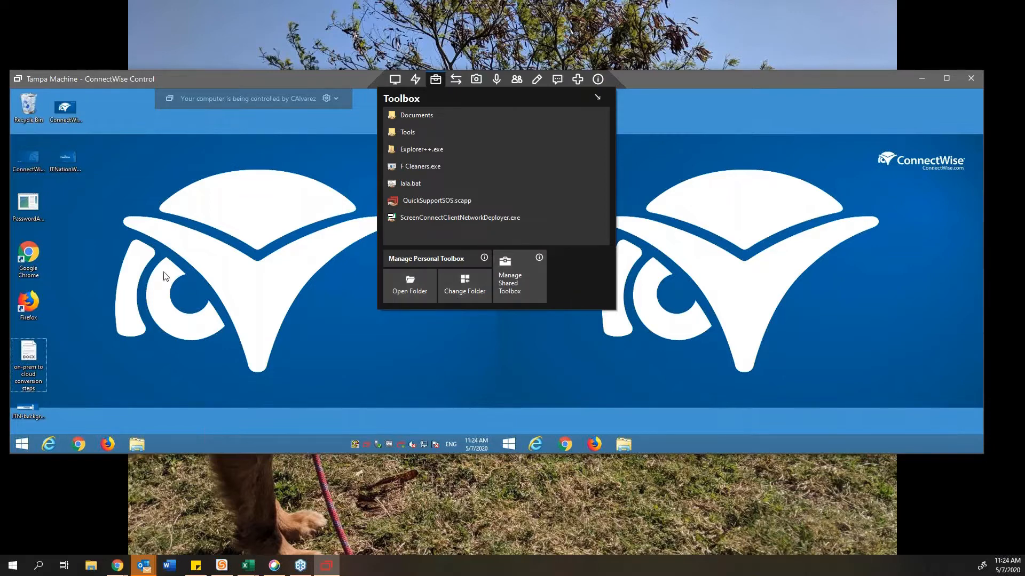
Step: Close the Toolbox and open the Essentials panel, which shows Share Clipboard switched on
click(100, 268)
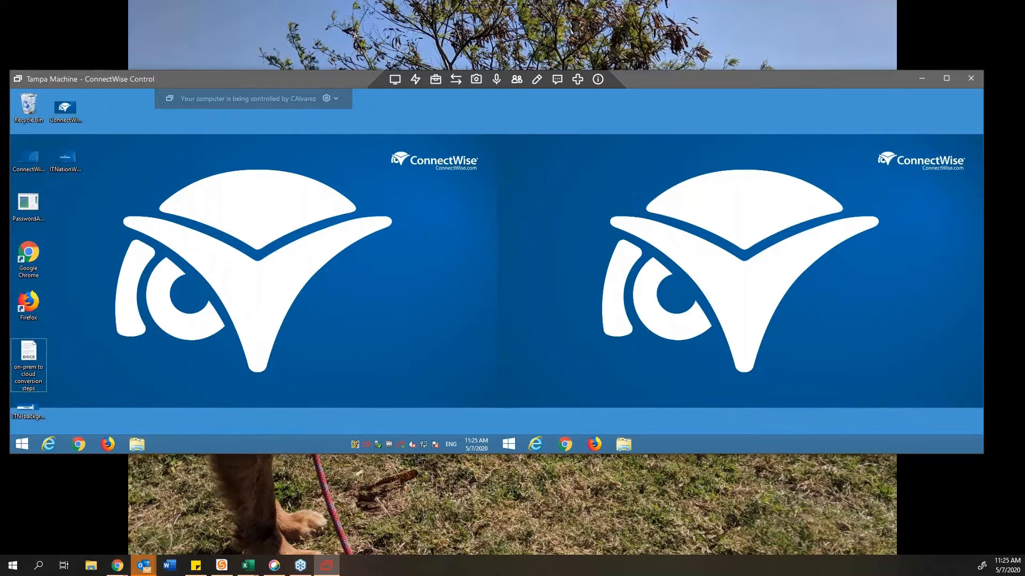
click(417, 81)
click(416, 83)
click(418, 82)
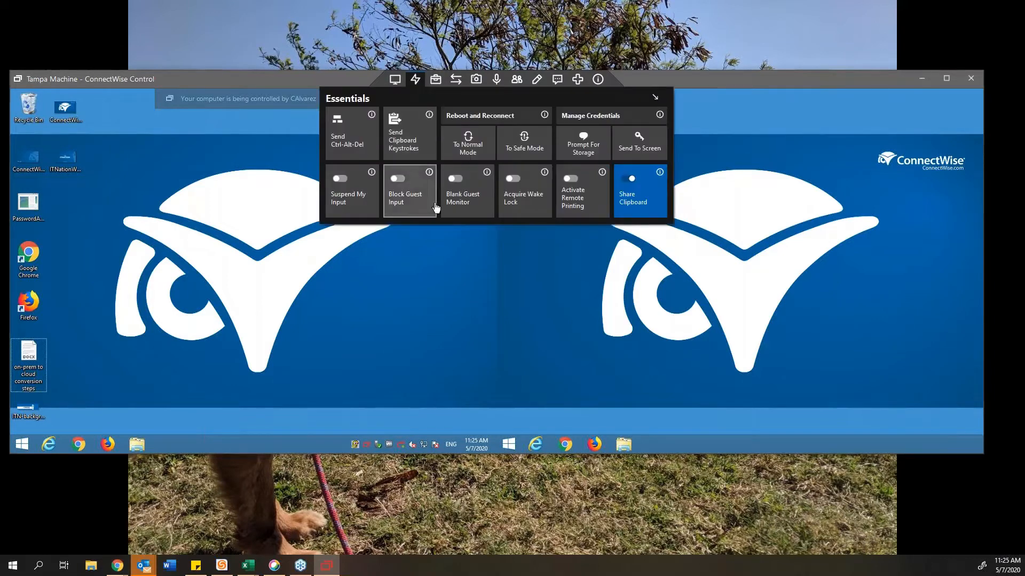
click(415, 80)
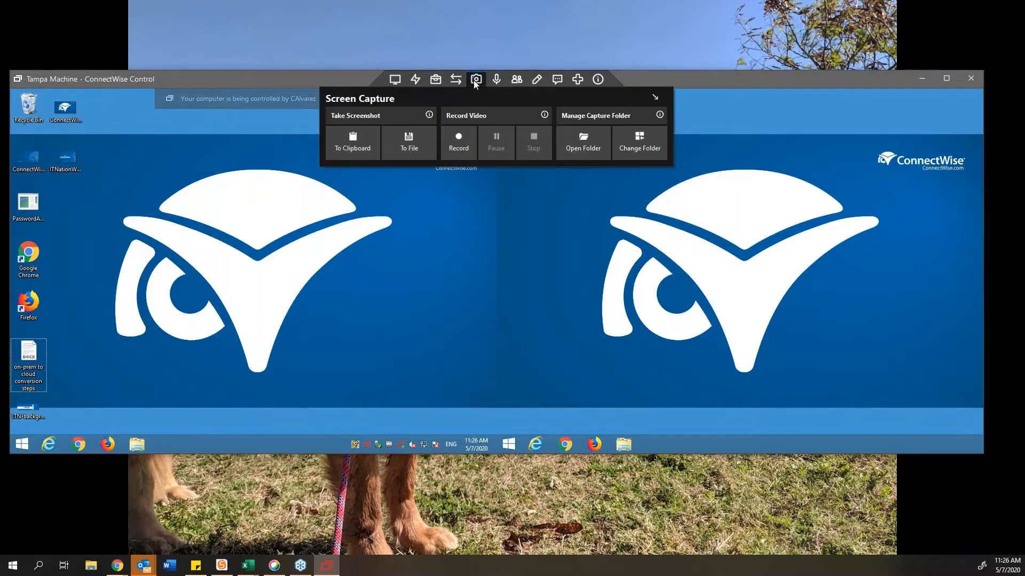
Step: Show the Toolbox listing Explorer++.exe, QuickSupportSOS.scapp and ScreenConnectClientNetworkDeployer.exe
mouse_move(435, 81)
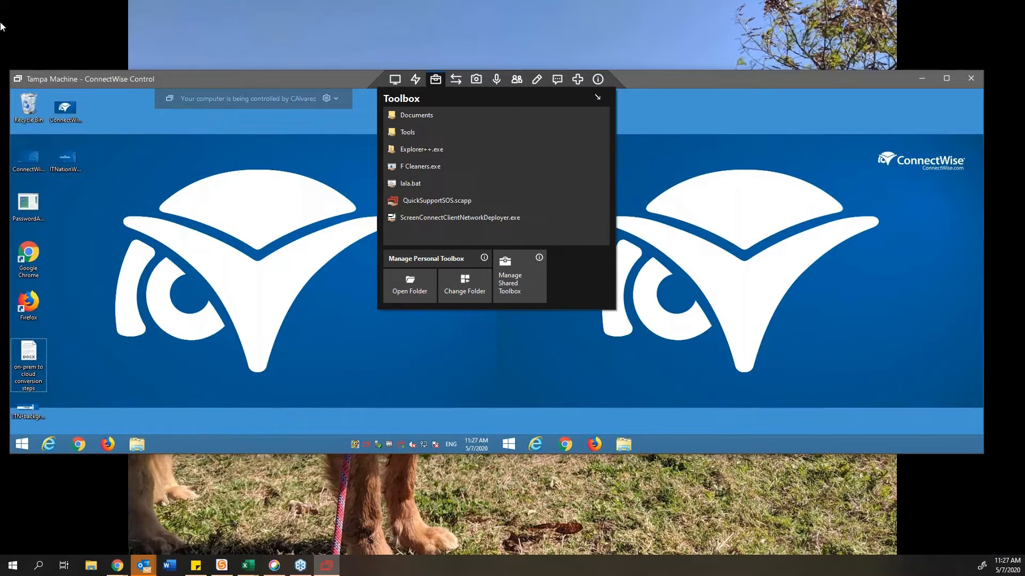
Step: Bring the Shared toolbox documentation in Chrome onto this screen, then move it back off
drag(0, 299, 291, 2)
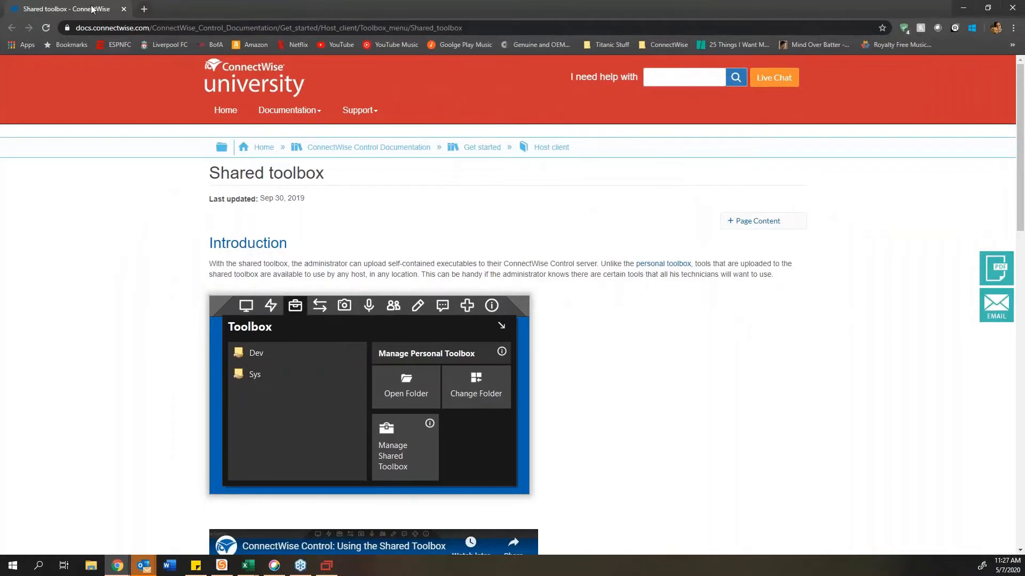
drag(91, 9, 0, 358)
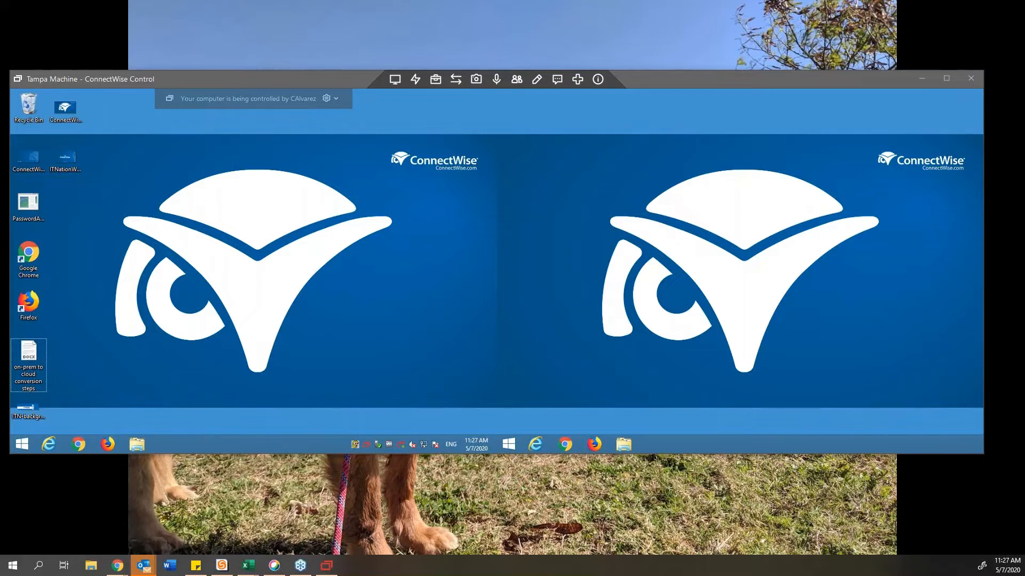
Step: Choose a folder to send to the remote computer from File Transfer
click(440, 80)
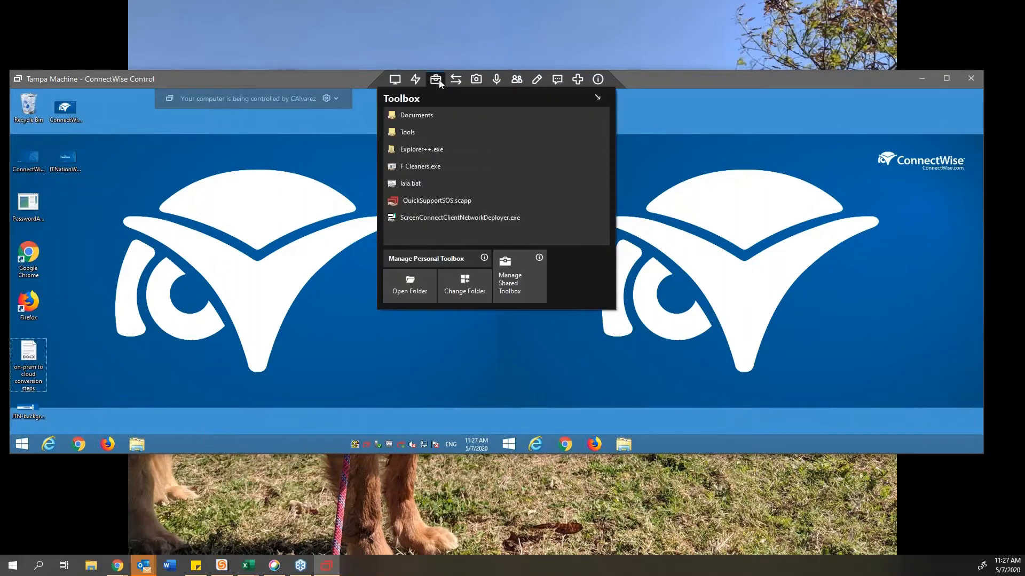
click(458, 79)
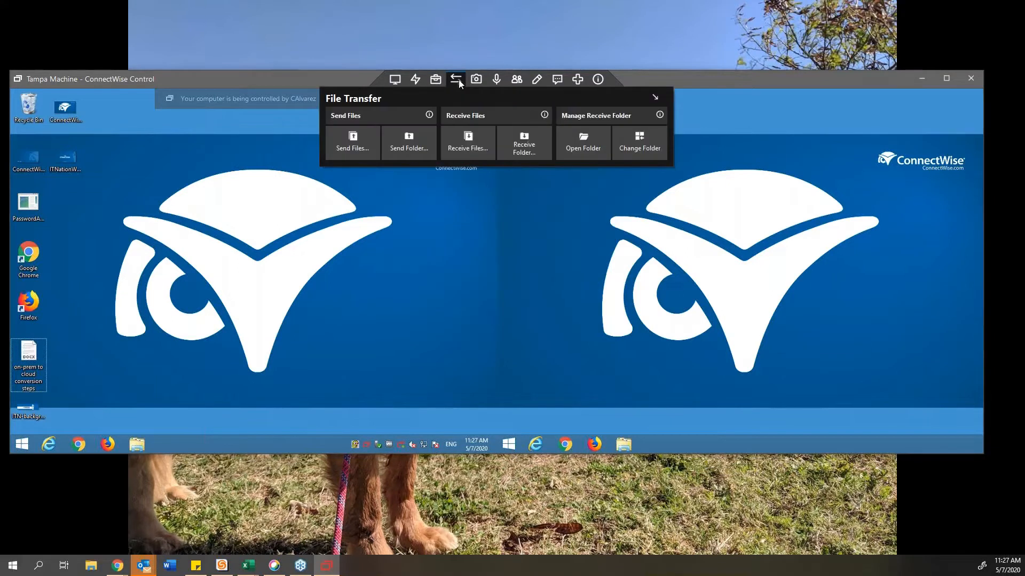
click(384, 156)
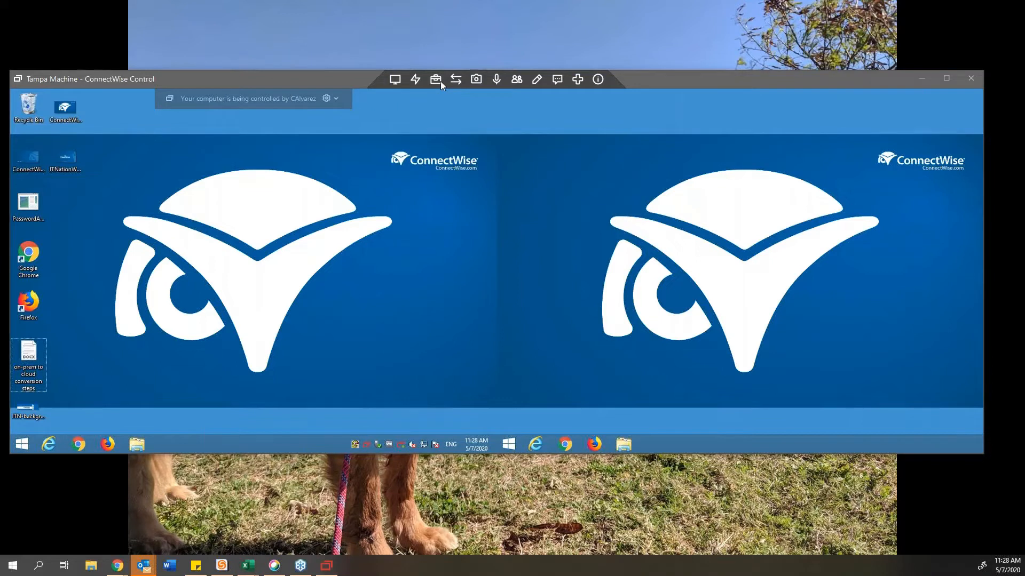
click(457, 79)
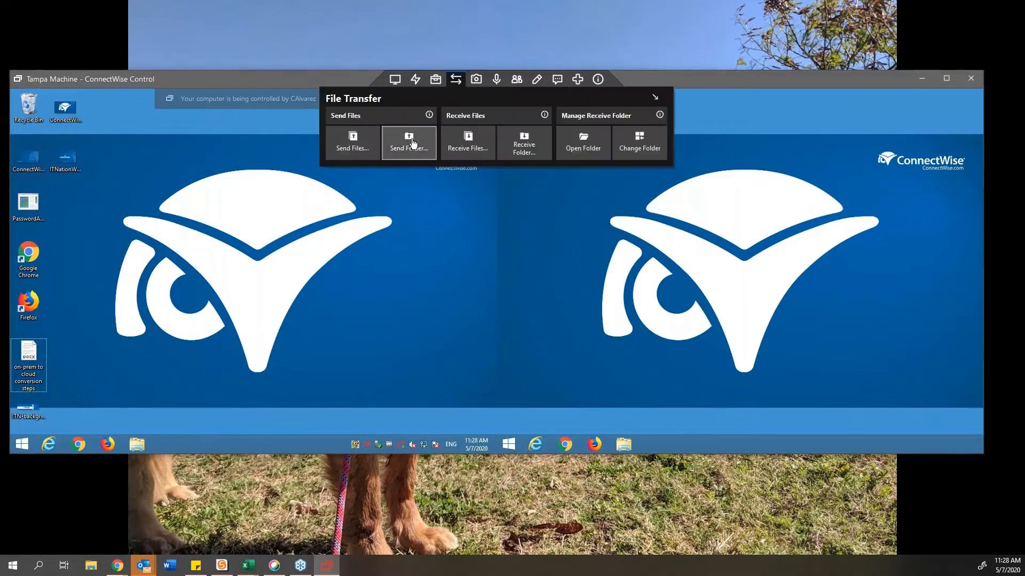
Step: Use Send Files to pick the PDF file for the remote computer
click(357, 150)
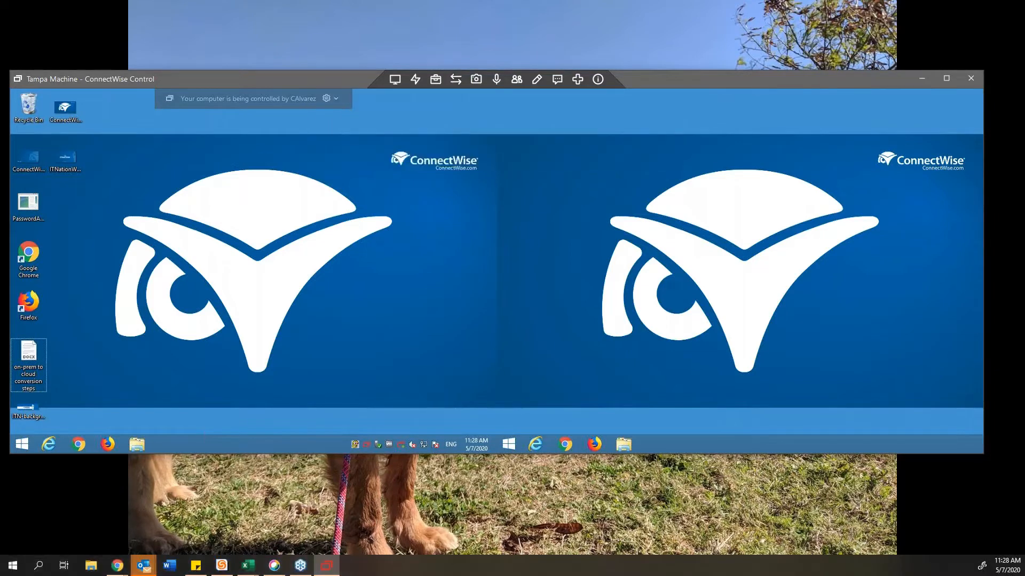
drag(308, 277, 506, 158)
double_click(432, 208)
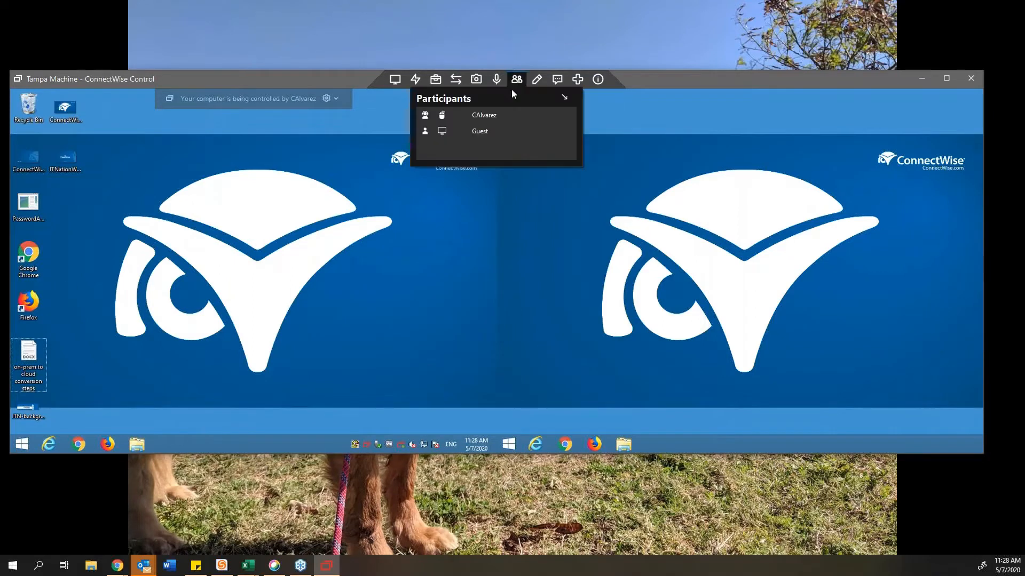
mouse_move(452, 79)
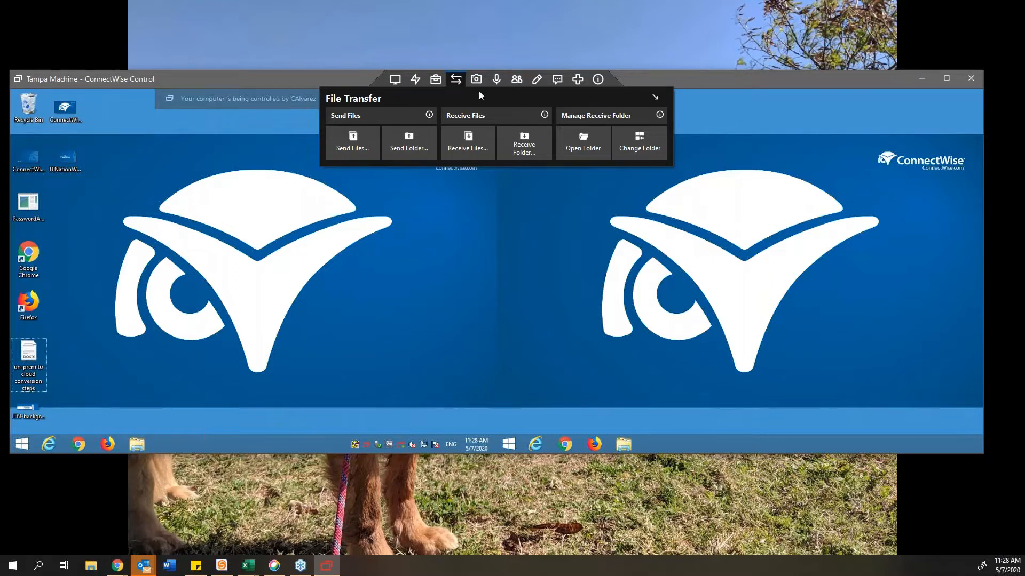
Step: Start a Screen Capture video recording of the remote screen, then open Sound settings
click(477, 81)
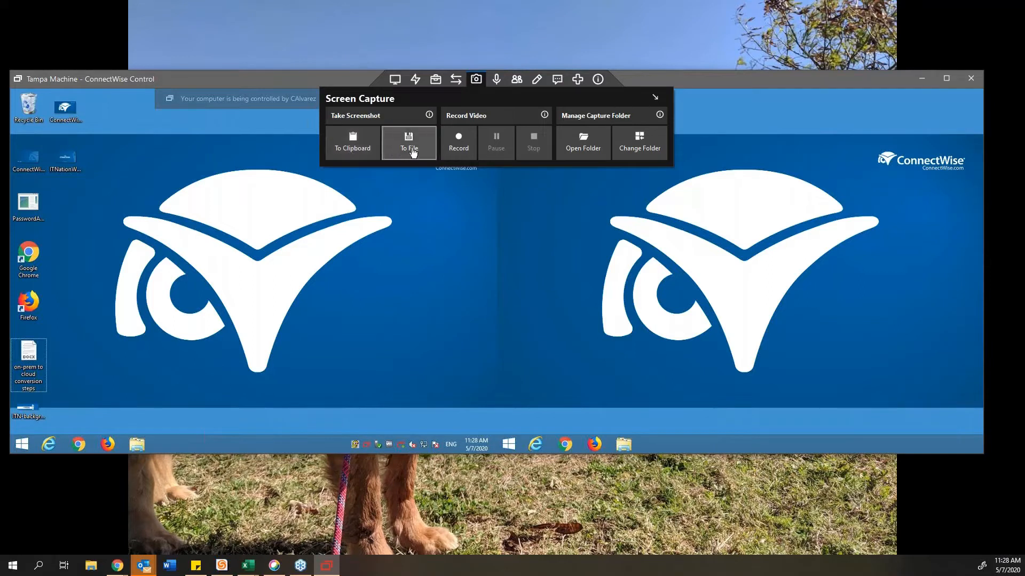
click(459, 151)
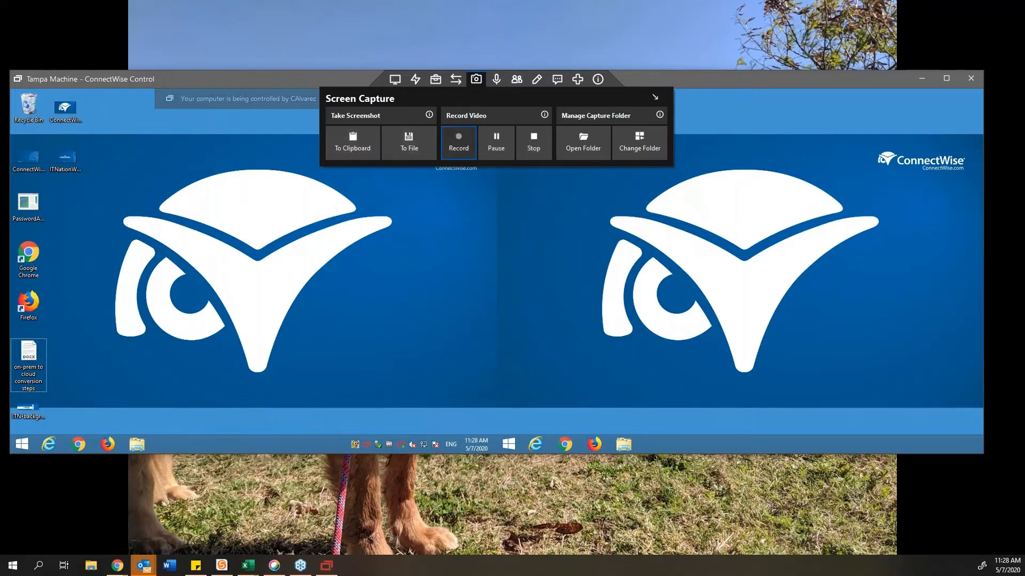
click(505, 205)
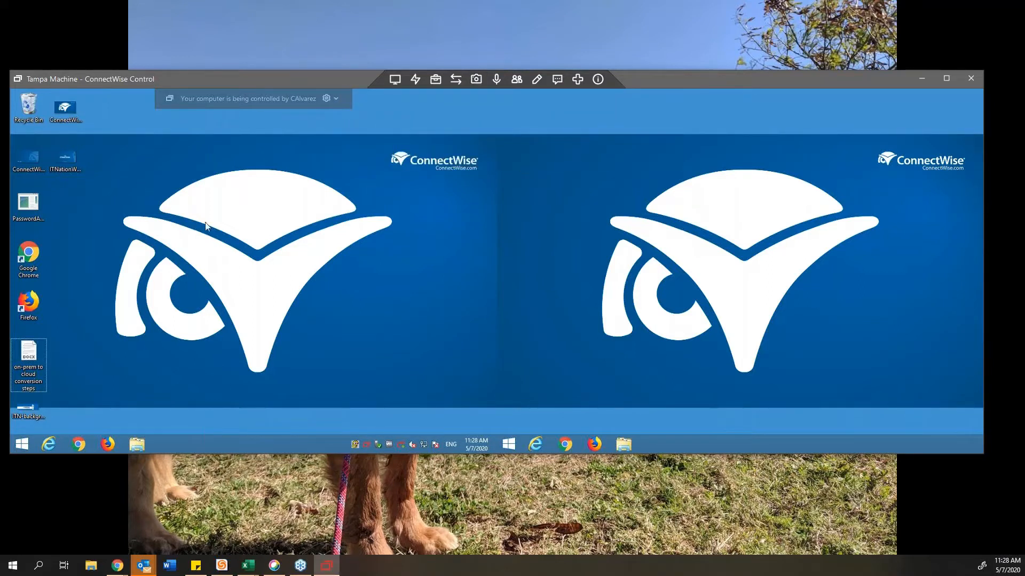
click(68, 150)
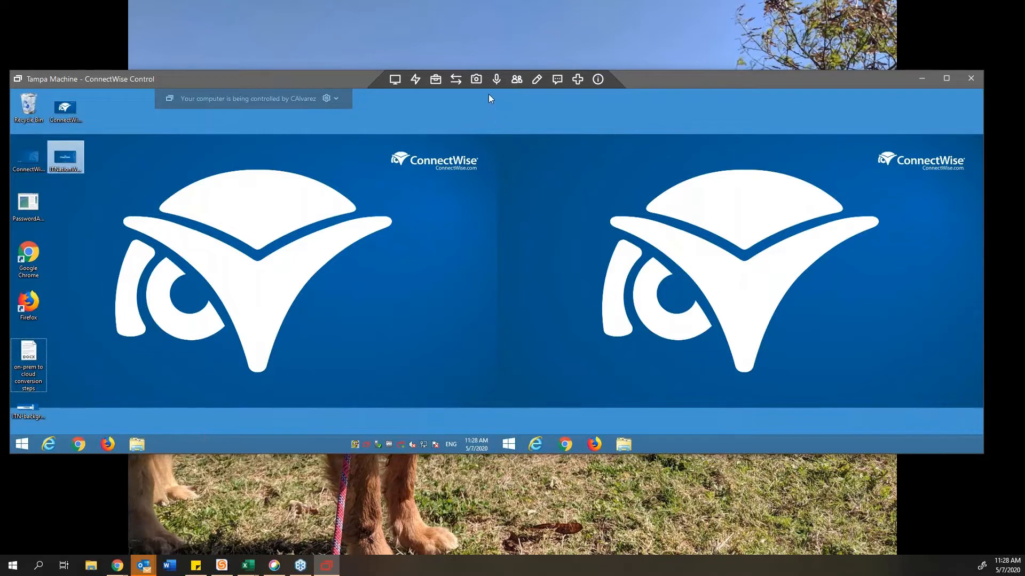
click(497, 79)
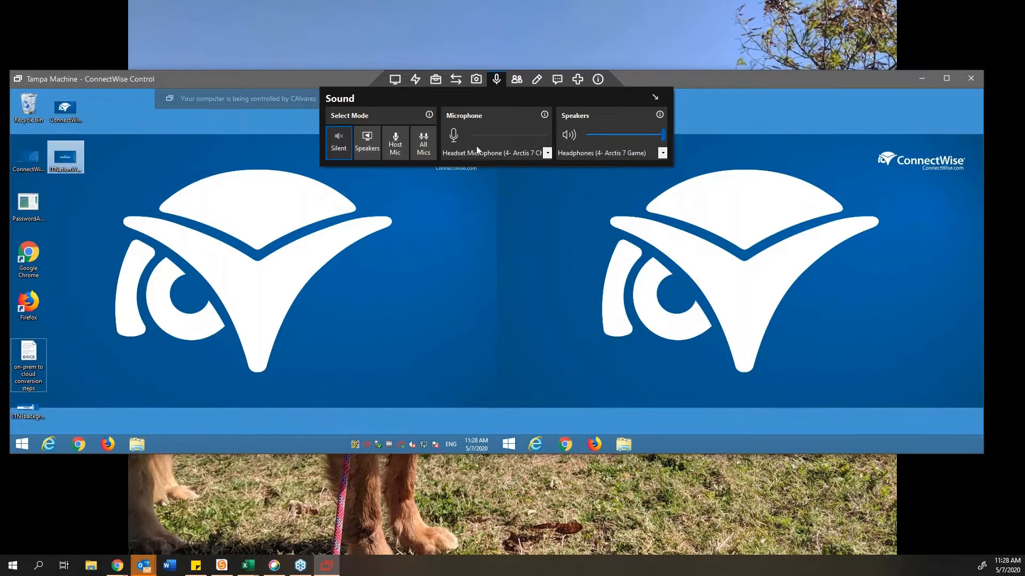
Step: Allow all participants to annotate and draw three rectangles on the remote desktop
click(517, 80)
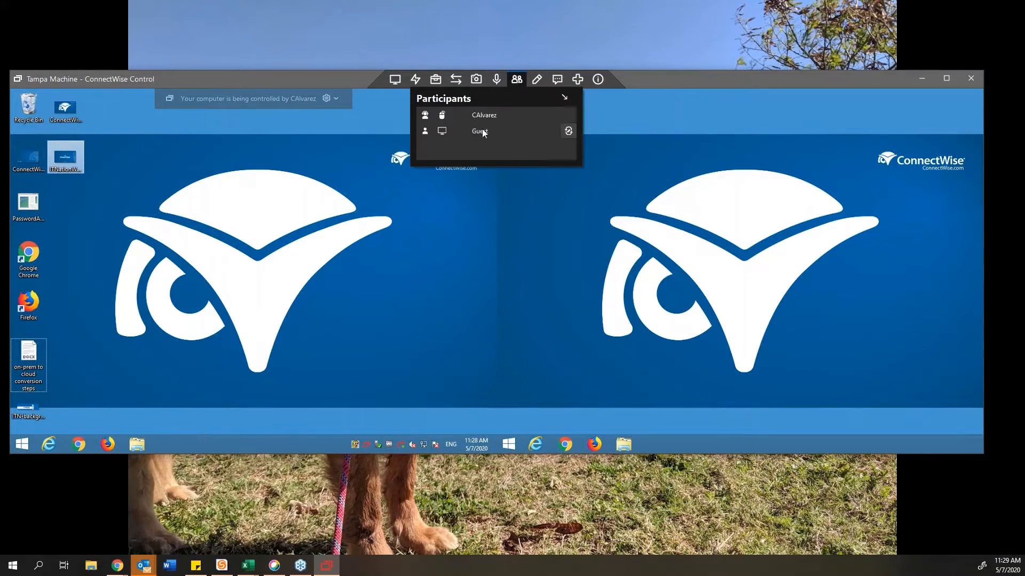
click(538, 80)
click(483, 143)
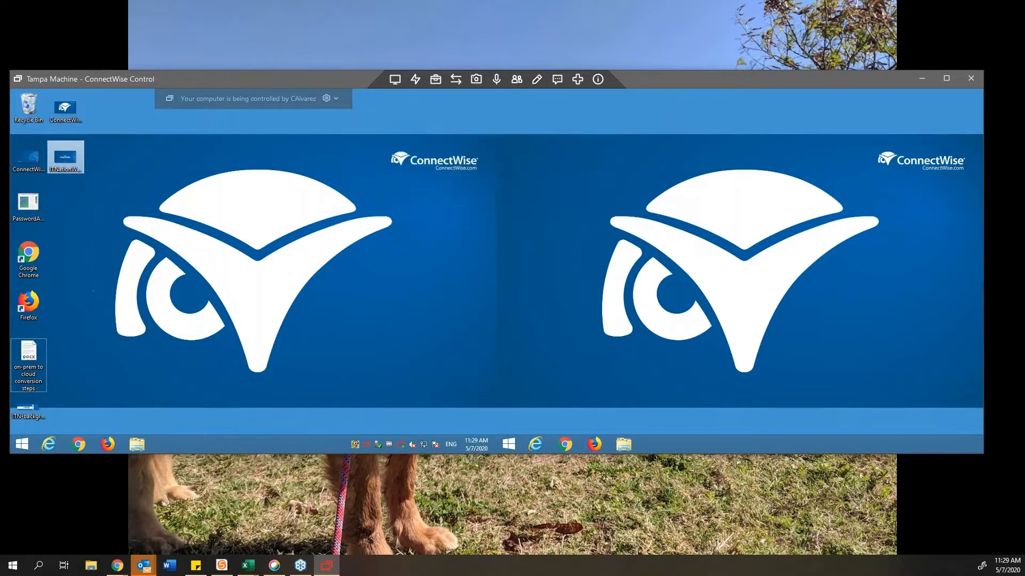
mouse_move(245, 373)
mouse_down()
mouse_move(53, 180)
mouse_move(46, 136)
mouse_move(311, 314)
mouse_move(483, 279)
mouse_move(476, 226)
mouse_up()
drag(124, 142, 101, 206)
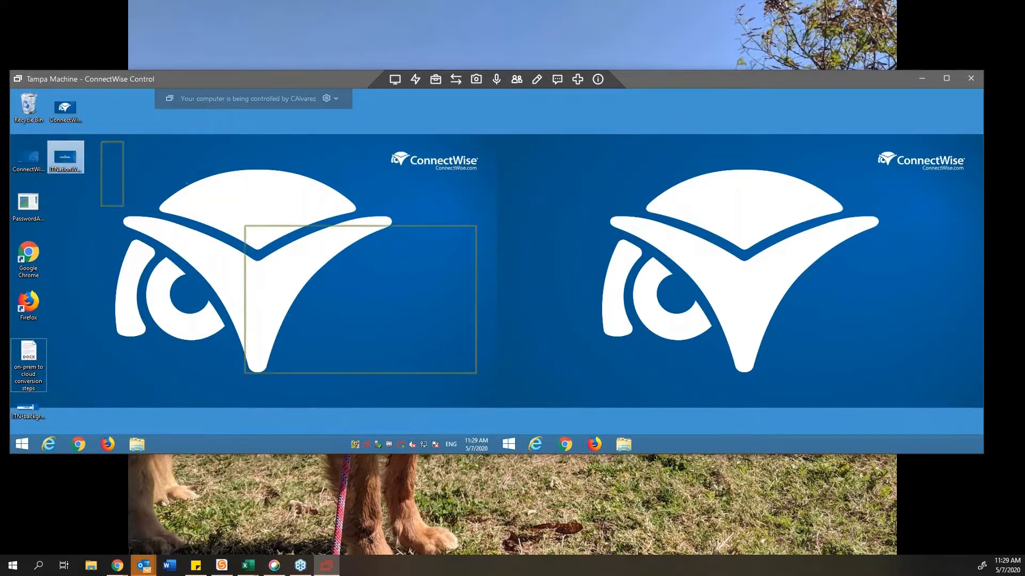
drag(187, 182, 299, 212)
Step: Erase all annotations and open the Messages panel with its message box focused
click(497, 78)
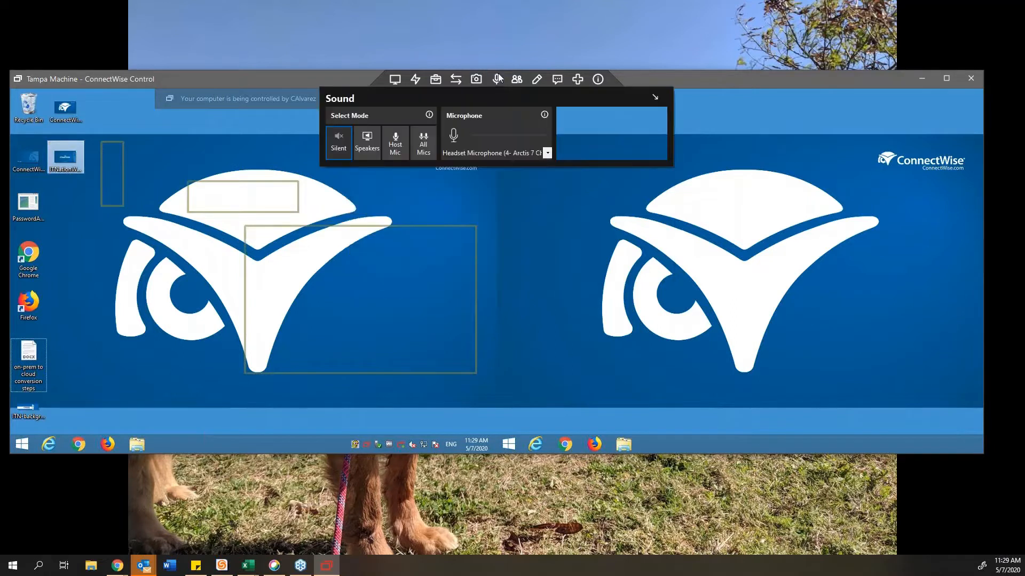
click(517, 79)
click(537, 79)
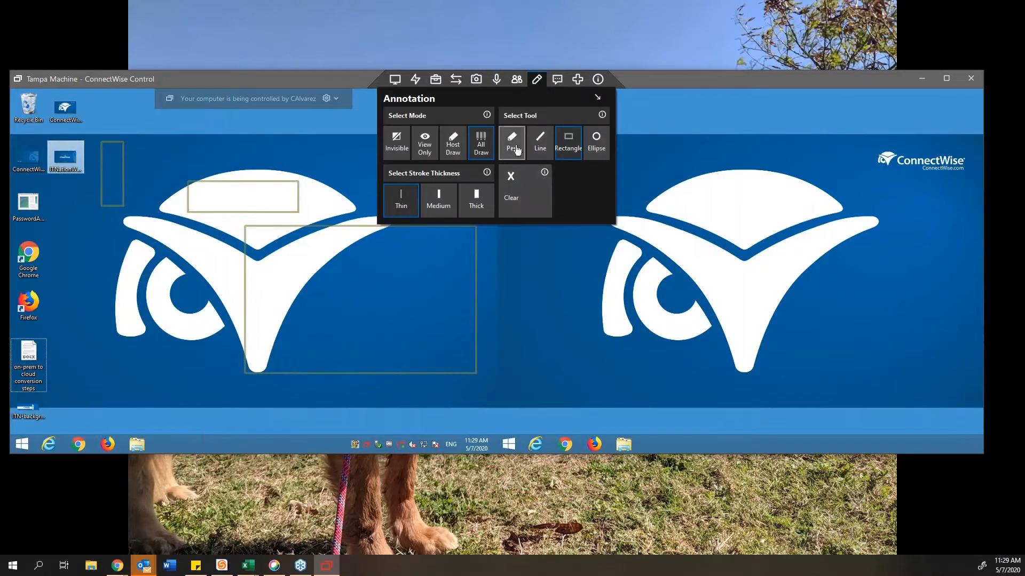
click(511, 197)
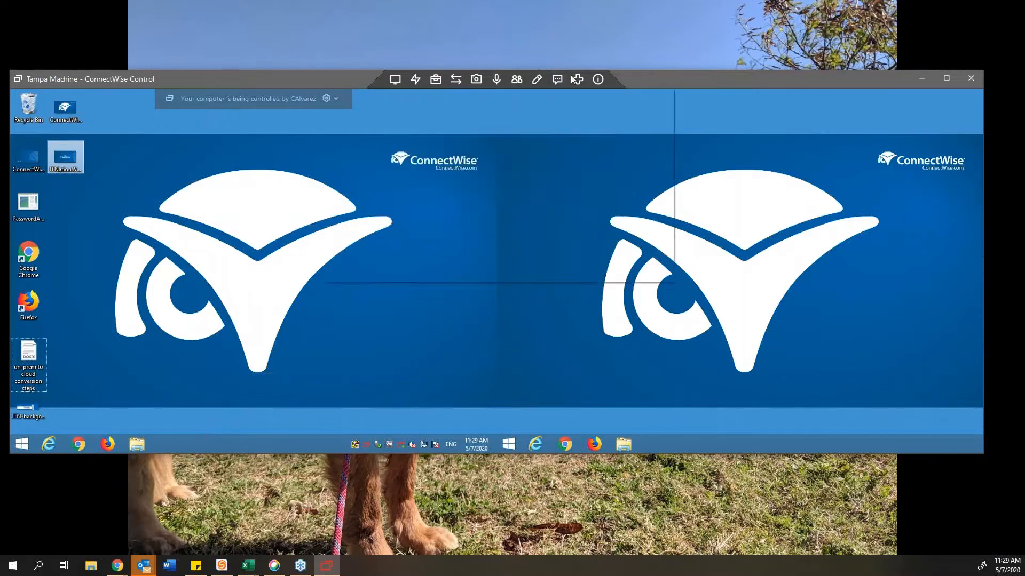
click(560, 80)
click(508, 258)
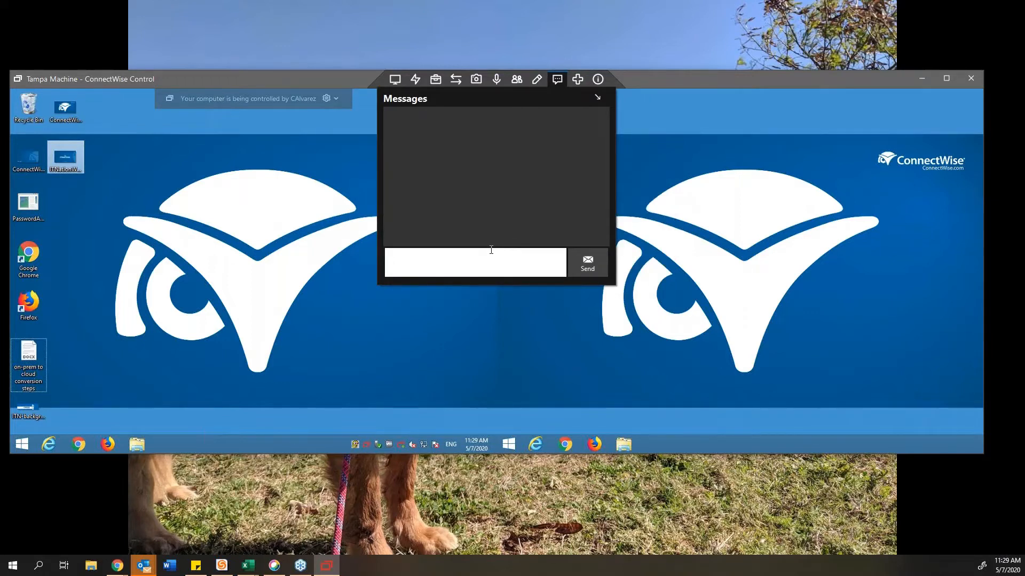
Step: Send 'Hi' from the host and reply 'HI back' from the guest's chat window
text(Hi)
key(Return)
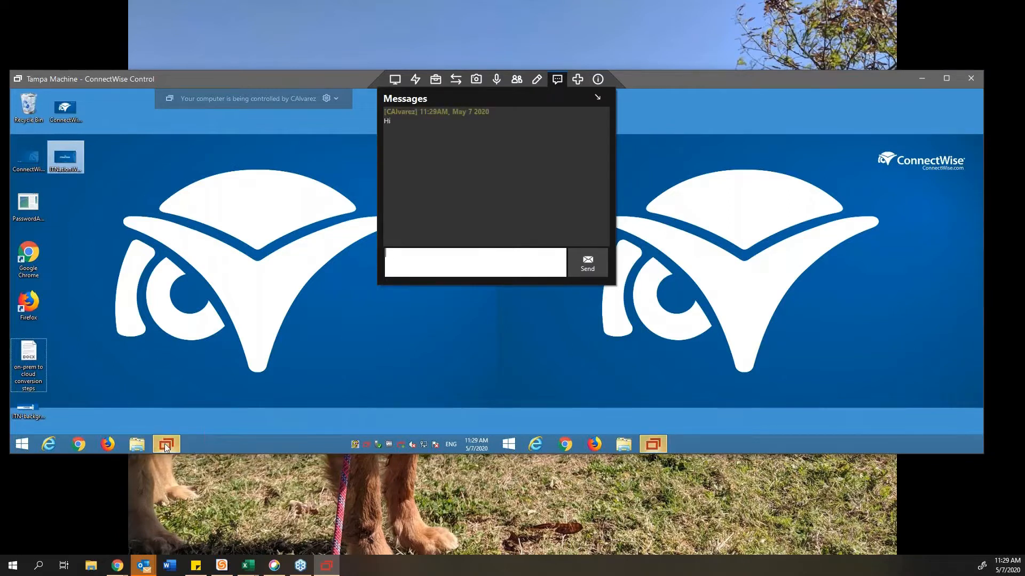
click(165, 443)
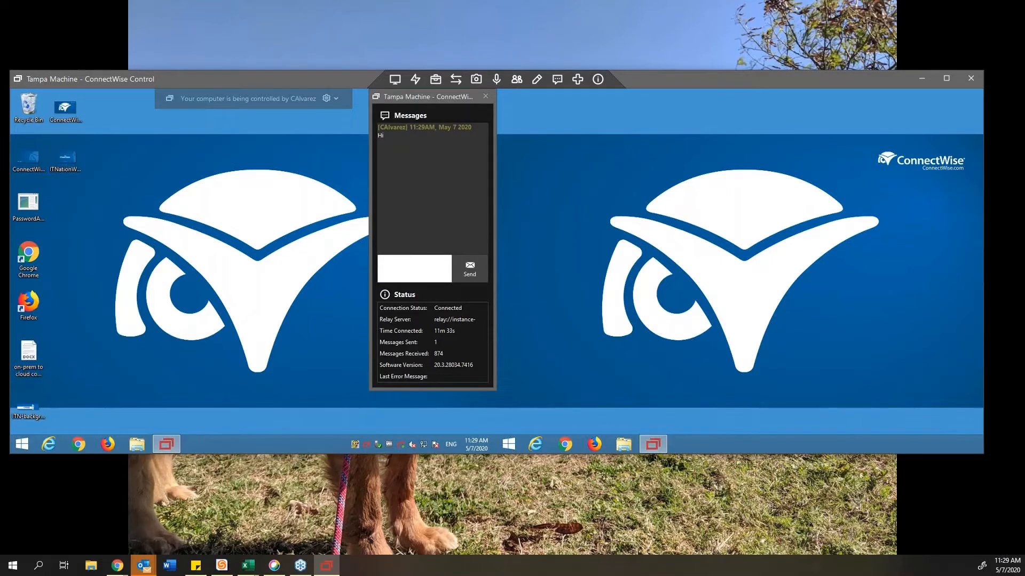
text(HI back)
key(Return)
Step: Check the reply in the host chat panel, then bring up the Annotation options
click(555, 80)
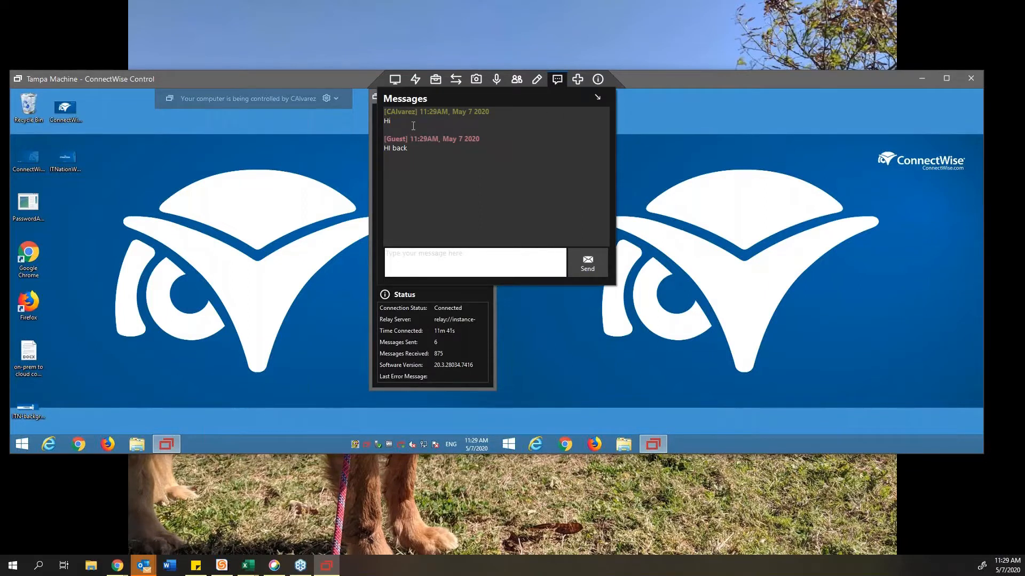
click(557, 80)
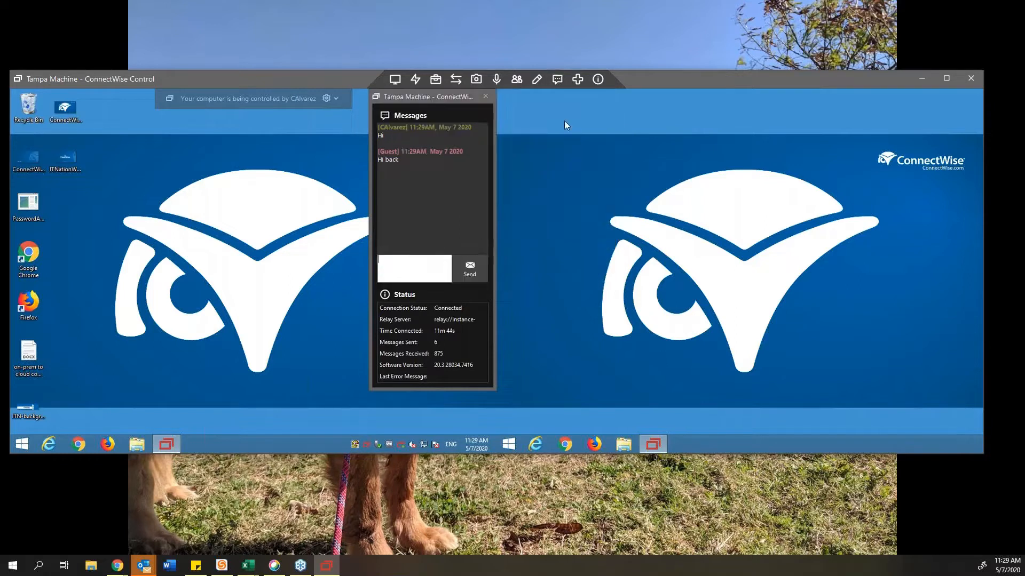
click(555, 82)
click(556, 81)
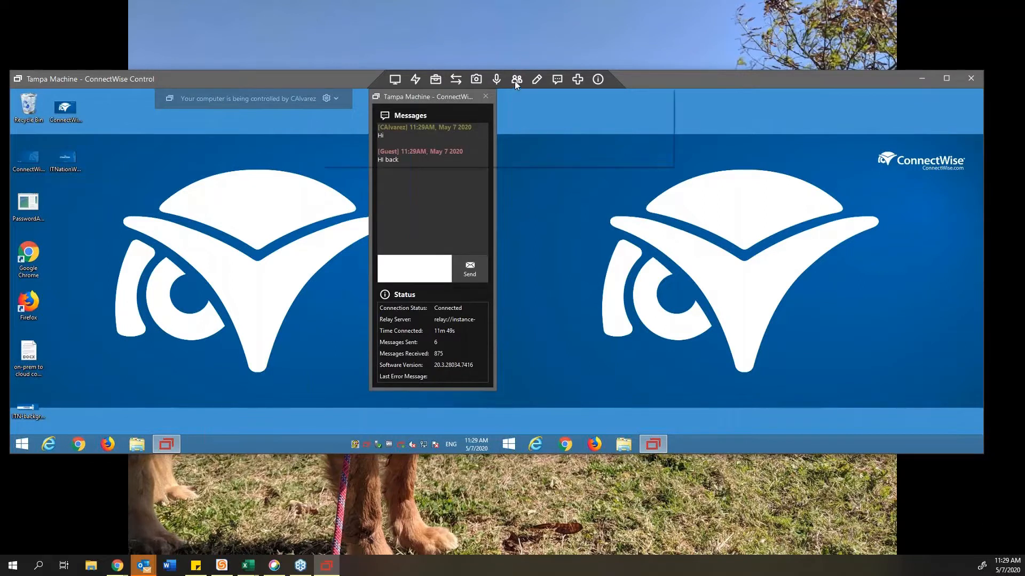
click(536, 81)
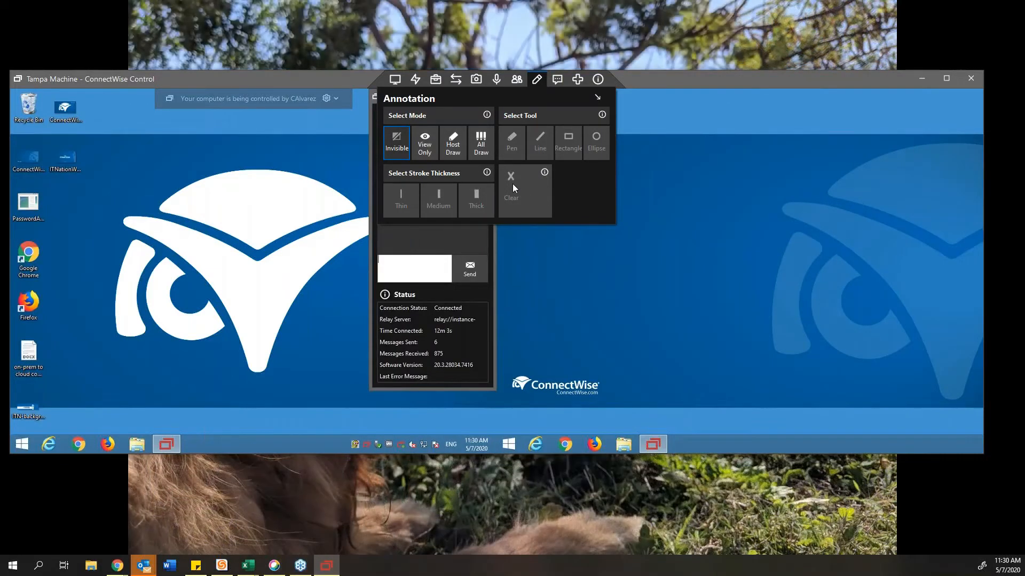
Step: Close Annotation and switch to the Remote Support Access page in Chrome showing Tampa Machine
click(515, 177)
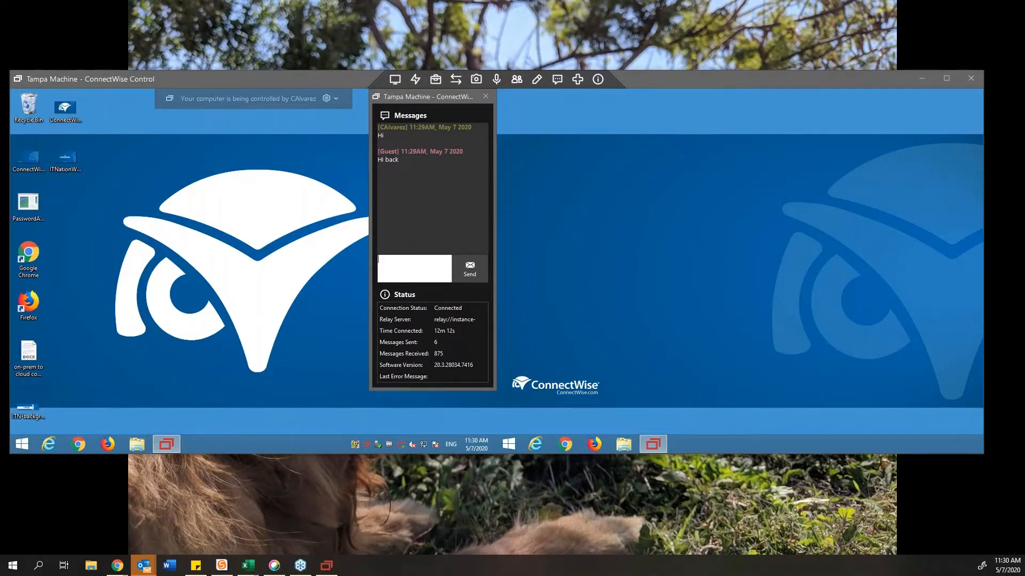
click(401, 260)
mouse_move(325, 572)
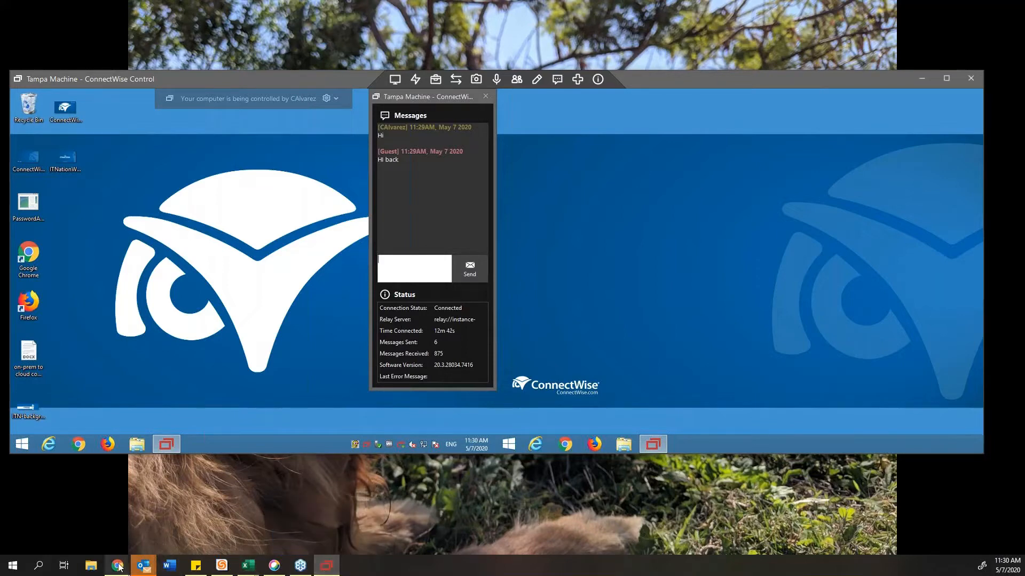
mouse_move(120, 568)
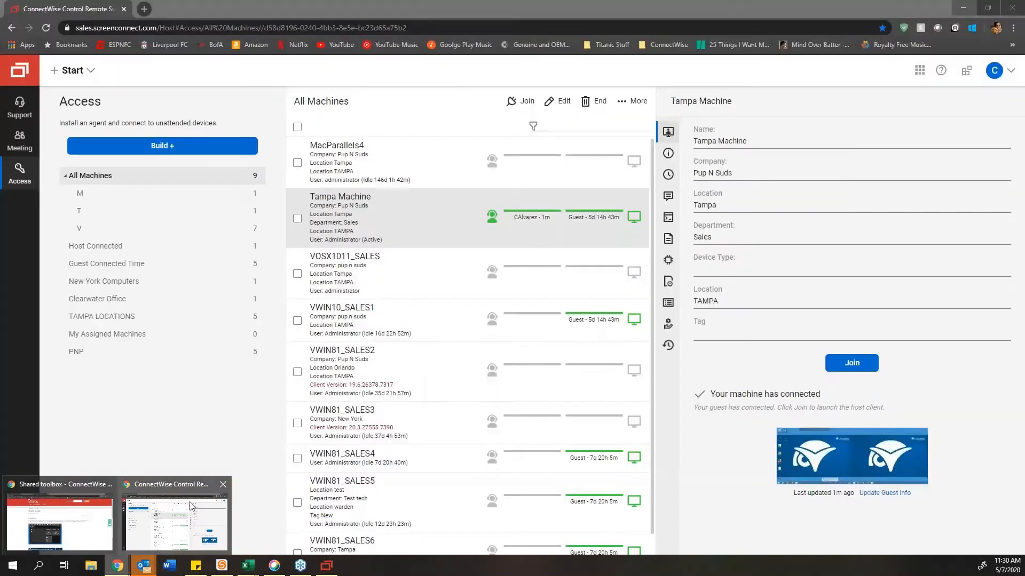
click(176, 515)
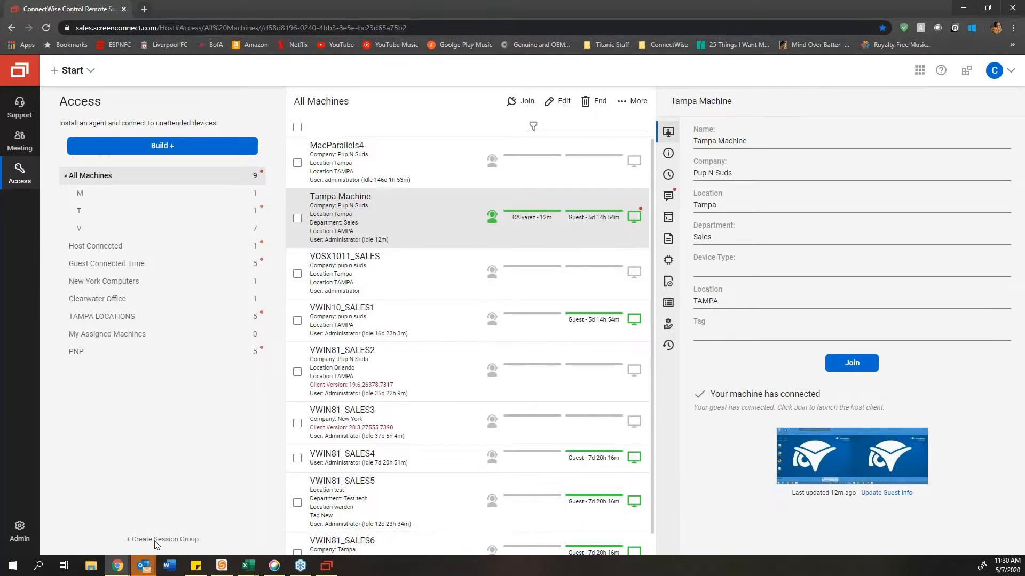
Step: Switch from the browser back to the Tampa Machine remote session window
click(119, 568)
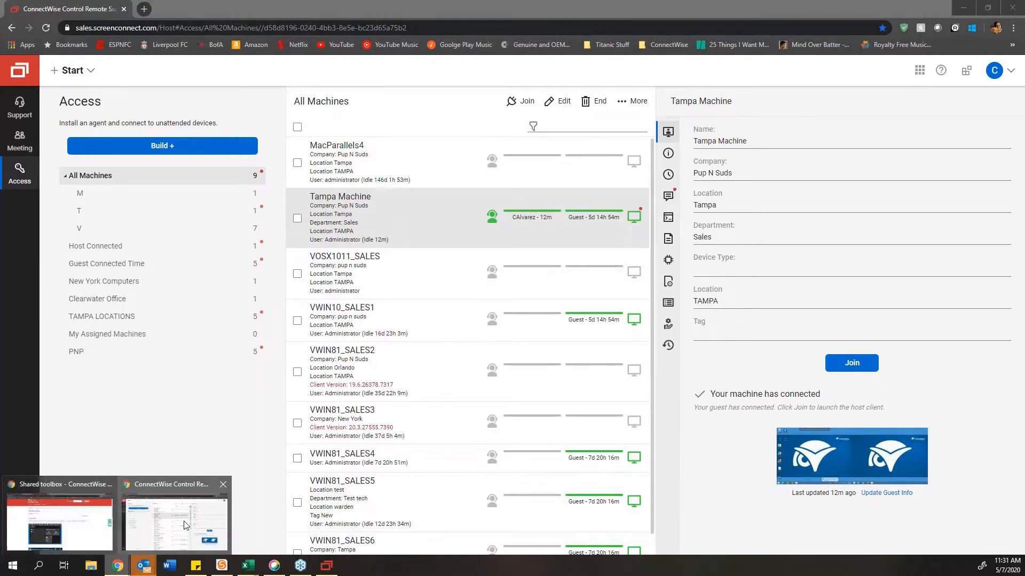
click(963, 7)
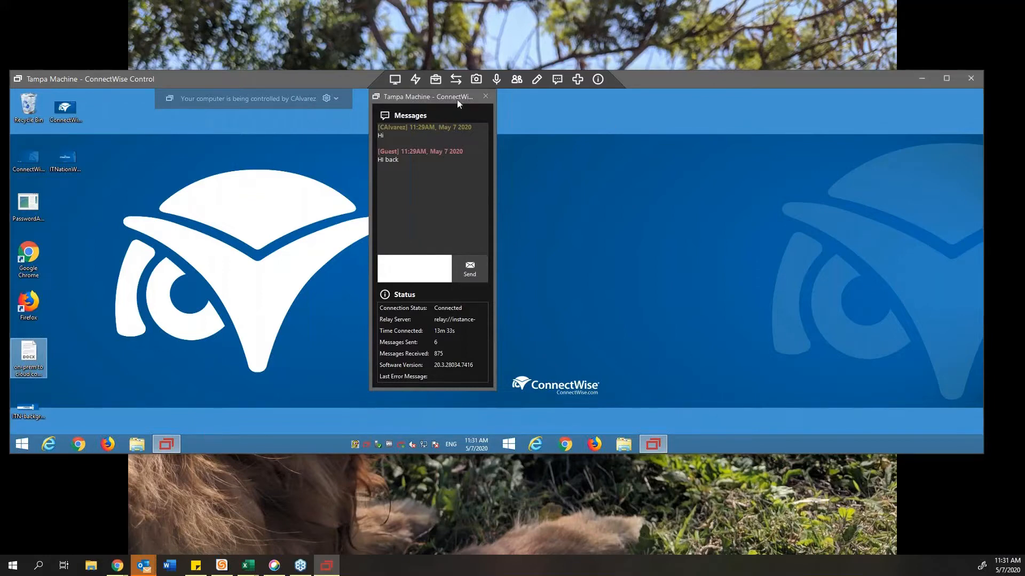
Step: Drag the guest Messages and Status window to the right edge of the remote desktop, then close it
drag(457, 100, 201, 179)
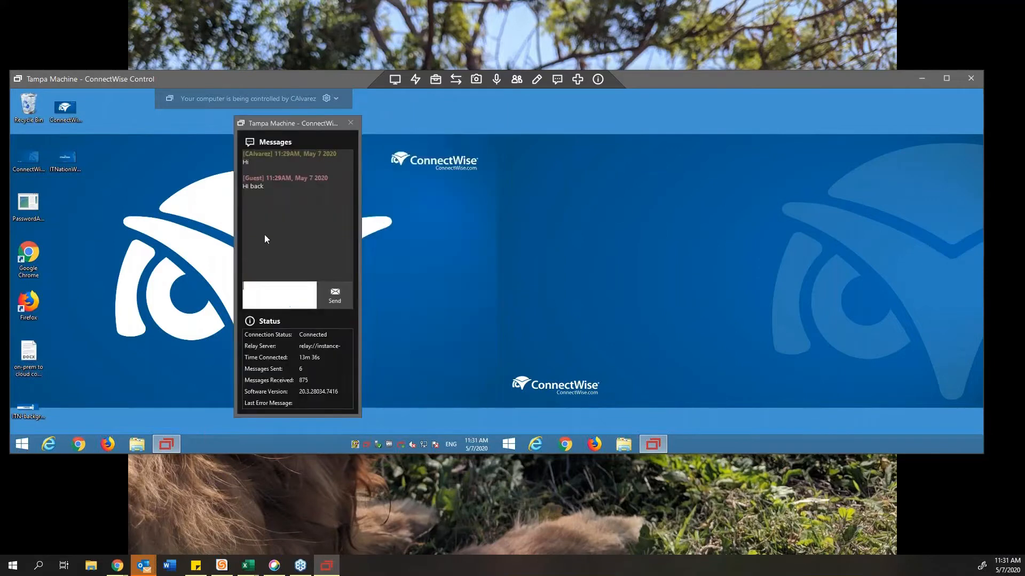
click(559, 83)
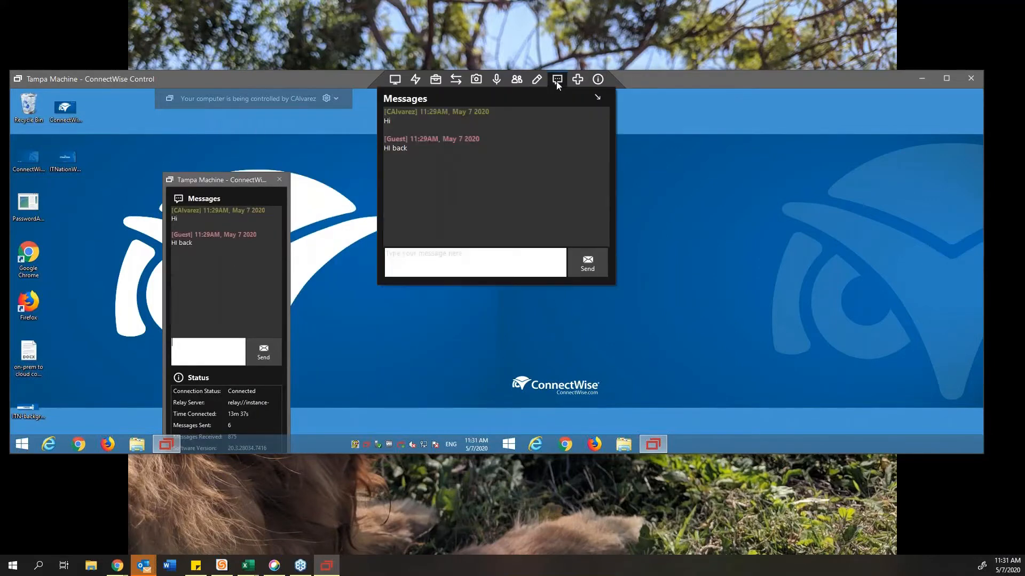
click(556, 80)
drag(221, 181, 639, 187)
drag(576, 146, 707, 122)
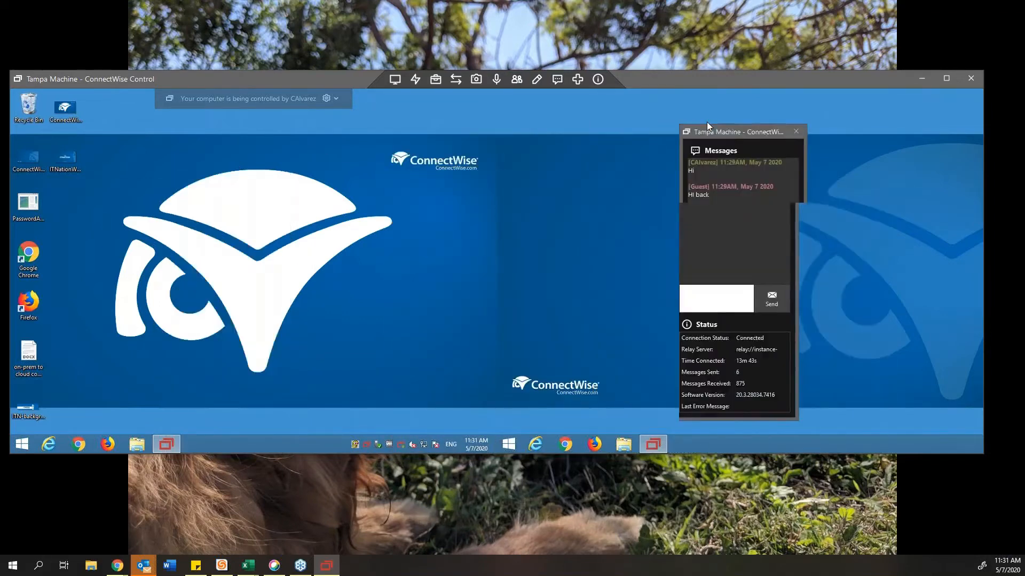
click(28, 259)
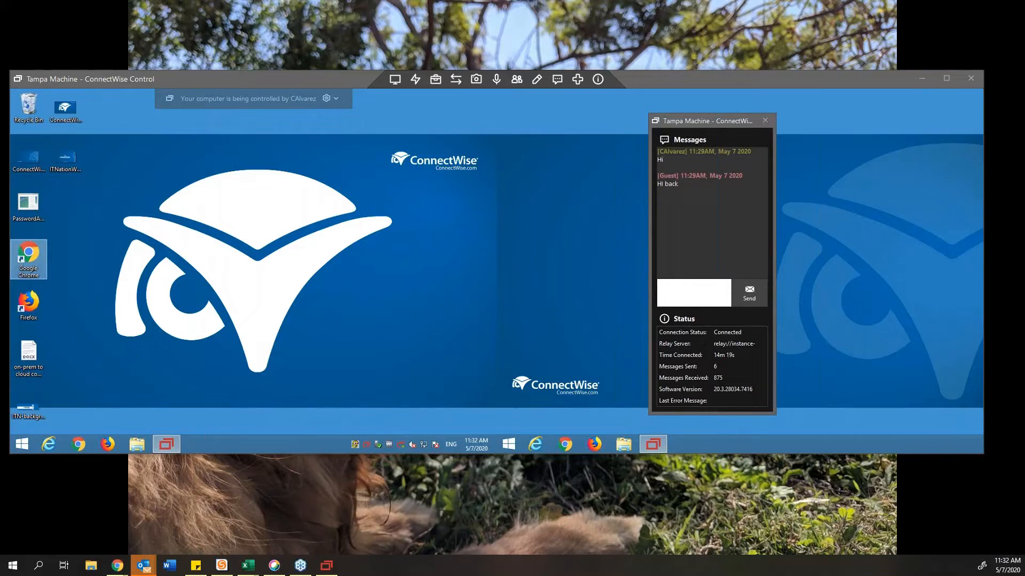
click(765, 120)
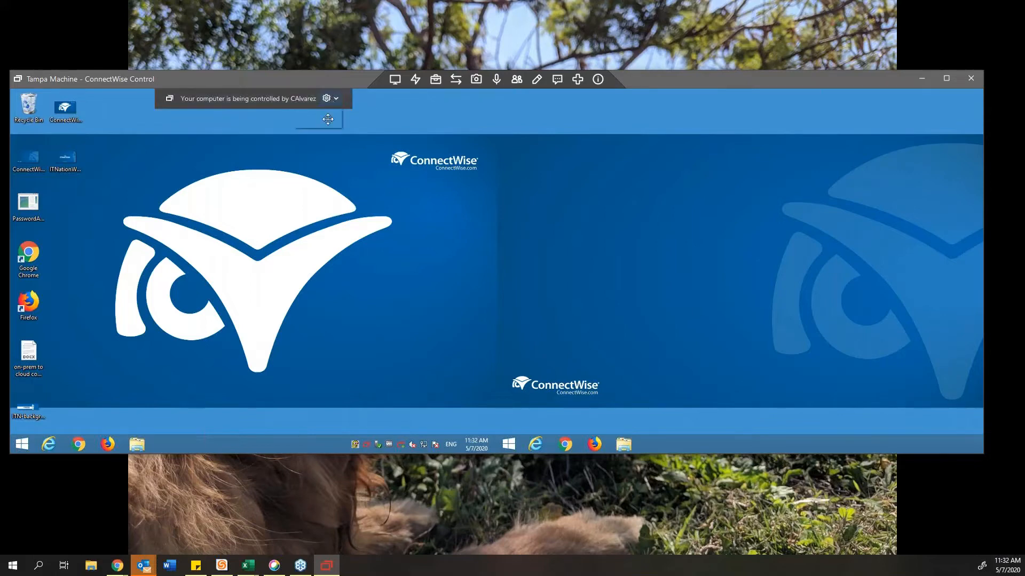
click(332, 100)
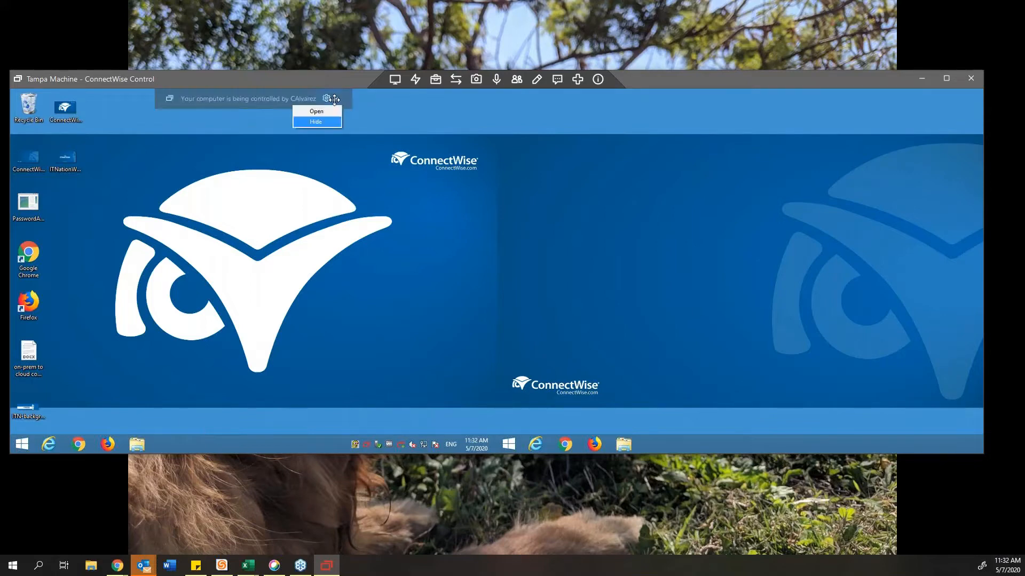
click(317, 111)
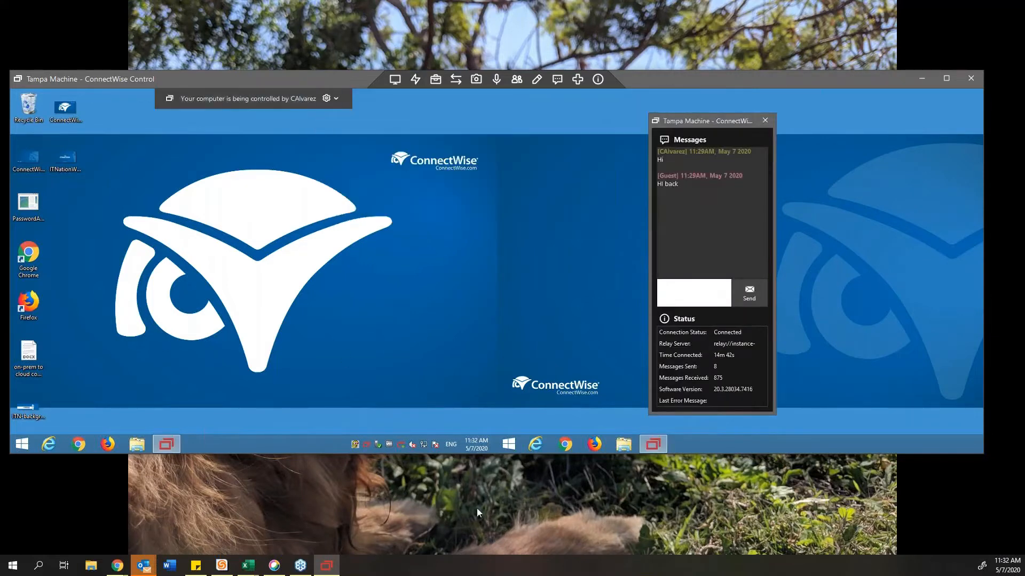
right_click(402, 445)
click(374, 419)
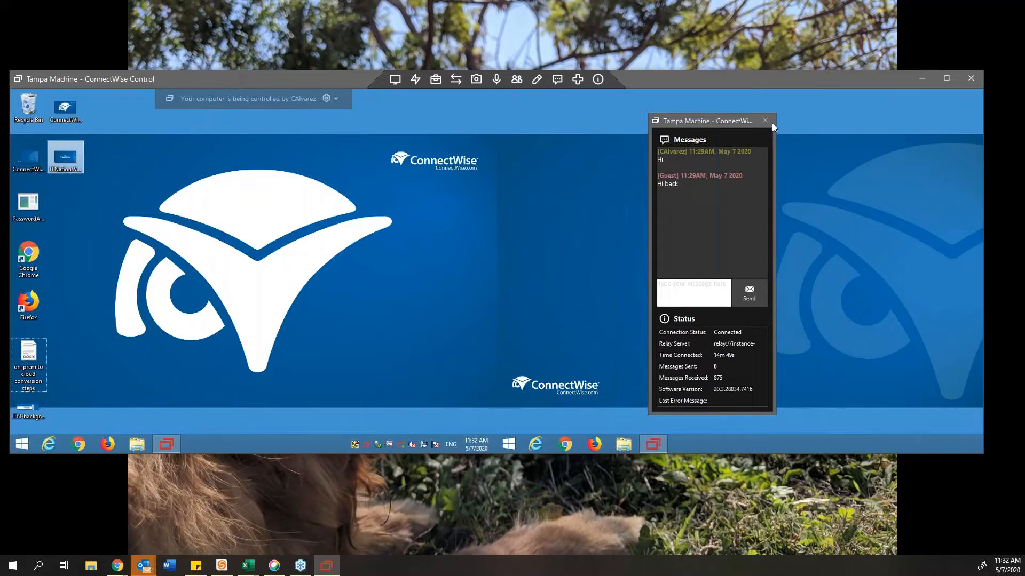
click(342, 98)
click(327, 99)
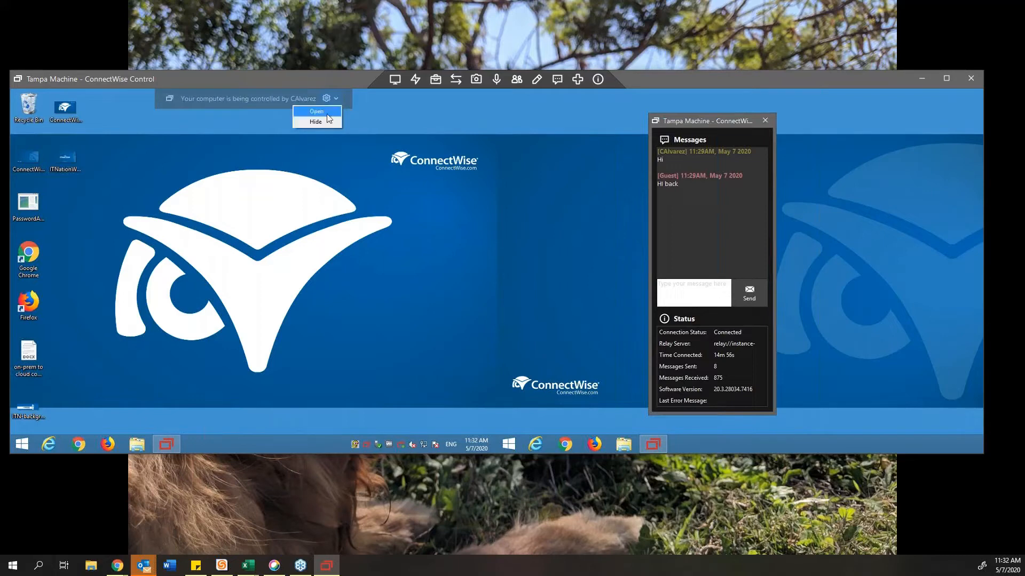
click(278, 259)
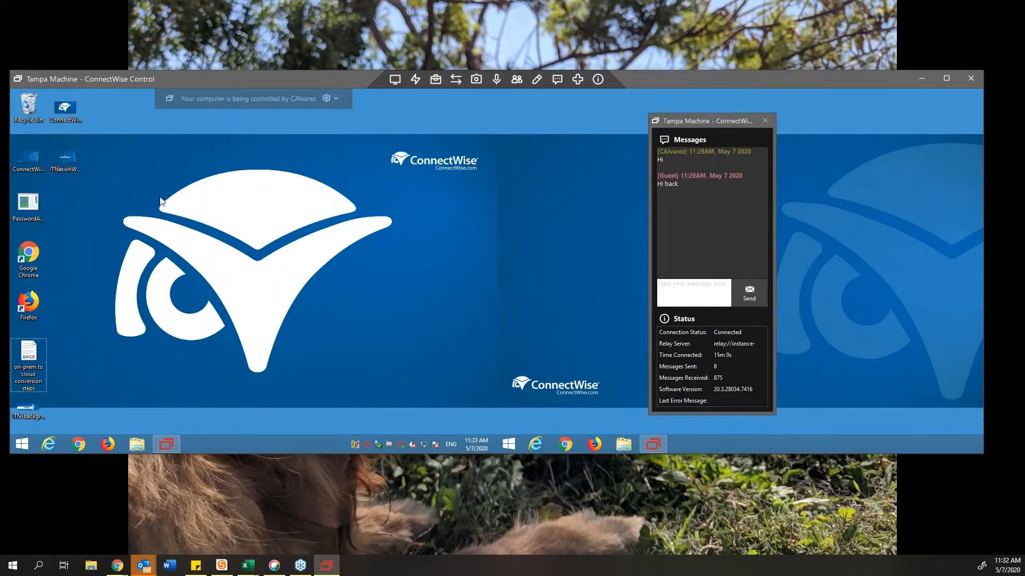
drag(115, 159, 441, 372)
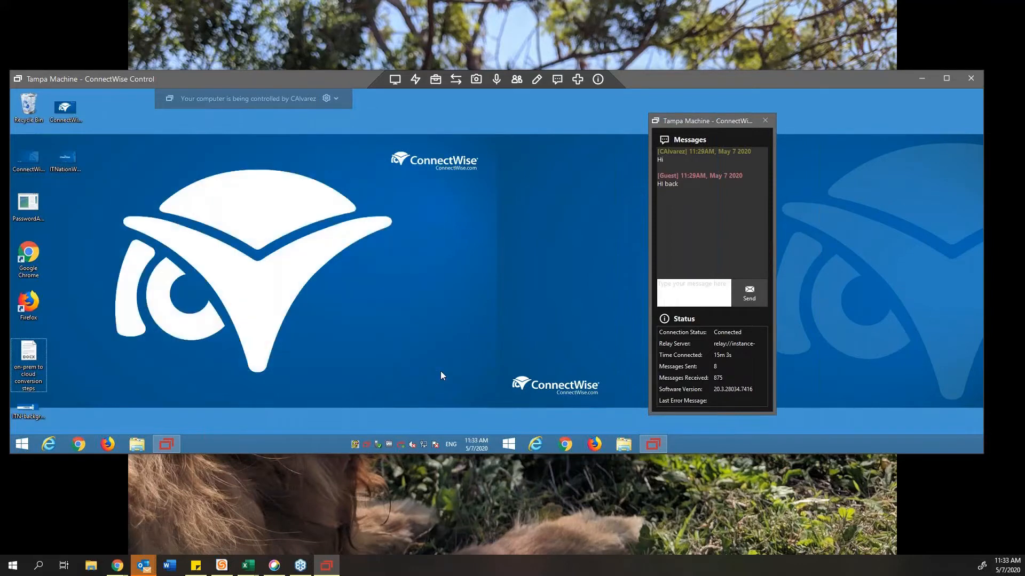
click(765, 121)
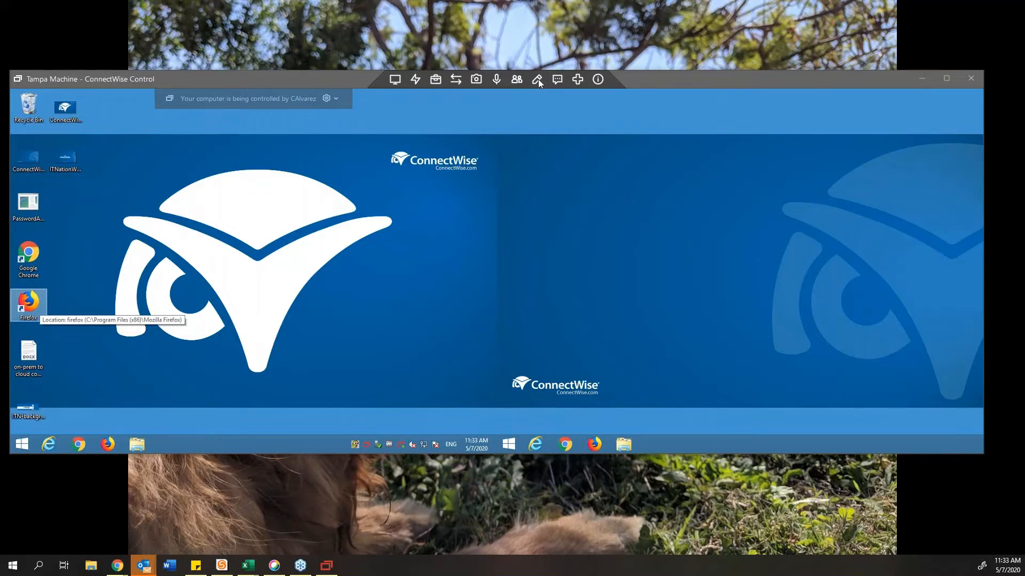
click(577, 80)
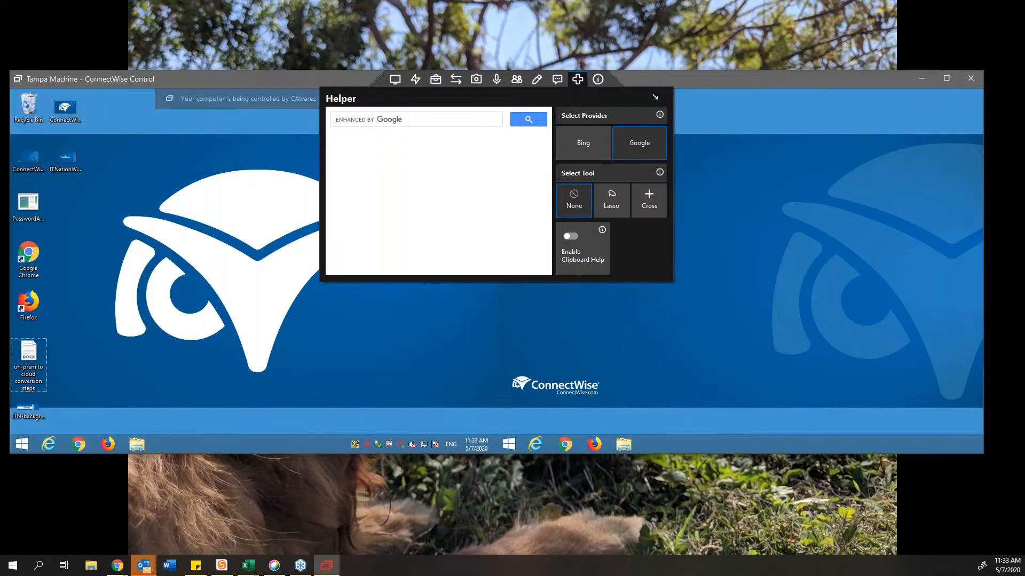
click(598, 79)
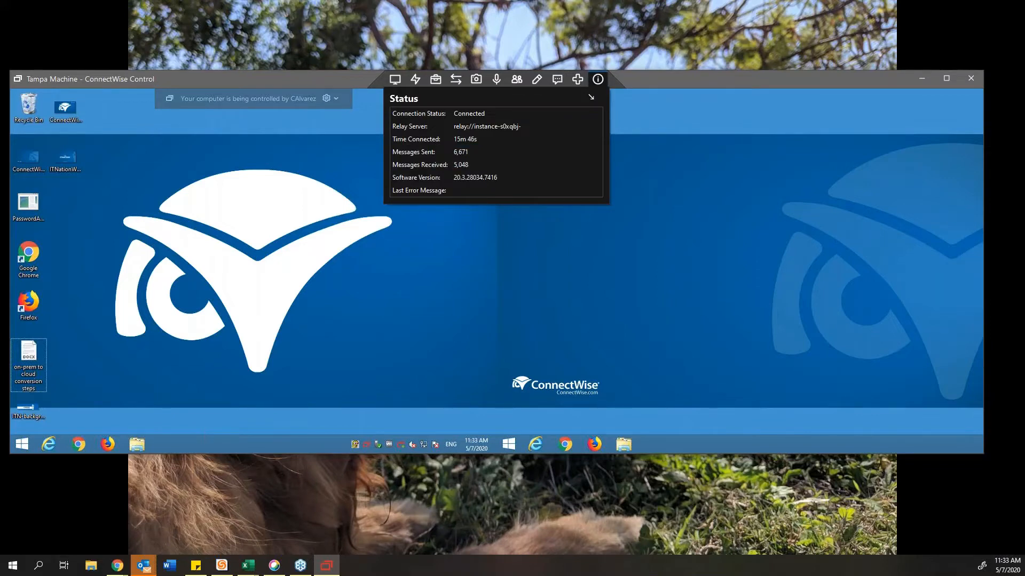
click(56, 385)
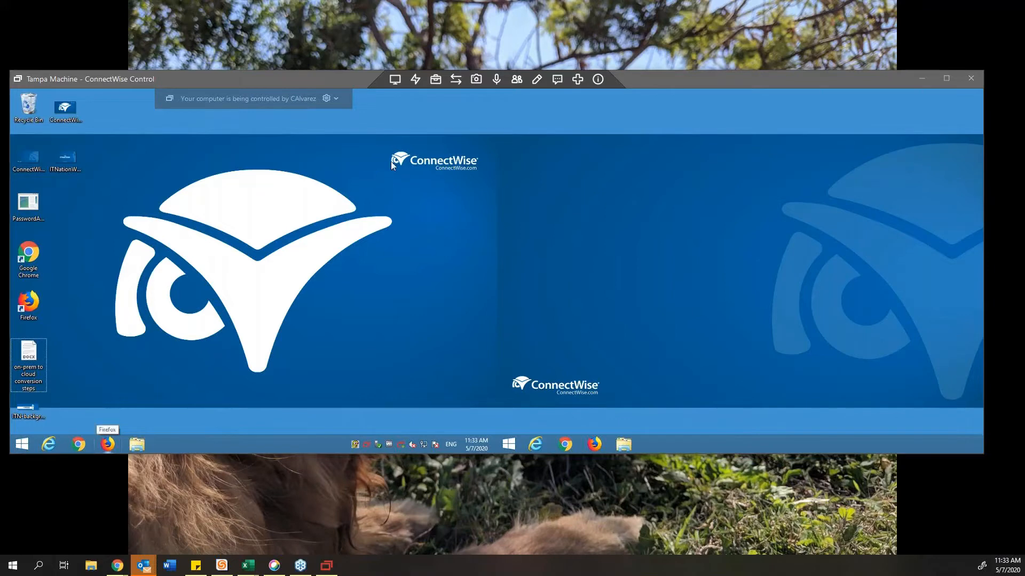
Step: Minimize the Tampa Machine session and bring the web Access page to the front
click(924, 78)
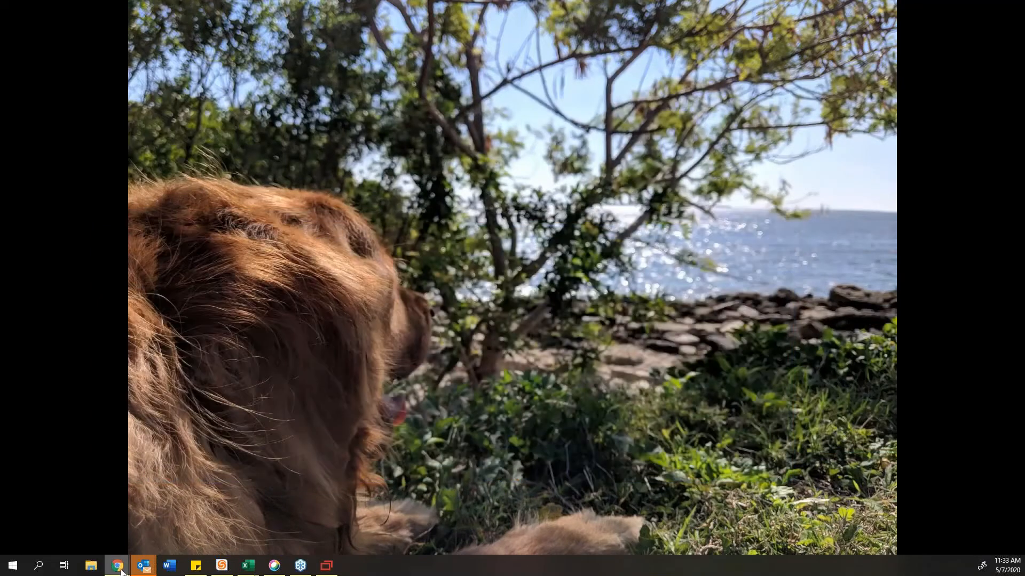
click(192, 518)
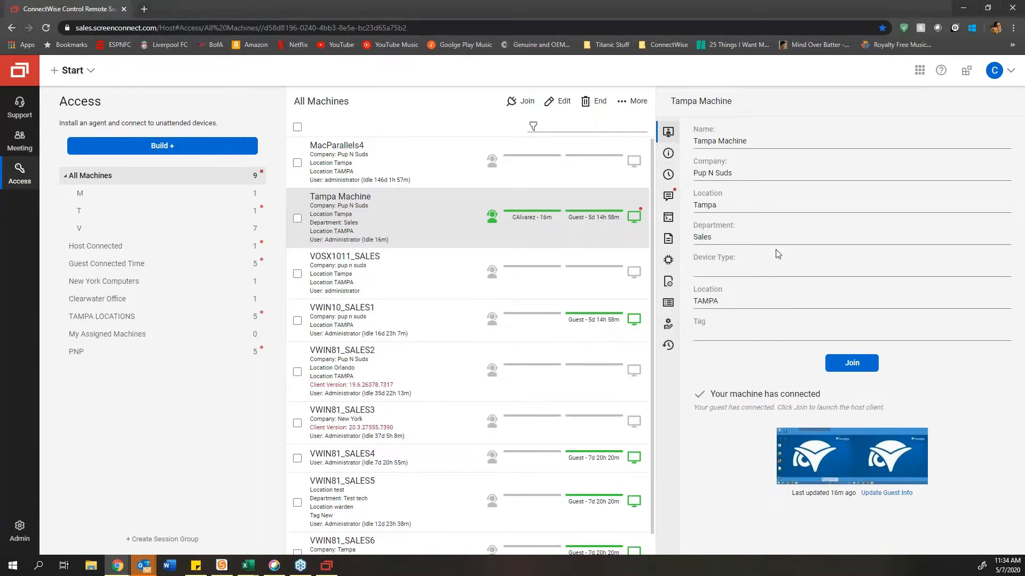
Step: Read through Tampa Machine's Info tab, highlighting the Available Memory label and machine name
click(670, 153)
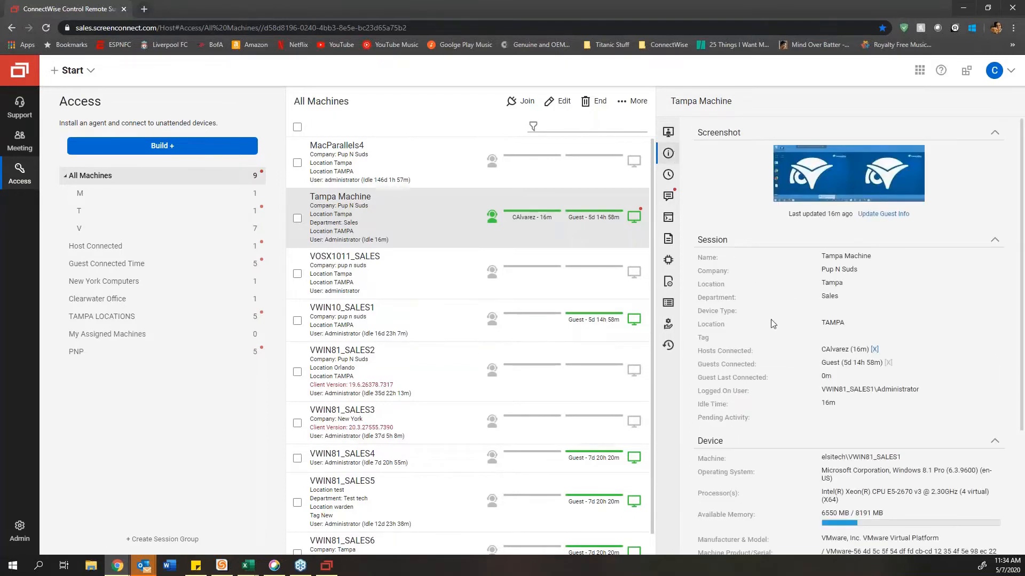
scroll(772, 324, down, 1)
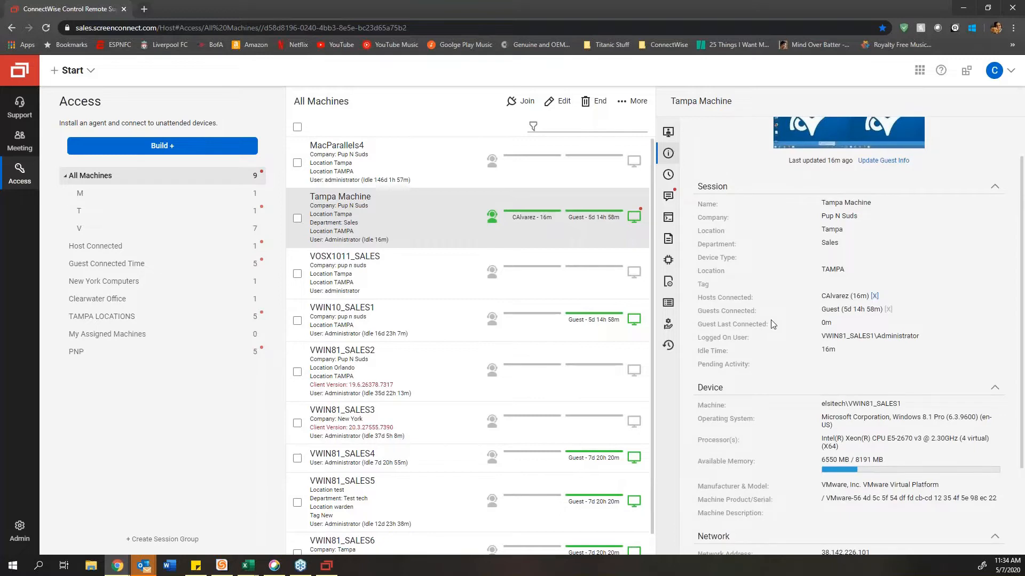
scroll(772, 324, down, 1)
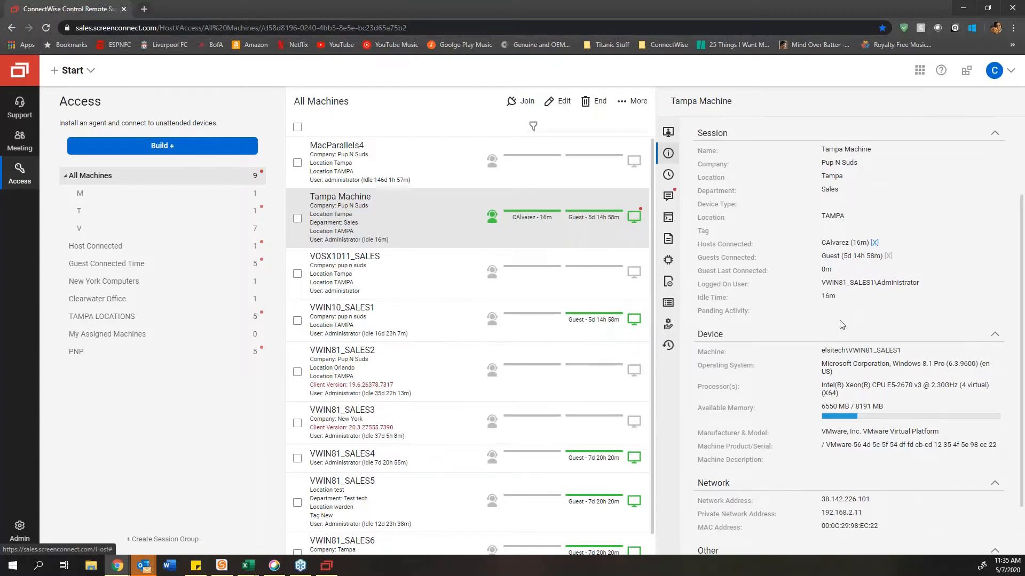
drag(734, 408, 812, 418)
scroll(812, 417, down, 1)
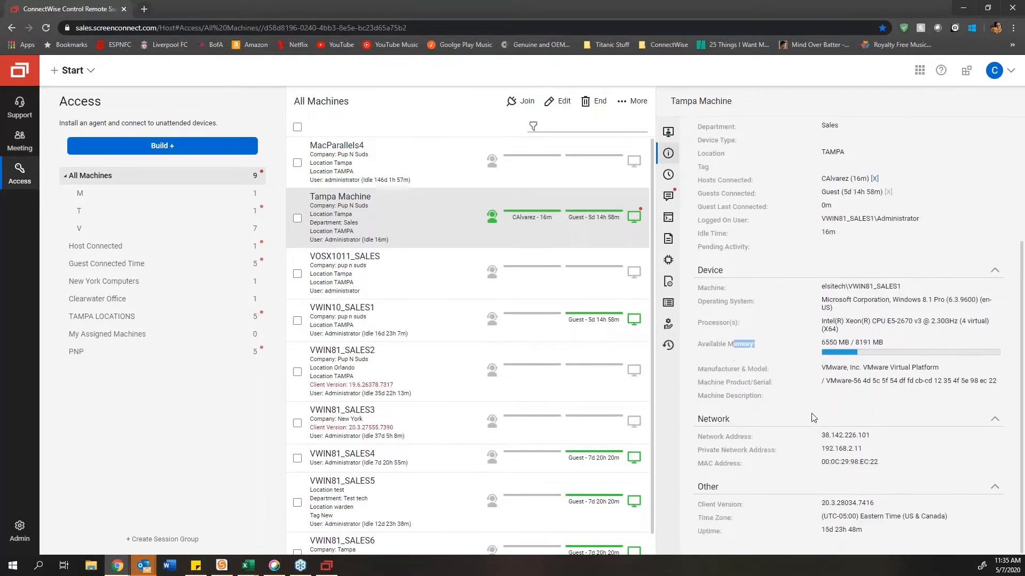
double_click(719, 291)
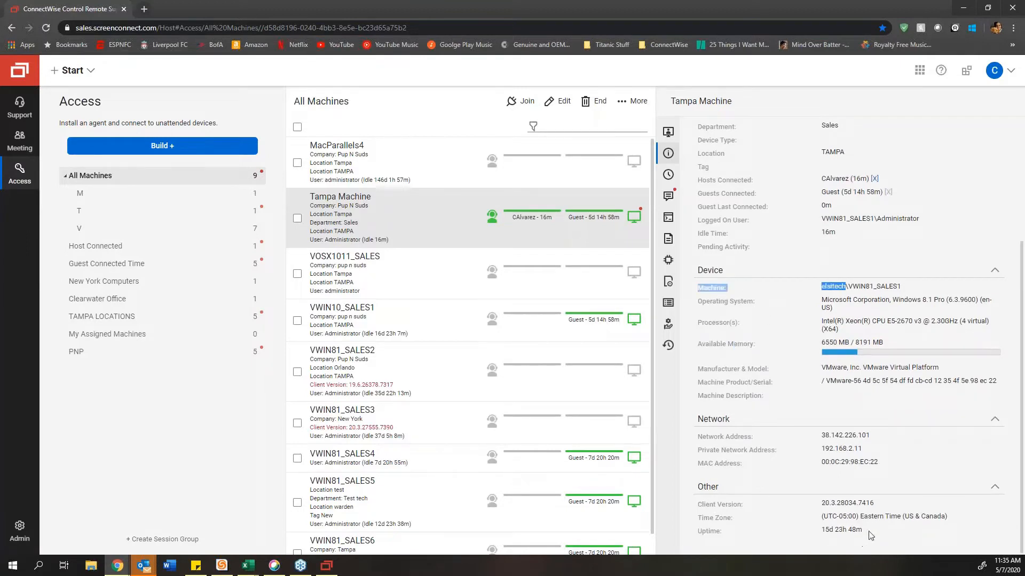
scroll(884, 449, up, 1)
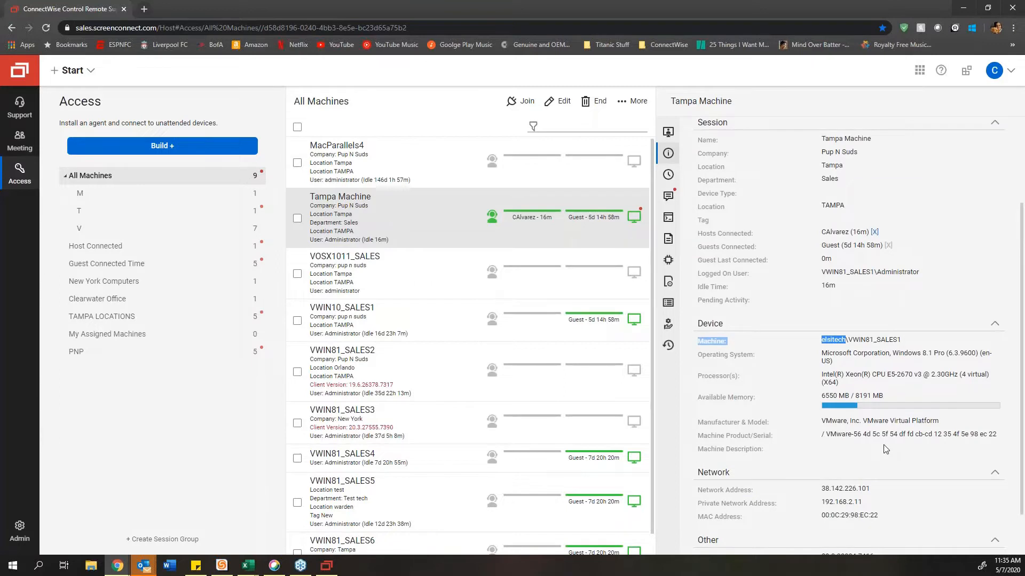
scroll(885, 448, up, 1)
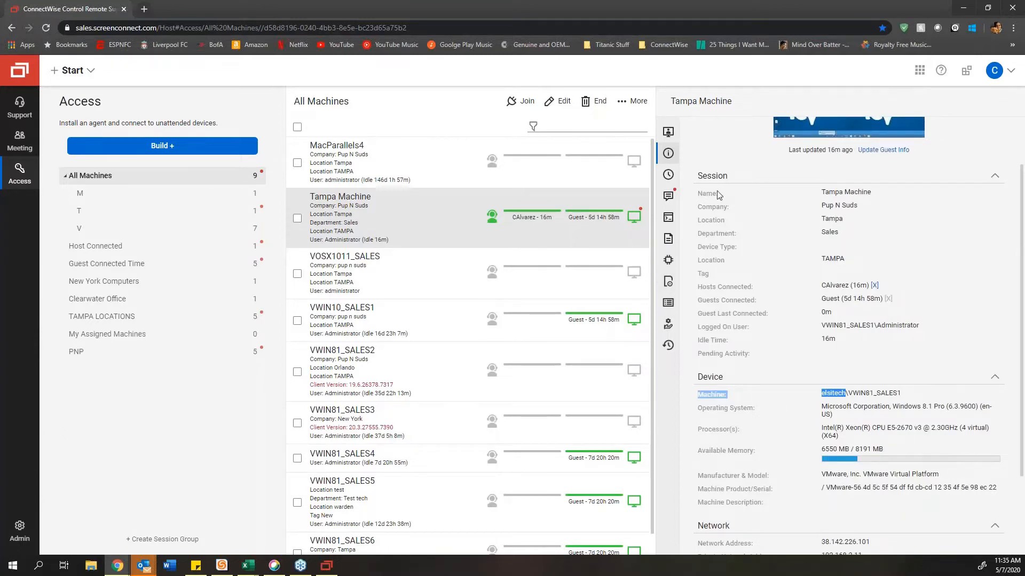
click(668, 176)
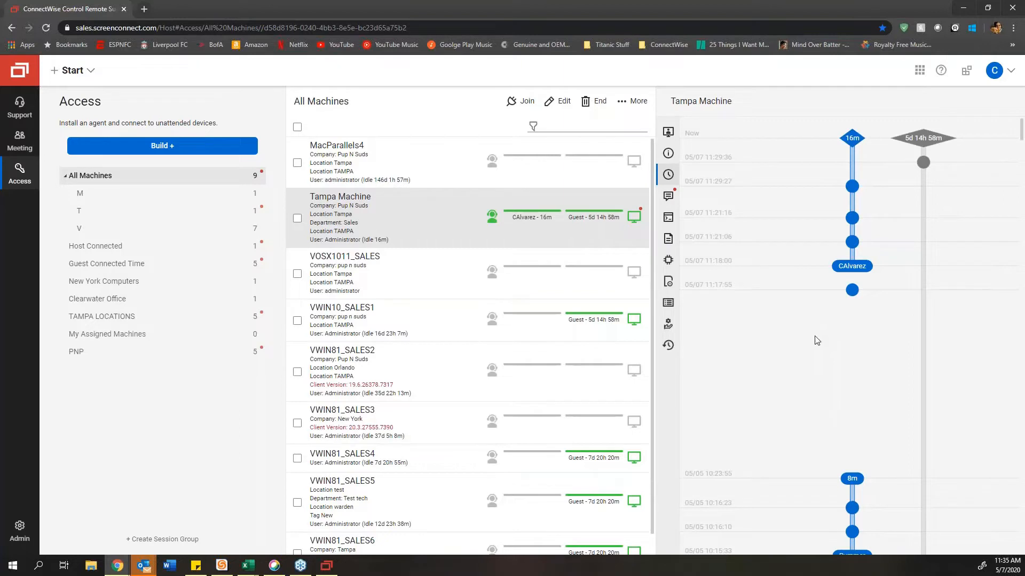
Step: Scroll down Tampa Machine's timeline to review its older connection events
scroll(855, 347, down, 5)
scroll(855, 347, down, 8)
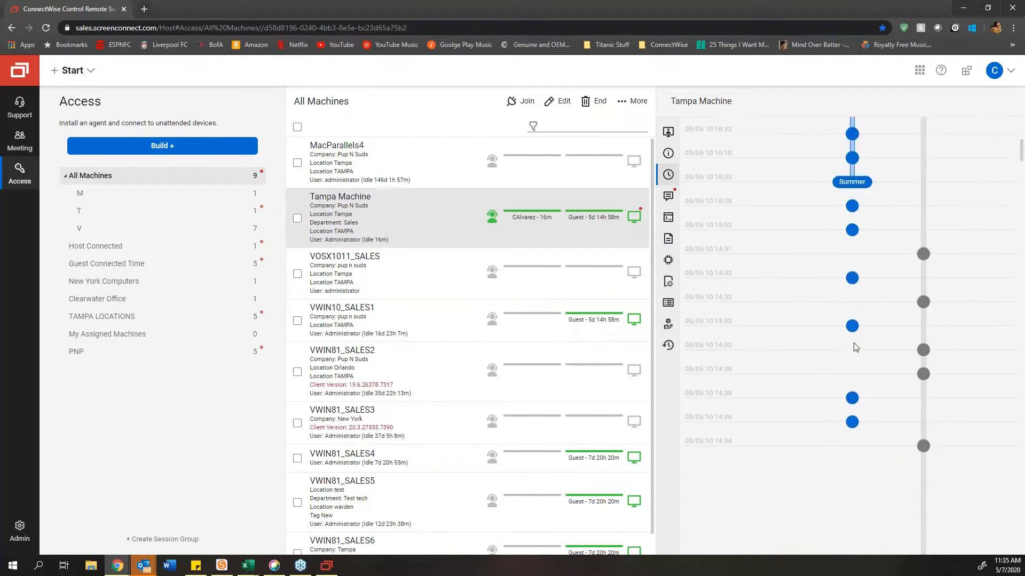
scroll(855, 343, down, 8)
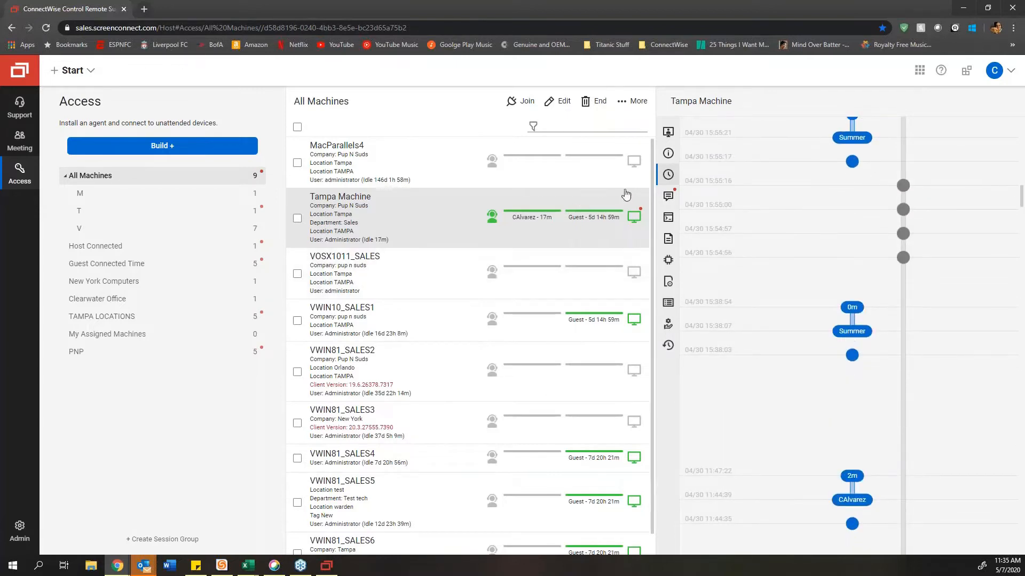
Step: Show the Messages tab, whose chat ends with the host's 'Hi' and the guest's 'Hi back'
click(670, 200)
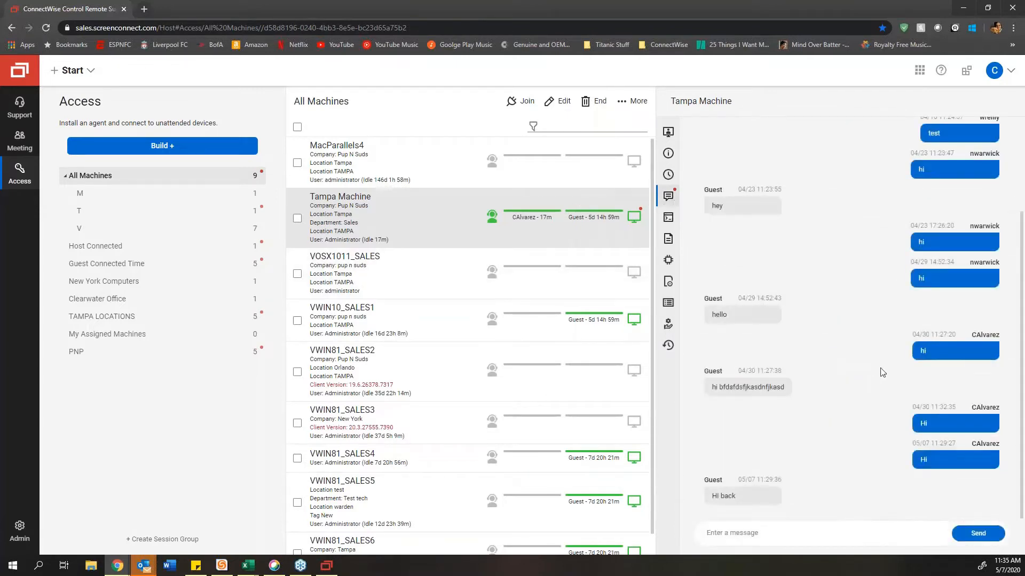
scroll(830, 313, up, 3)
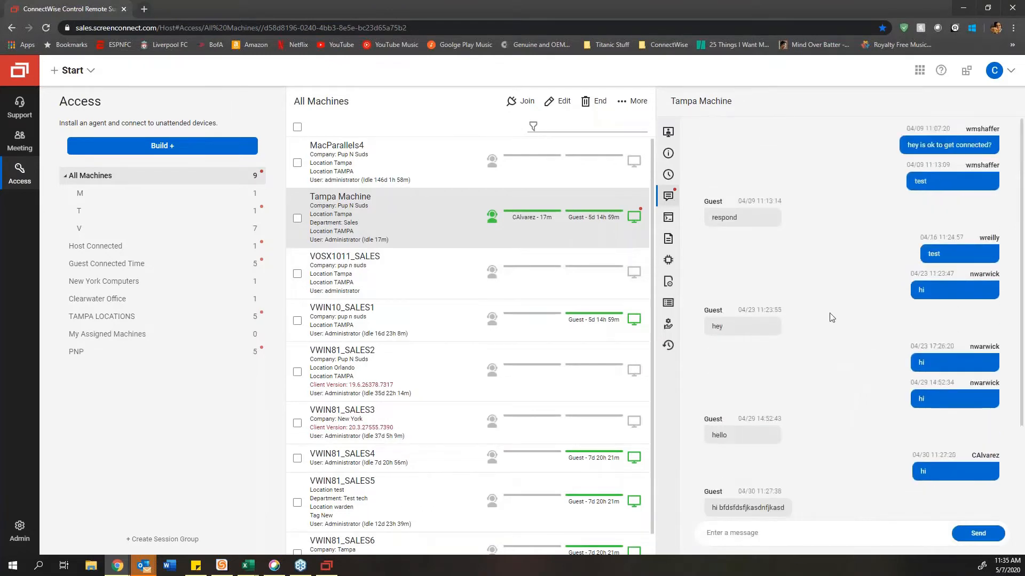
scroll(832, 313, down, 3)
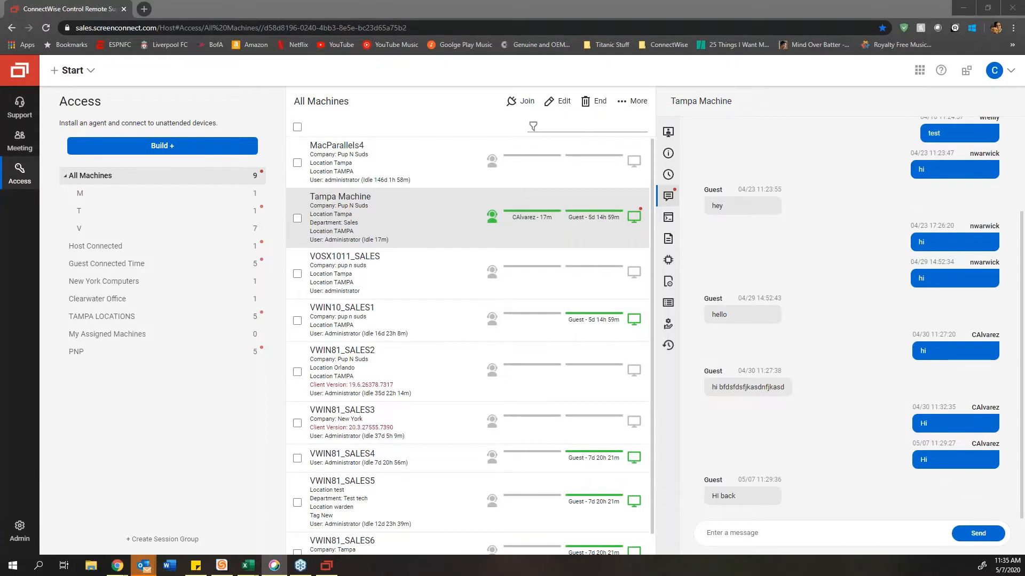
Step: Close the session window and send the web chat message 'Hi can i connect?>' to Tampa Machine
click(746, 536)
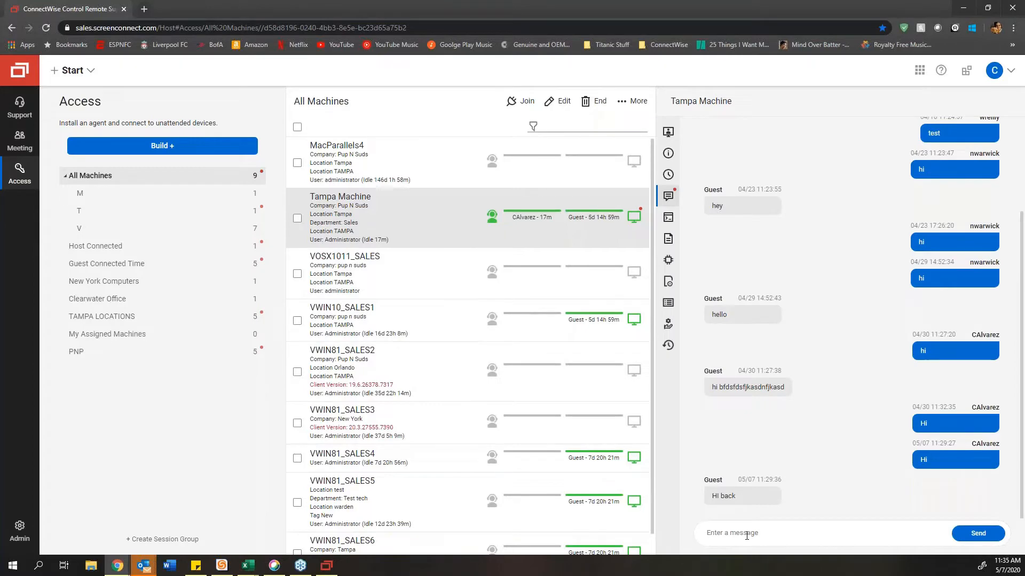
click(327, 567)
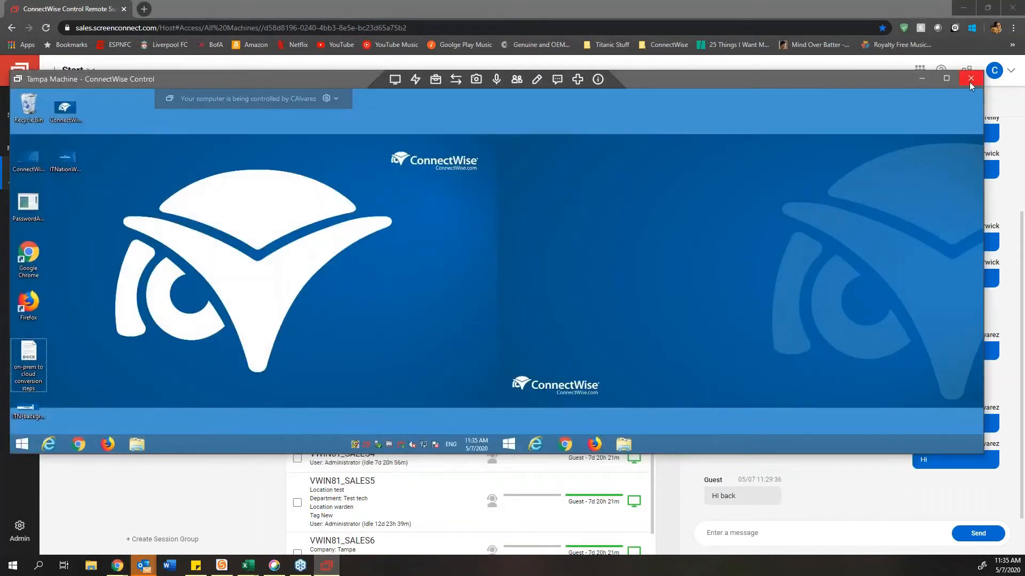
click(970, 79)
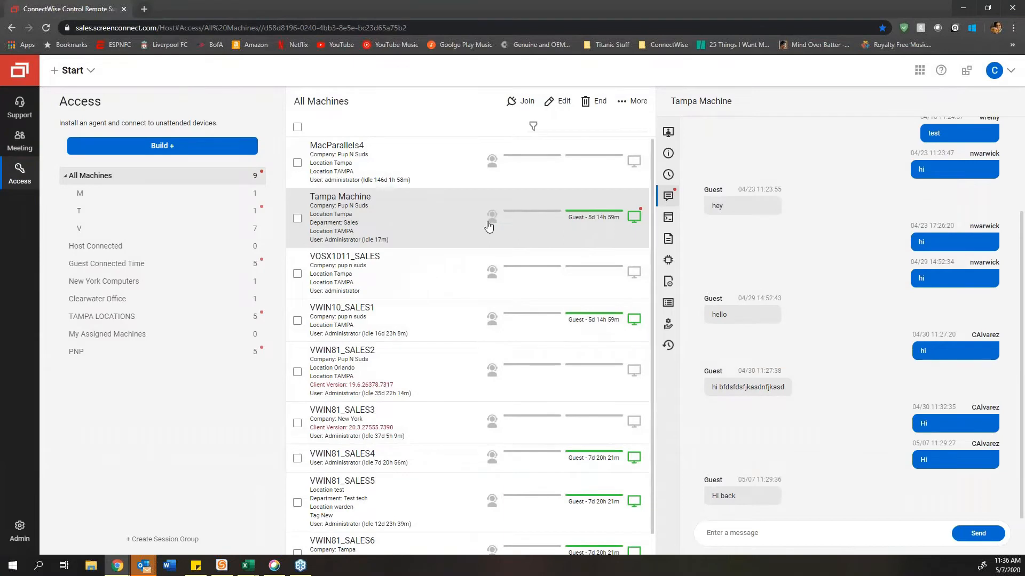
text(Hi can i connect?>)
key(Return)
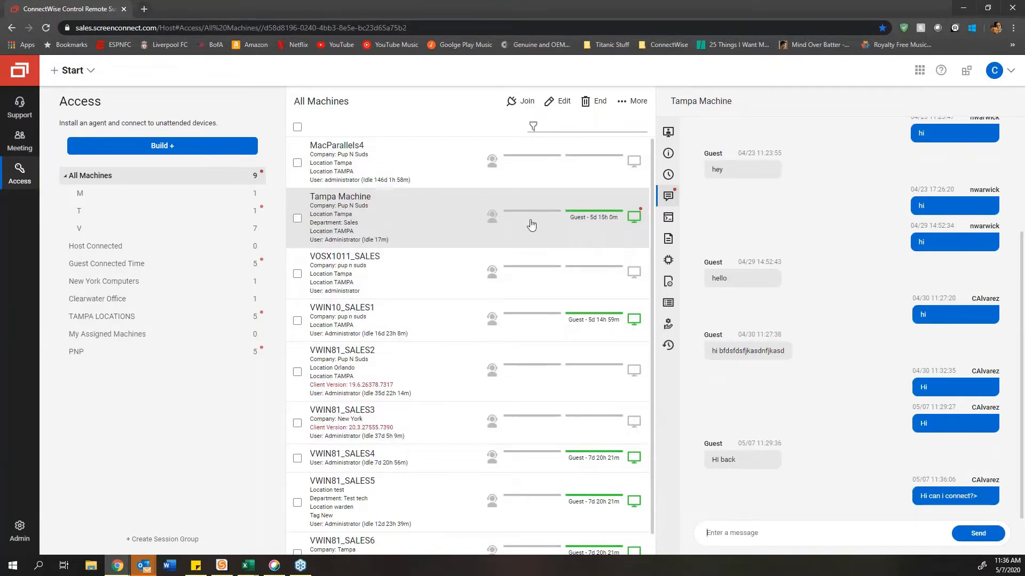
Step: Join the Tampa Machine session, reply 'hi' from the guest's chat box, and close the window
double_click(444, 225)
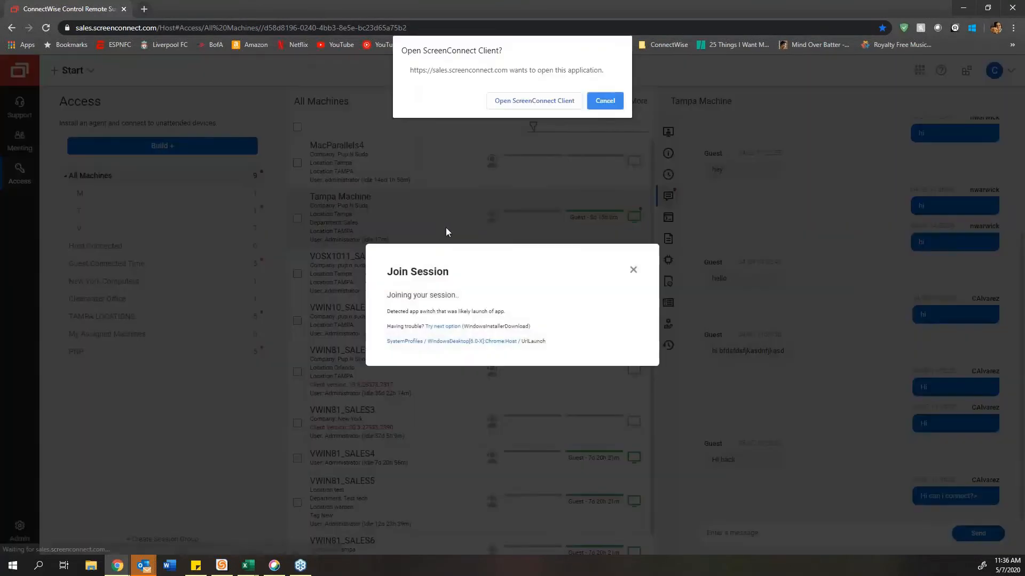
click(555, 102)
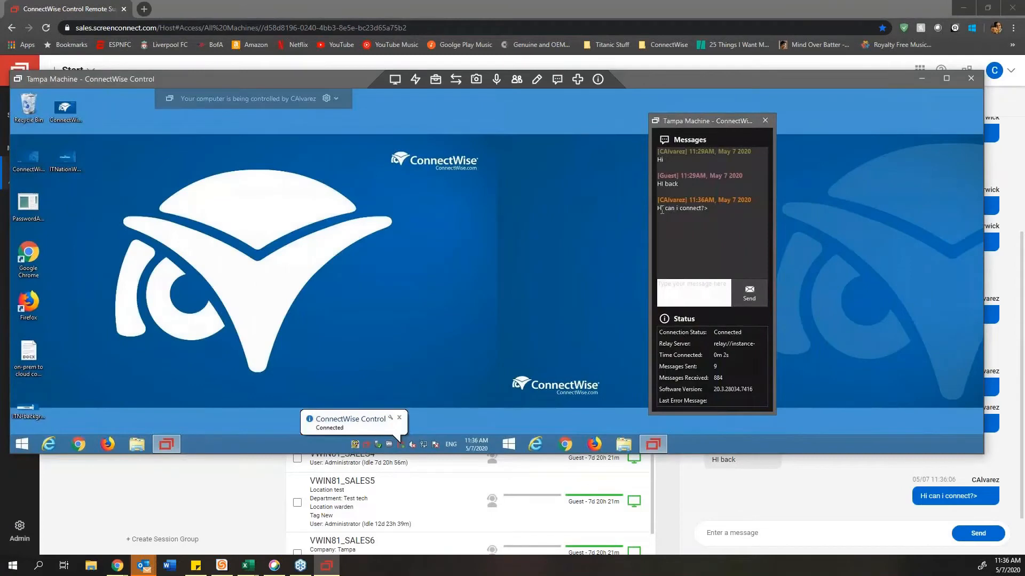
click(694, 291)
text(hi)
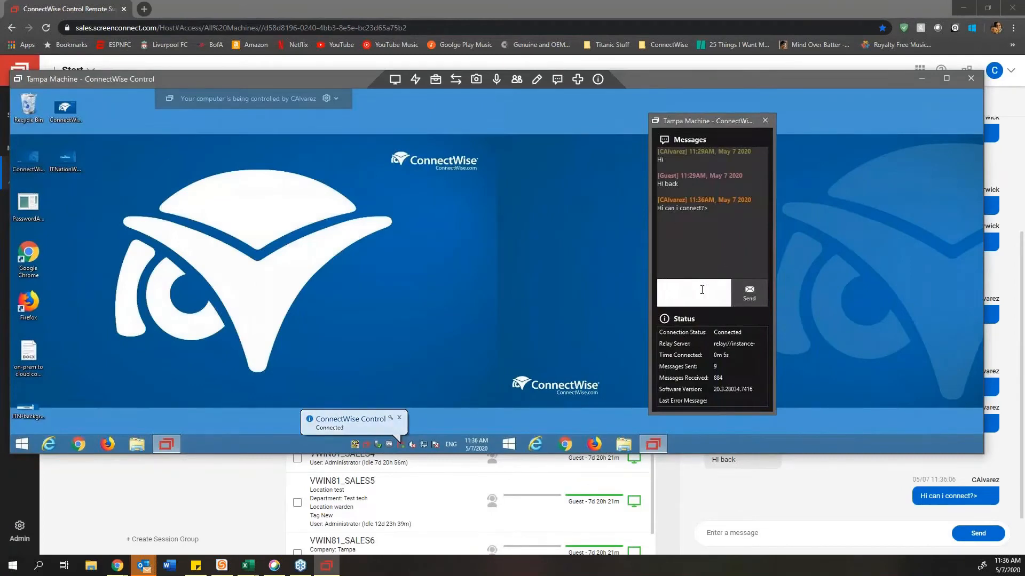
key(Return)
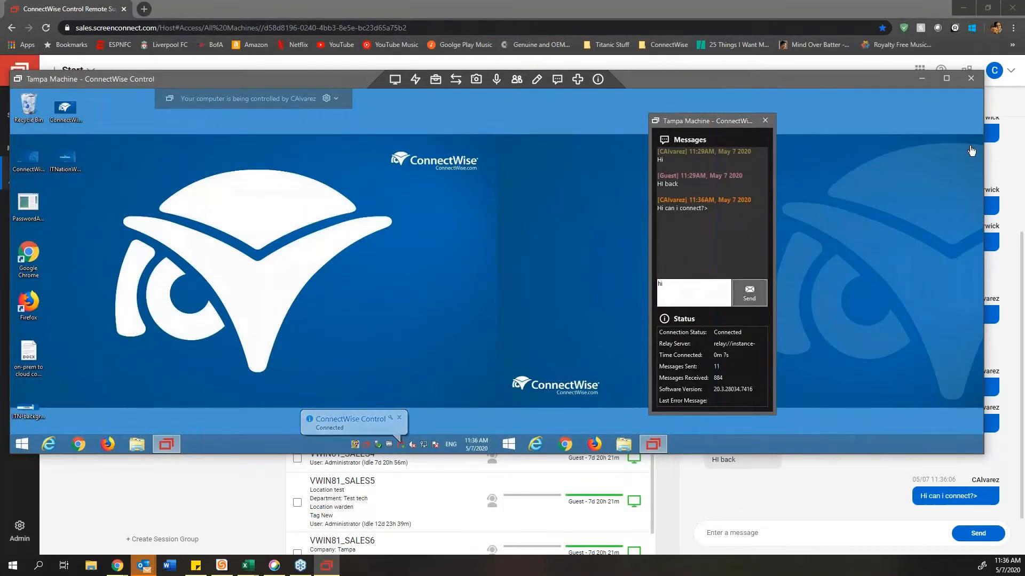
click(971, 84)
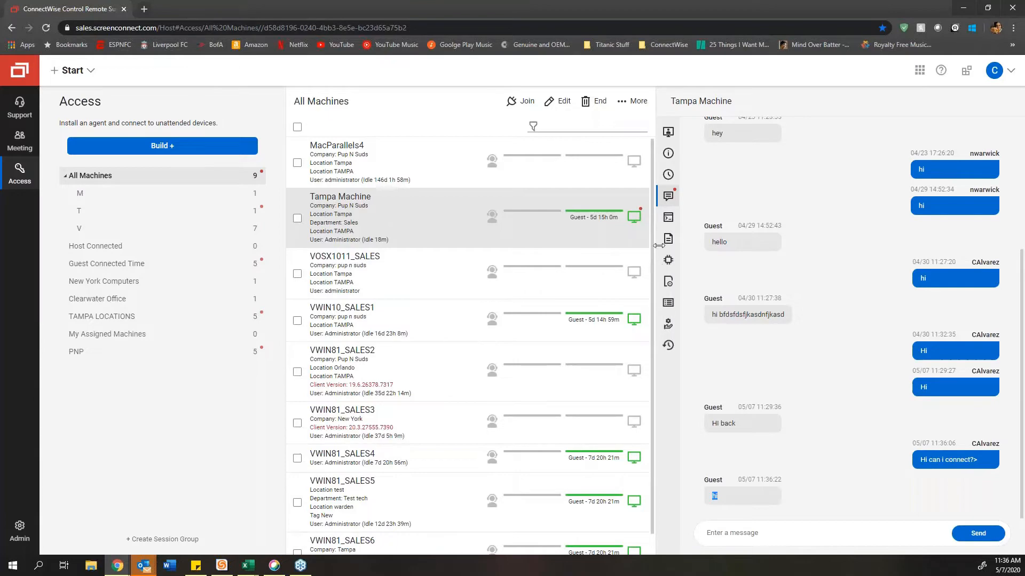
Step: Run the dir command on Tampa Machine from the Commands tab
click(667, 218)
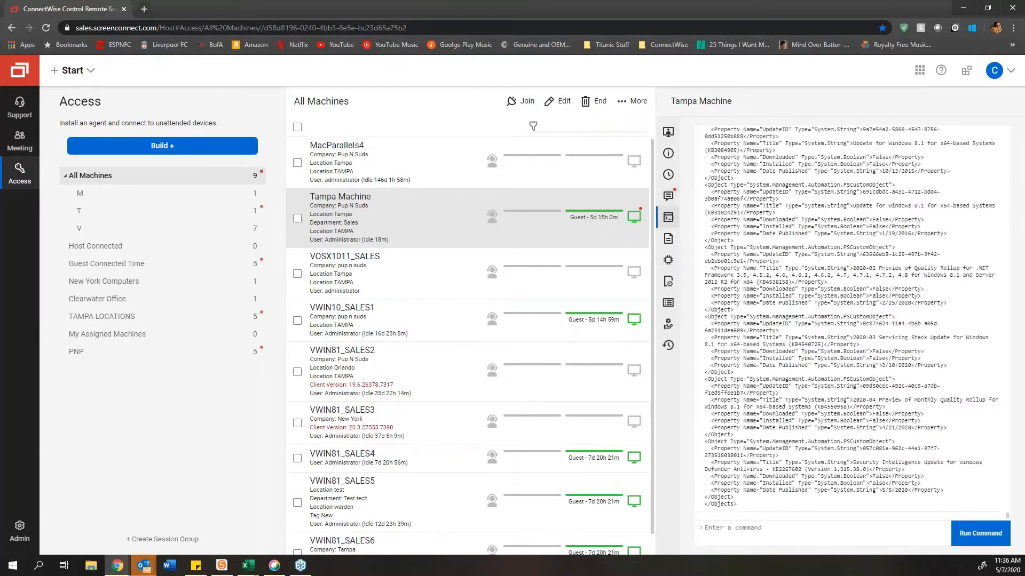
click(780, 530)
text(dir)
key(Return)
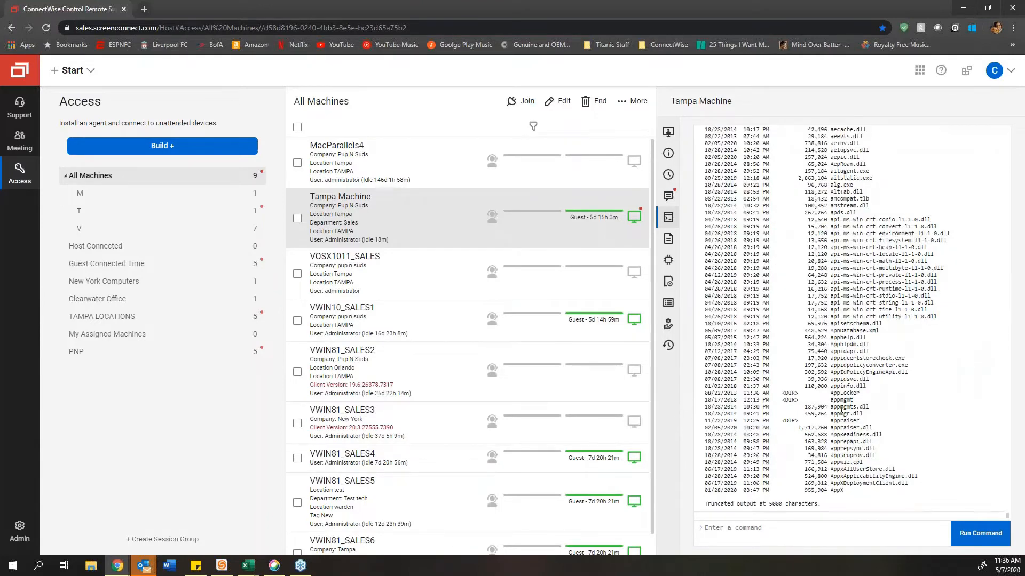
Step: Scroll through the dir output, then show the Notes panel reading 'No notes added yet'
scroll(841, 411, up, 3)
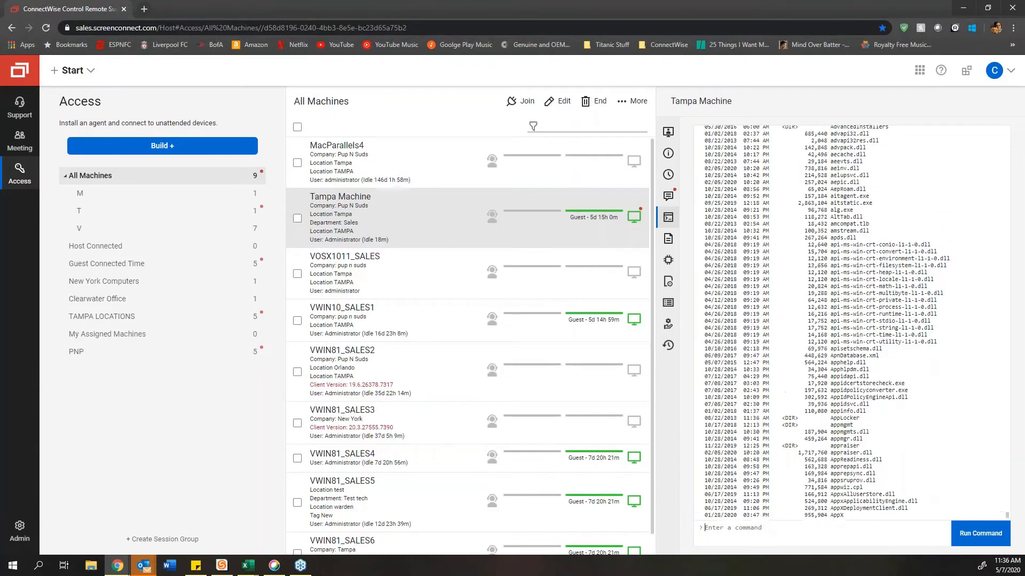
scroll(841, 411, up, 10)
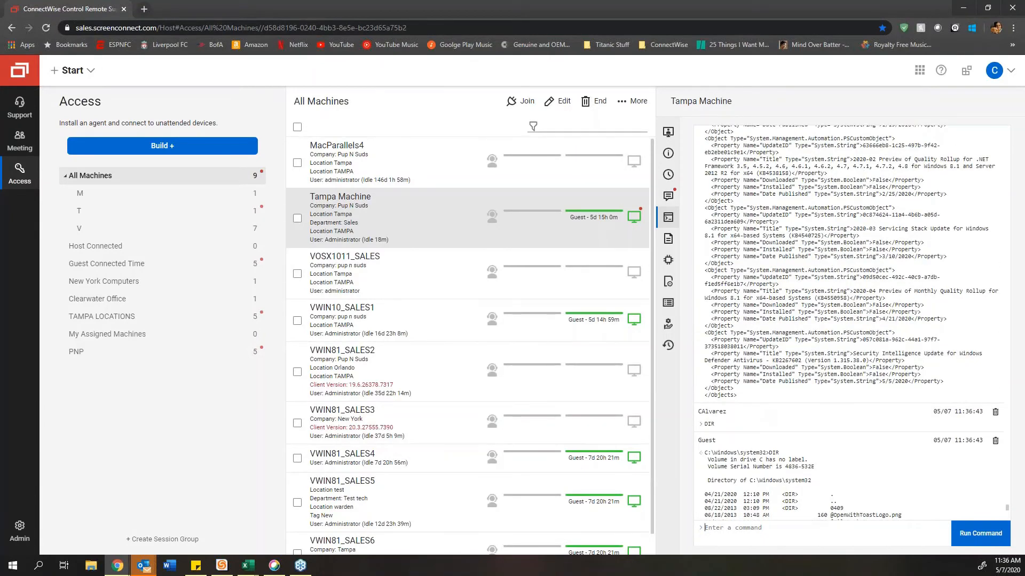
scroll(841, 411, down, 13)
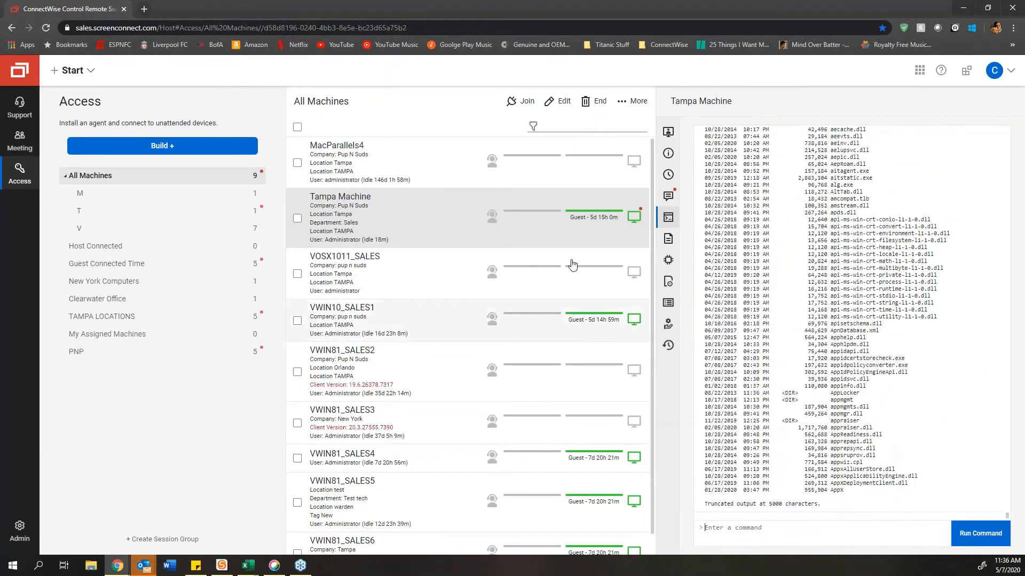
click(669, 239)
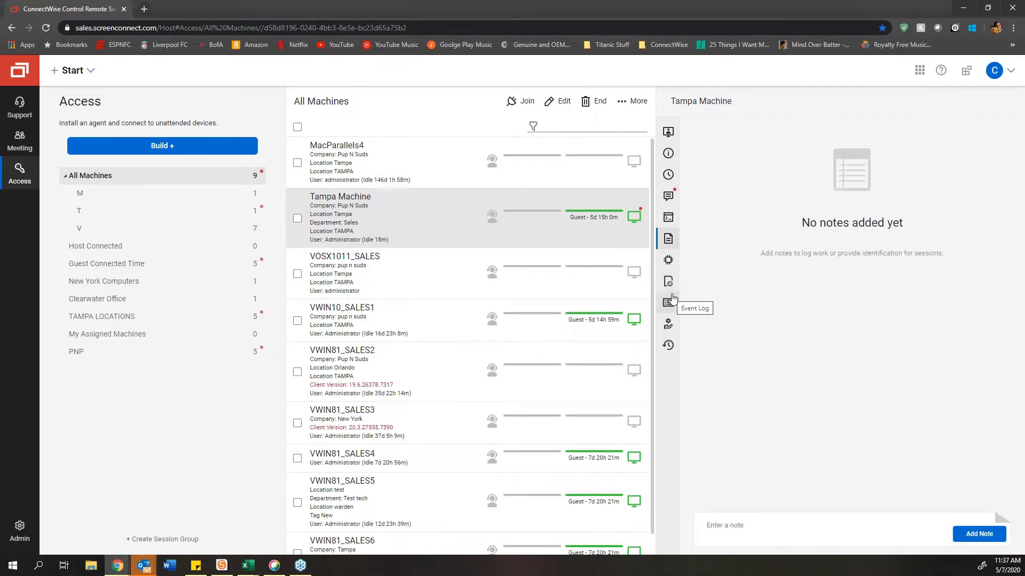
click(770, 532)
text(this machine is slow)
click(976, 534)
click(982, 139)
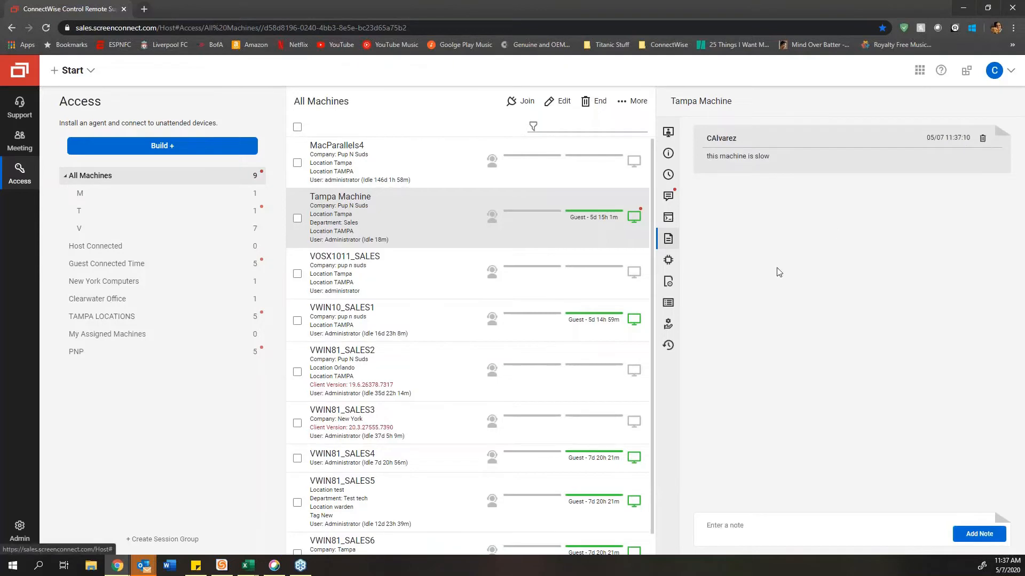
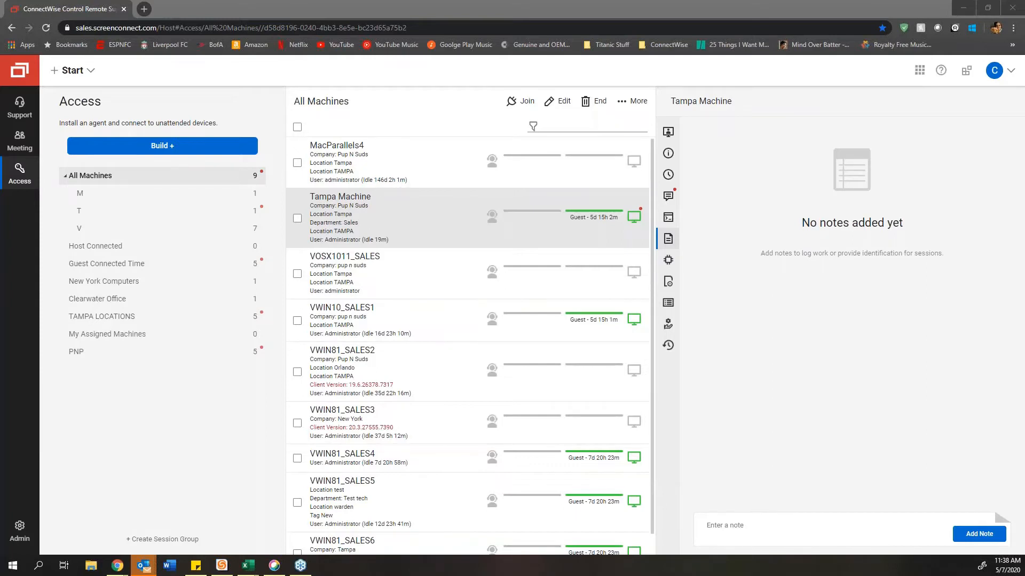
Step: Show Tampa Machine's command output, select part of it, and glance at the timeline and notes
click(674, 224)
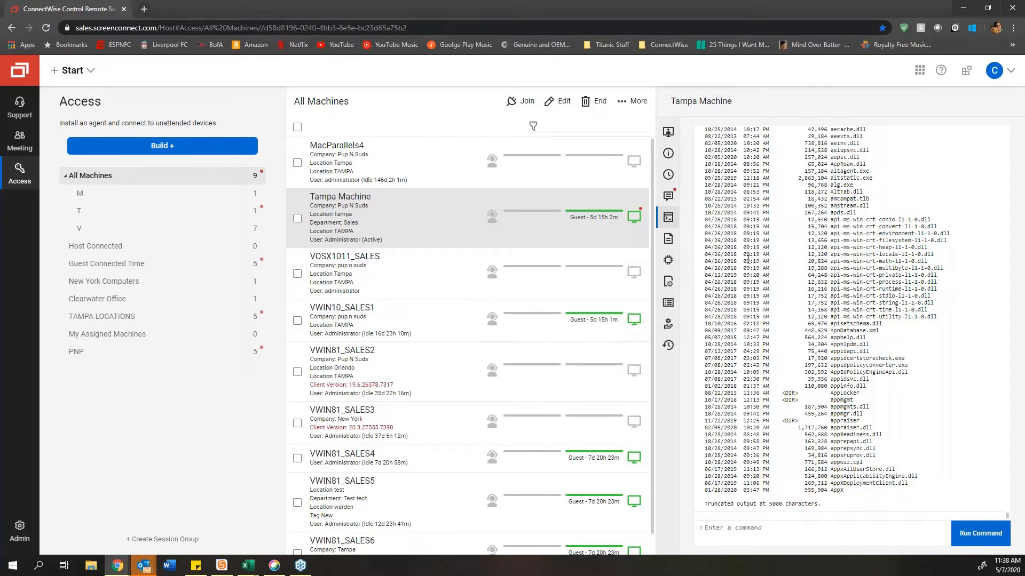
drag(715, 226, 844, 380)
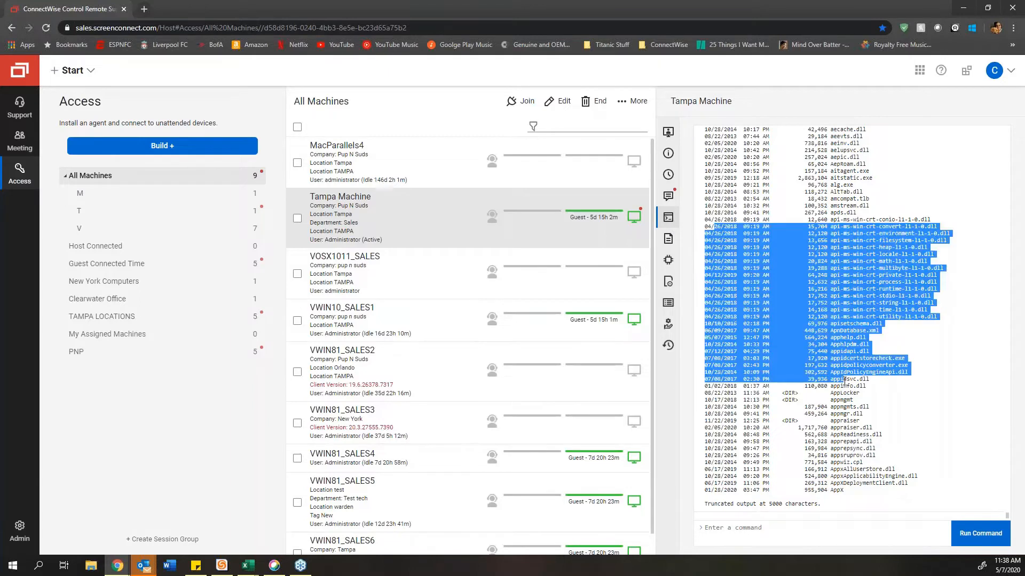
click(668, 174)
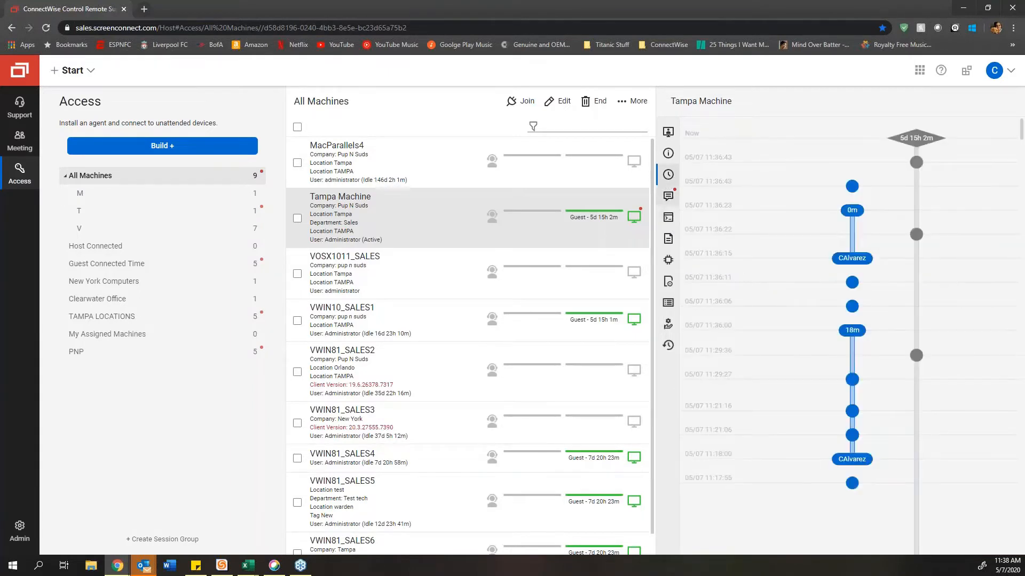
click(669, 217)
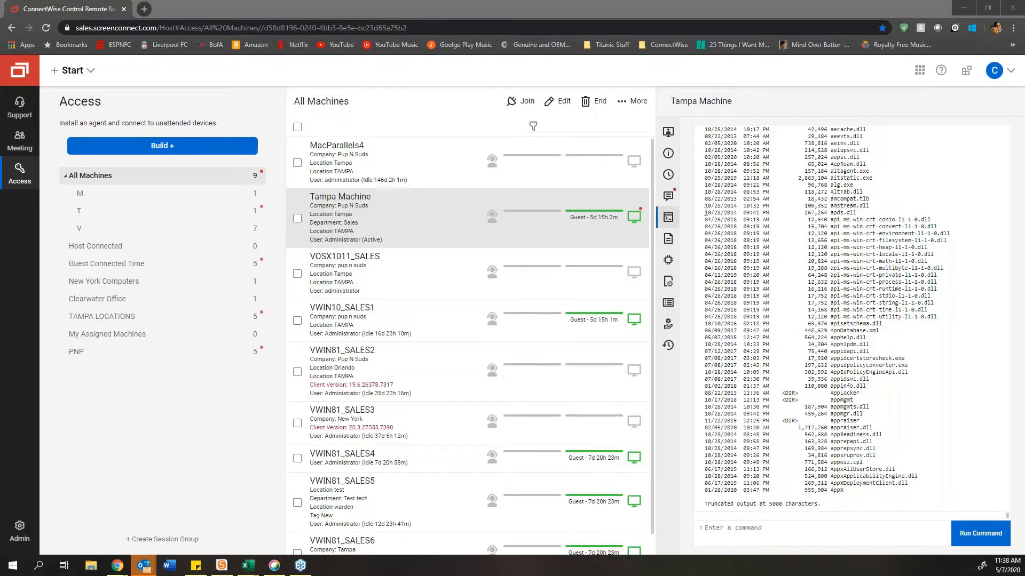
click(668, 239)
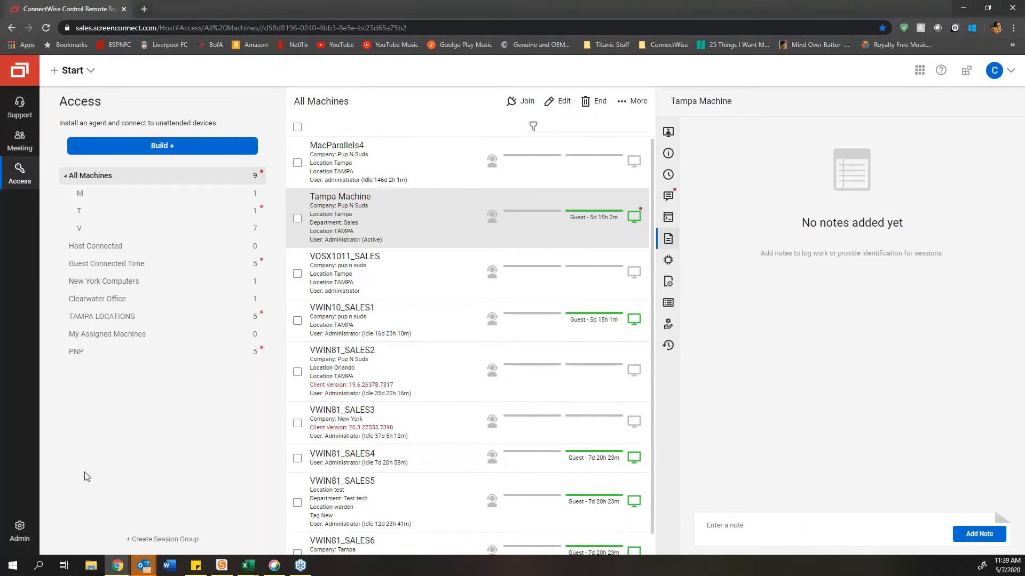
click(668, 218)
Step: Delete the Guest's DIR output entry, check the notes, then bring up the Processes list
scroll(1003, 232, up, 10)
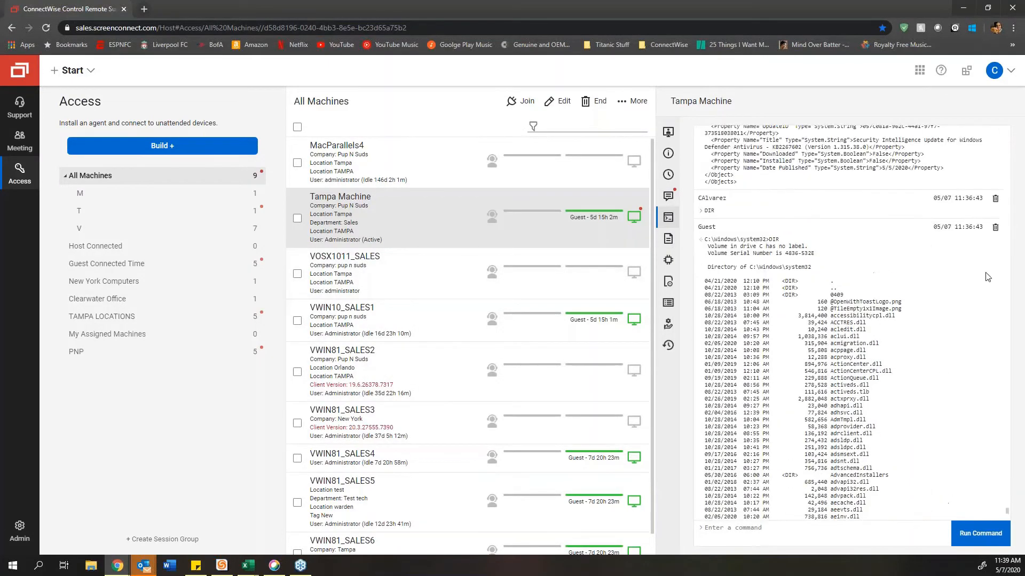
click(995, 229)
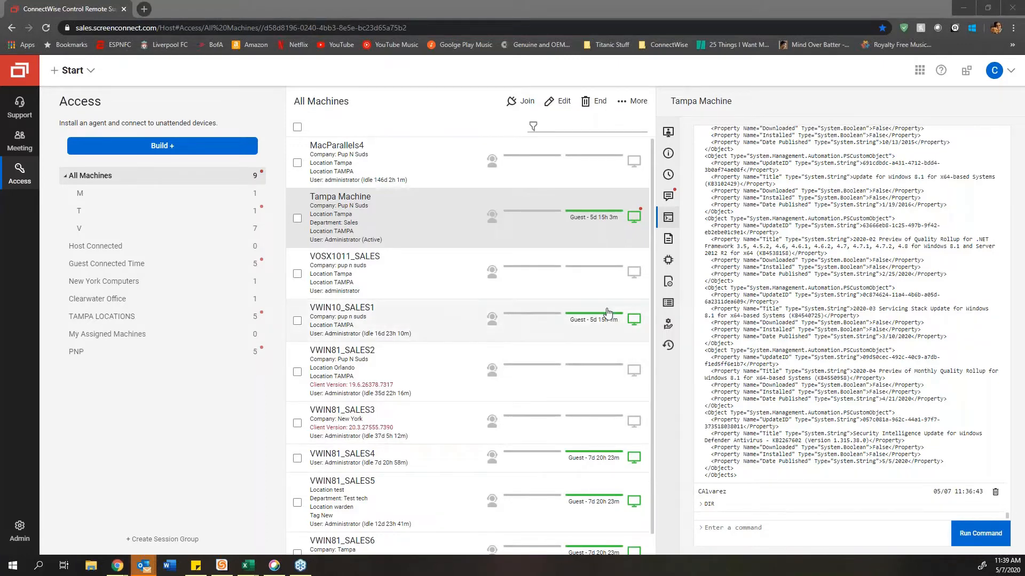
click(668, 239)
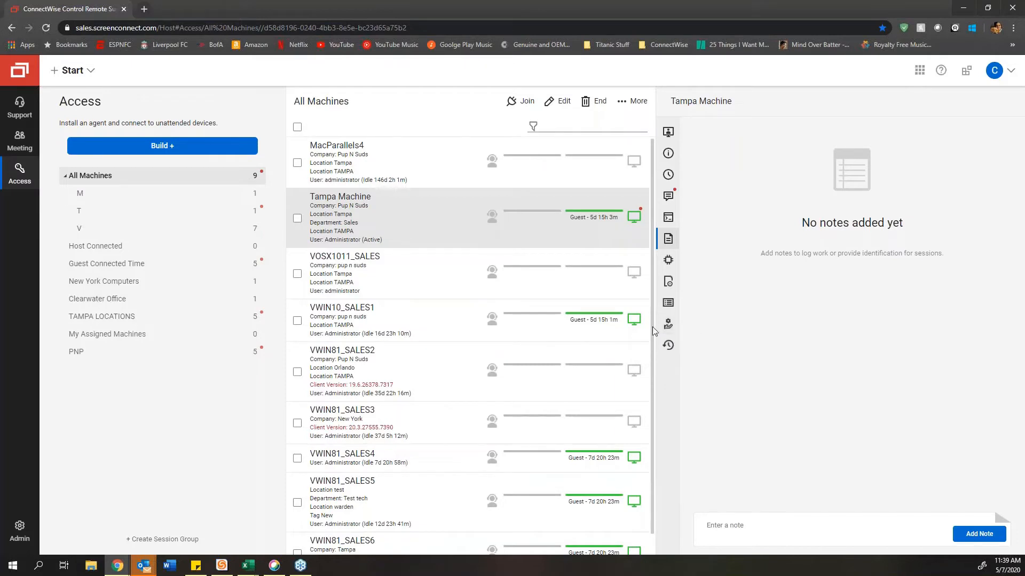
click(669, 260)
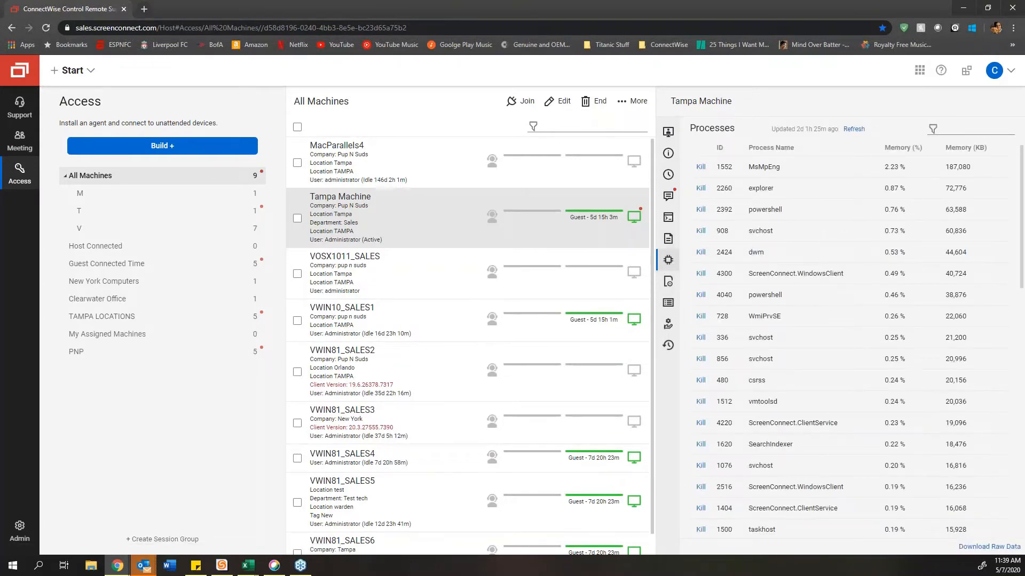
Step: Refresh Tampa Machine's processes, then view its Software, Event Log and Services lists in turn
click(666, 262)
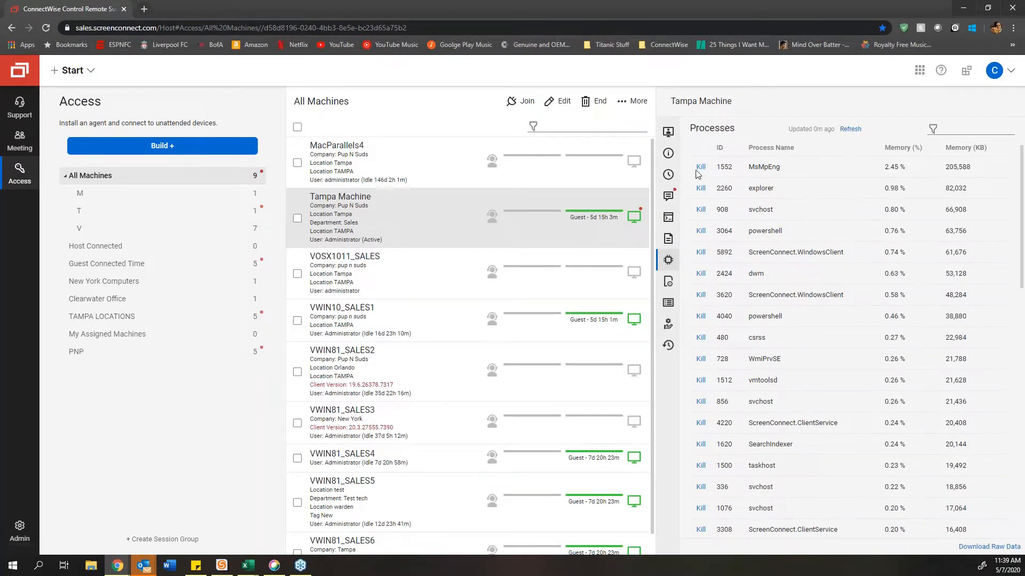
click(668, 283)
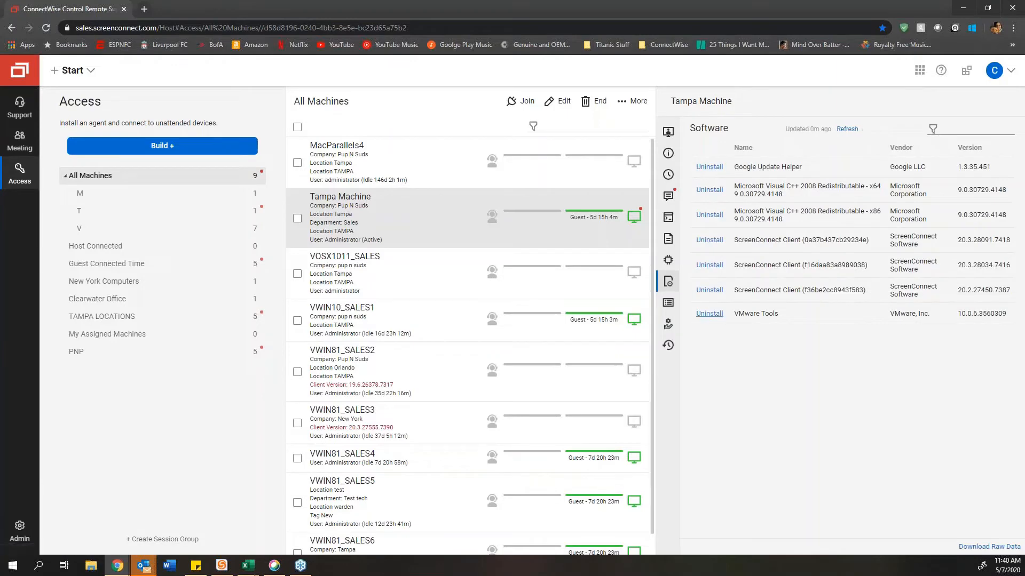
click(667, 304)
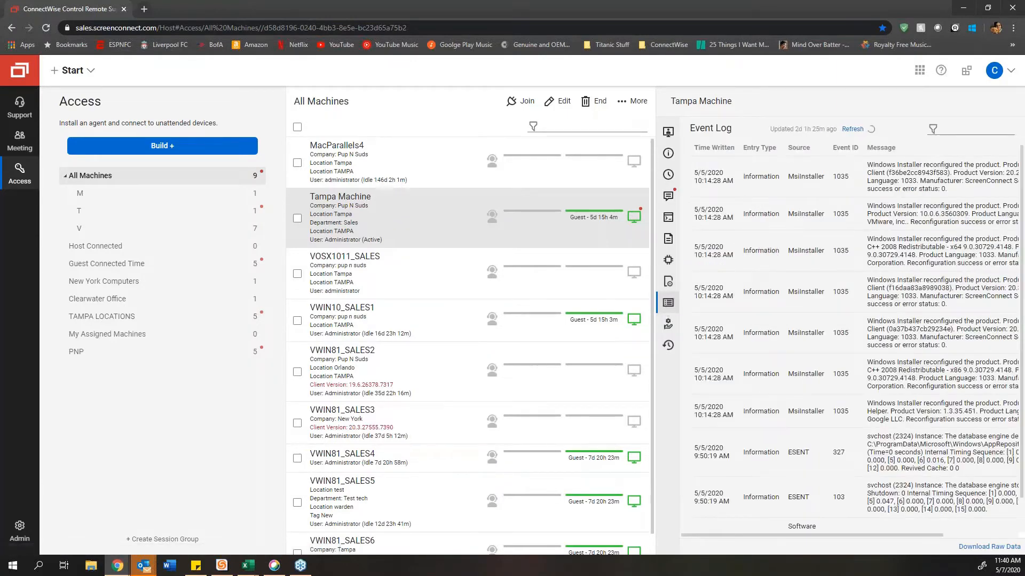
click(667, 326)
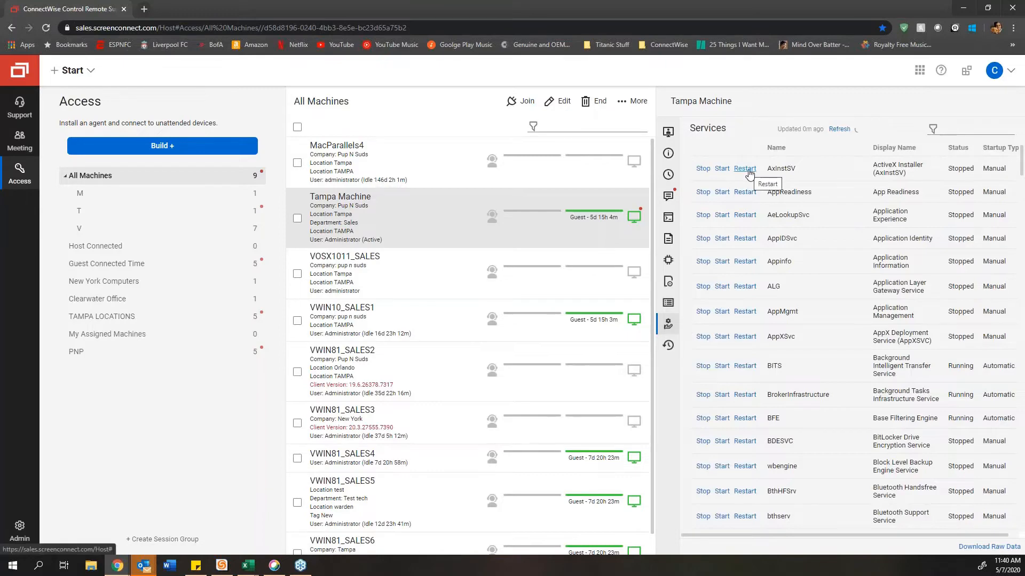
Step: Switch Tampa Machine to the Updates tab to see its available Windows updates
click(668, 346)
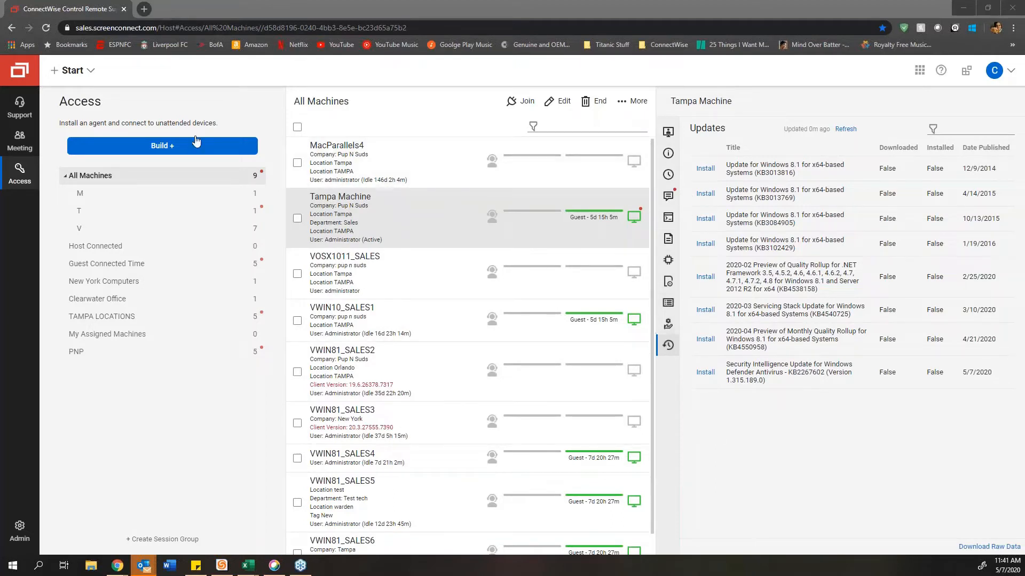
Step: Visit the Support sessions list, then move on to the Administration status page
click(20, 107)
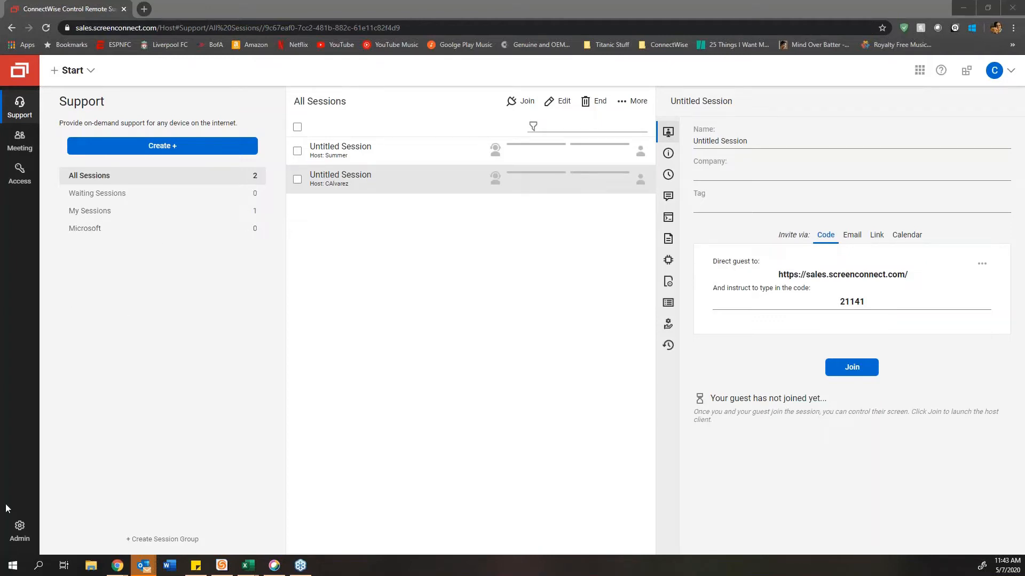
click(24, 524)
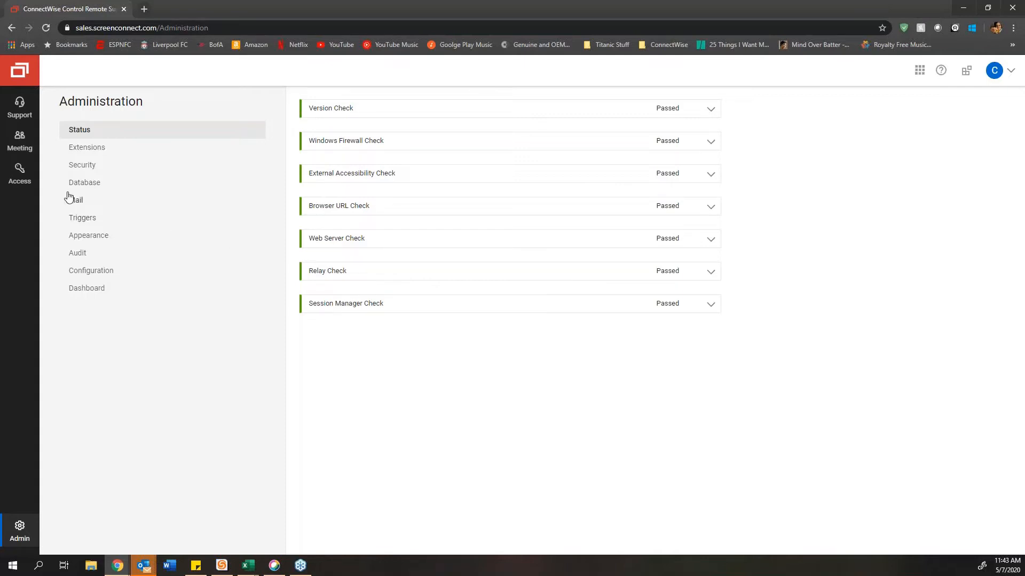
Step: Return from Admin to the Access page's All Machines list
click(32, 184)
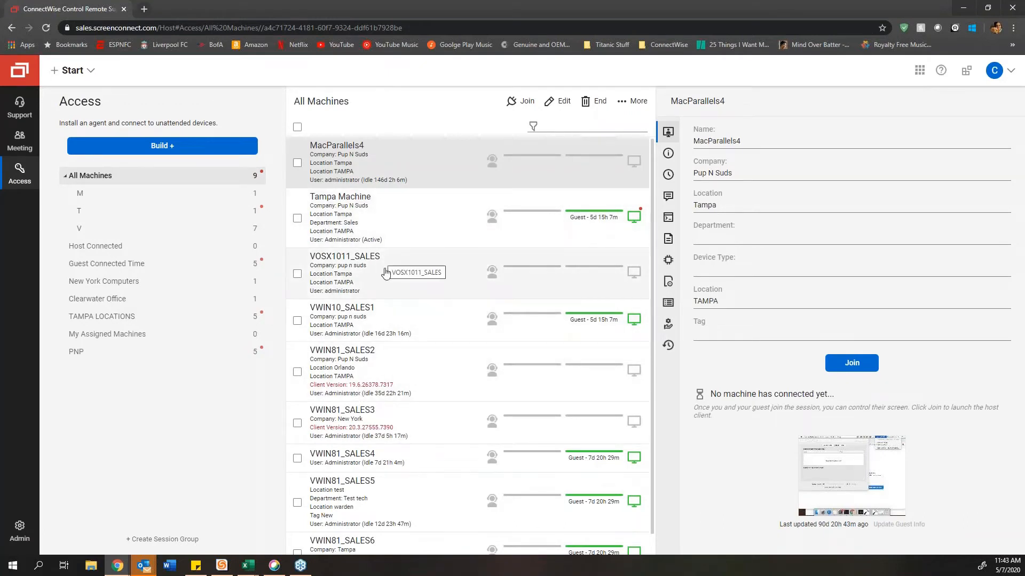
Step: Scroll the All Machines list down and back up to review all nine machines
scroll(394, 342, down, 1)
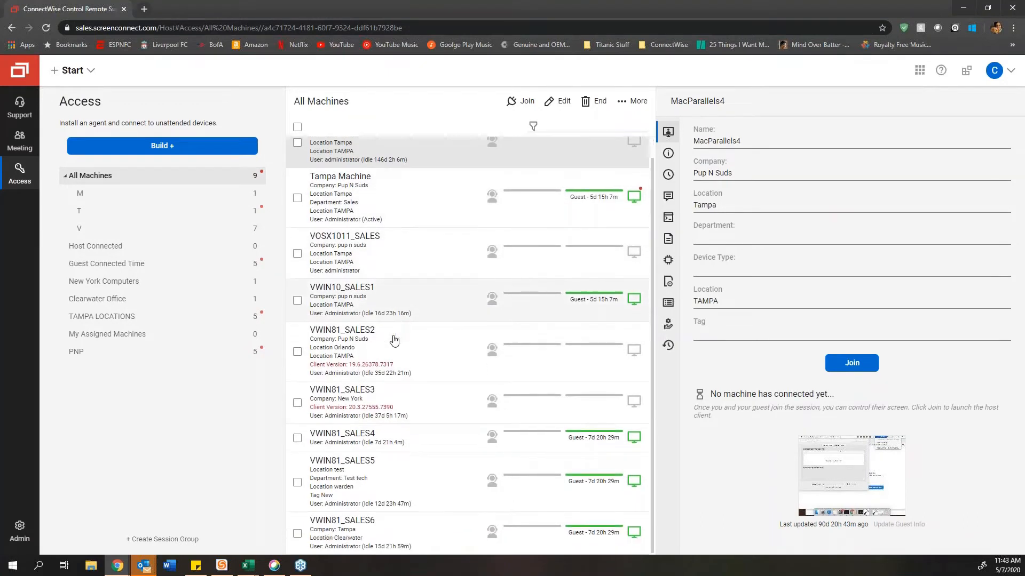
scroll(393, 341, up, 1)
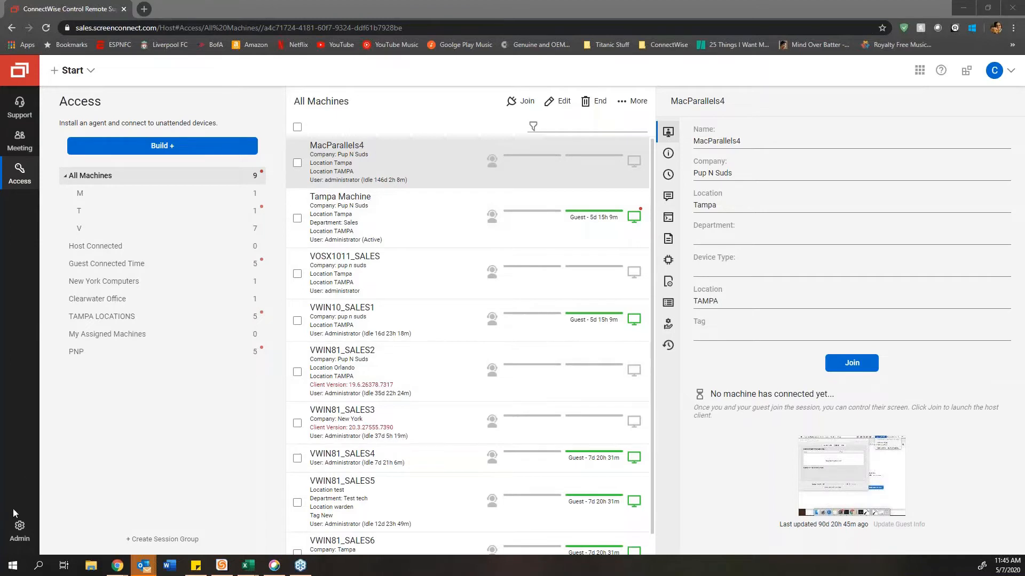
Step: On Admin status, expand and collapse Version Check and External Accessibility Check, then open Extensions
click(20, 530)
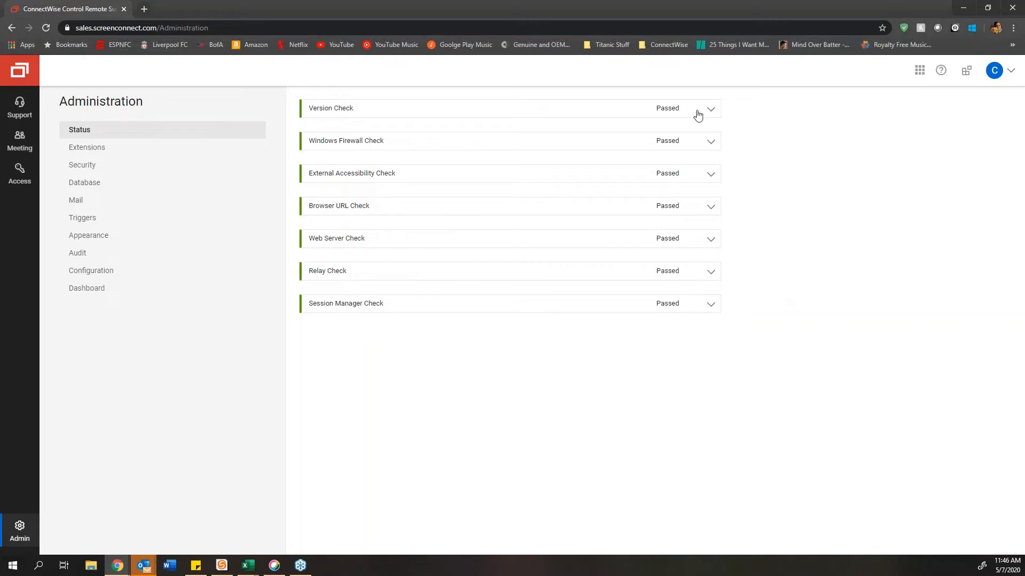
click(389, 108)
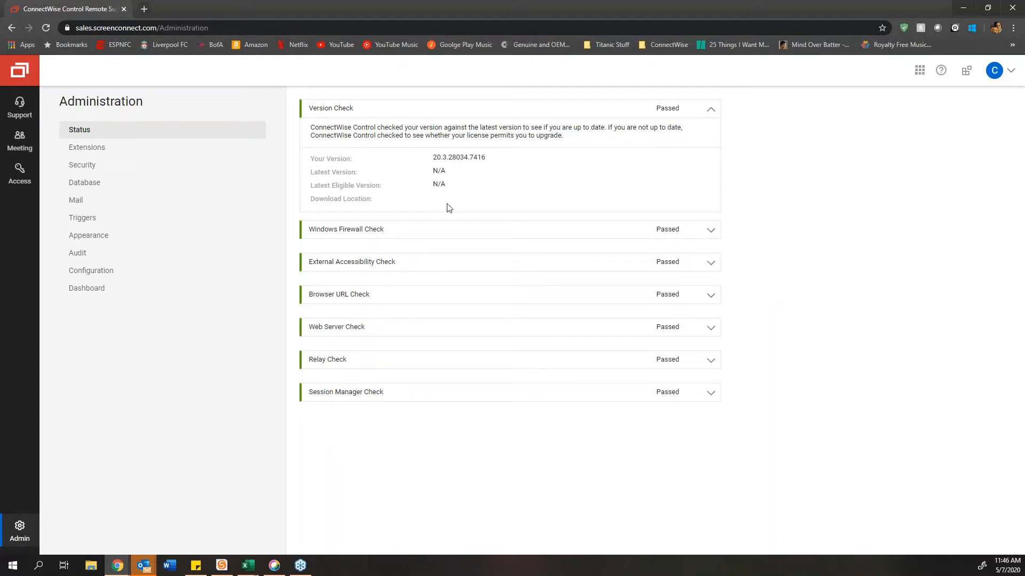
click(710, 109)
click(689, 181)
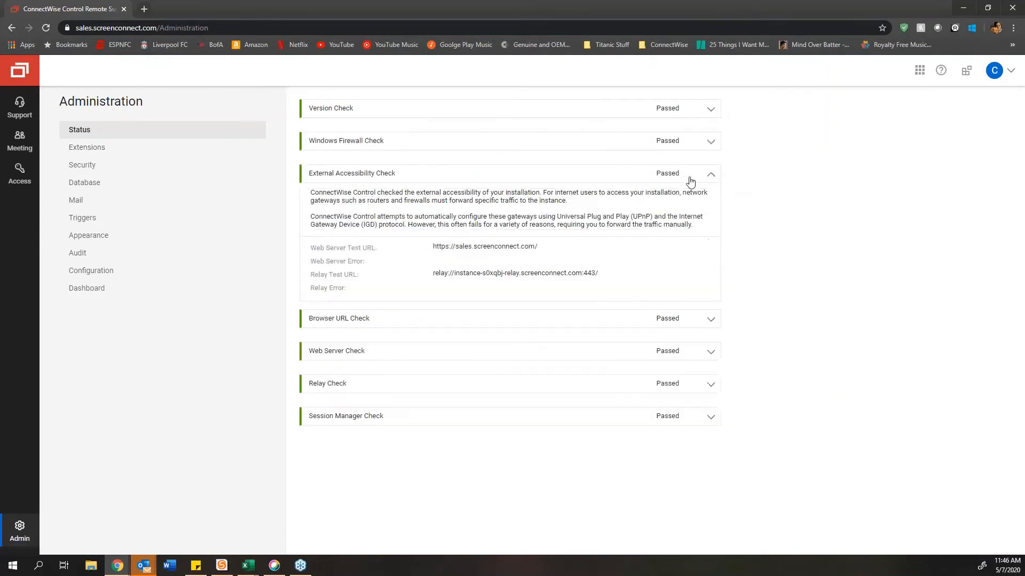
click(684, 176)
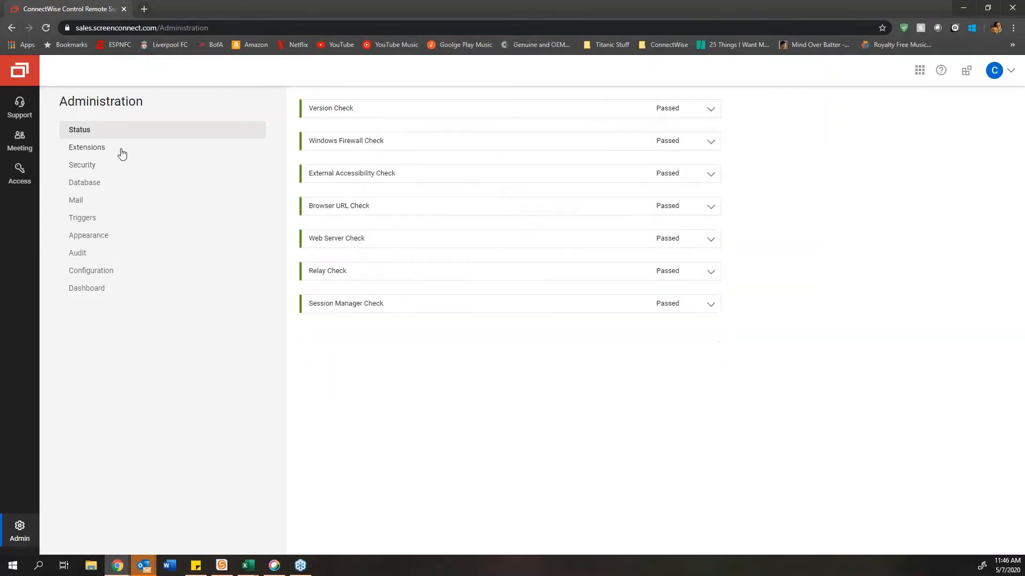
click(97, 153)
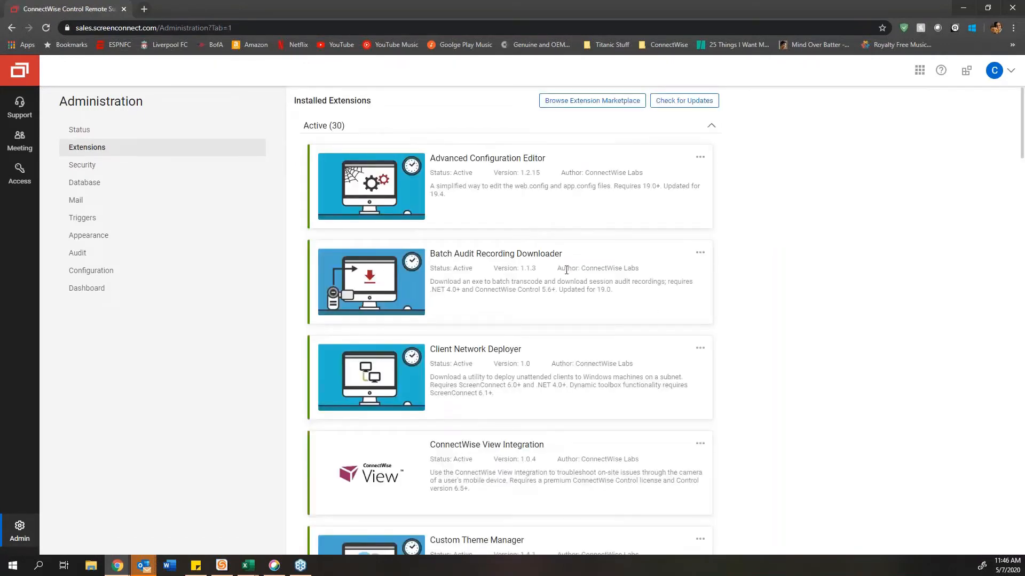
Step: Scroll the Extensions list and highlight ConnectWise View Integration's name and description
scroll(567, 270, down, 1)
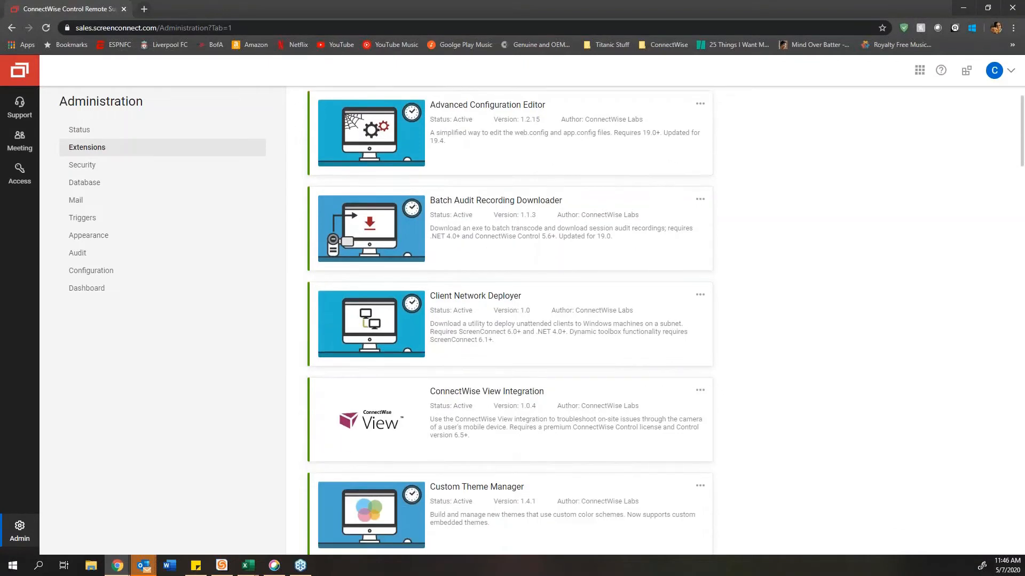
scroll(537, 306, up, 1)
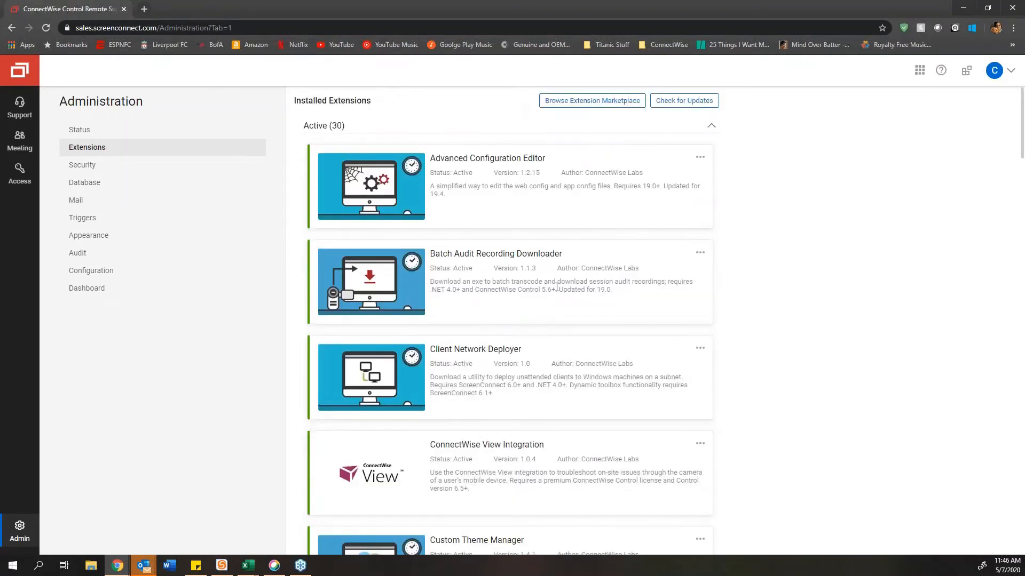
scroll(557, 287, down, 1)
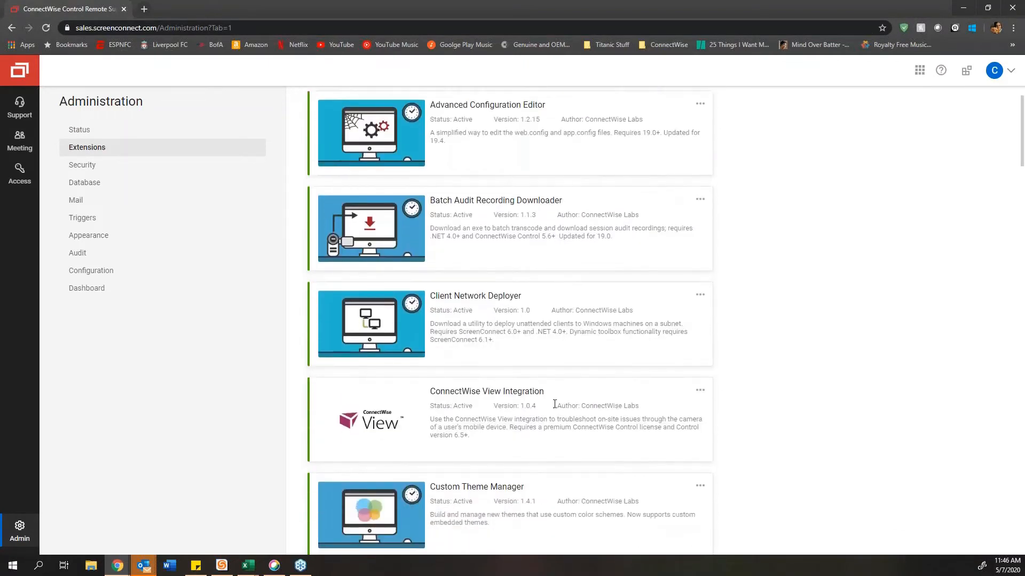
drag(550, 392, 437, 387)
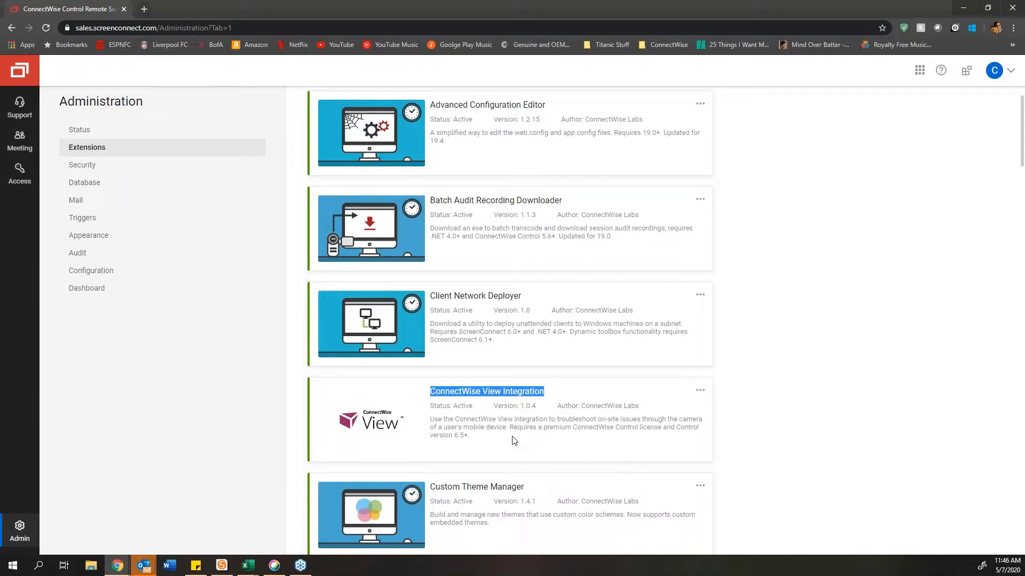
drag(514, 441, 430, 391)
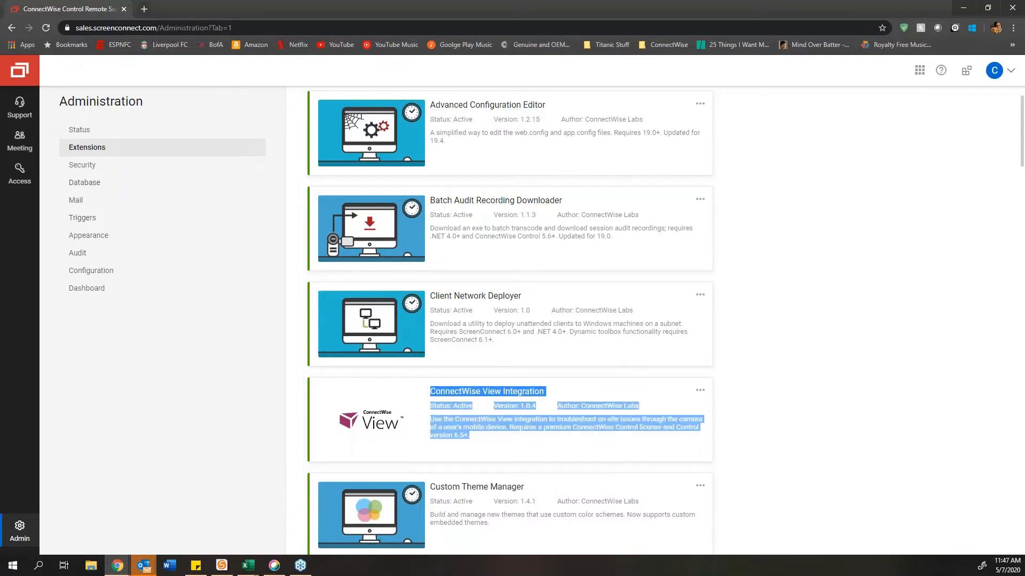
Step: From the Support page, launch ConnectWise View from the apps grid
click(20, 109)
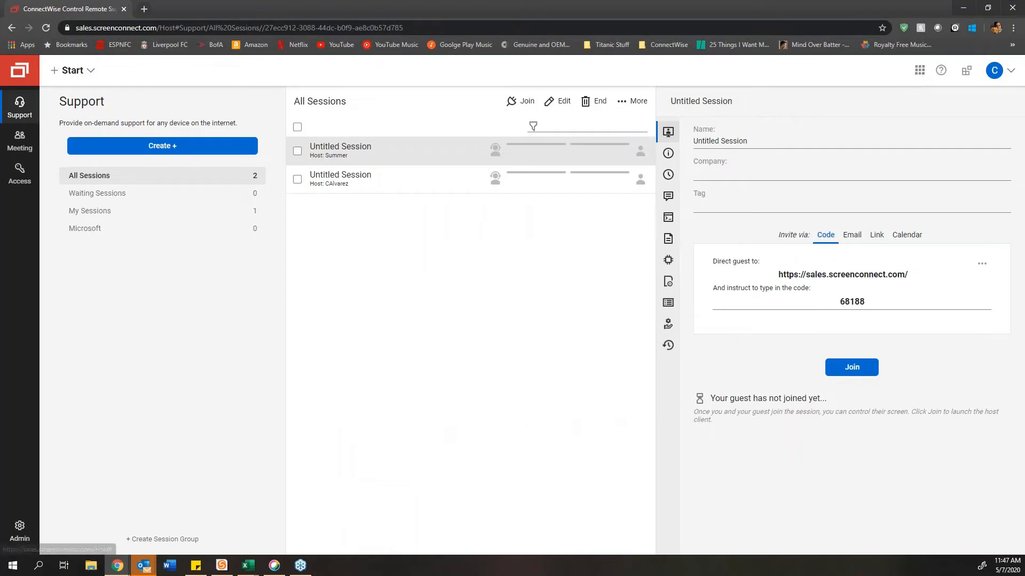
click(927, 77)
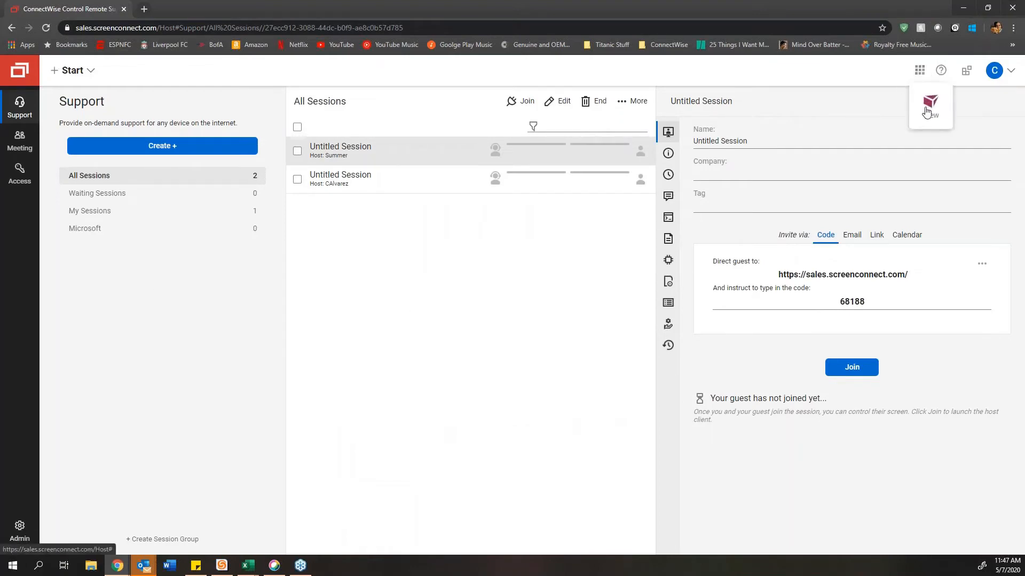
click(930, 104)
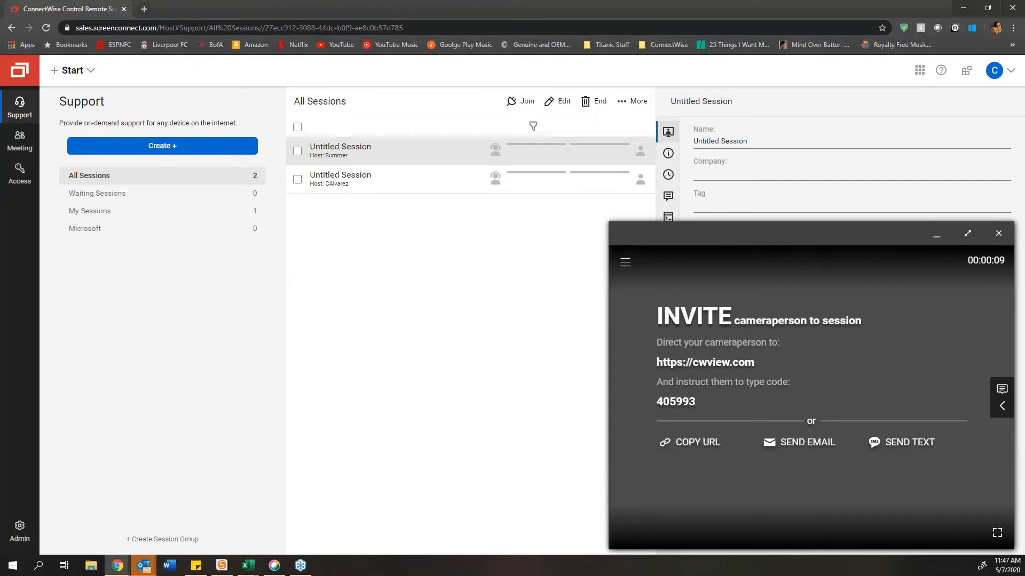
Step: Start a text invite and enter the cameraperson's phone number, replacing a mistyped code
click(890, 445)
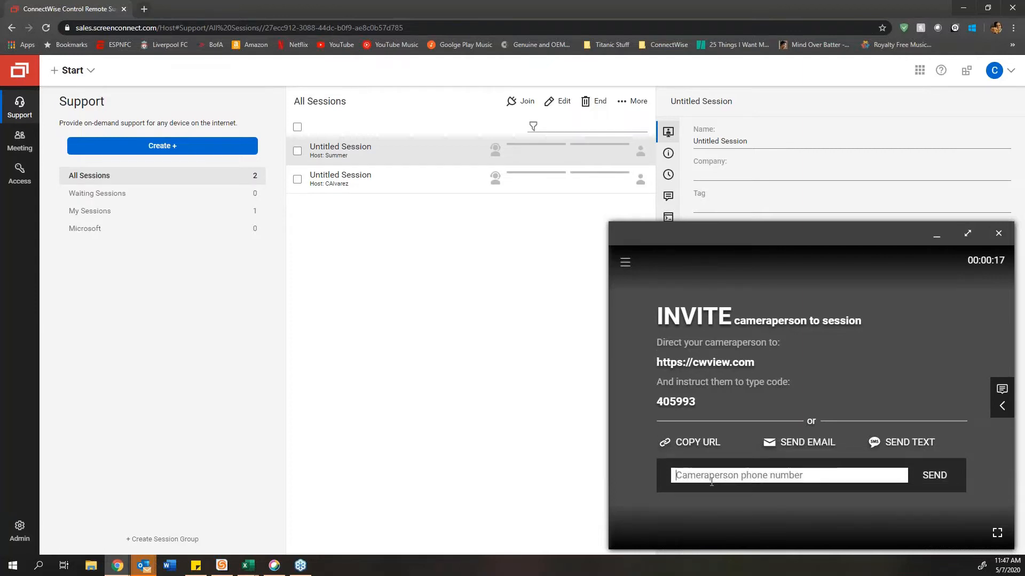
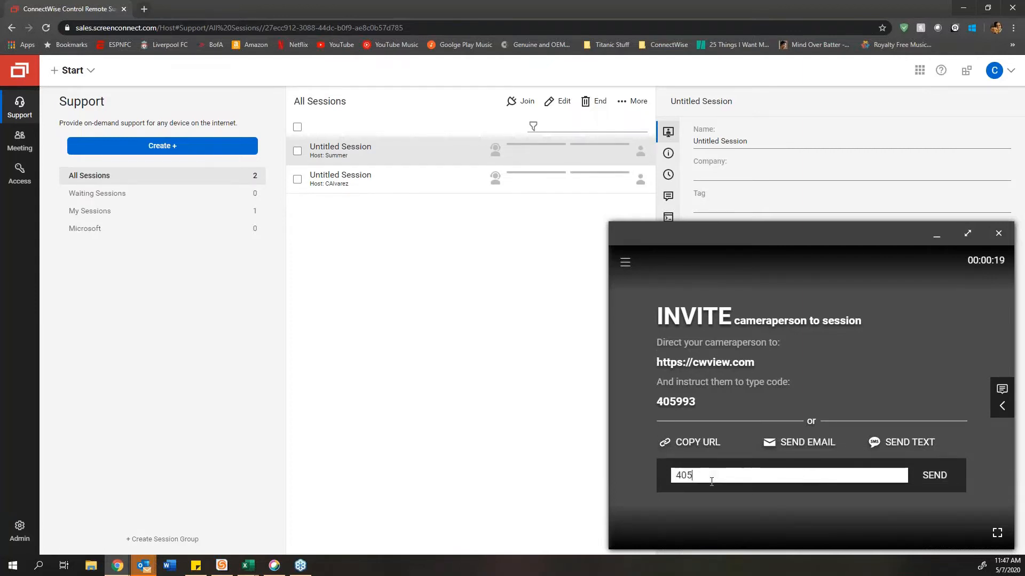
drag(711, 482, 568, 476)
click(902, 445)
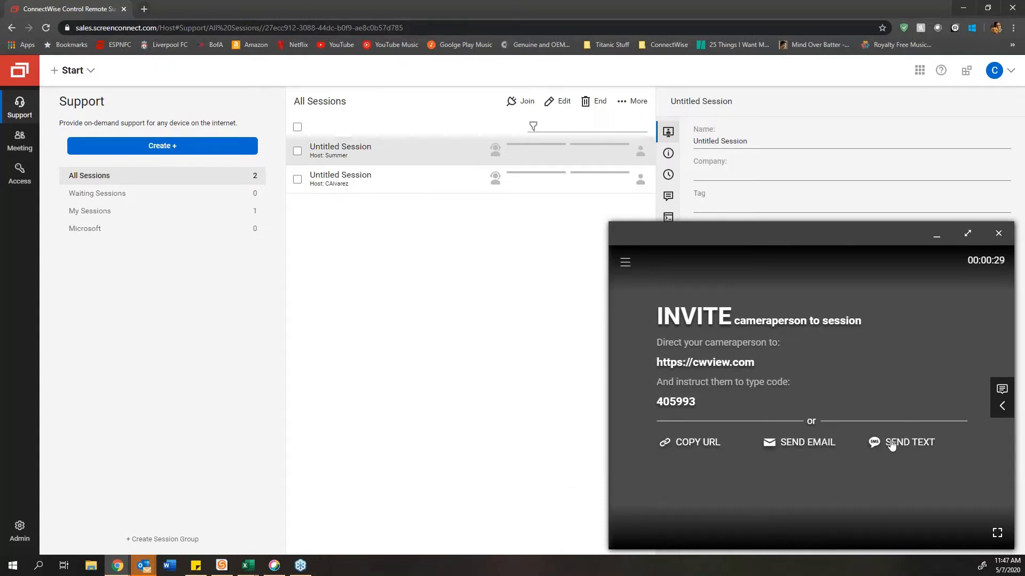
Step: Send the View text invite to the cameraperson's phone, watch the feed, then close View
click(891, 446)
click(931, 476)
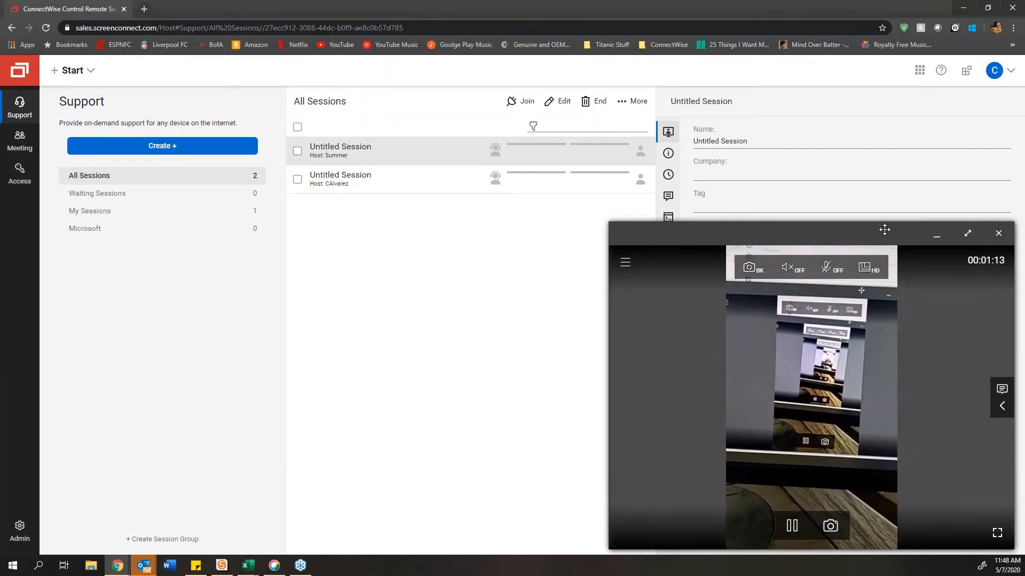
click(1003, 237)
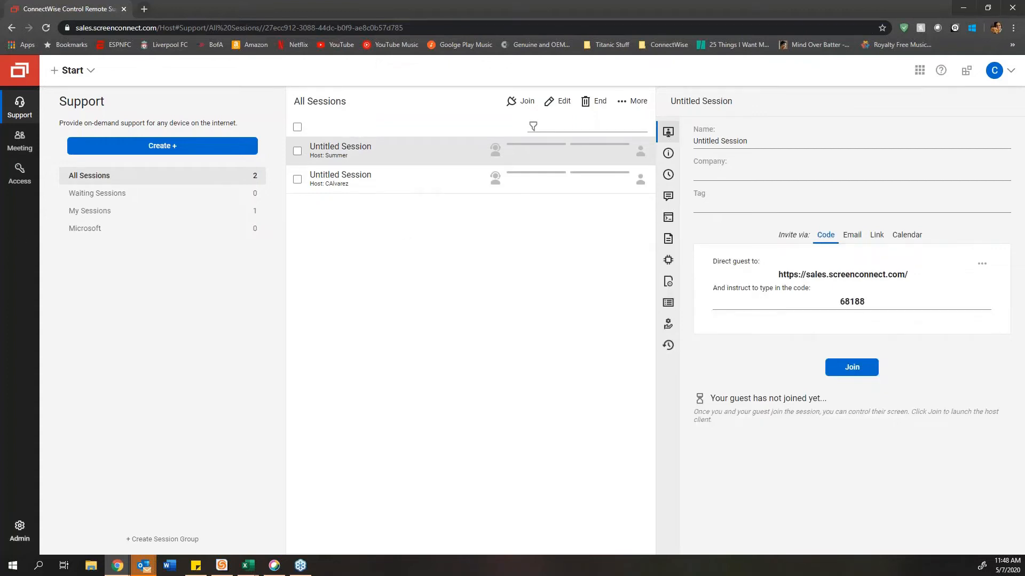
Step: Go to the Administration Extensions list and scroll down to the audit-log extension
click(19, 539)
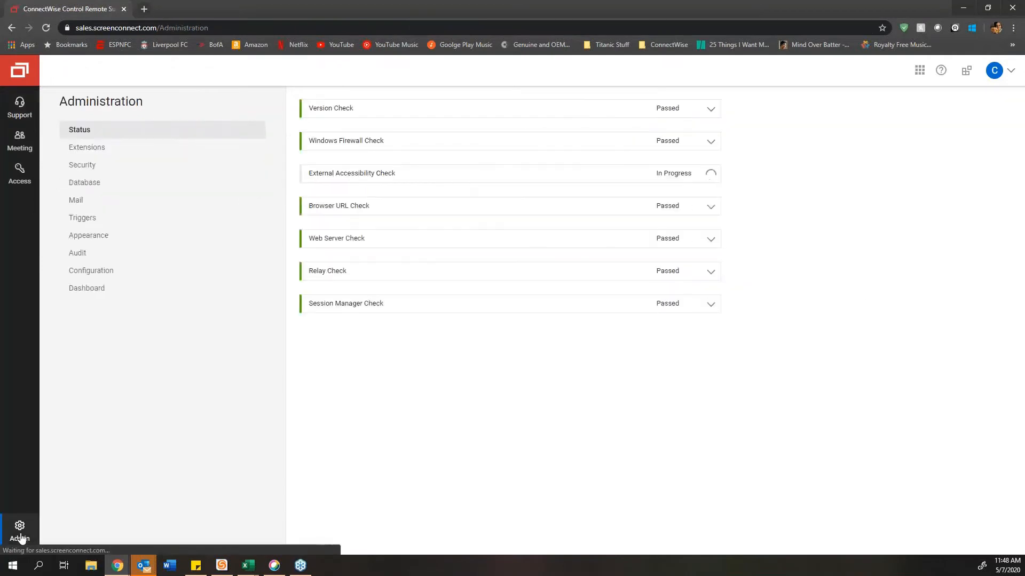
click(94, 147)
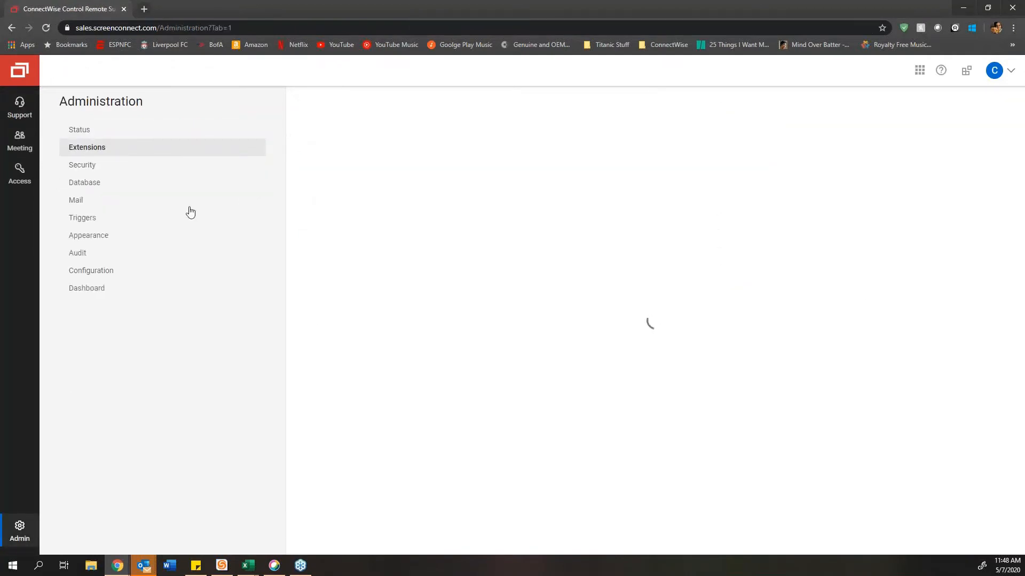
scroll(565, 316, down, 8)
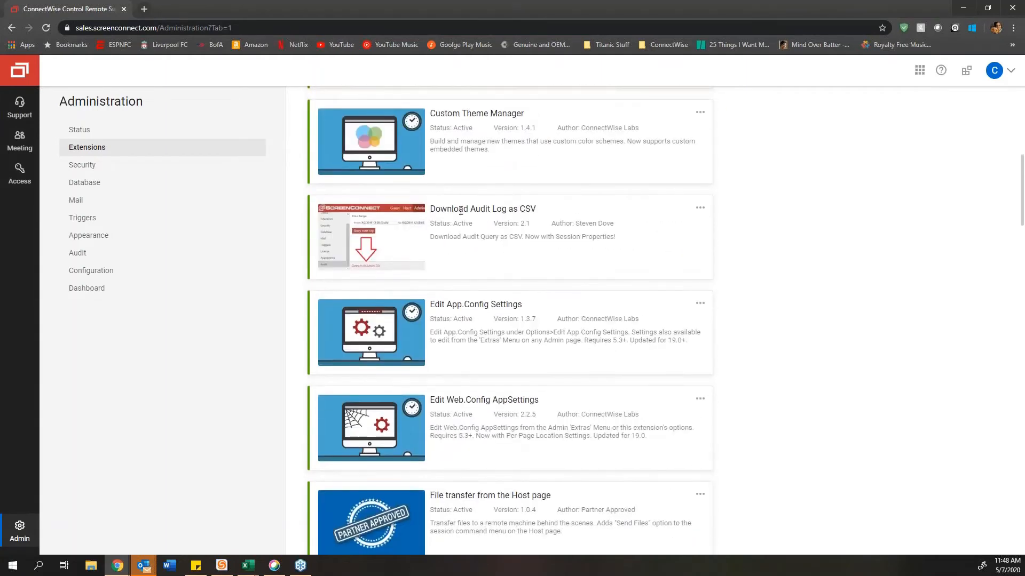
Step: Highlight the Download Audit Log as CSV, Edit App.Config Settings and Edit Web.Config AppSettings titles
drag(471, 208, 543, 215)
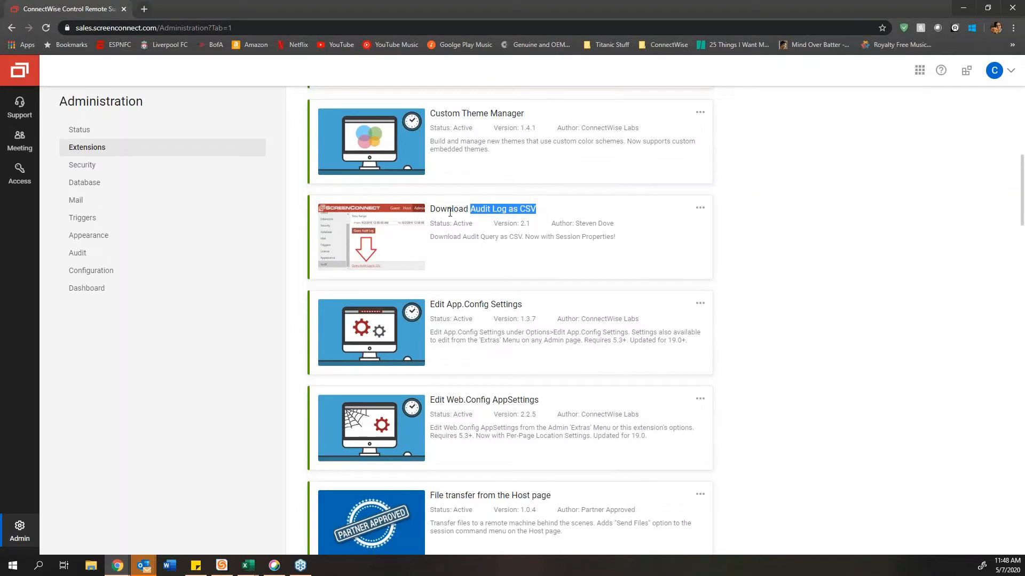
drag(450, 212, 535, 210)
click(699, 208)
click(496, 251)
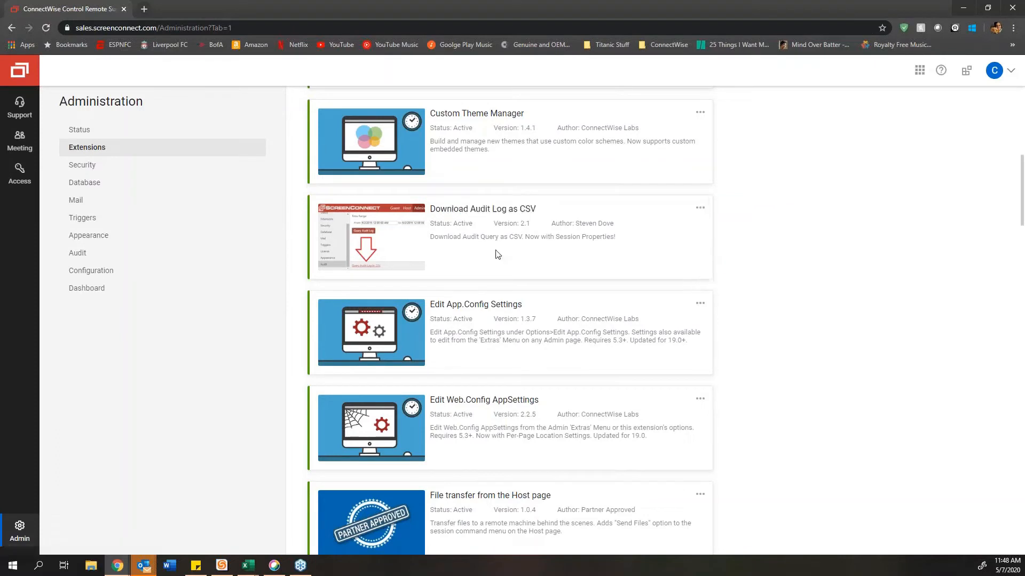
triple_click(510, 213)
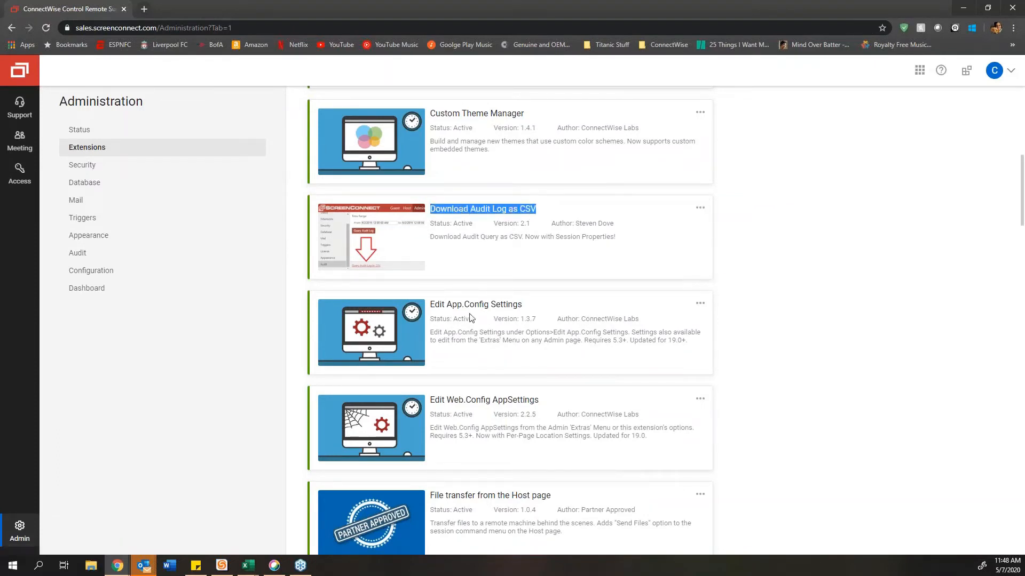
drag(427, 308, 600, 310)
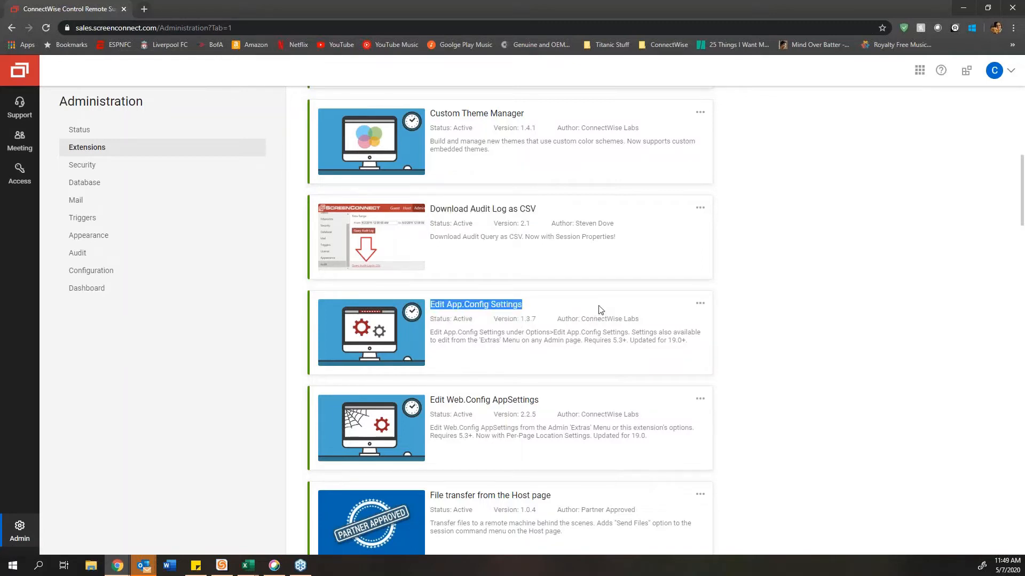
drag(539, 400, 432, 399)
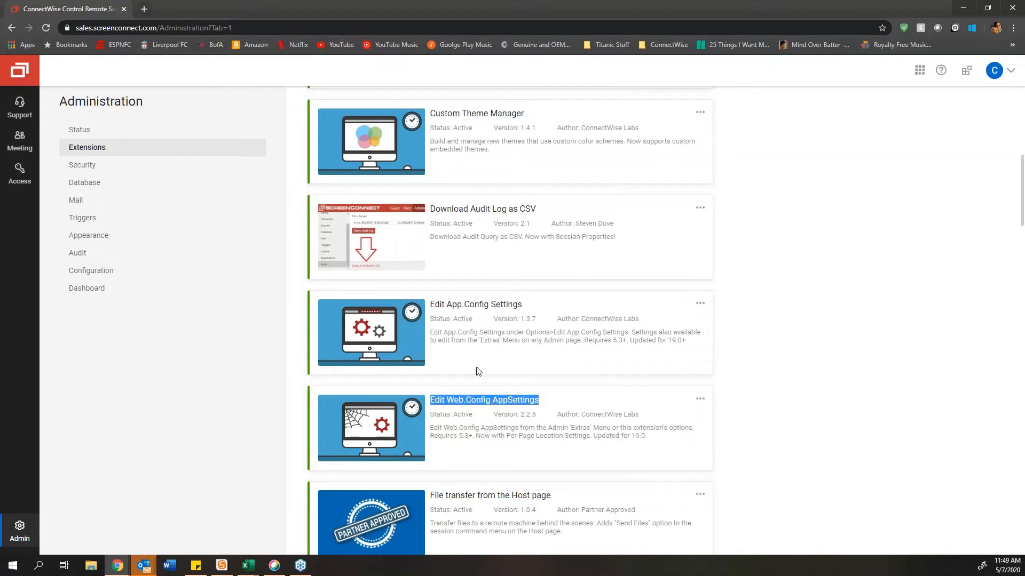
Step: Open the App.Config Editor and review its flags and values, including ColorTheme DarkTheme
click(668, 315)
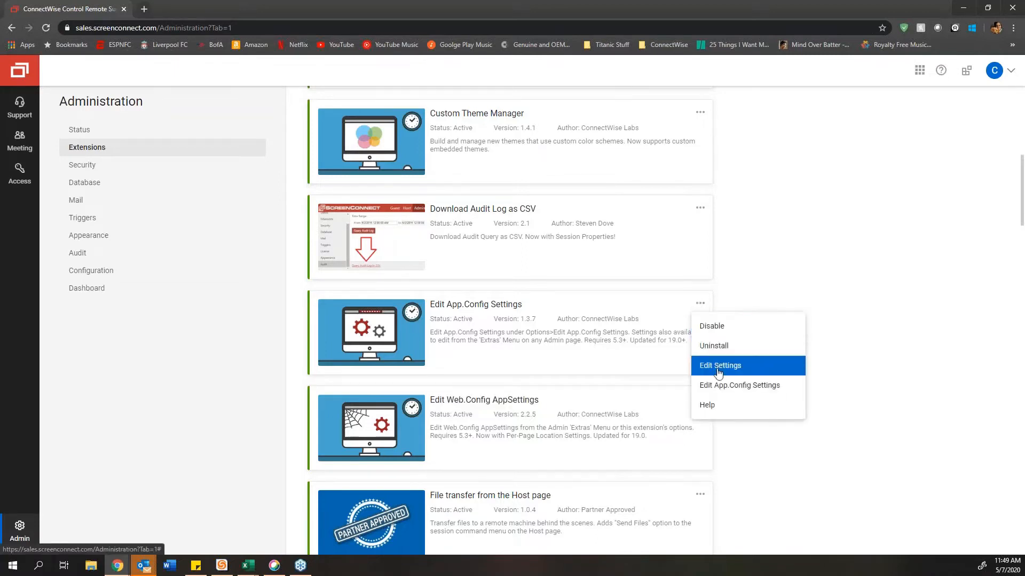
click(739, 386)
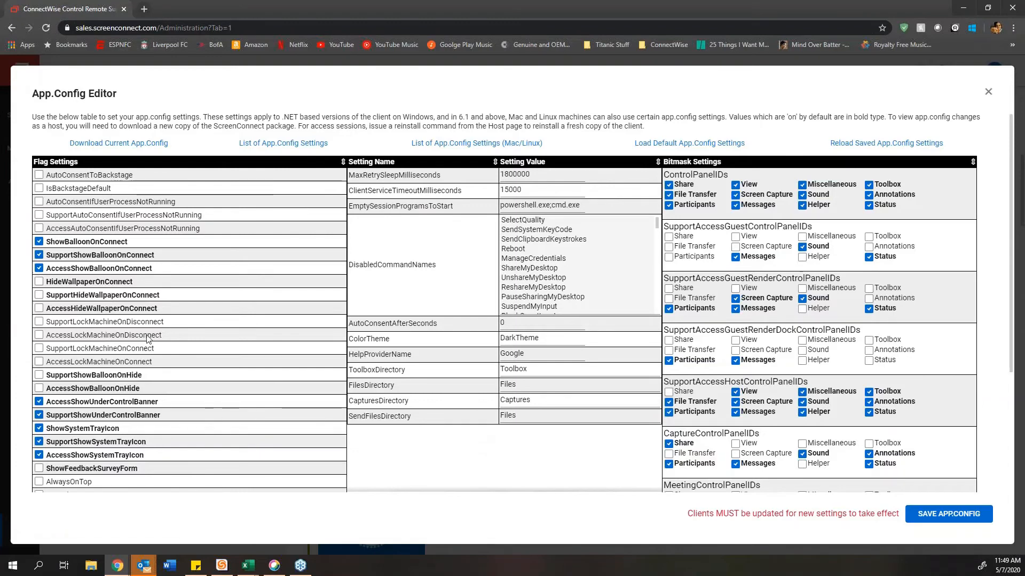
scroll(148, 421, down, 3)
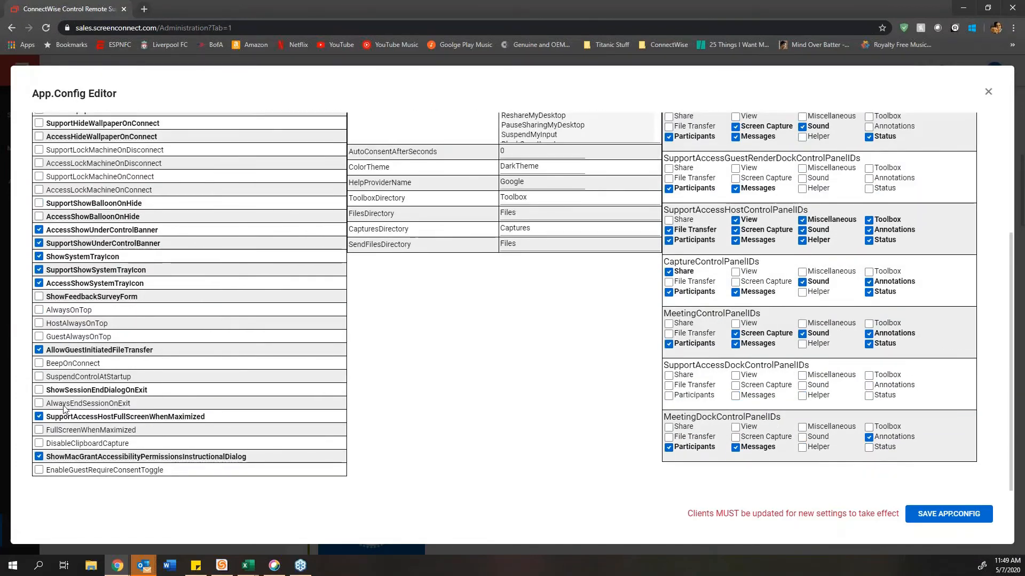
mouse_move(65, 409)
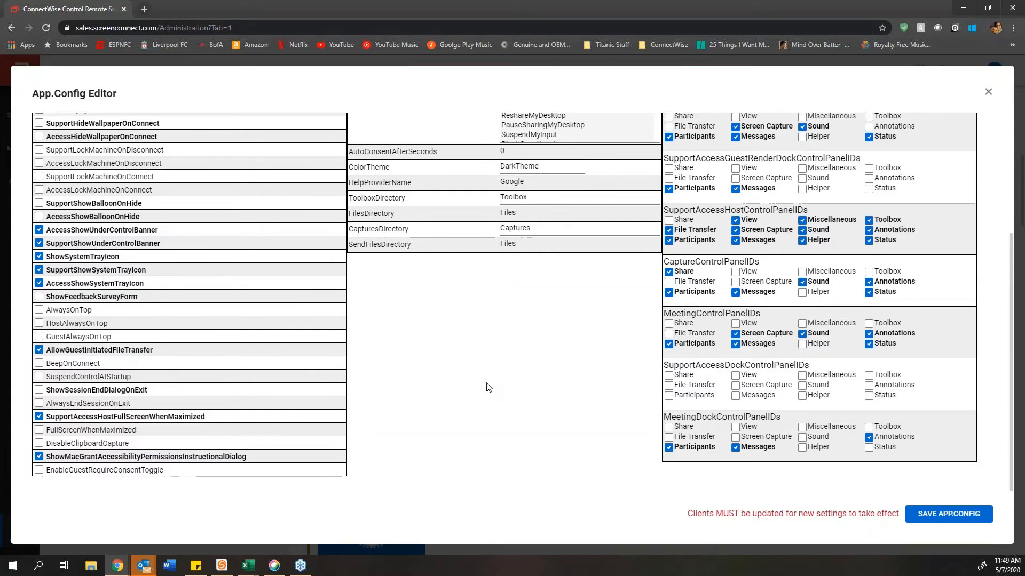
scroll(487, 386, up, 3)
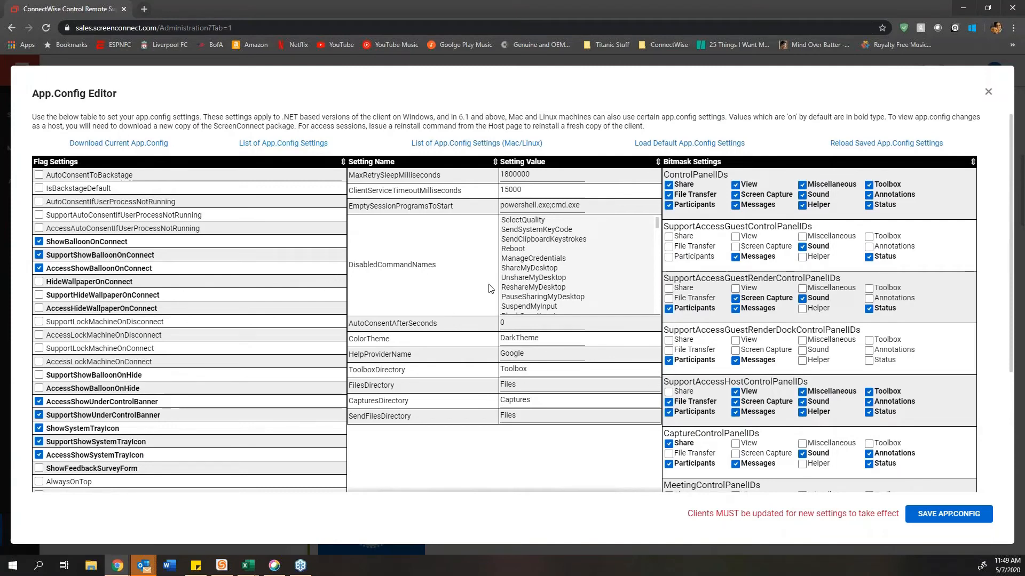
click(518, 339)
click(423, 288)
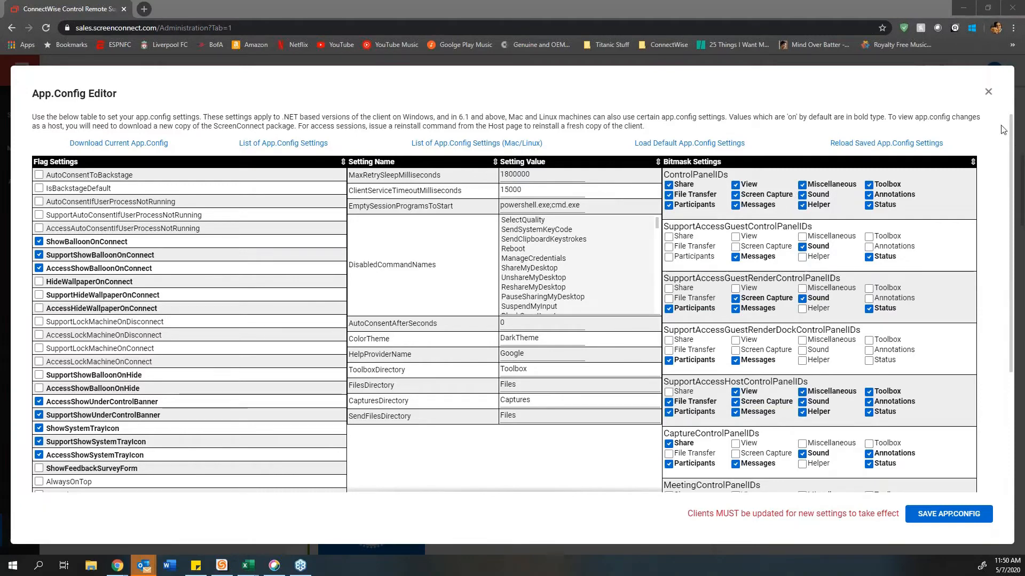
Step: Close the App.Config Editor and launch Edit Web.Config AppSettings, bringing up its restart warning
click(988, 93)
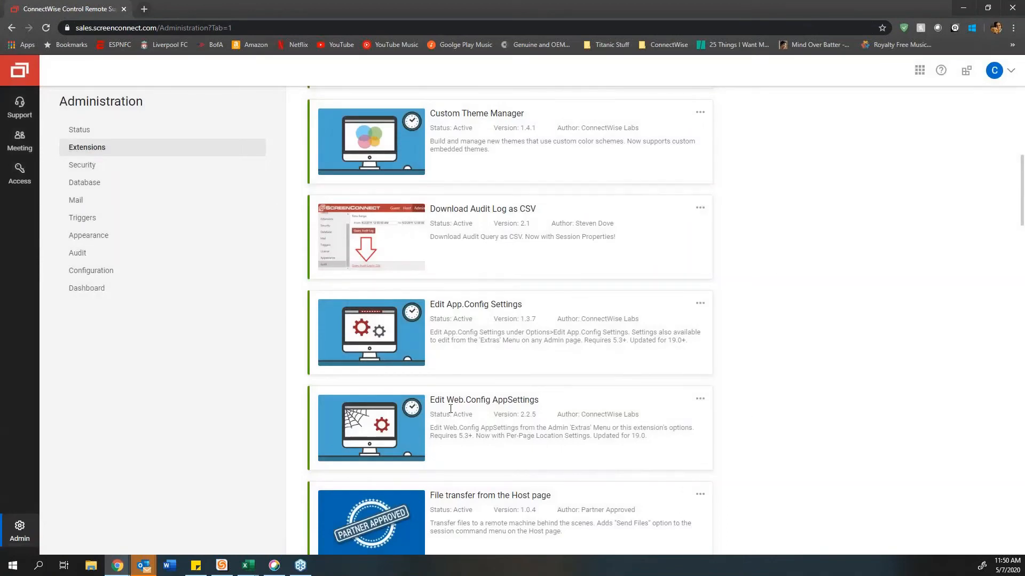
click(700, 399)
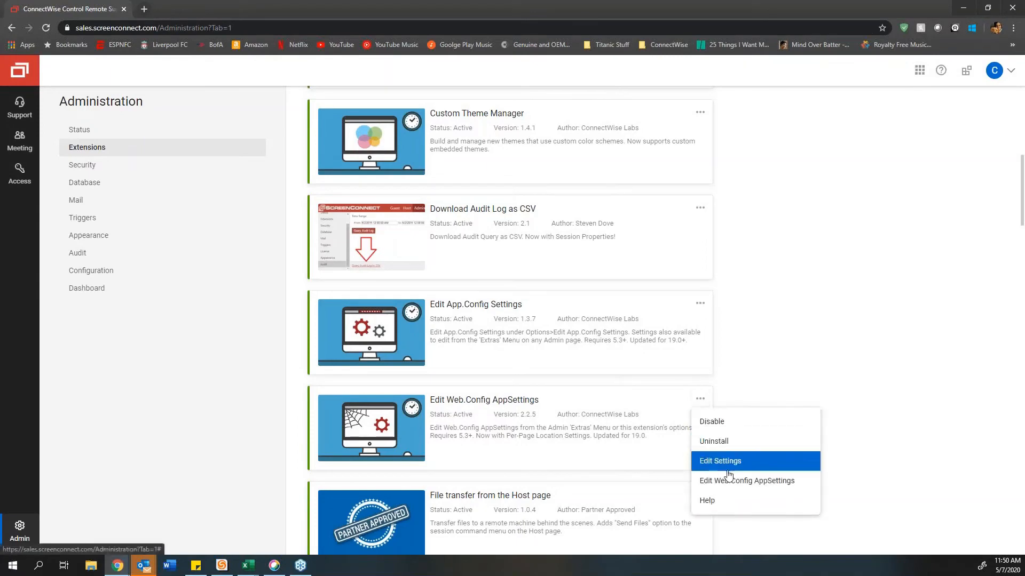
click(748, 482)
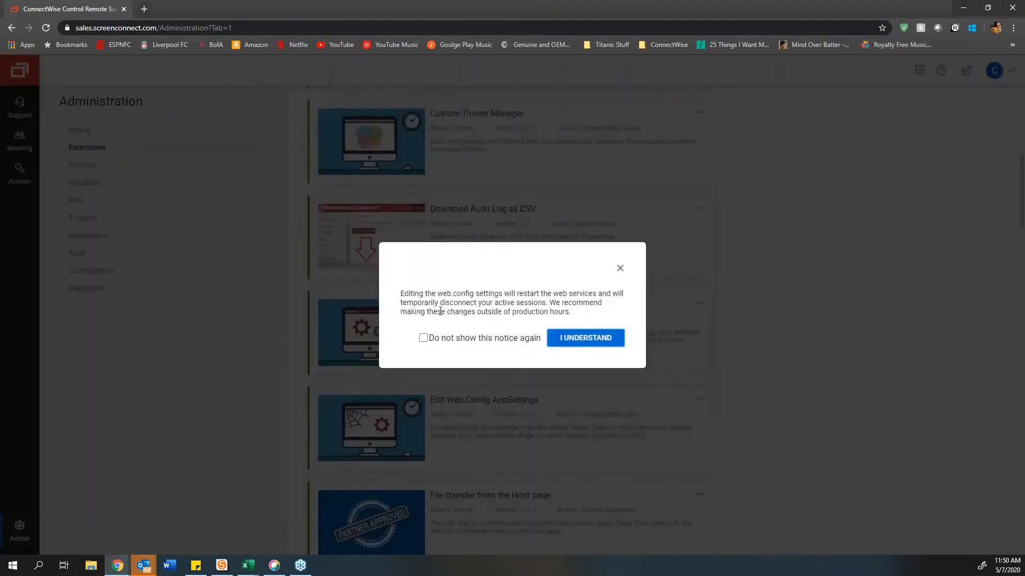
click(563, 341)
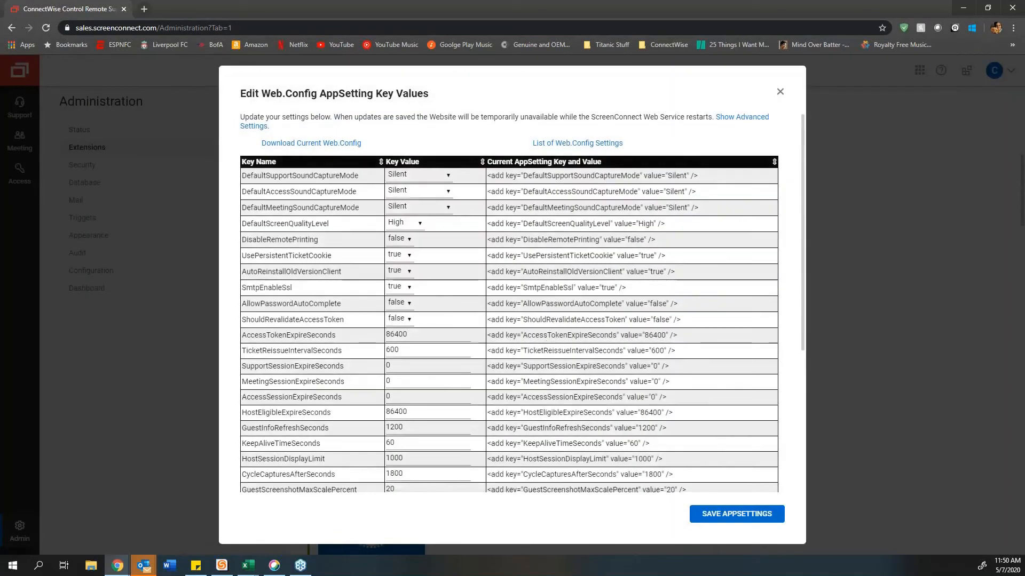
scroll(458, 362, down, 4)
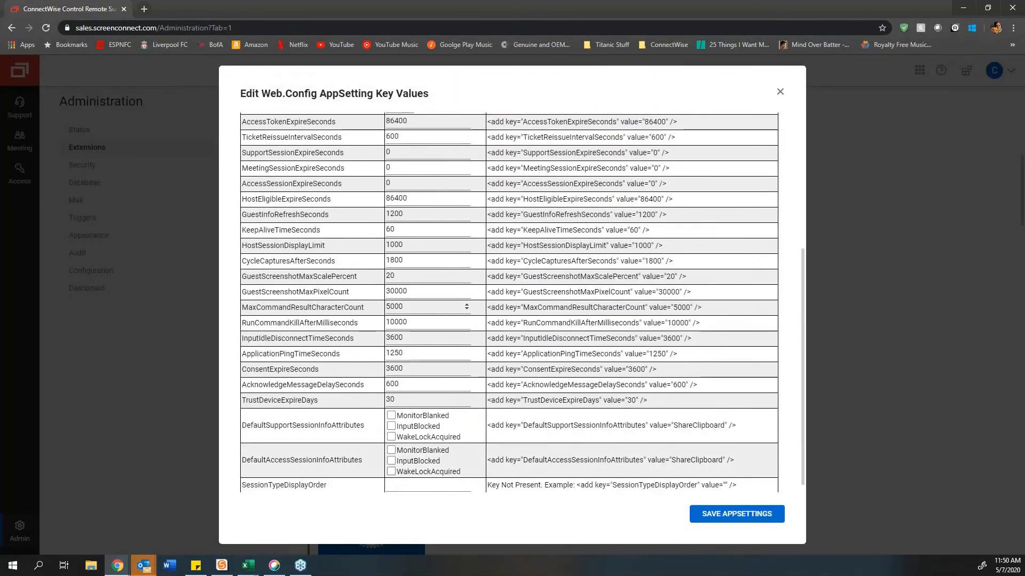
scroll(458, 362, up, 3)
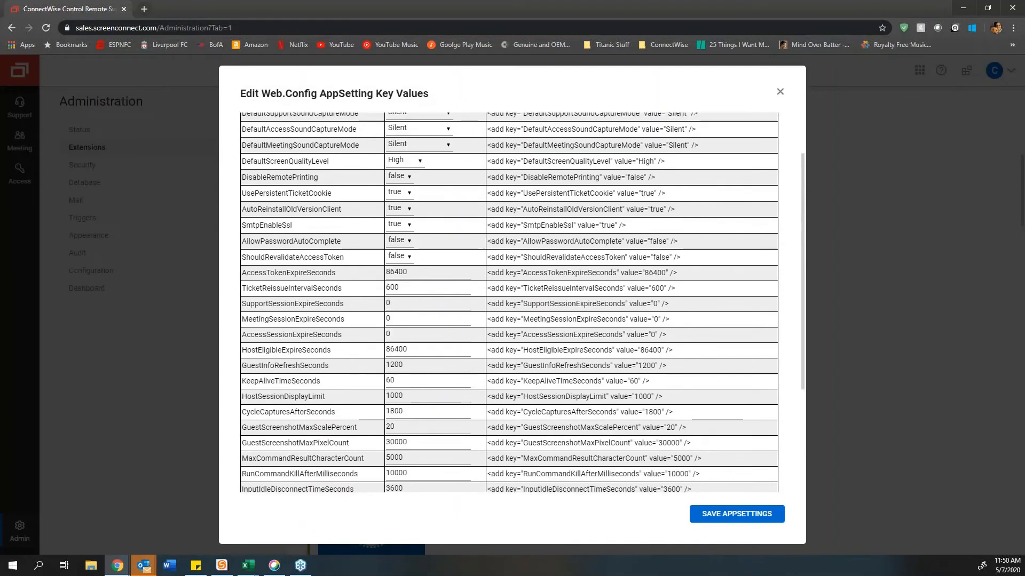
scroll(509, 303, up, 2)
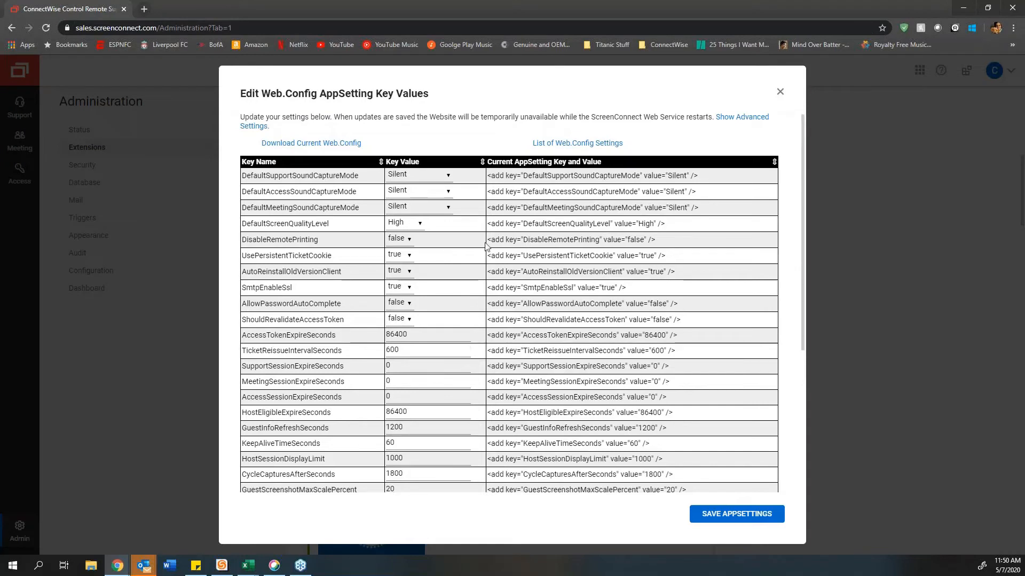
mouse_move(488, 203)
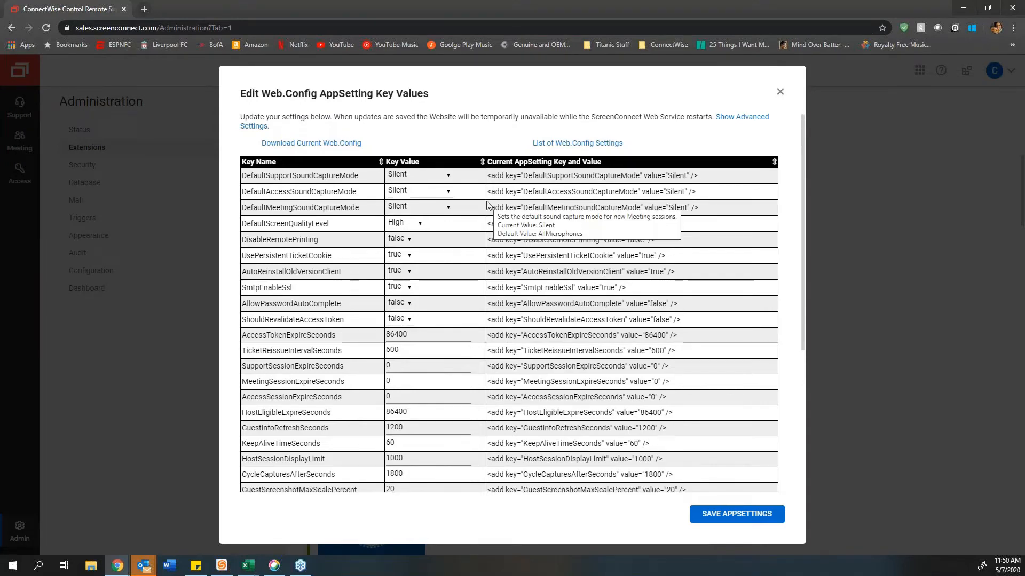
mouse_move(755, 203)
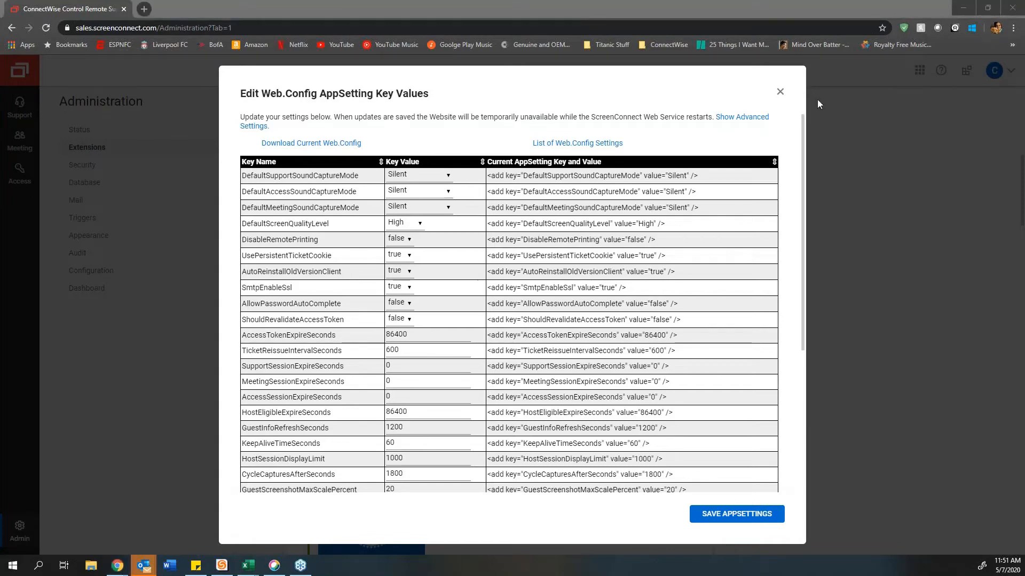
Step: Close the Web.Config editor and scroll the Extensions list to highlight Guest Initiated Chat
click(780, 92)
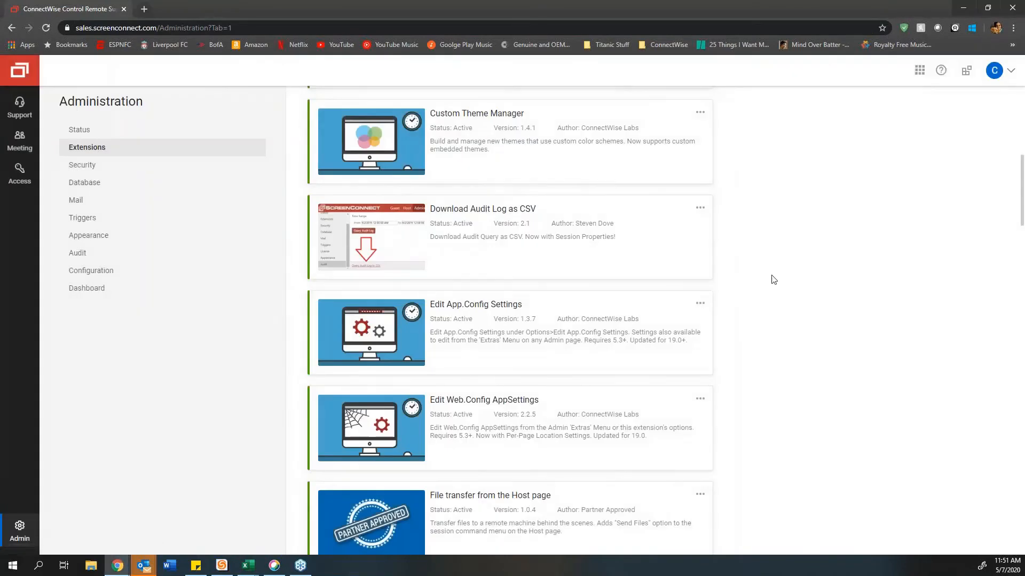
scroll(774, 279, down, 6)
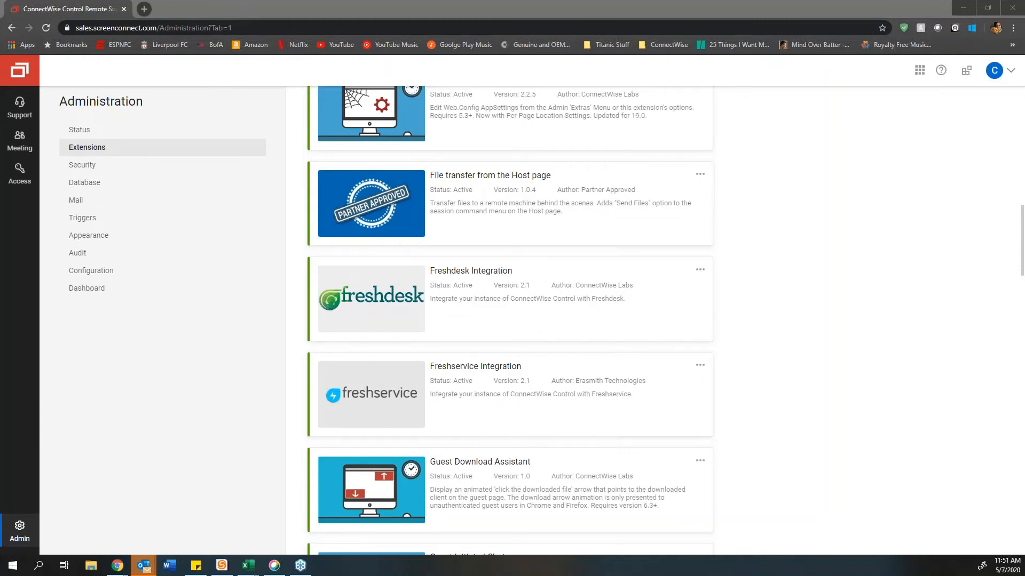
scroll(819, 359, down, 3)
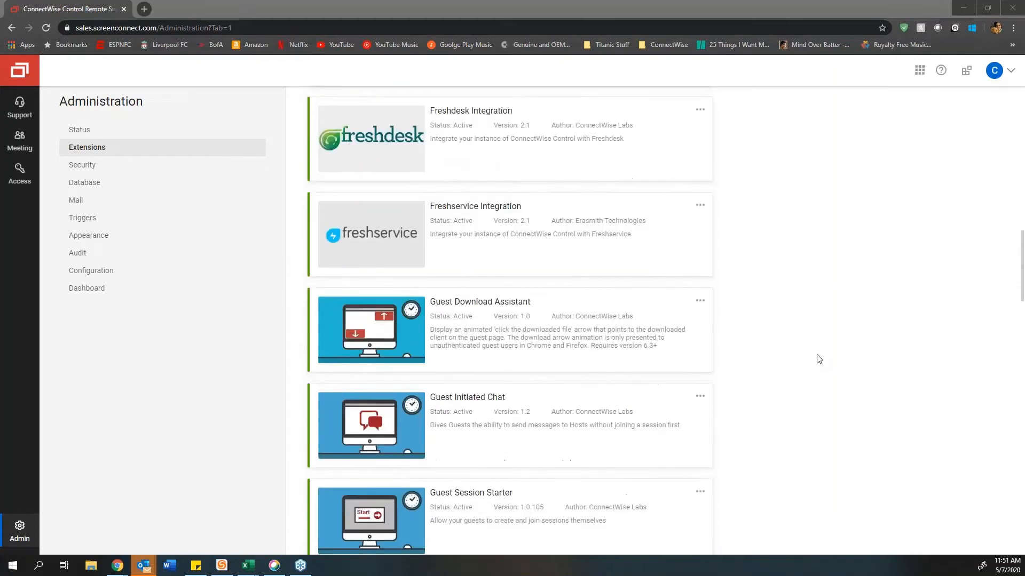
scroll(819, 359, up, 1)
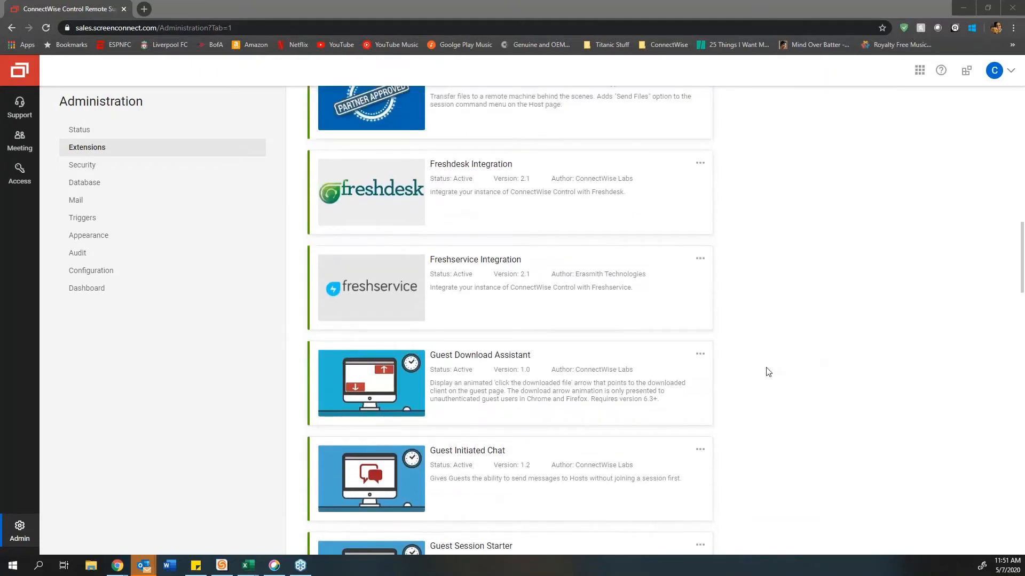
scroll(767, 371, down, 1)
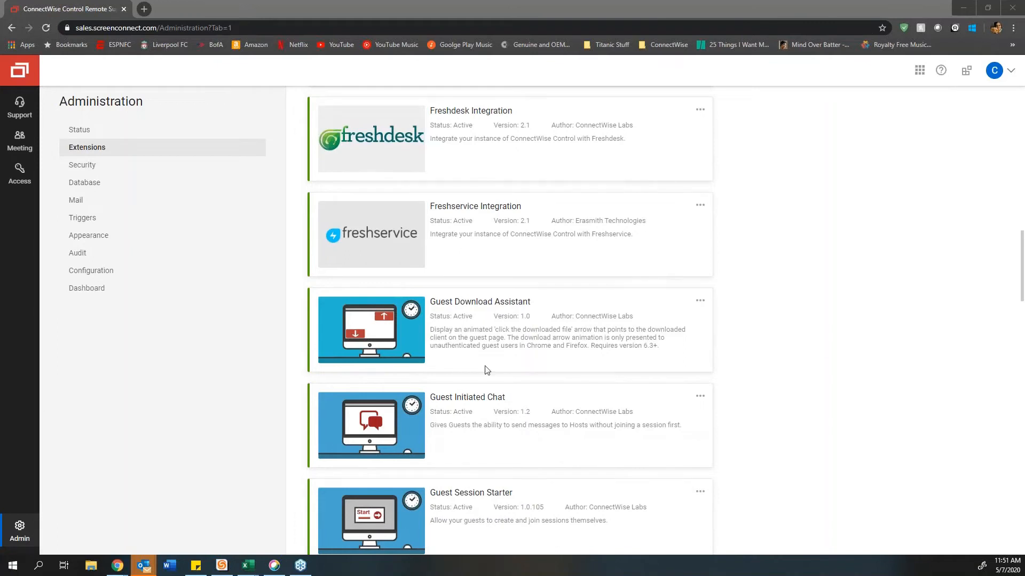
scroll(487, 369, down, 1)
drag(505, 344, 433, 347)
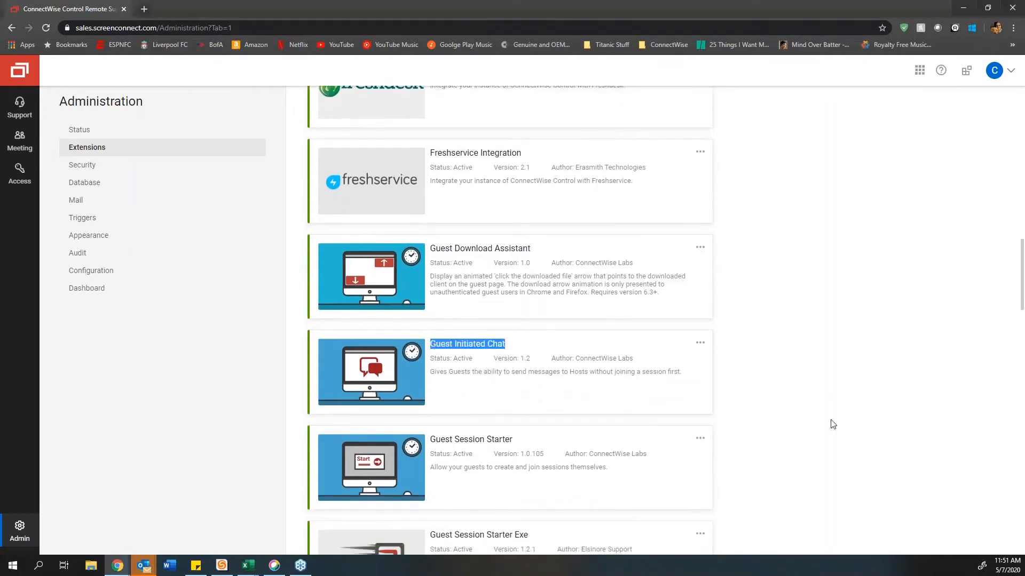
Step: In a new tab, go to the sales.screenconnect.com home address without the suggested path
click(143, 9)
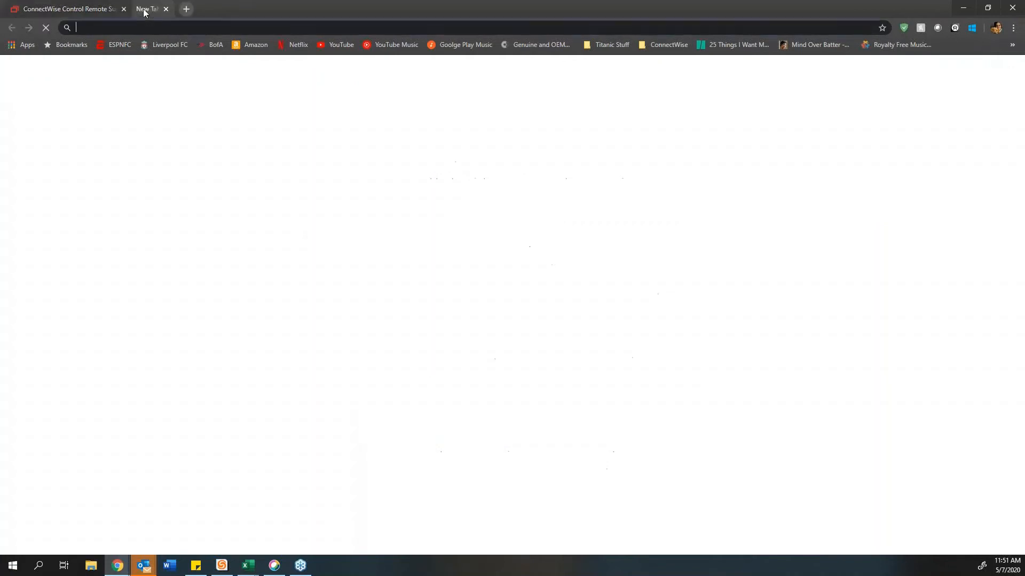
text(sales)
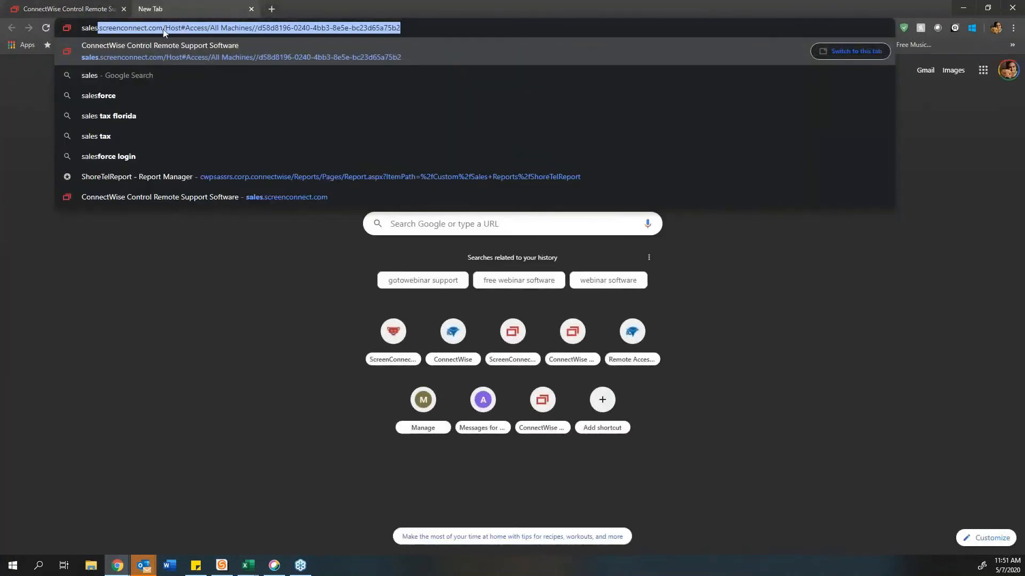
drag(165, 28, 578, 28)
key(BackSpace)
key(Return)
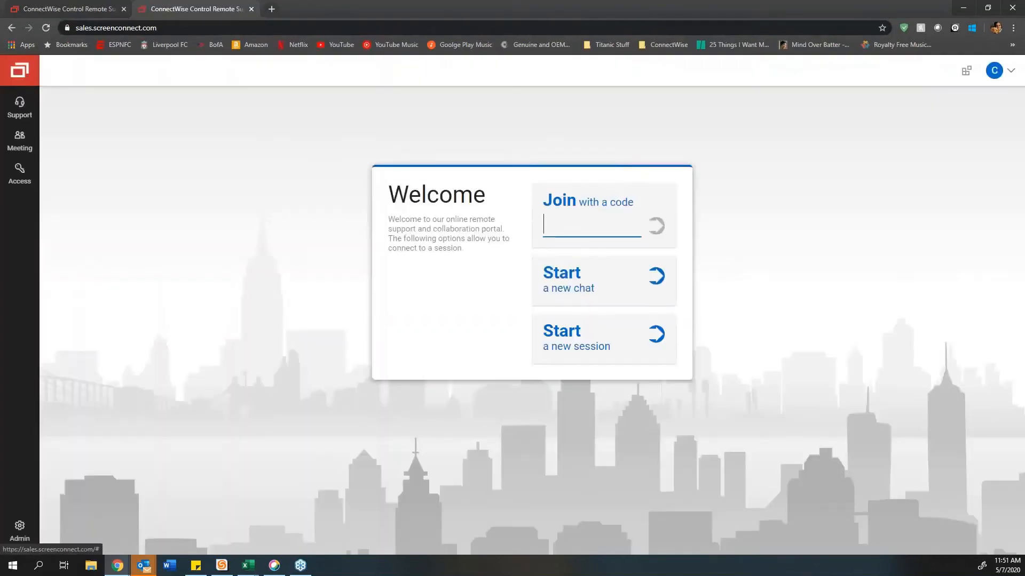
Step: Fill the guest chat form with a placeholder name, email and message, and start the chat
click(603, 280)
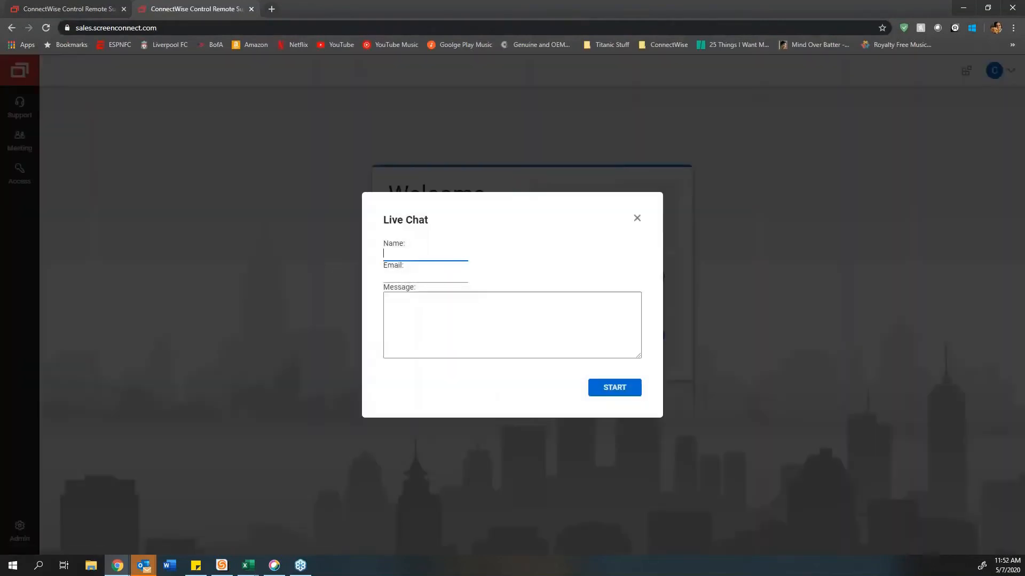
text(fdfasd)
click(426, 275)
text(fdsafasd)
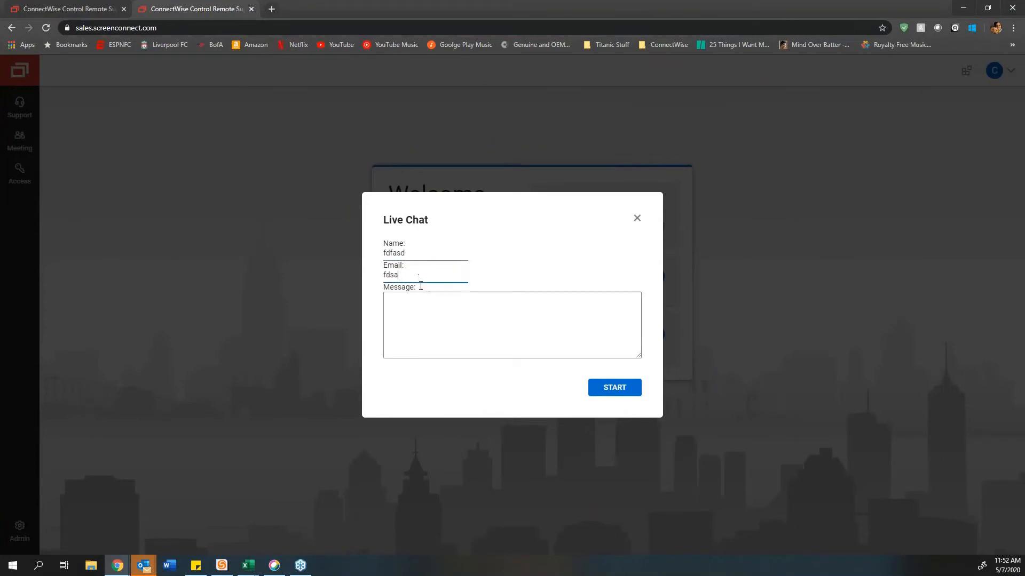
click(465, 336)
text(fasdfasdfas)
click(614, 389)
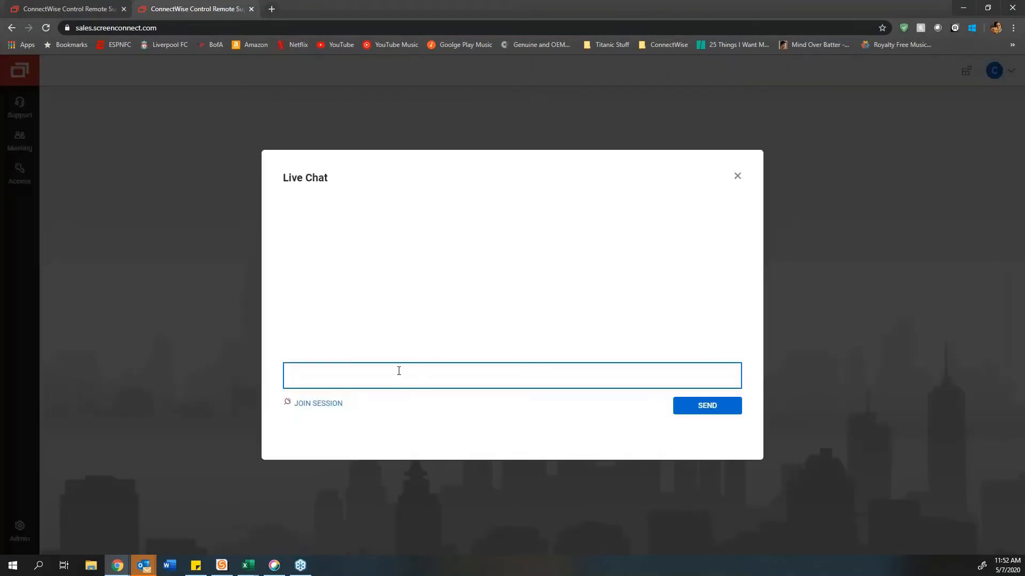
Step: Send a test chat message, close the chat window, and go to the Support sessions page
text(fdsafdsafdsafdsaf)
click(700, 407)
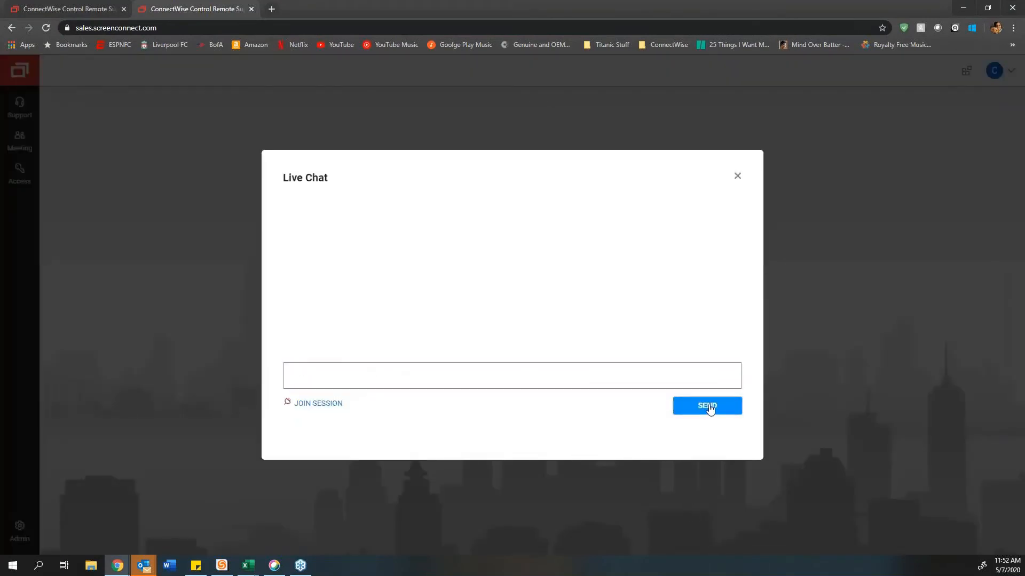
click(737, 176)
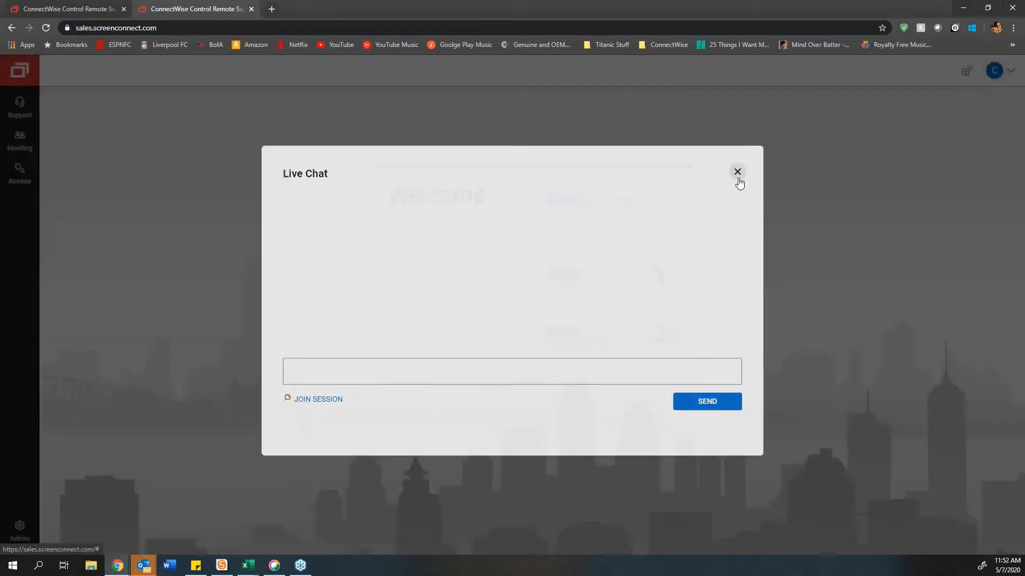
click(20, 106)
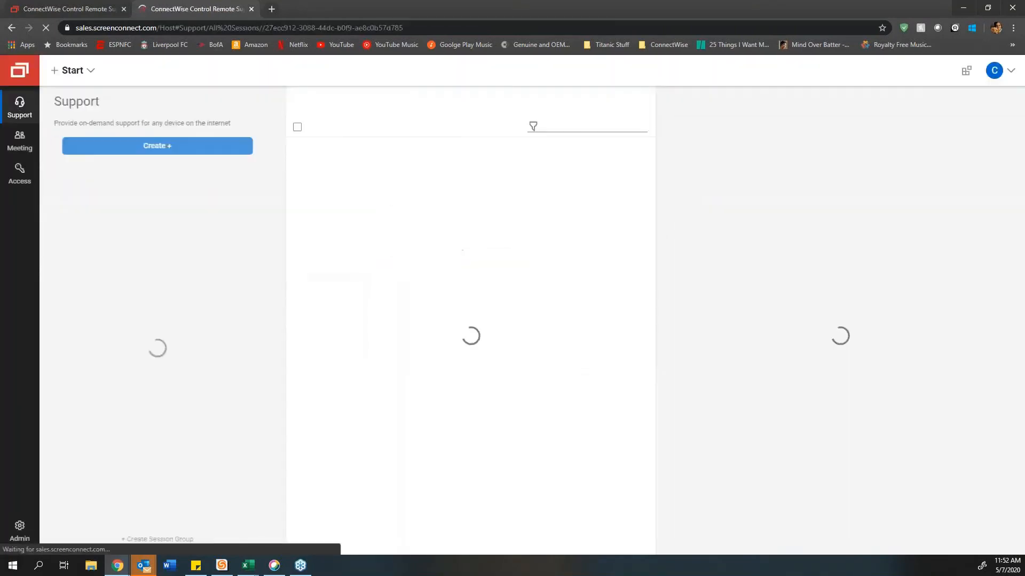
Step: Show all support sessions and open the new guest chat session's details
click(222, 178)
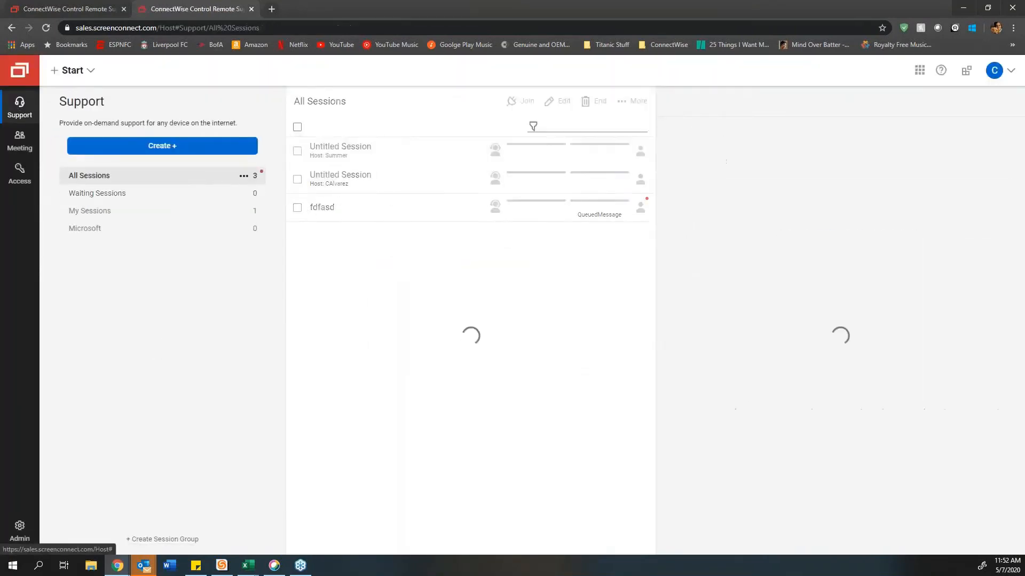
click(336, 212)
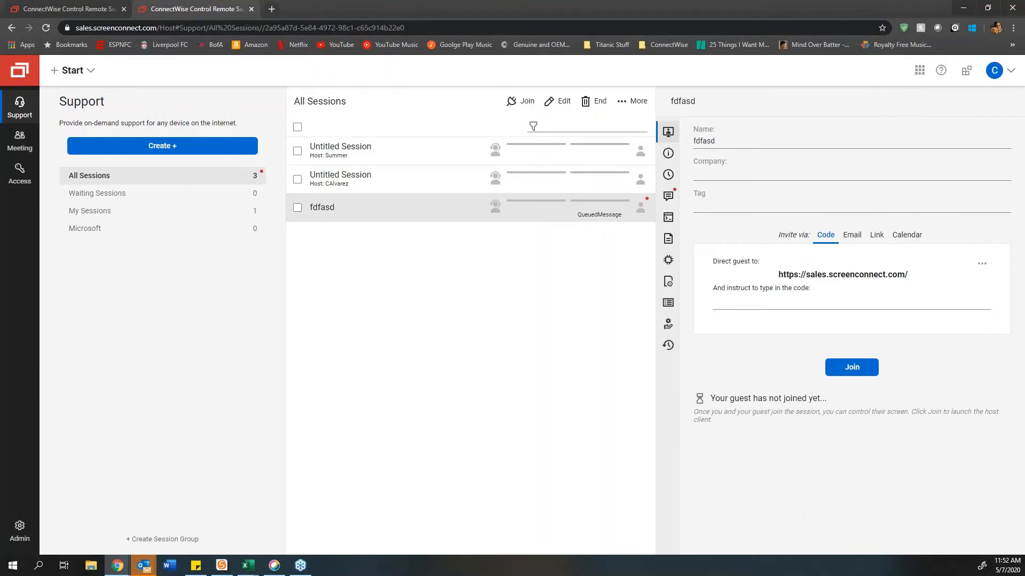
Step: Back in the first tab's Extensions list, check the Remote Diagnostics Toolkit options
click(66, 9)
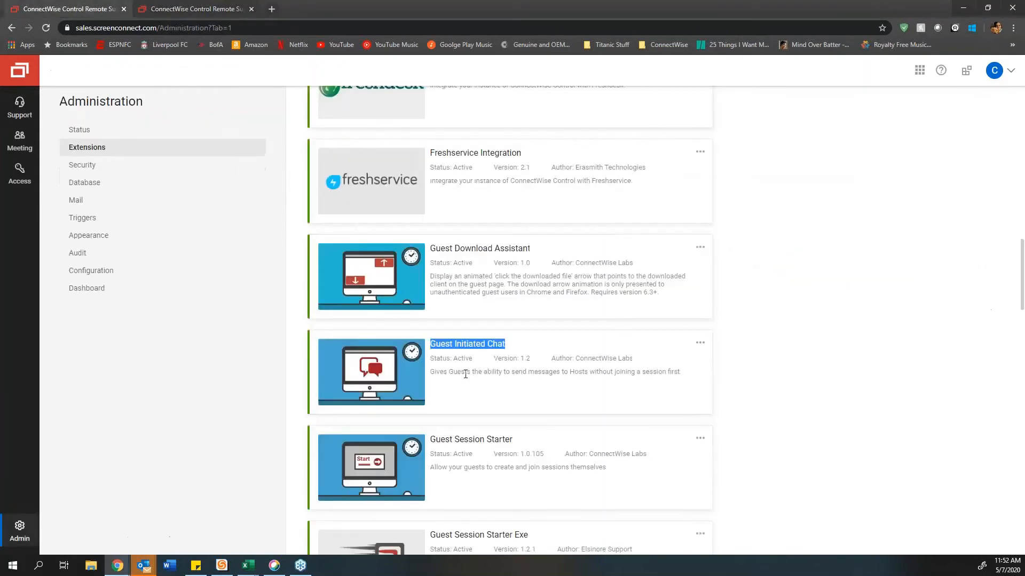
scroll(527, 405, down, 2)
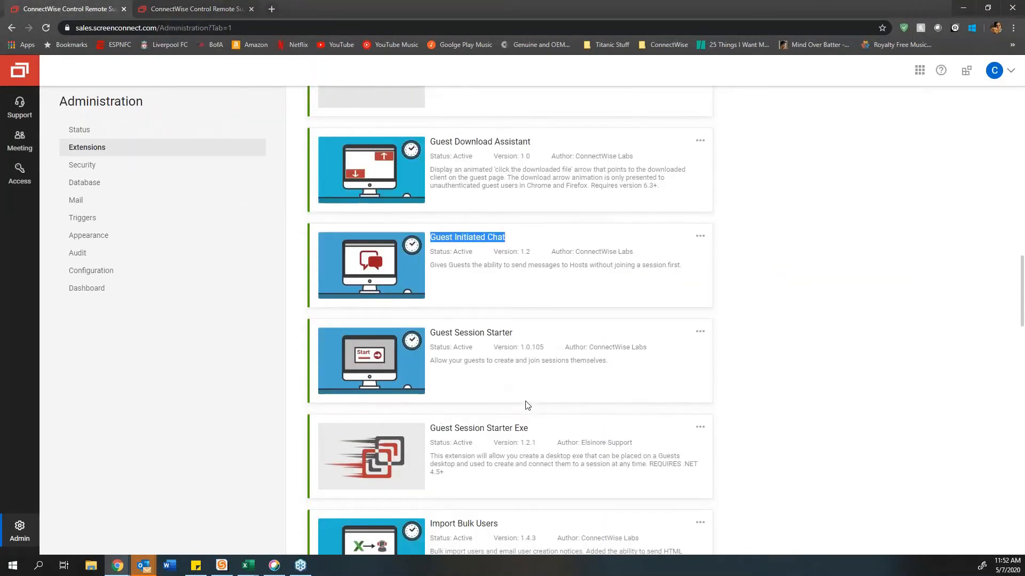
scroll(527, 406, down, 2)
scroll(606, 392, down, 6)
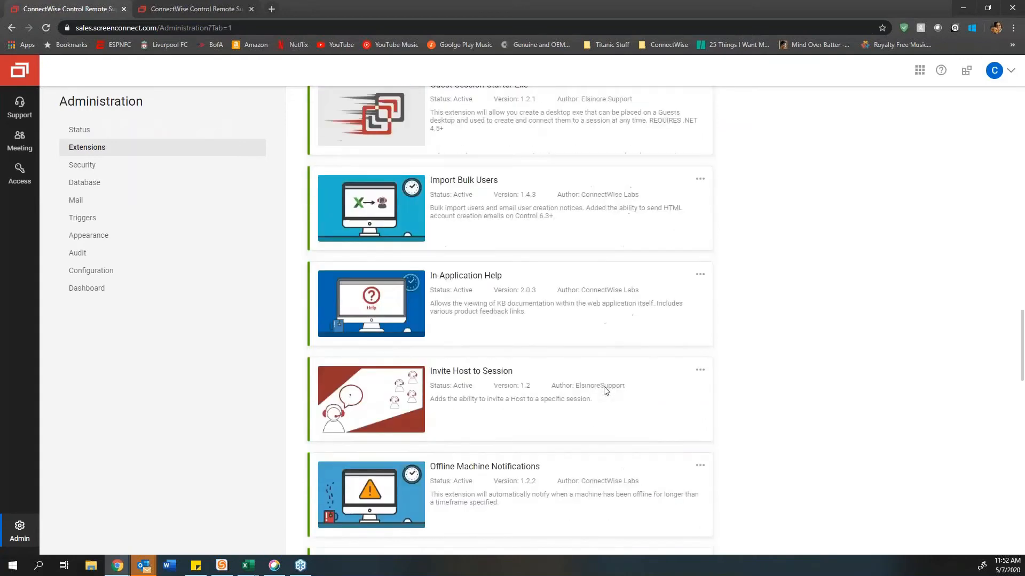
scroll(639, 388, down, 4)
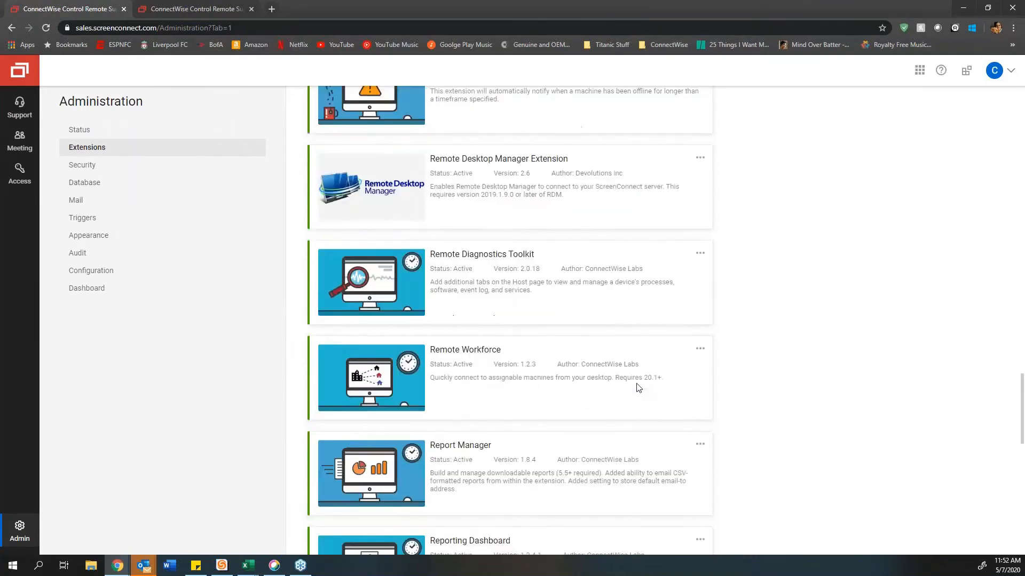
click(701, 255)
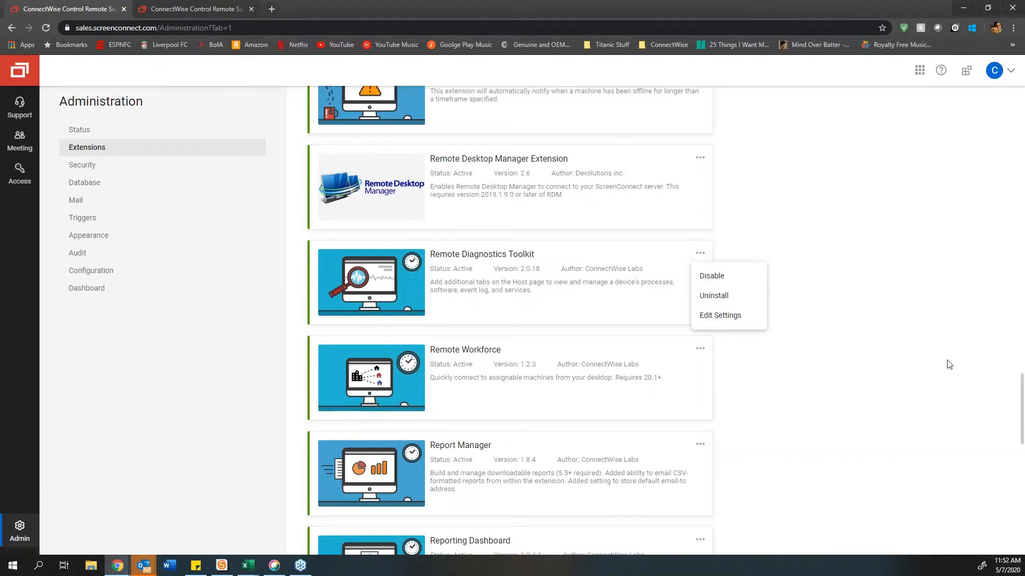
click(885, 374)
Step: Check the Reporting Dashboard options and scroll to the end of the extensions list
scroll(883, 373, down, 4)
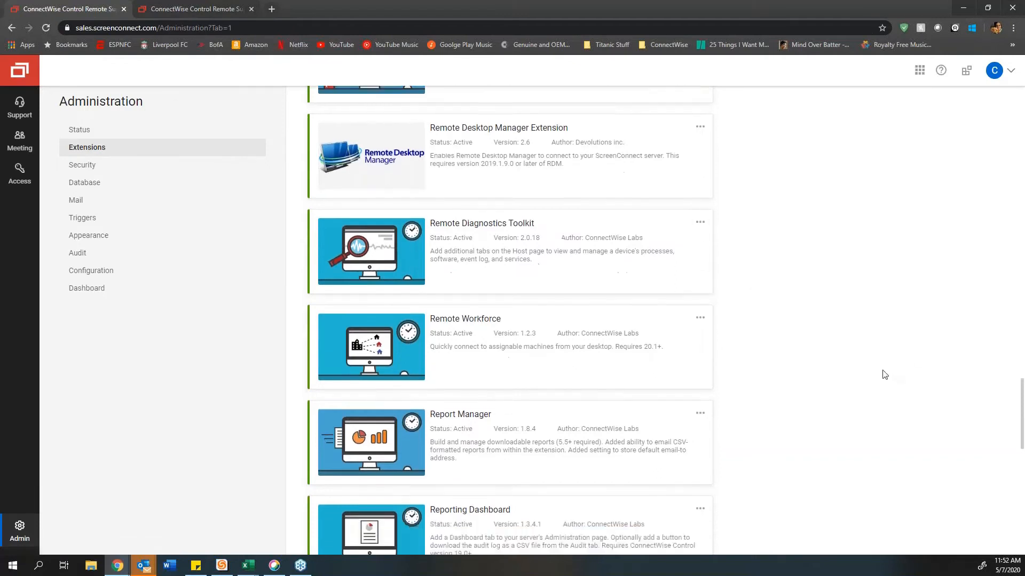
click(699, 326)
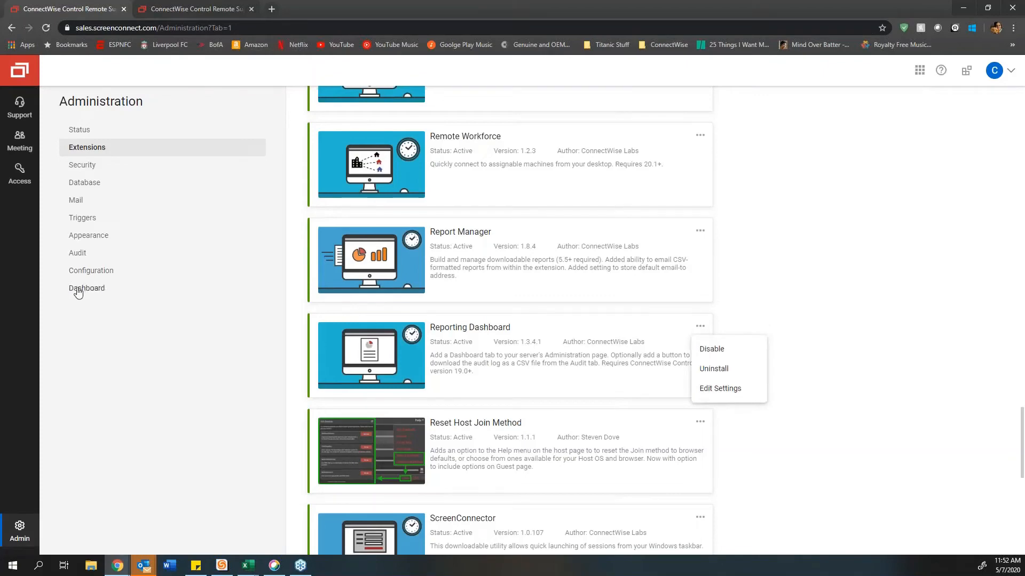
click(869, 343)
scroll(870, 343, down, 9)
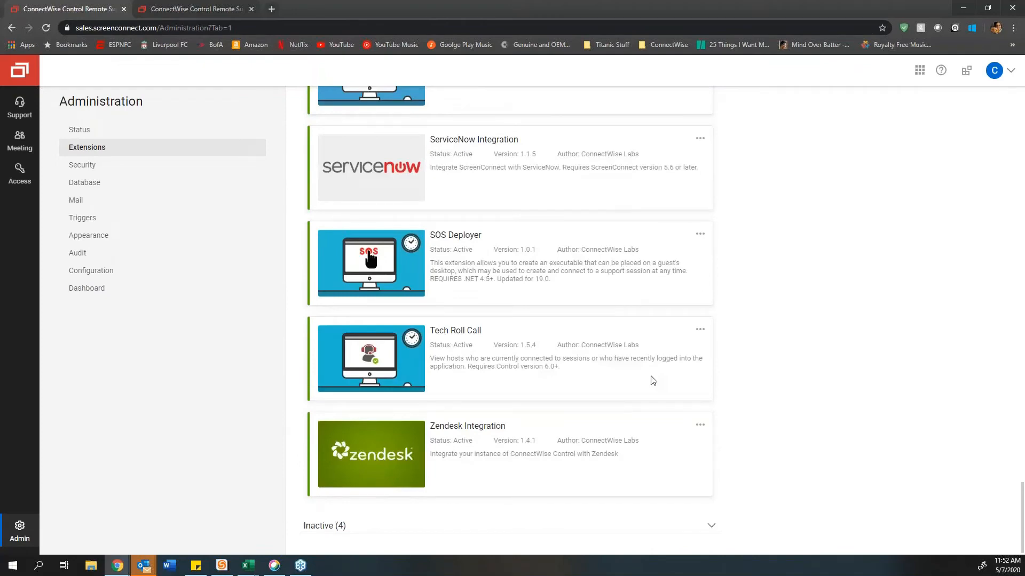
scroll(652, 380, up, 20)
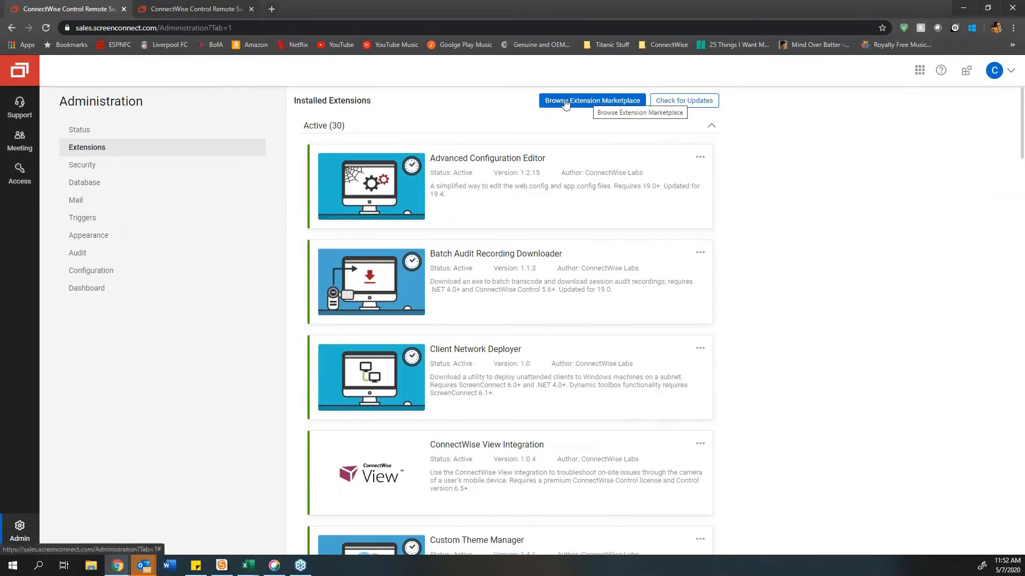
click(585, 102)
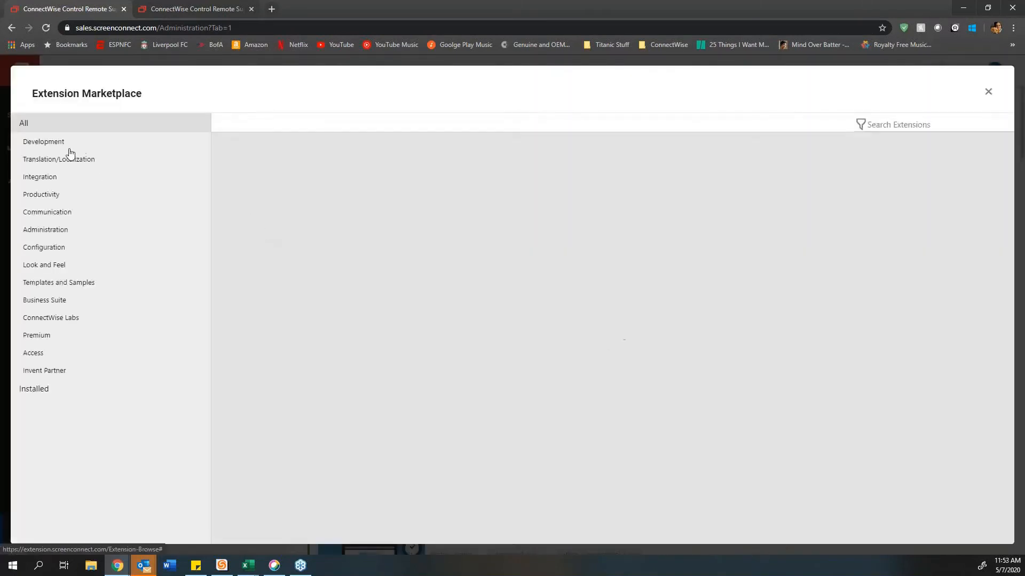
scroll(418, 287, down, 15)
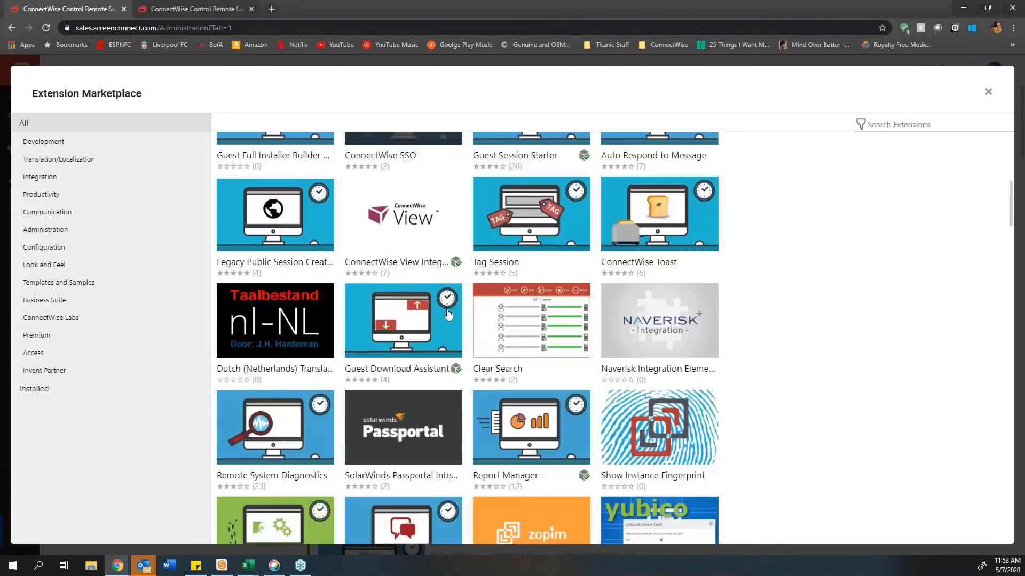
scroll(447, 315, down, 5)
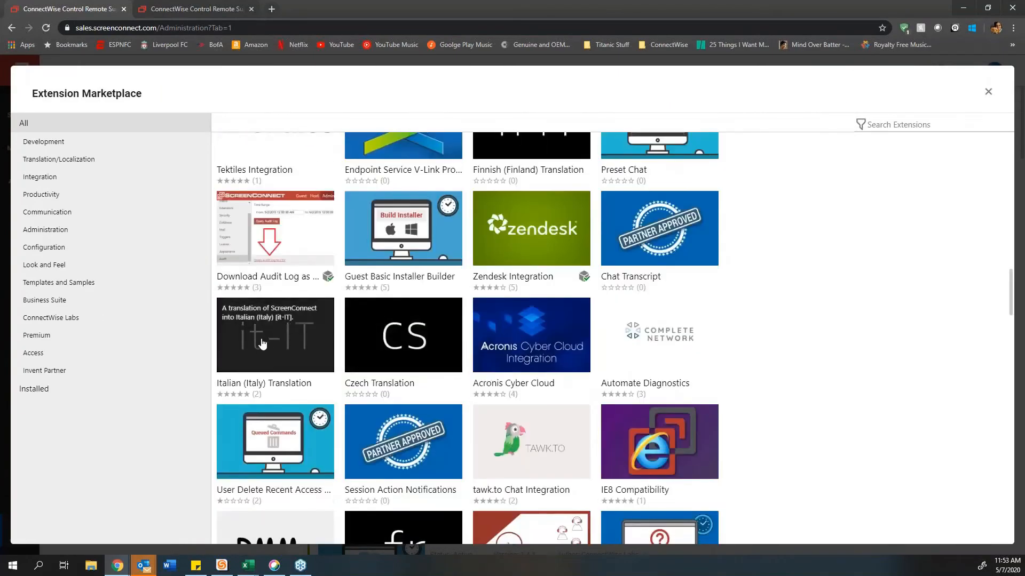
click(45, 336)
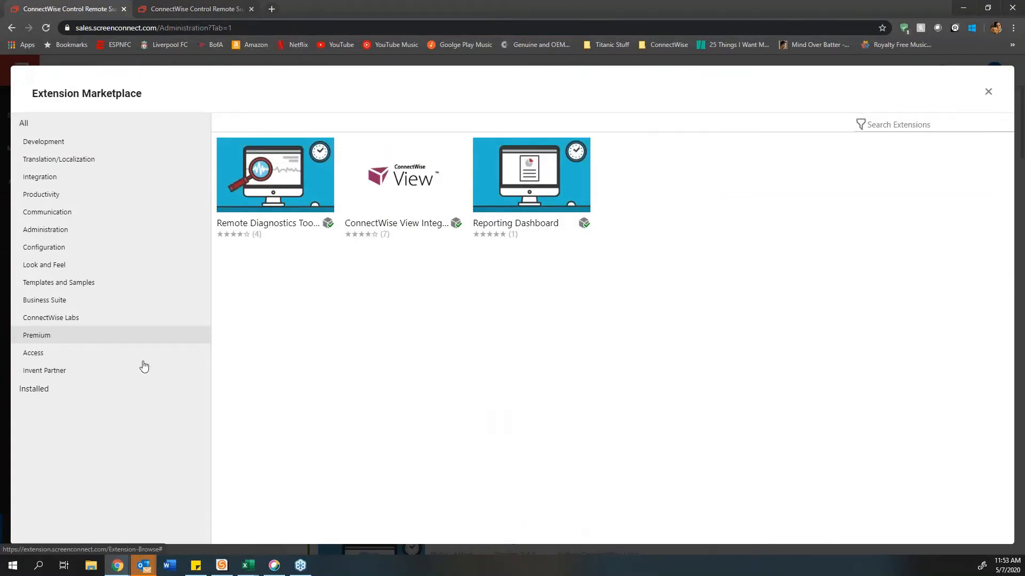
click(55, 355)
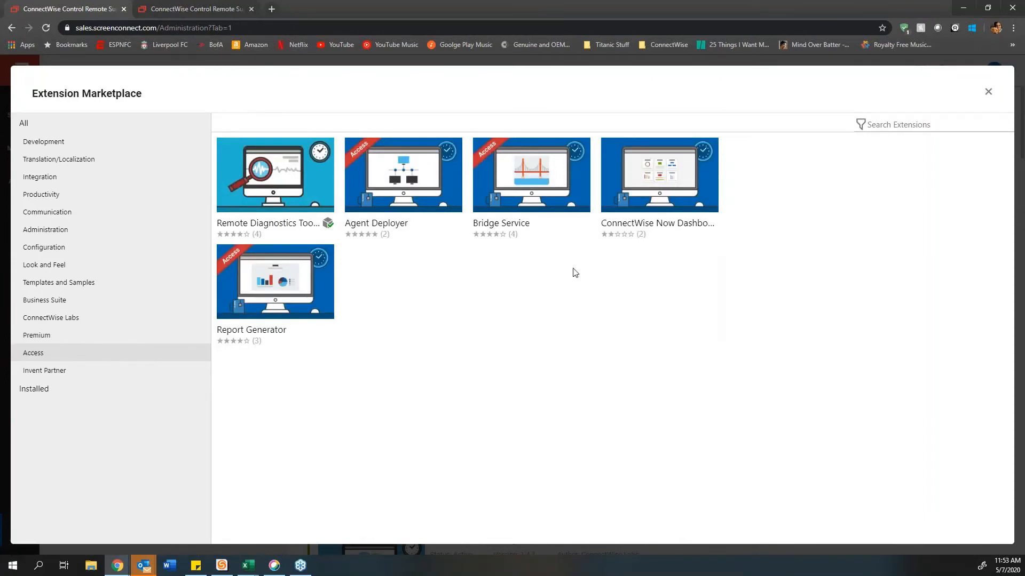
mouse_move(378, 153)
click(51, 390)
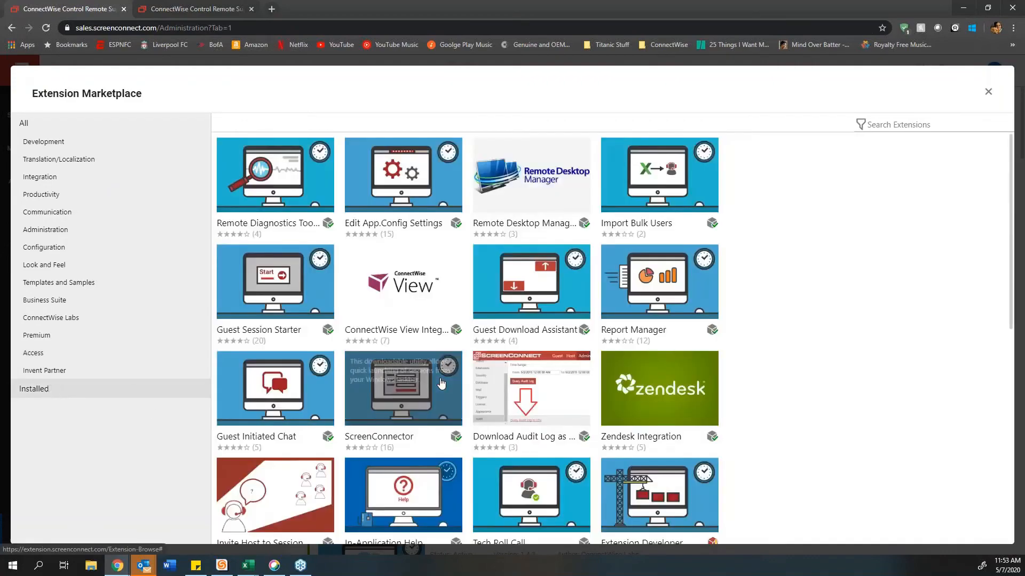
scroll(412, 386, down, 3)
scroll(404, 229, down, 4)
scroll(404, 229, up, 7)
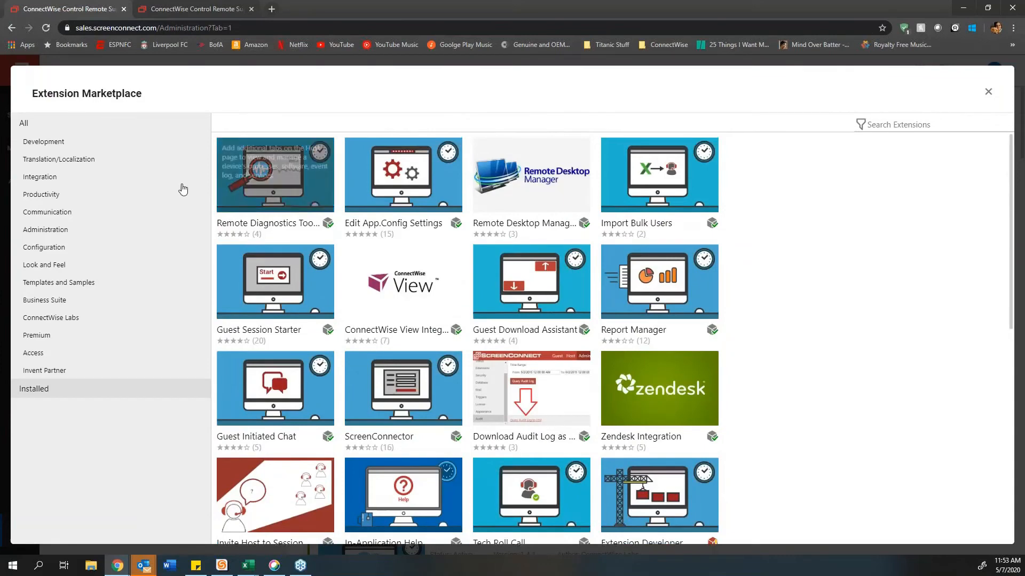
click(48, 128)
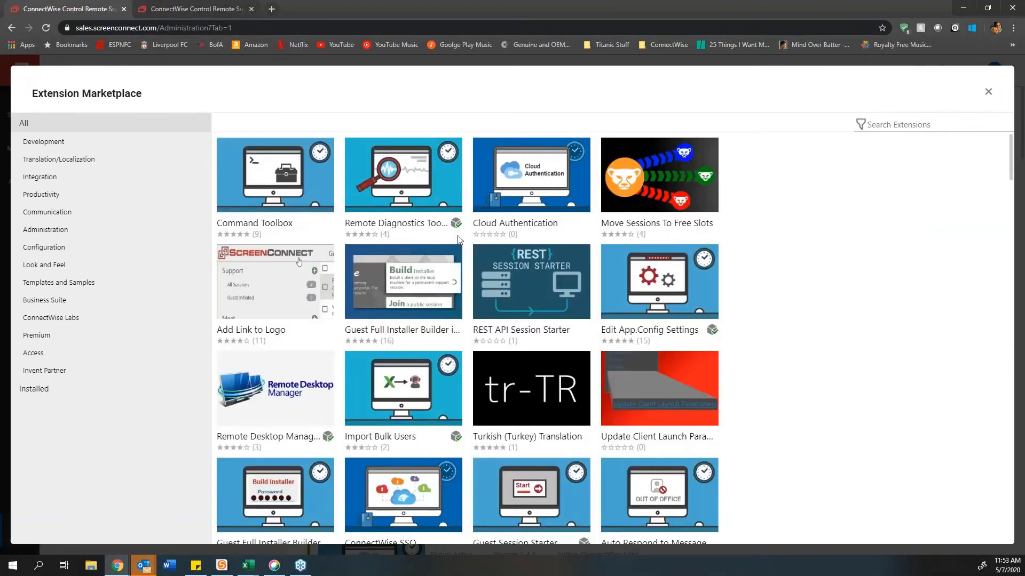
click(987, 91)
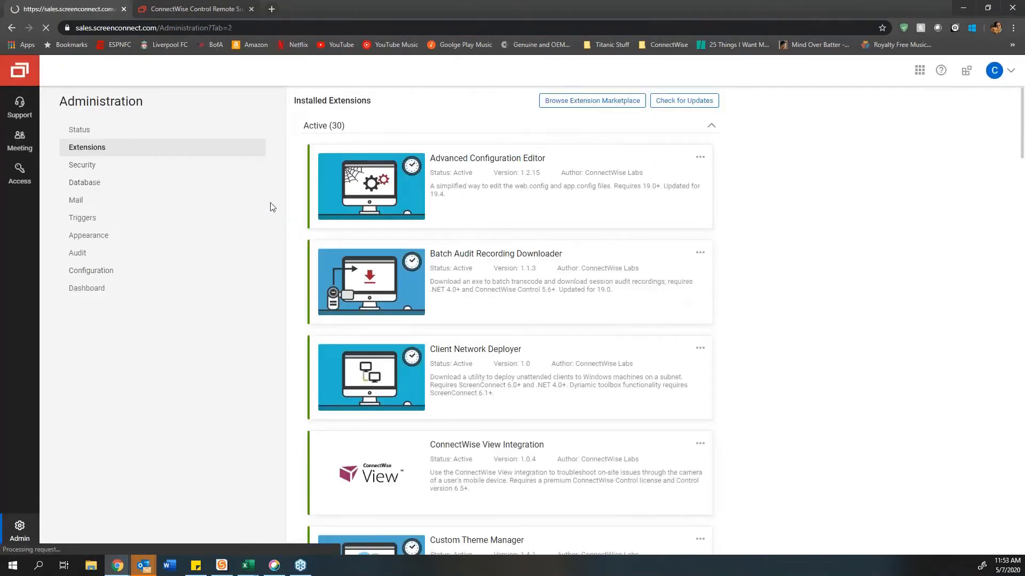
Step: Open the Security page, expand the Internal user table, and scroll through user sources and roles
click(151, 170)
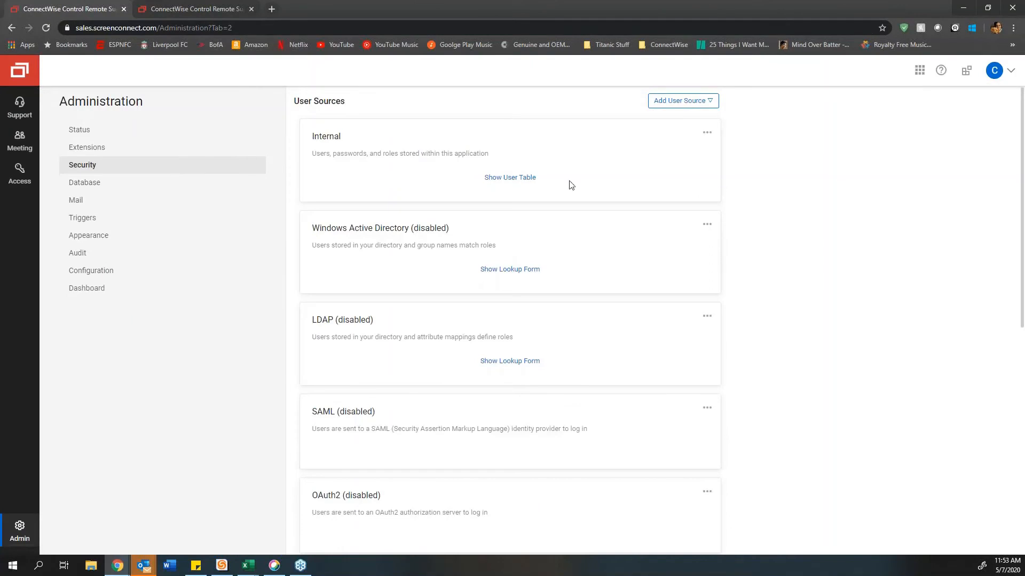
click(518, 178)
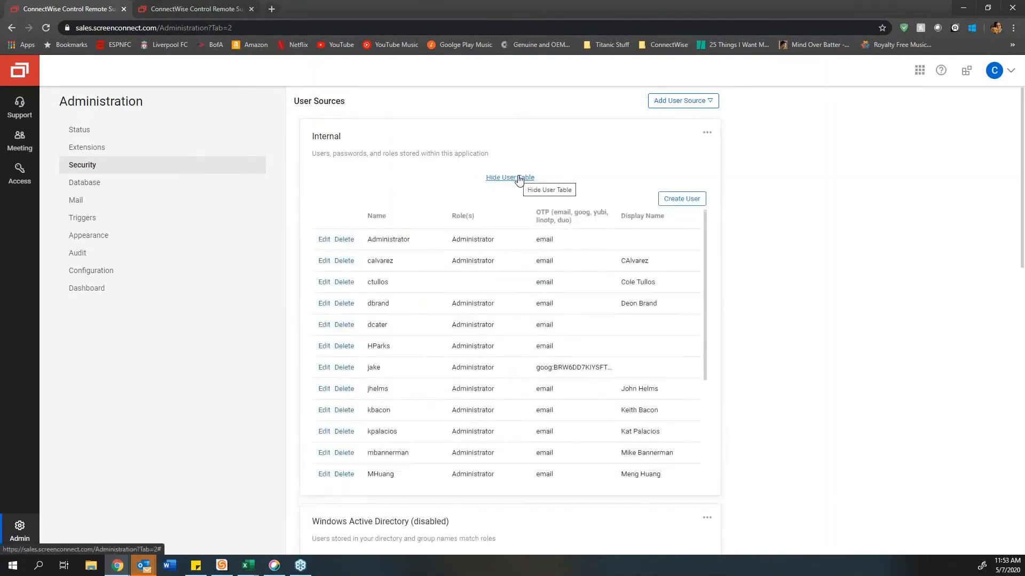
scroll(793, 315, down, 4)
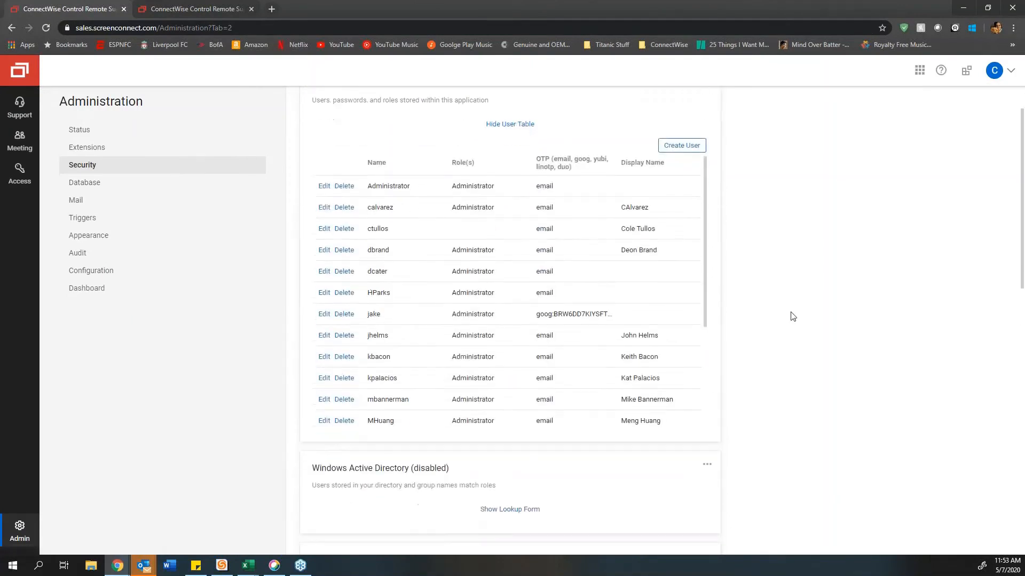
scroll(792, 316, down, 7)
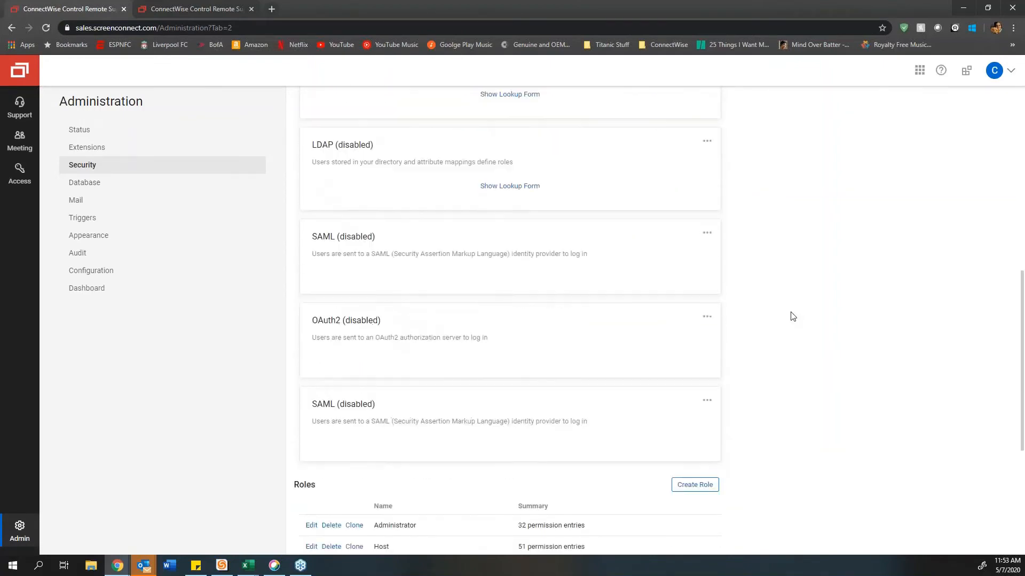
scroll(793, 316, down, 2)
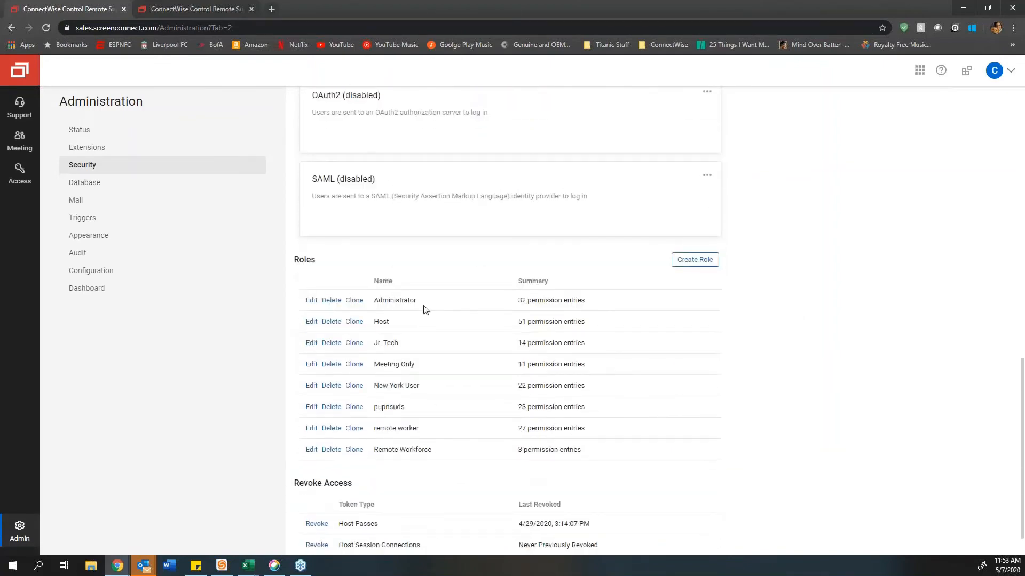
scroll(399, 329, down, 1)
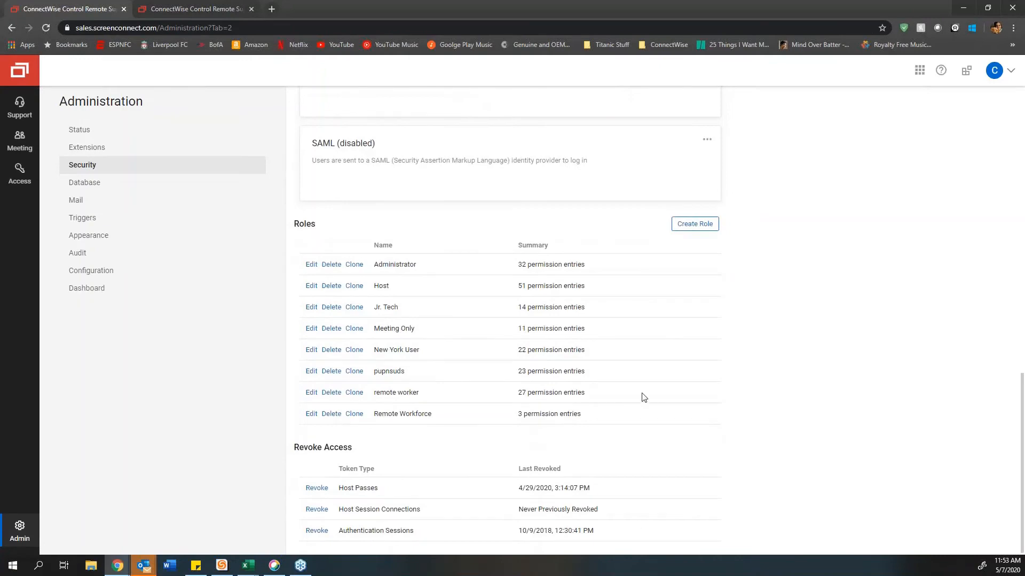
scroll(642, 397, up, 8)
scroll(435, 351, up, 6)
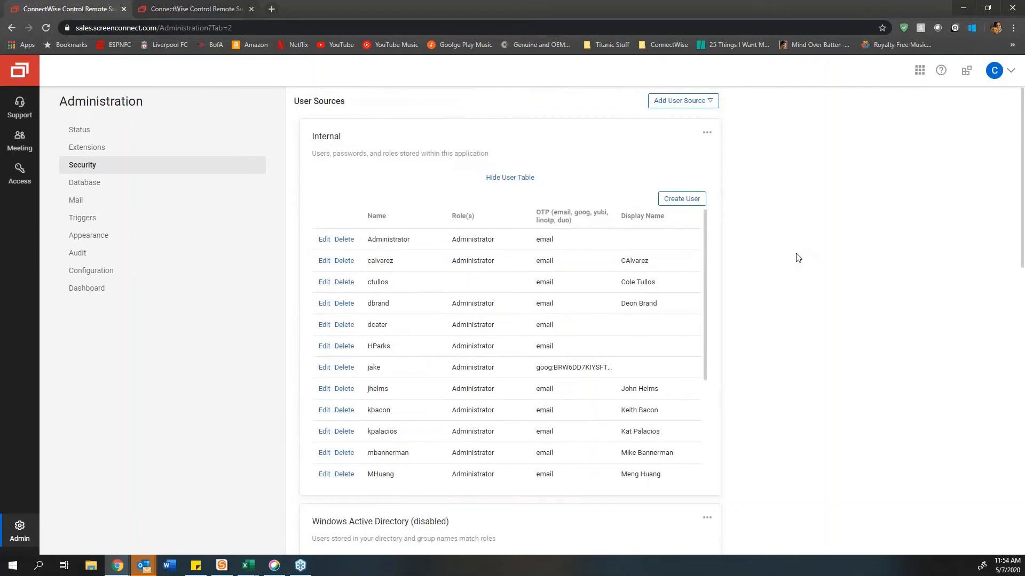
Step: Bring up the Create User dialog, after closing it twice, and focus the Display Name field
click(677, 202)
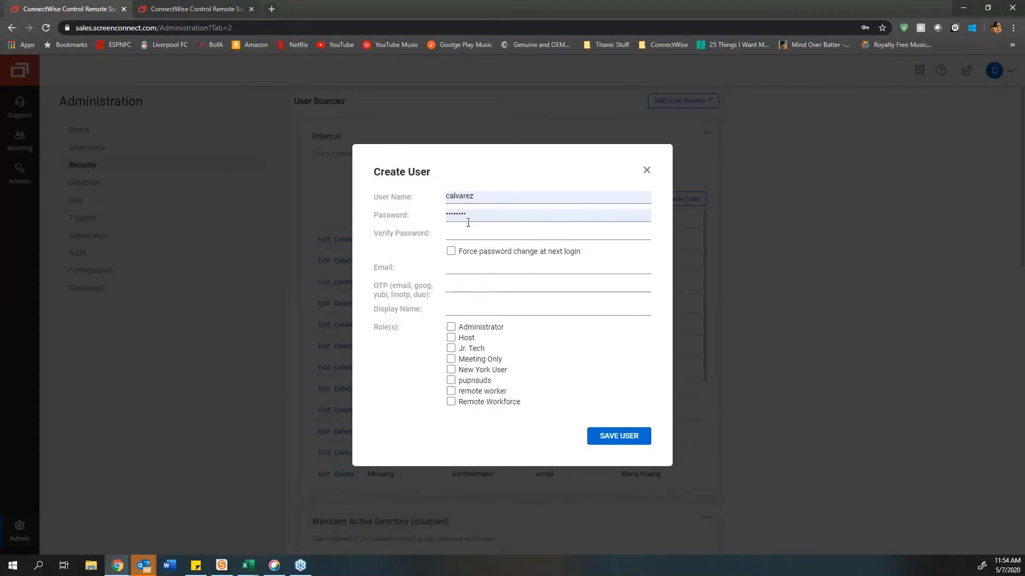
click(646, 171)
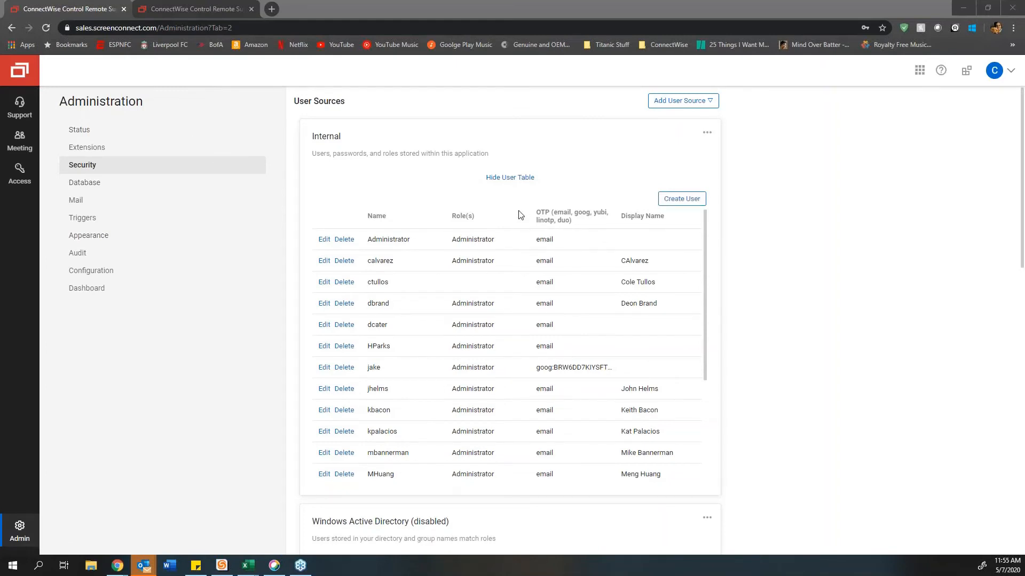
click(681, 198)
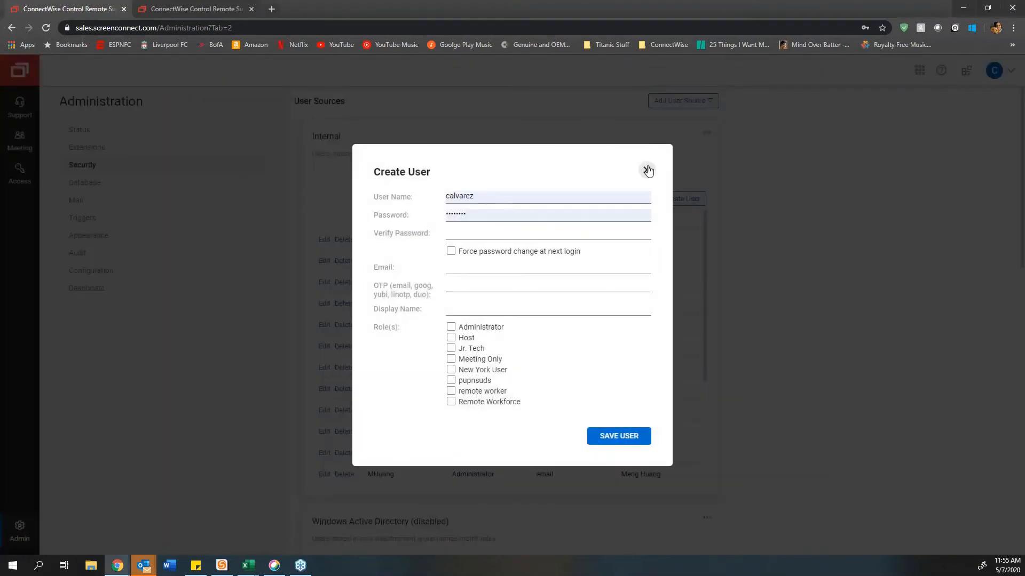
click(646, 170)
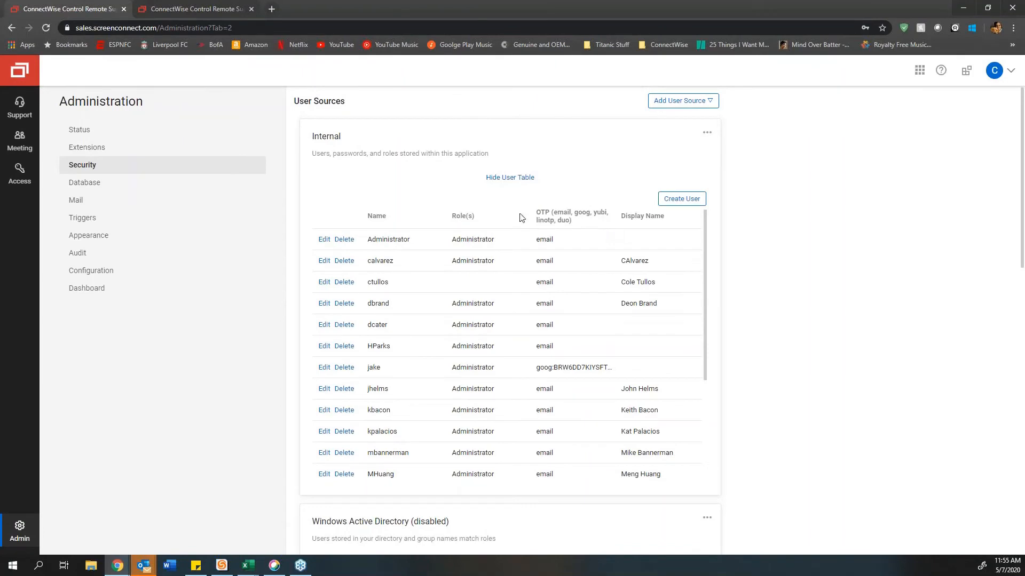
click(682, 199)
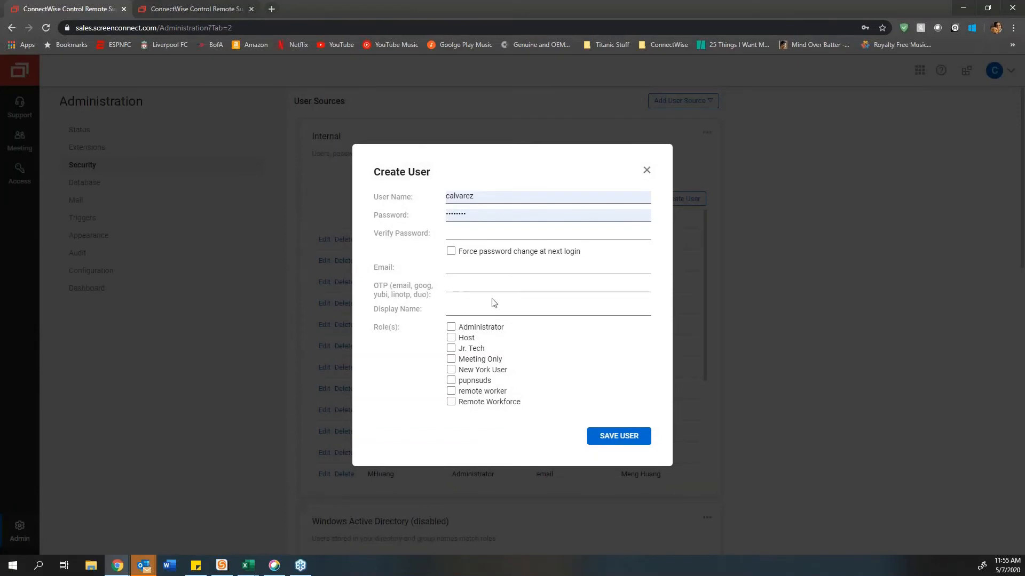
click(483, 311)
drag(374, 309, 447, 314)
click(486, 314)
Step: Discard the new-user form, inspect an existing Administrator user's details, and close without changes
click(646, 170)
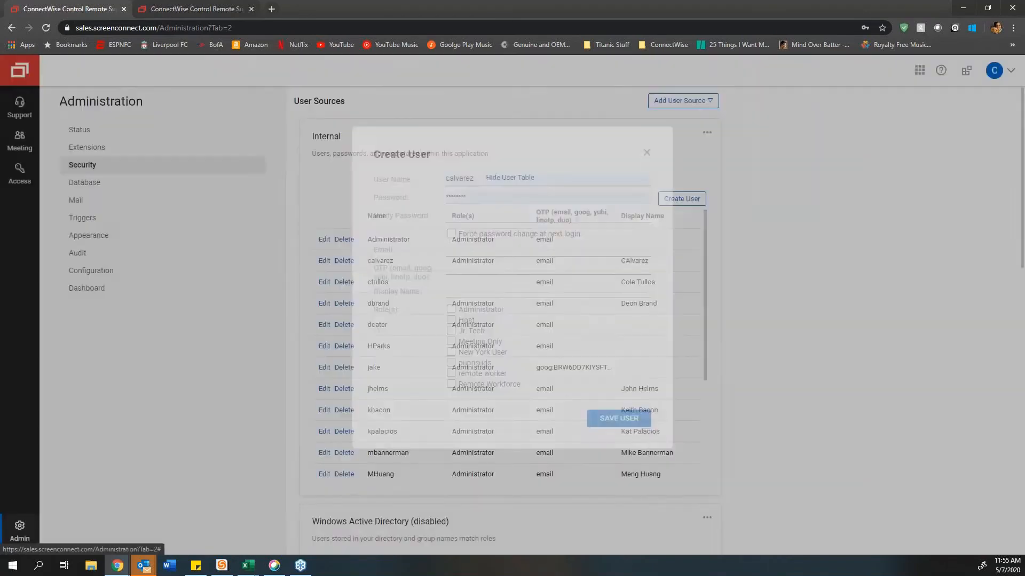
click(320, 262)
drag(589, 308, 446, 308)
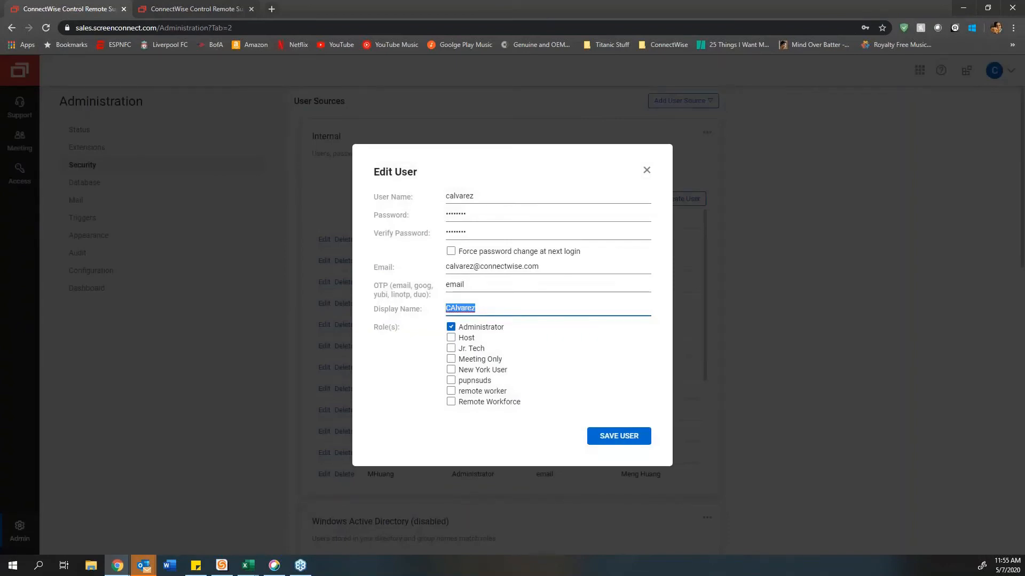
click(646, 169)
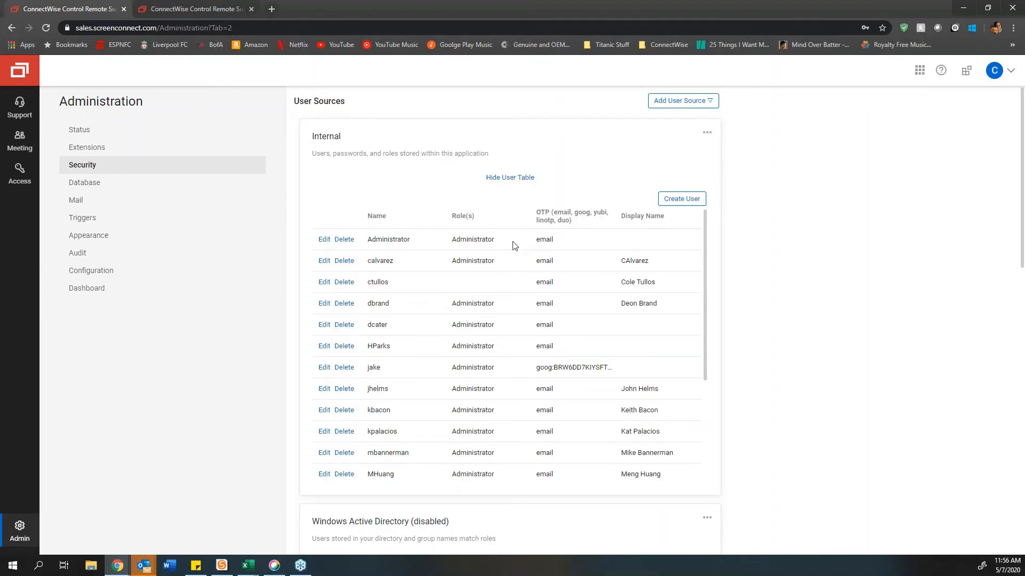
scroll(491, 222, down, 12)
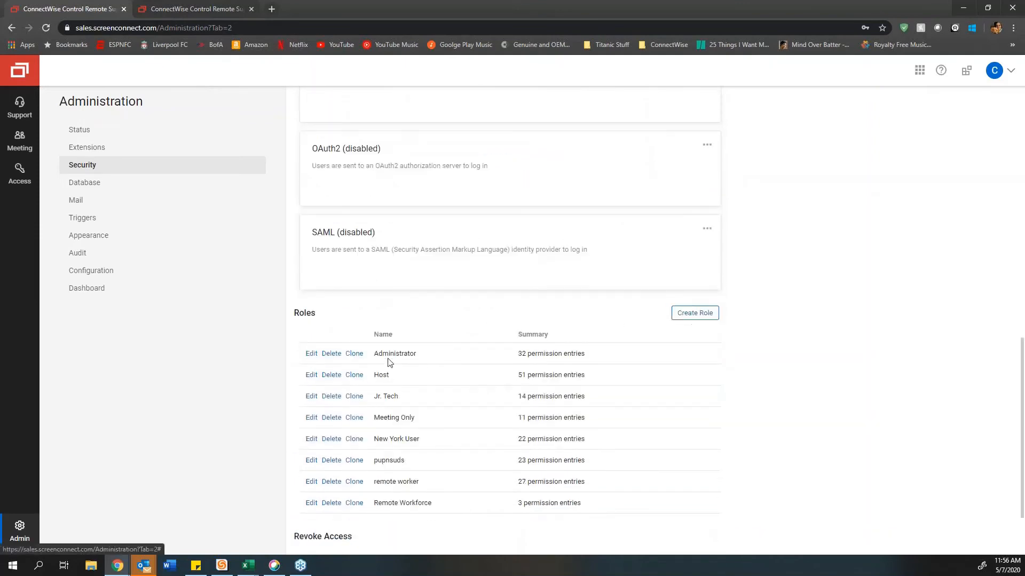
click(311, 354)
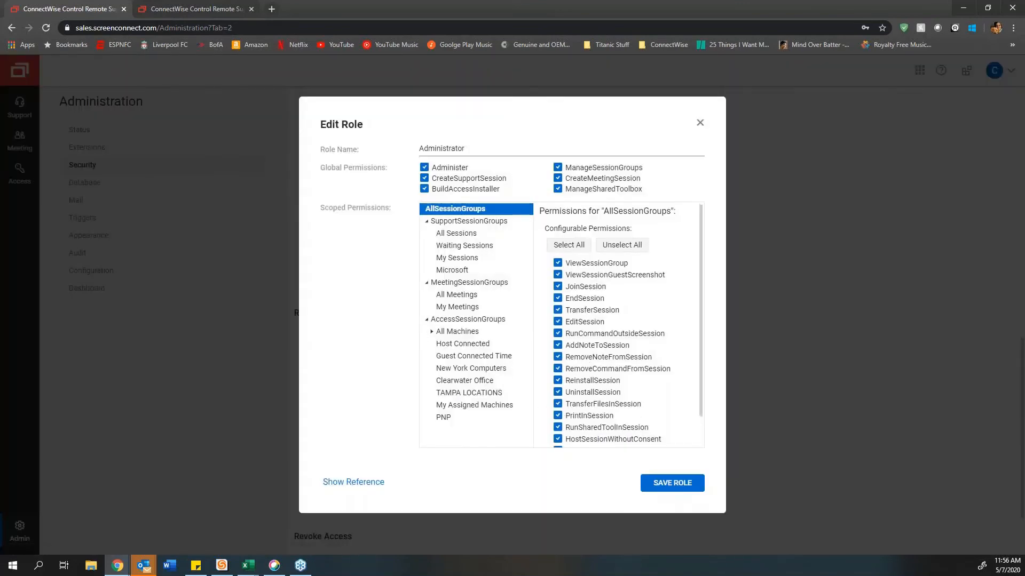
scroll(559, 363, down, 1)
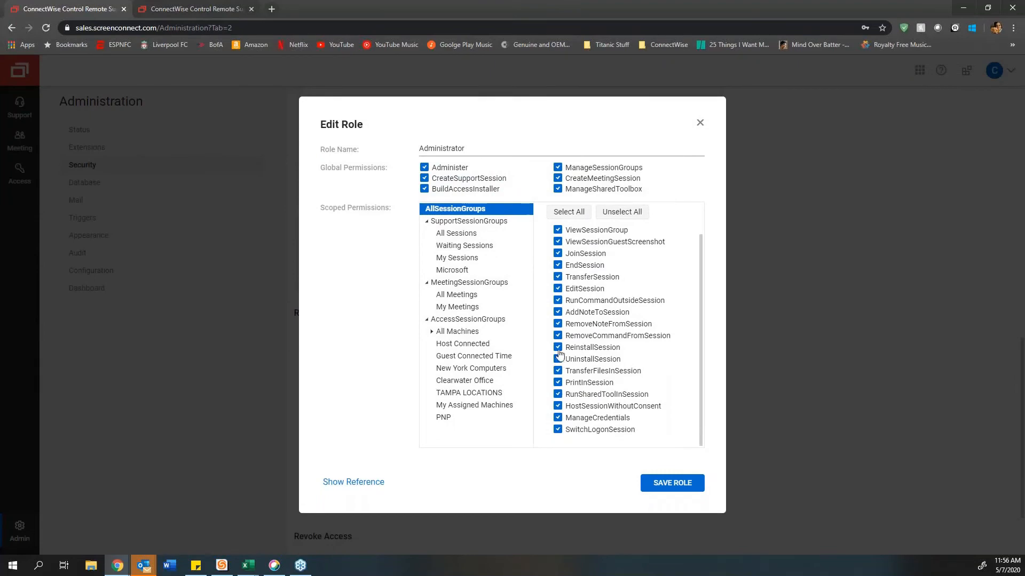
click(559, 359)
click(700, 123)
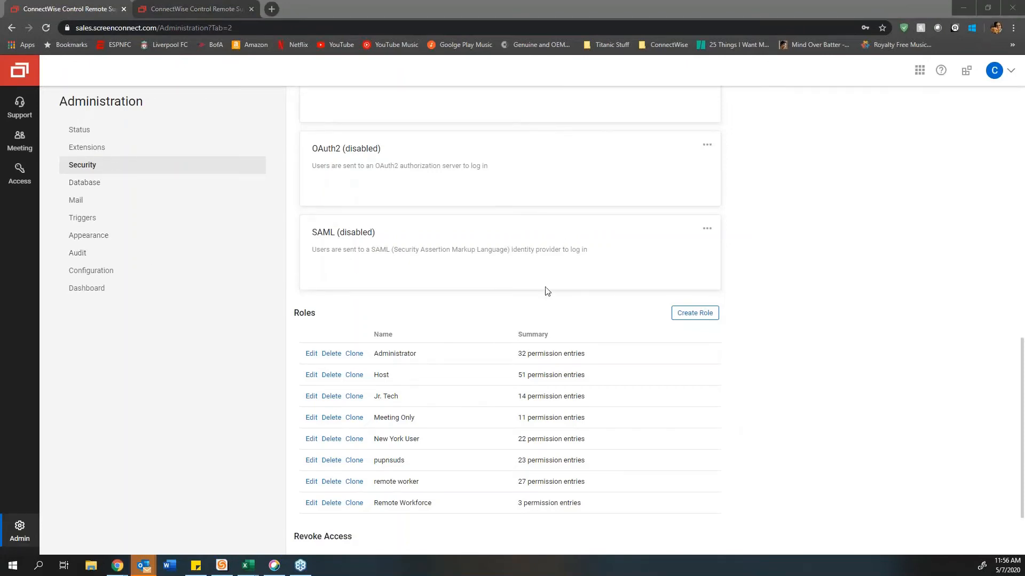
scroll(547, 291, up, 6)
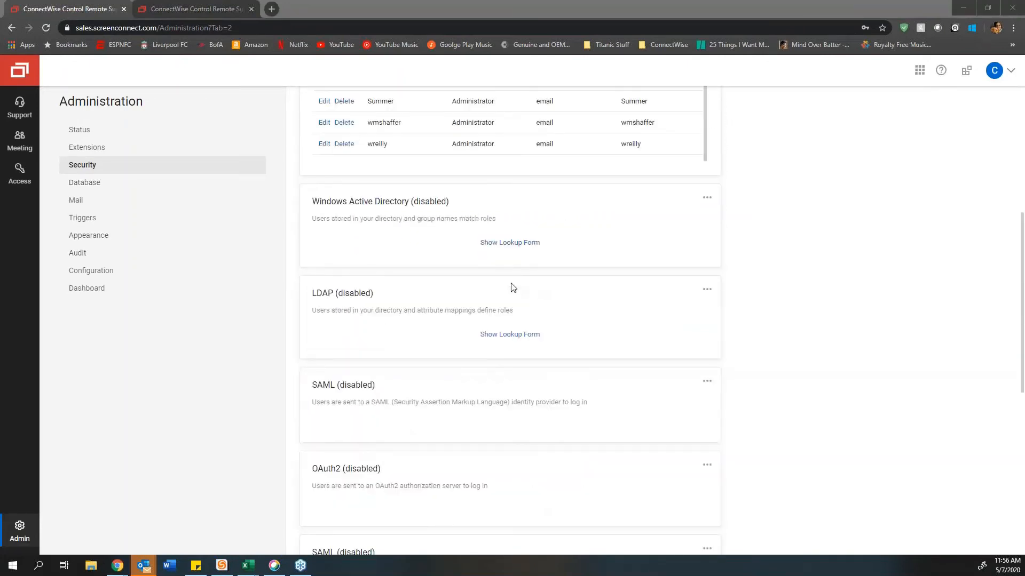
Step: Try a database maintenance action deleting items older than 61 days, discard it, then go to Mail
click(122, 184)
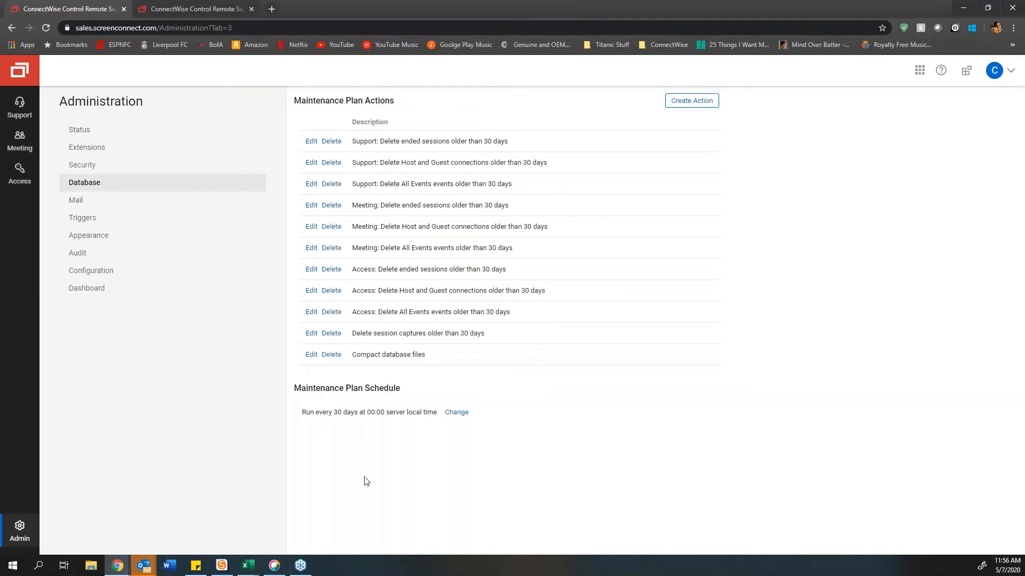
click(677, 102)
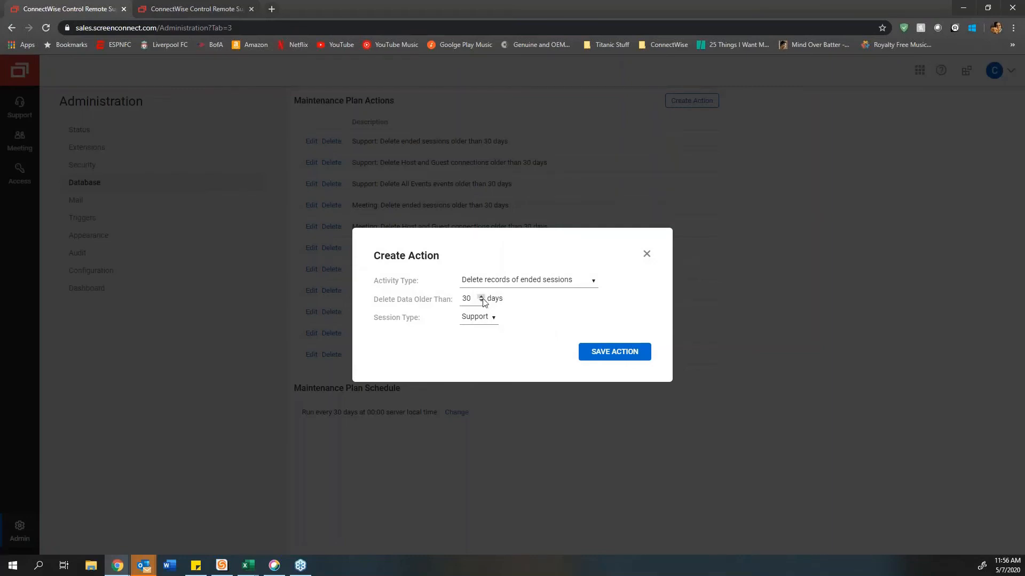
drag(481, 299, 480, 299)
click(646, 258)
click(108, 206)
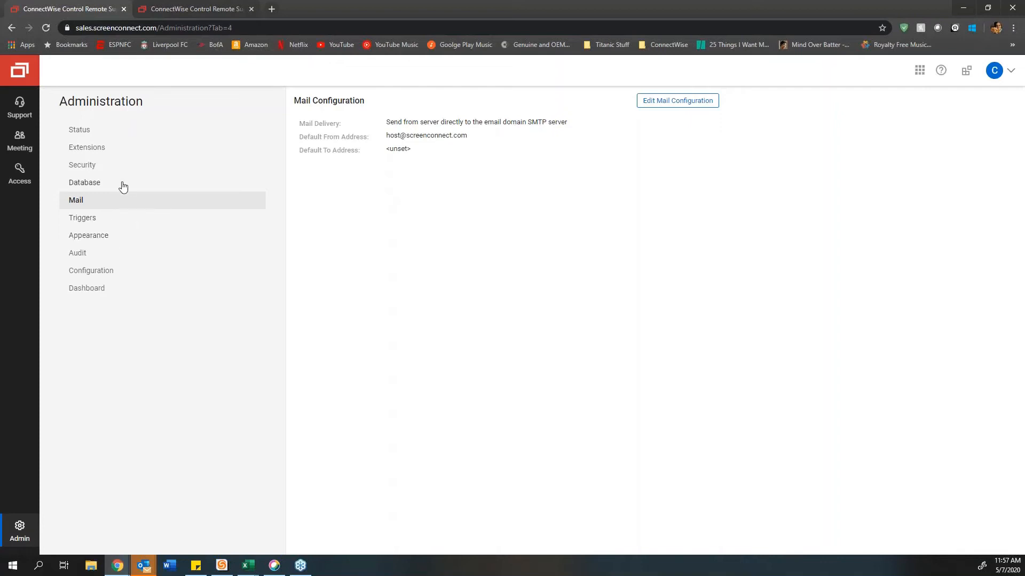
Step: Look over the Create User form's OTP field in Security, discard it, then go to Triggers
click(89, 166)
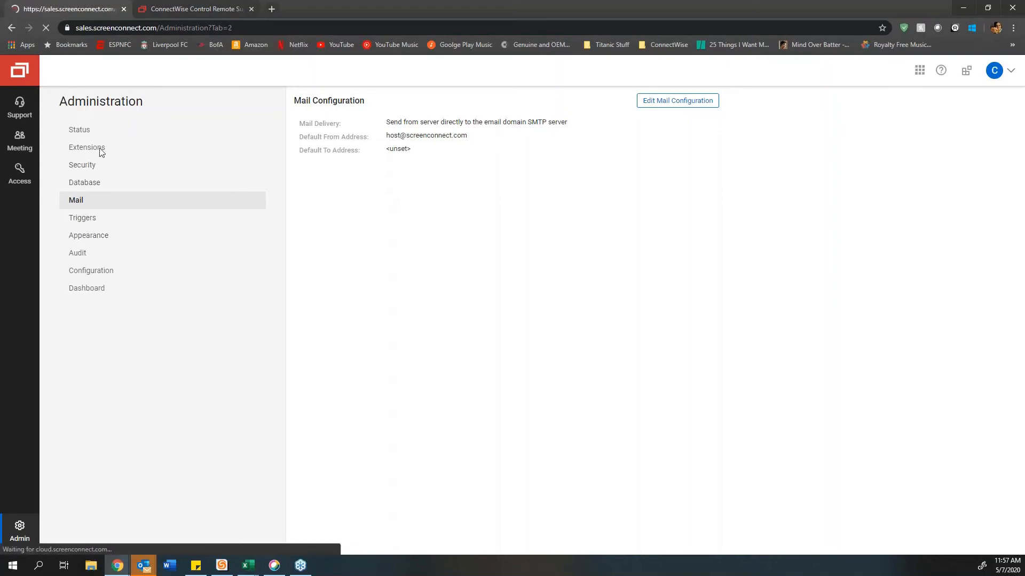
click(680, 198)
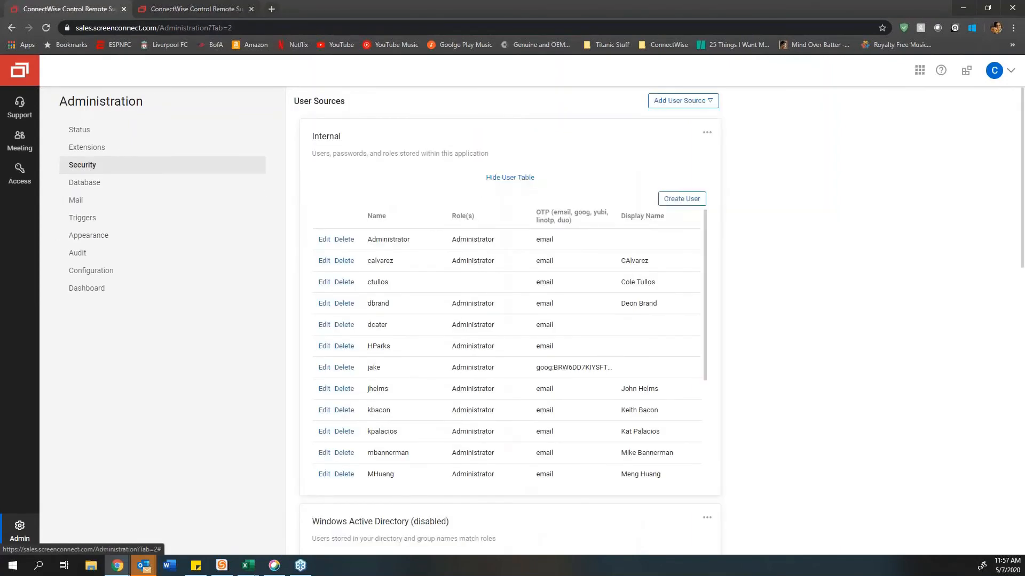
click(482, 285)
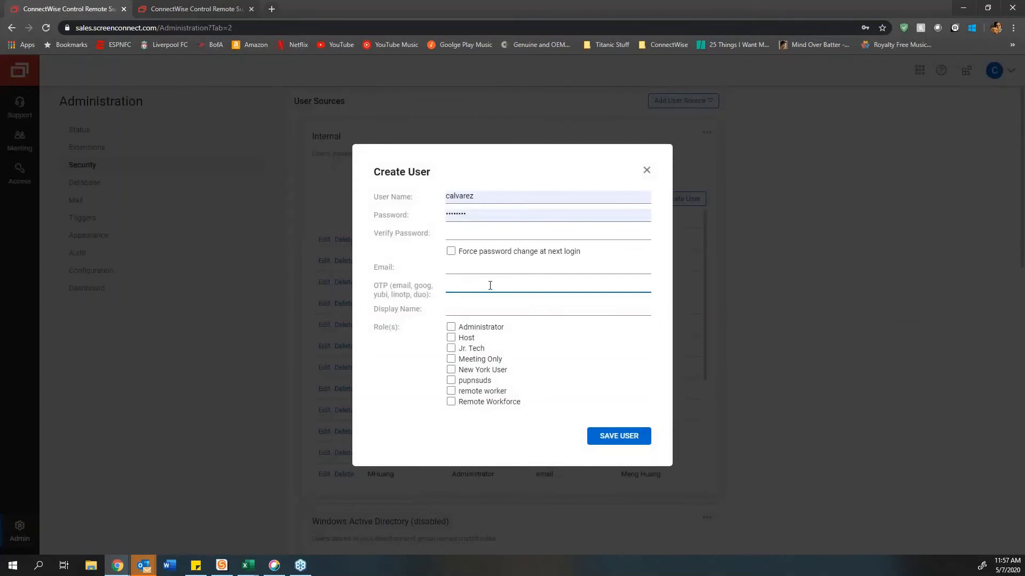
click(646, 172)
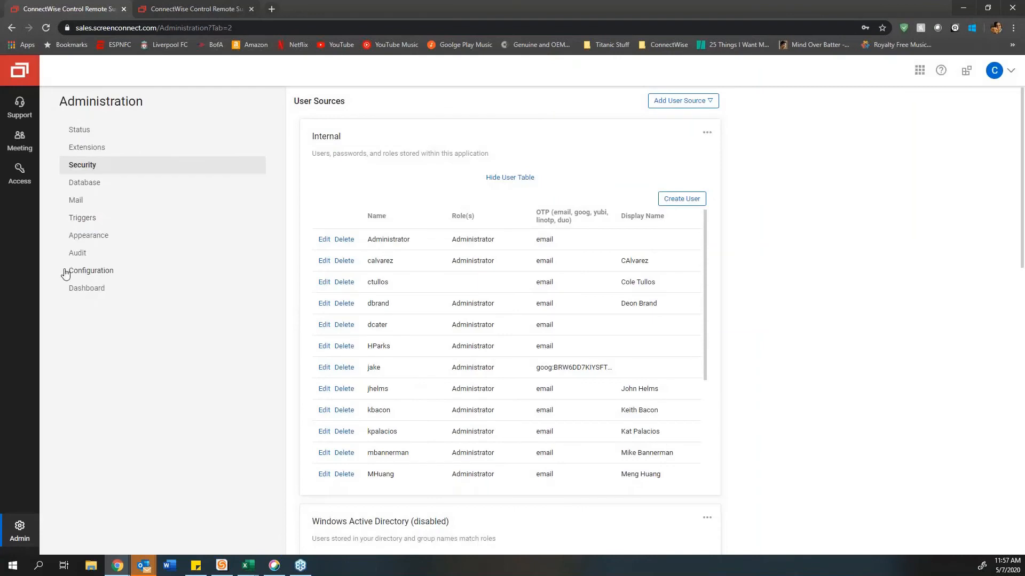
click(94, 218)
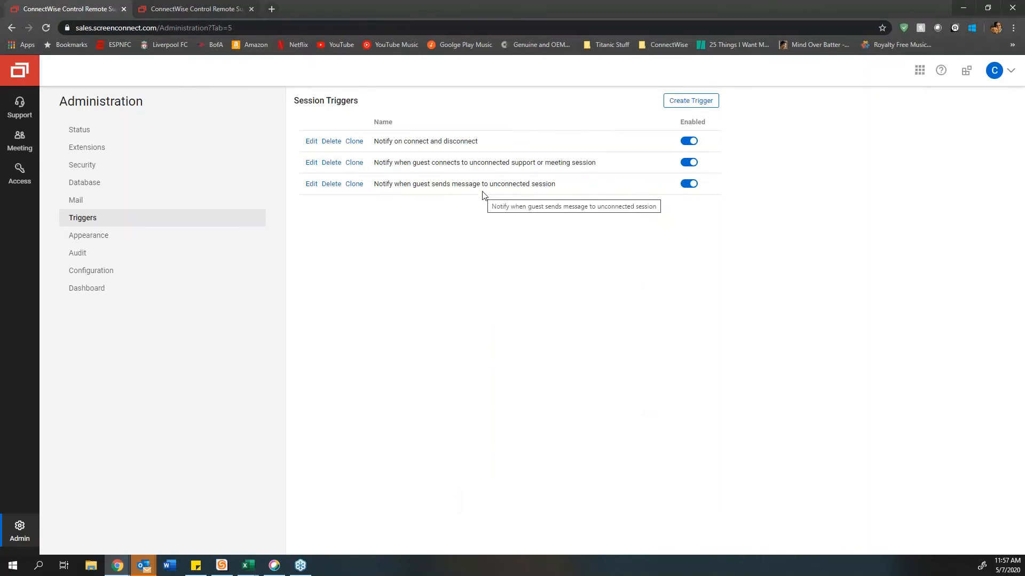
Step: Preview the Create Trigger form, discard it, and switch to the Appearance page
click(686, 107)
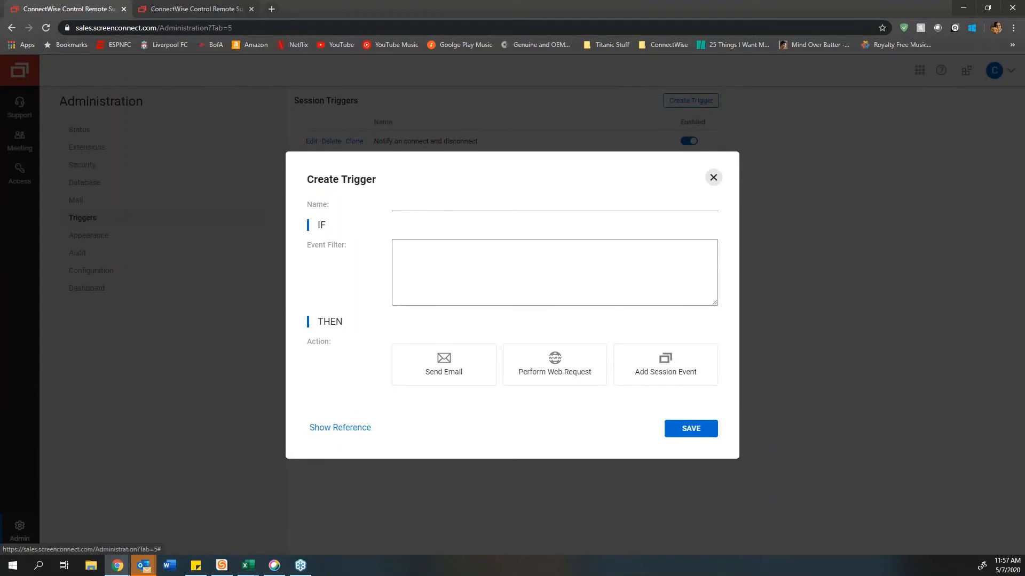
click(713, 177)
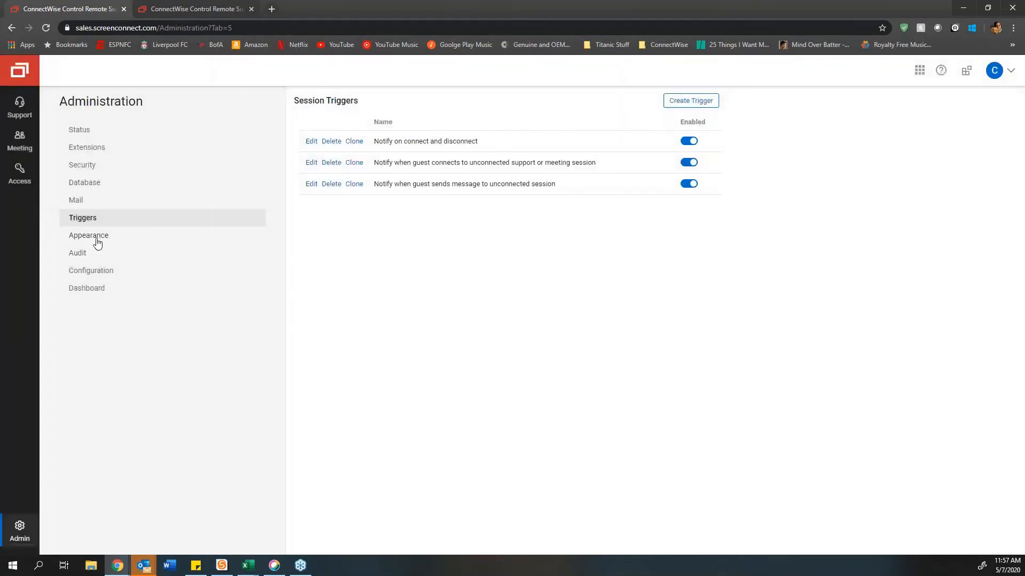
click(99, 241)
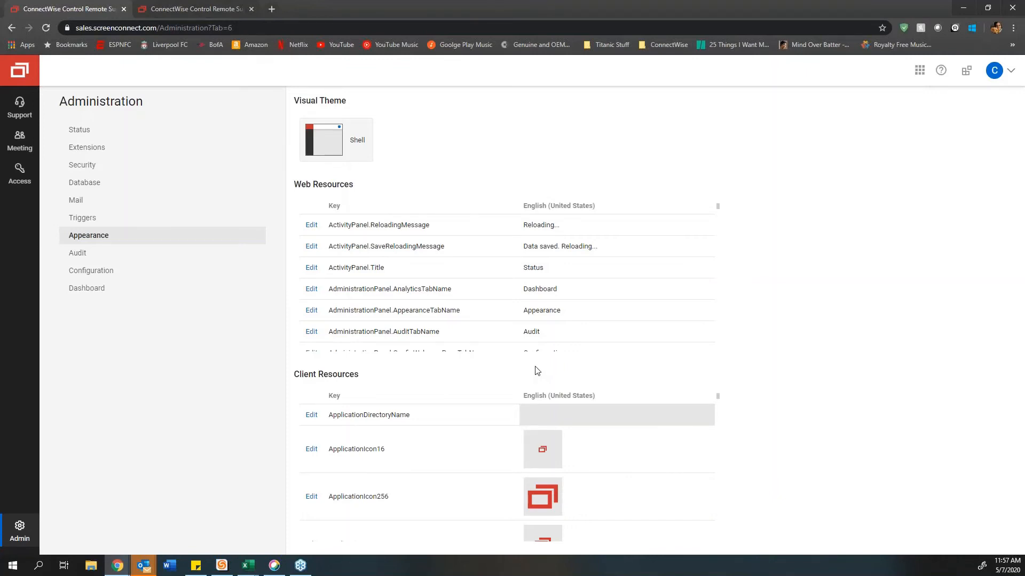
Step: After reviewing the Shell theme and resource tables, move on to the Audit page
click(84, 256)
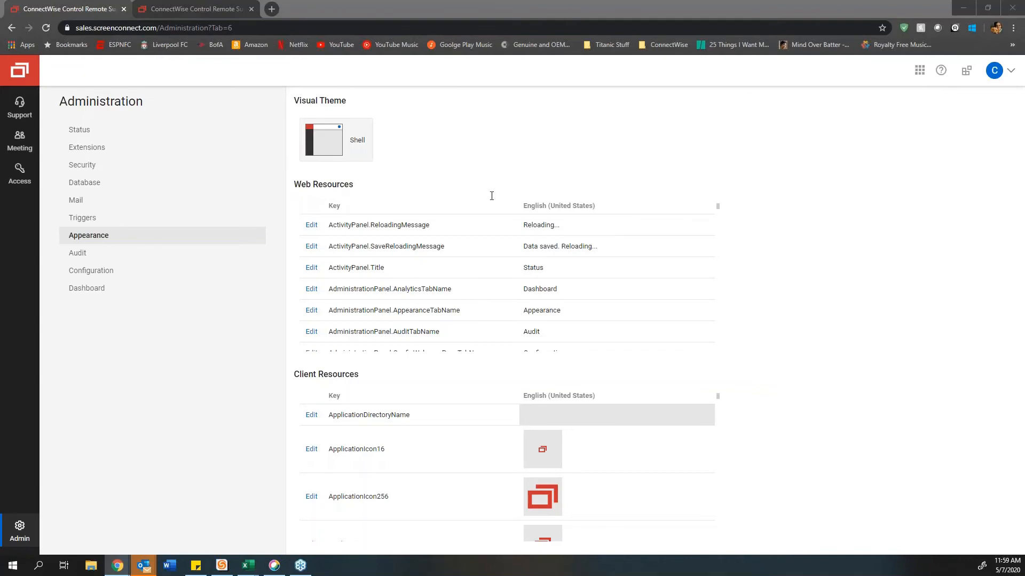
drag(491, 196, 443, 1)
scroll(534, 276, down, 1)
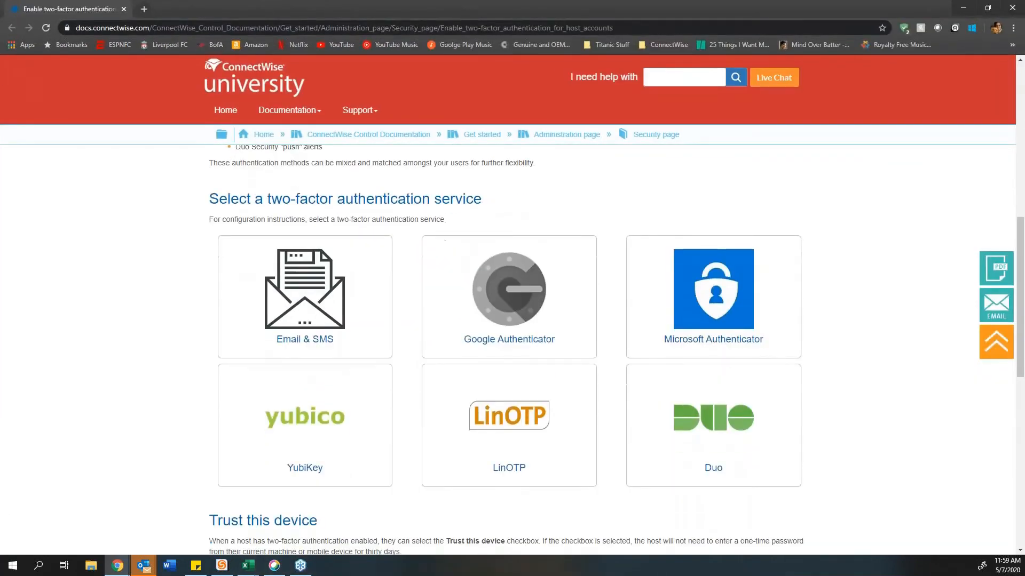
scroll(508, 349, down, 1)
scroll(508, 350, up, 1)
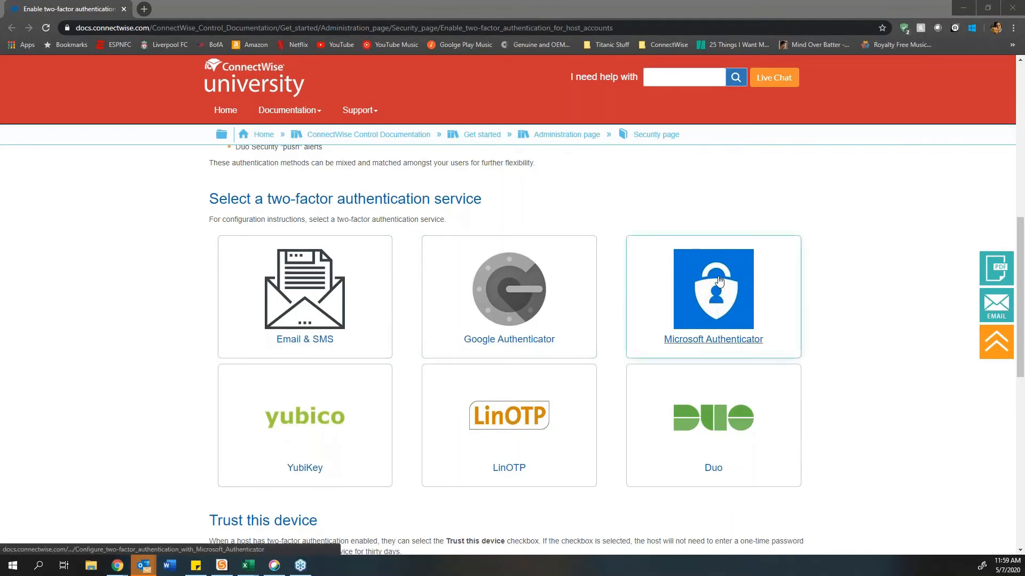
scroll(899, 260, down, 1)
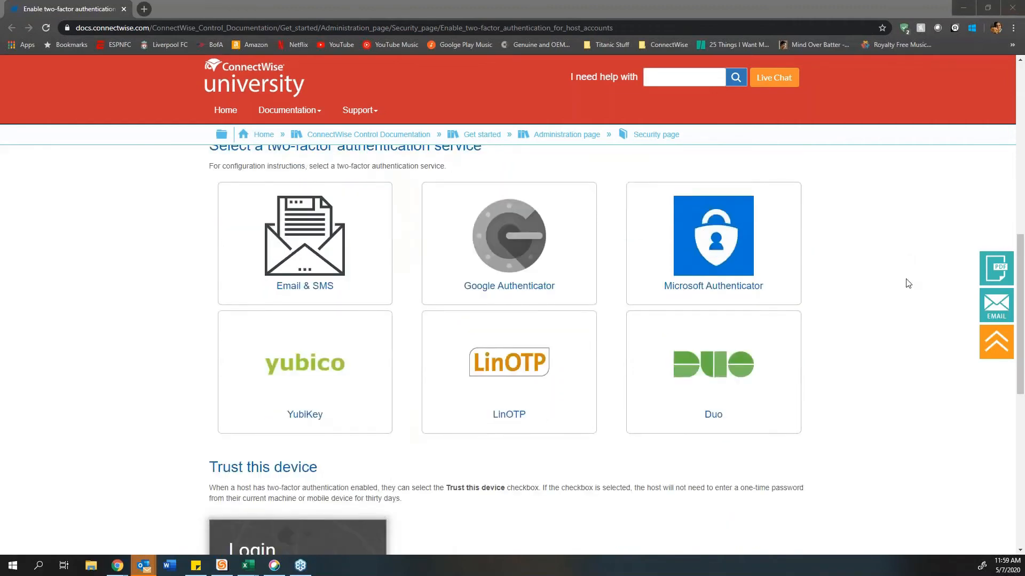
click(969, 7)
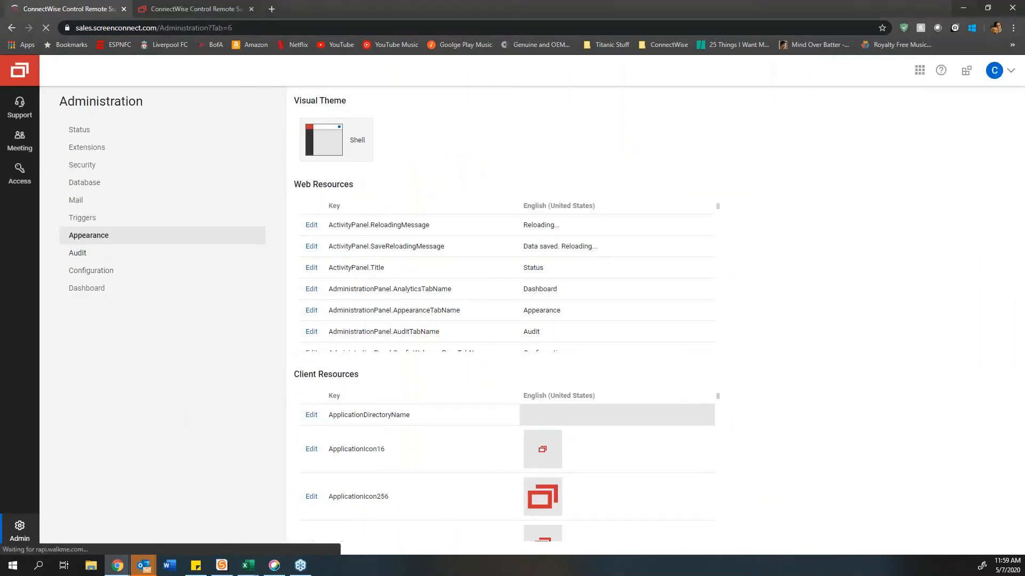
Step: Run the audit log query for 04/07/2020 to 05/07/2020 on the Audit page
click(95, 257)
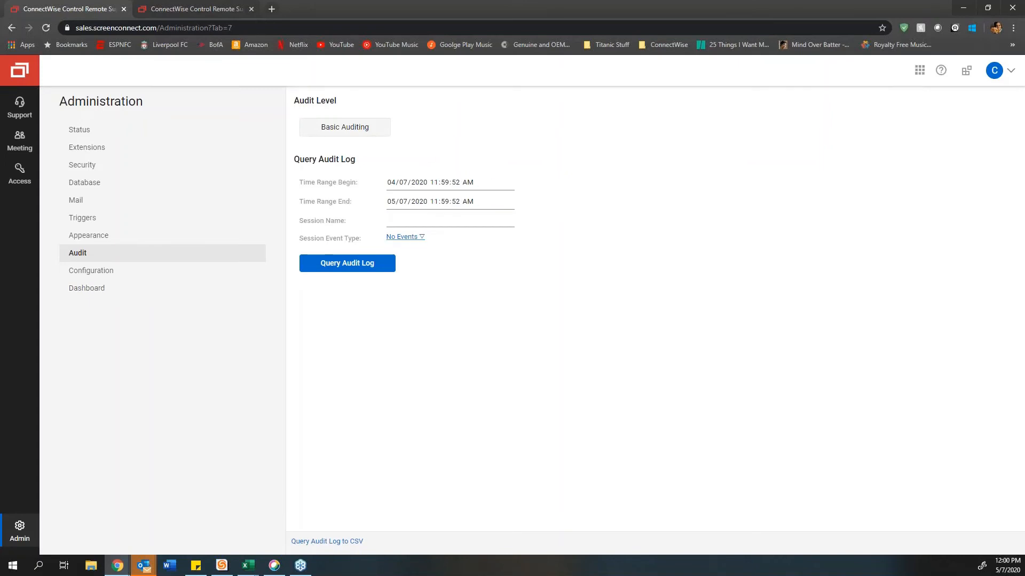
click(356, 268)
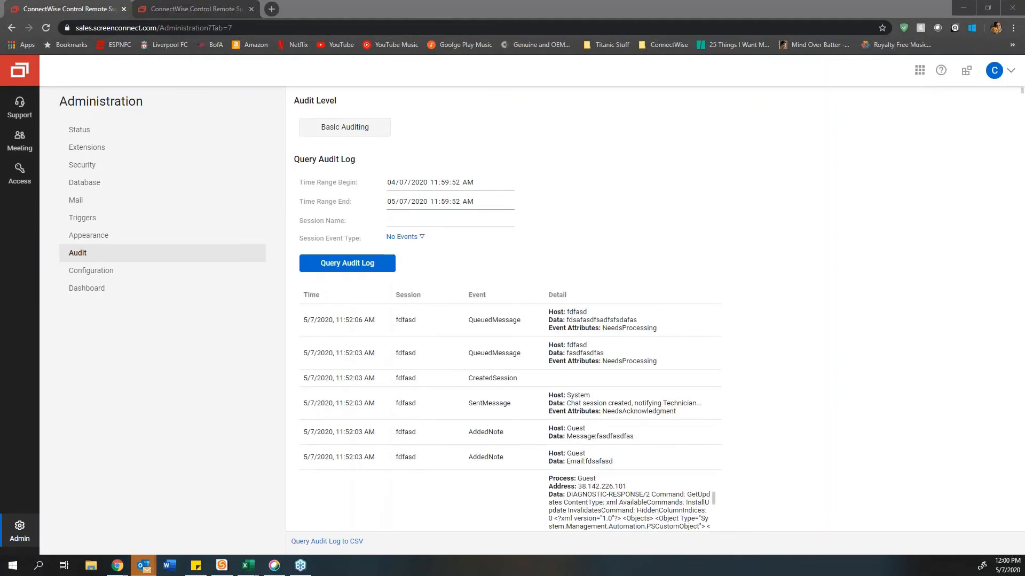
scroll(493, 322, down, 1)
scroll(494, 322, down, 5)
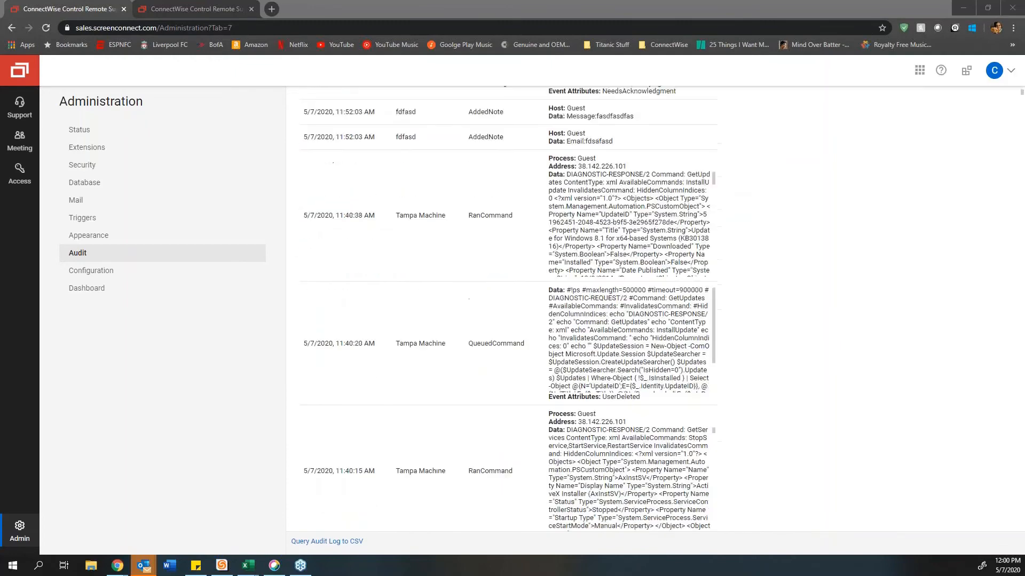
scroll(545, 235, up, 5)
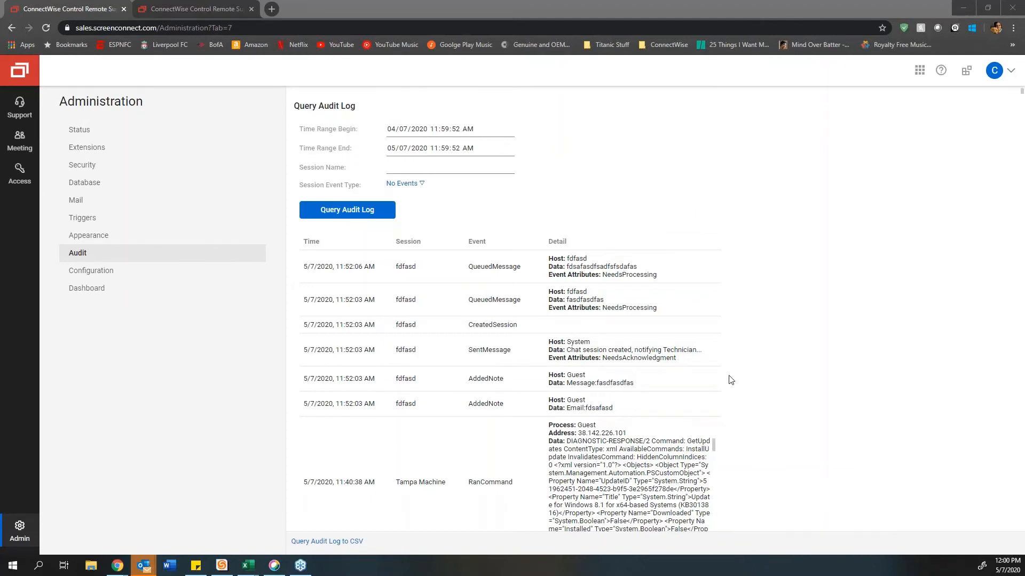
scroll(700, 370, down, 1)
scroll(700, 370, down, 1)
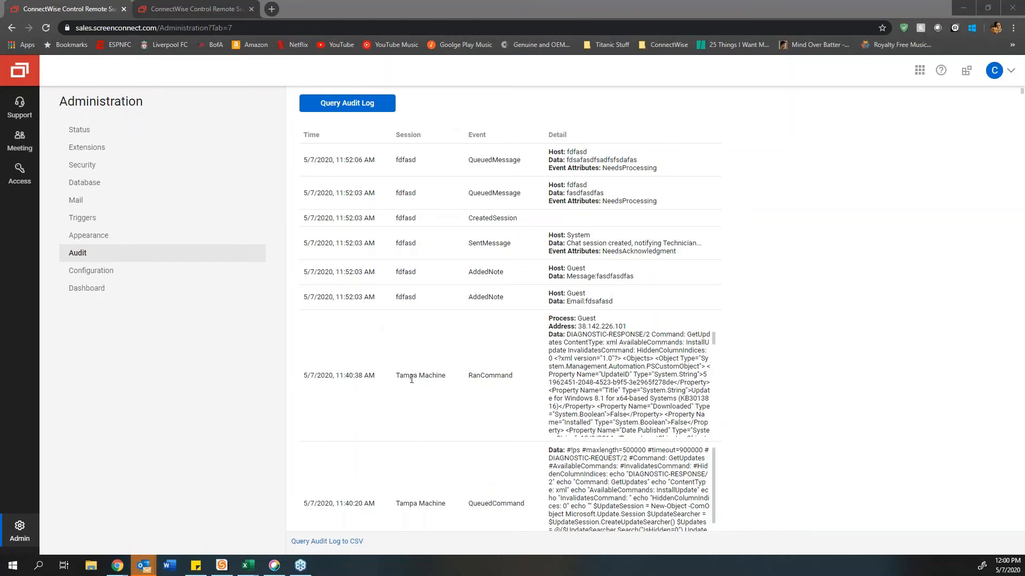
click(591, 391)
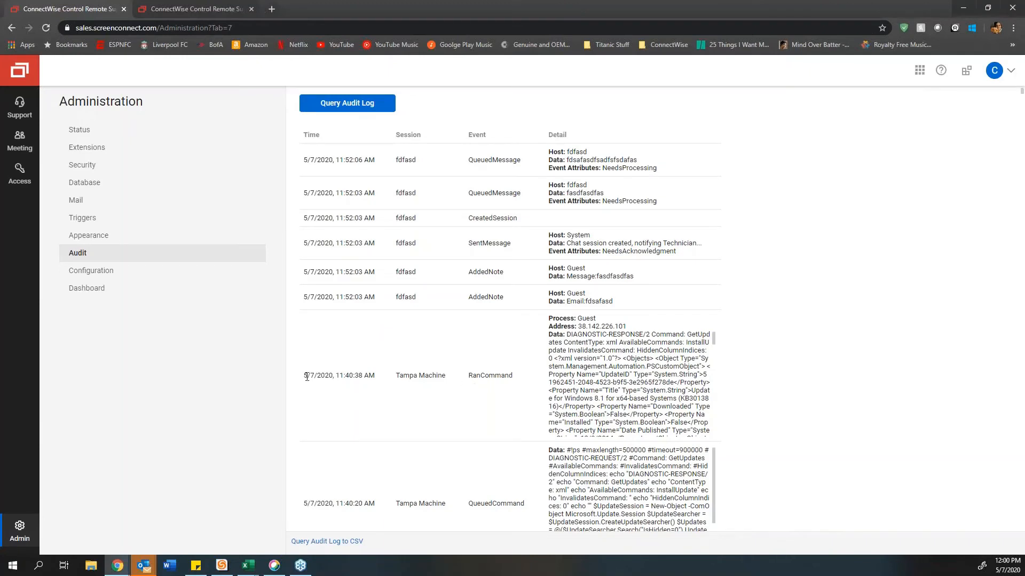
drag(306, 377, 511, 377)
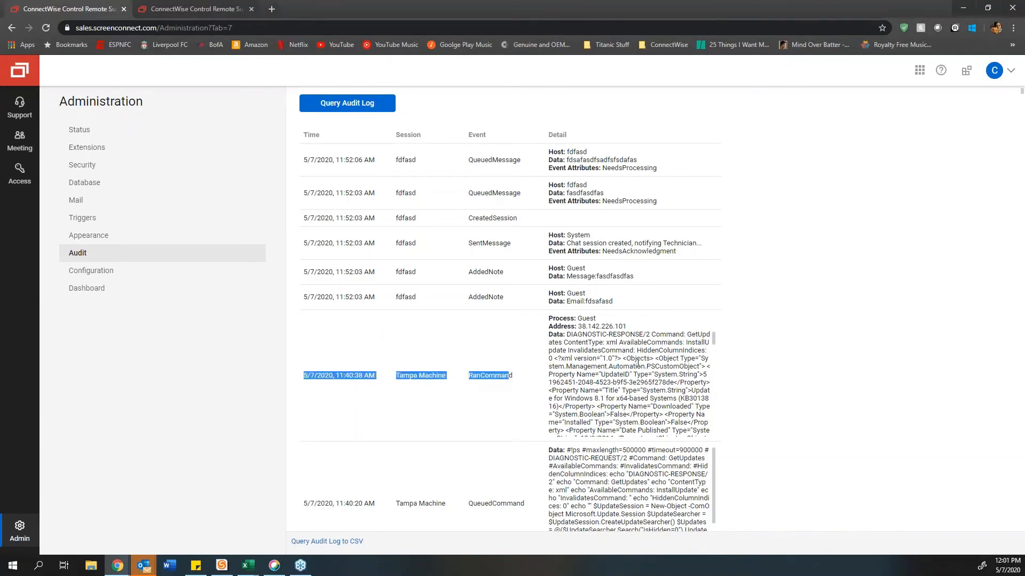
drag(566, 351, 672, 422)
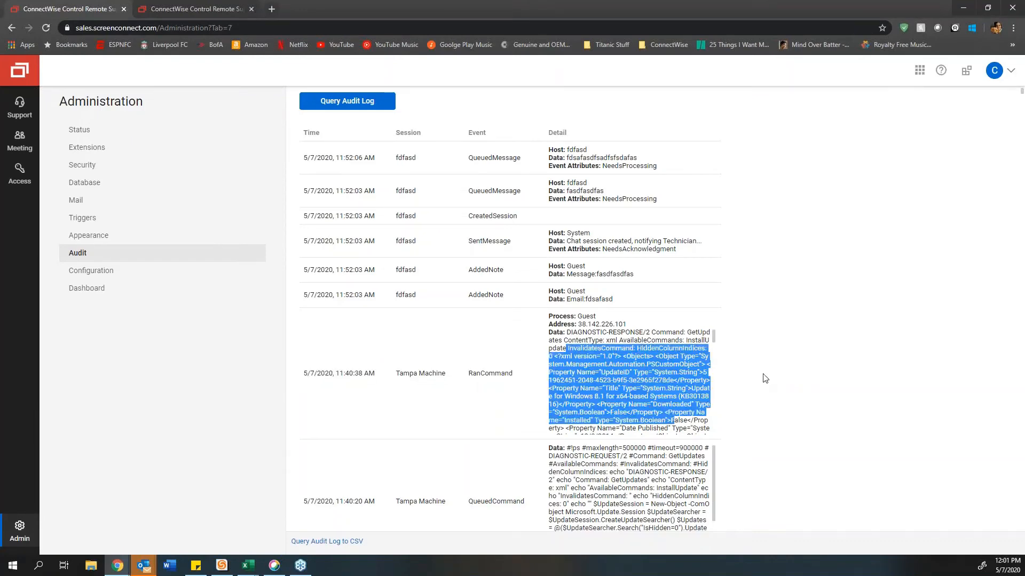
scroll(765, 379, down, 3)
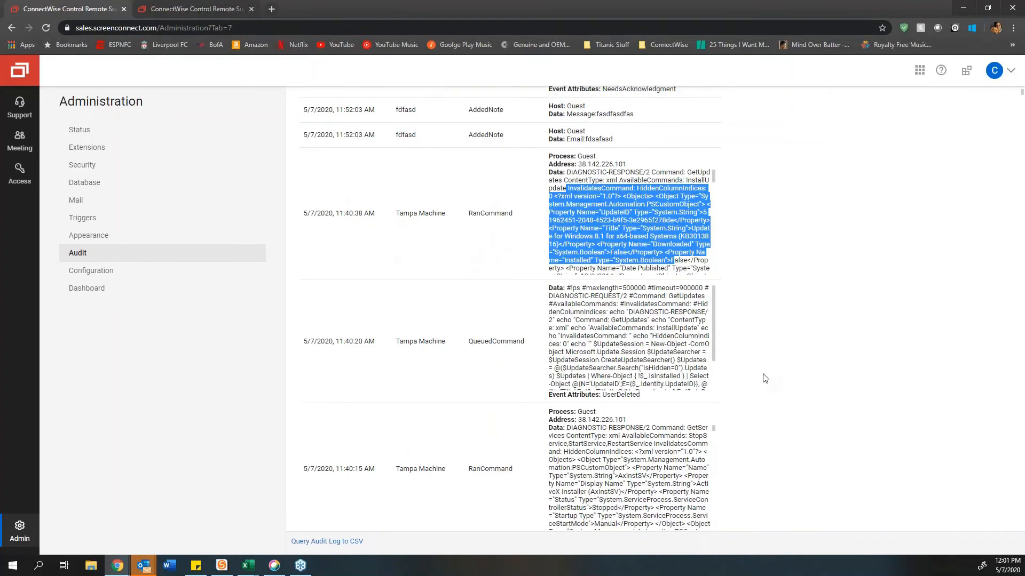
scroll(765, 378, down, 6)
scroll(469, 363, down, 9)
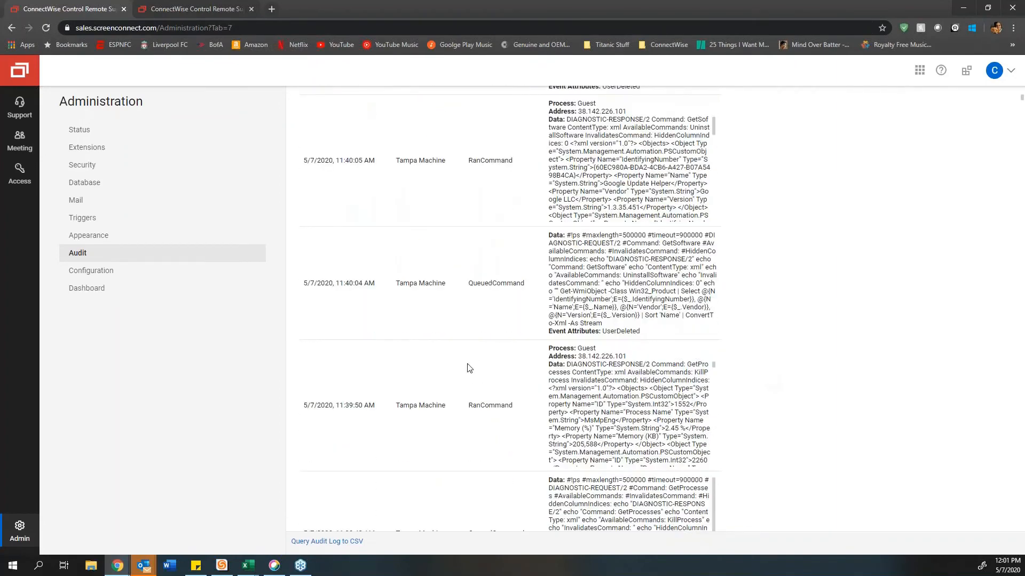
scroll(468, 369, down, 6)
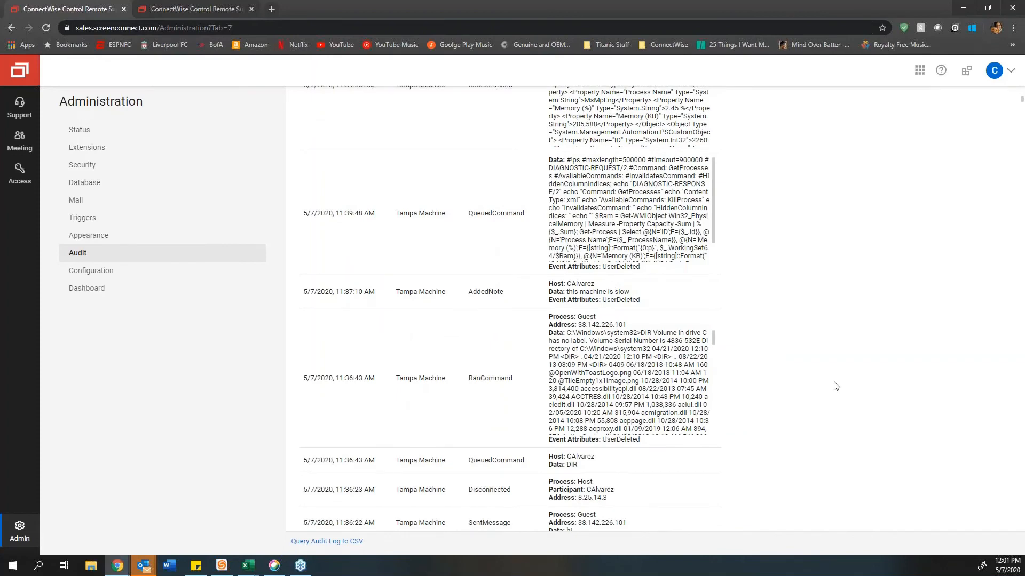
scroll(457, 390, down, 20)
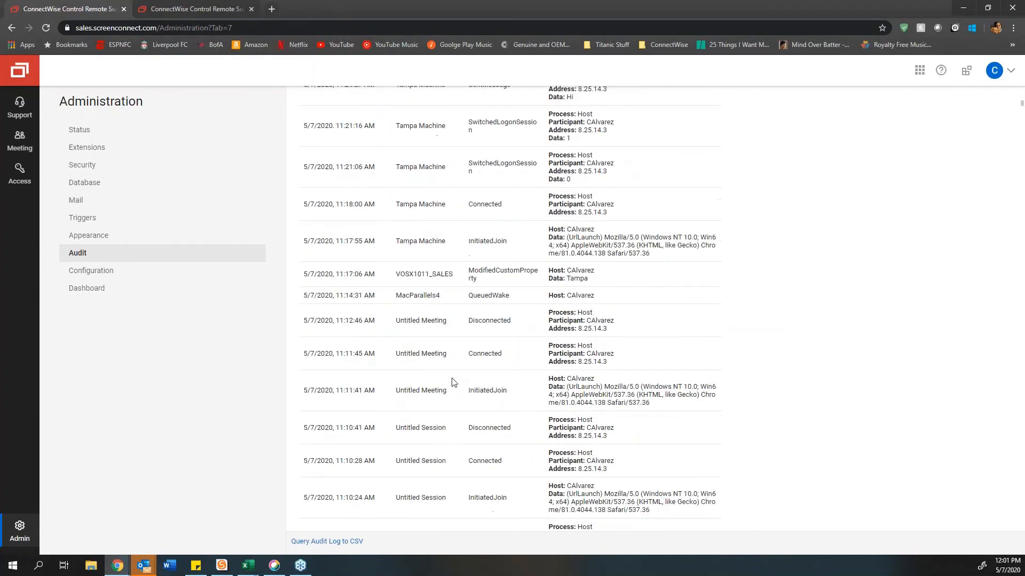
scroll(452, 382, up, 20)
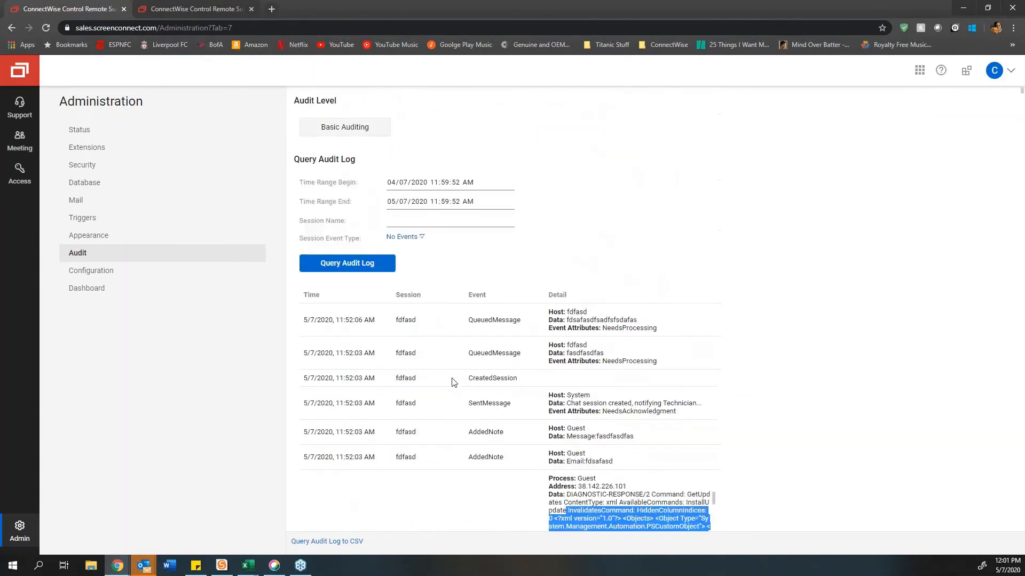
click(625, 223)
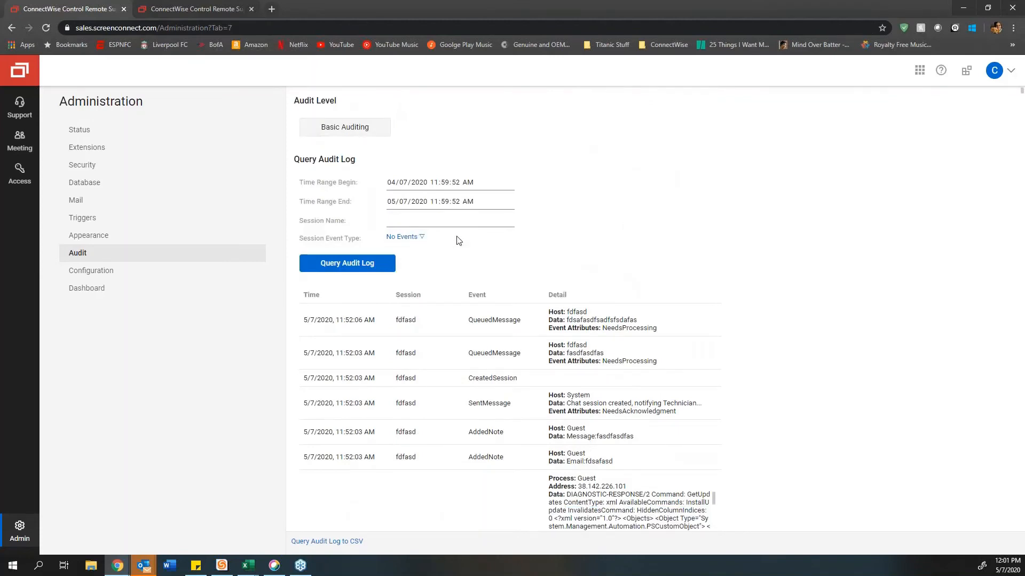
click(422, 238)
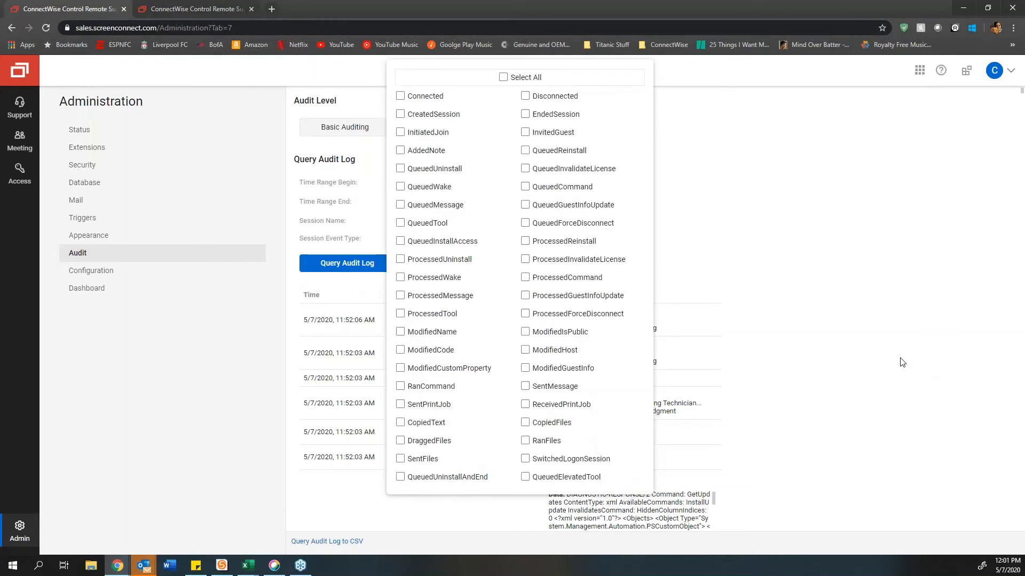
click(715, 238)
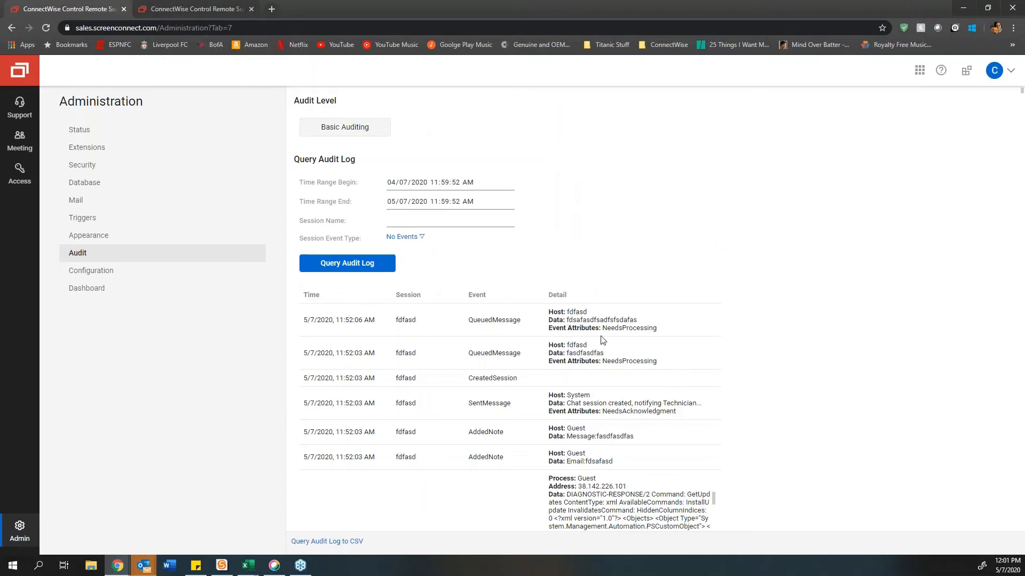
scroll(654, 435, down, 6)
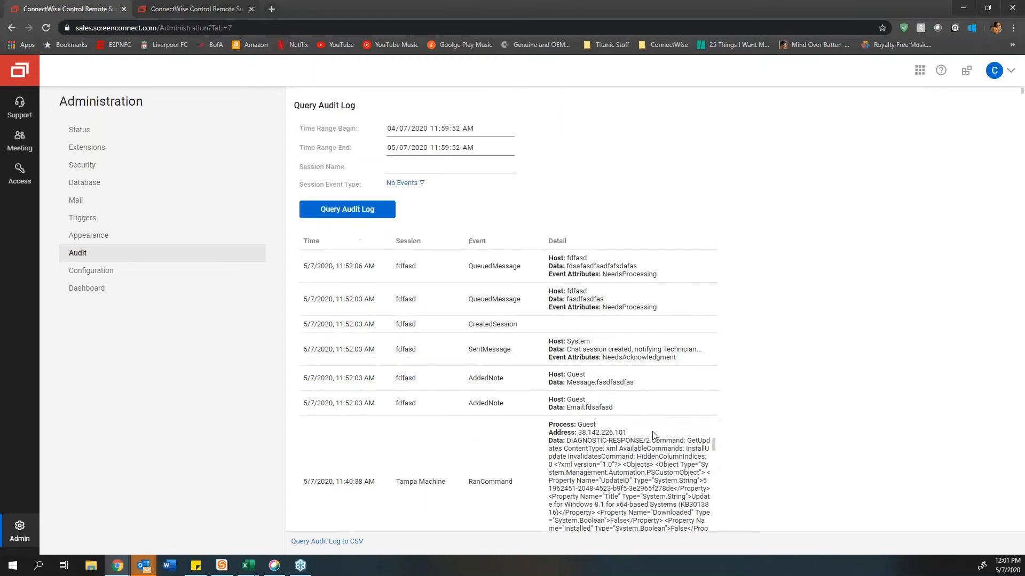
drag(718, 316, 712, 335)
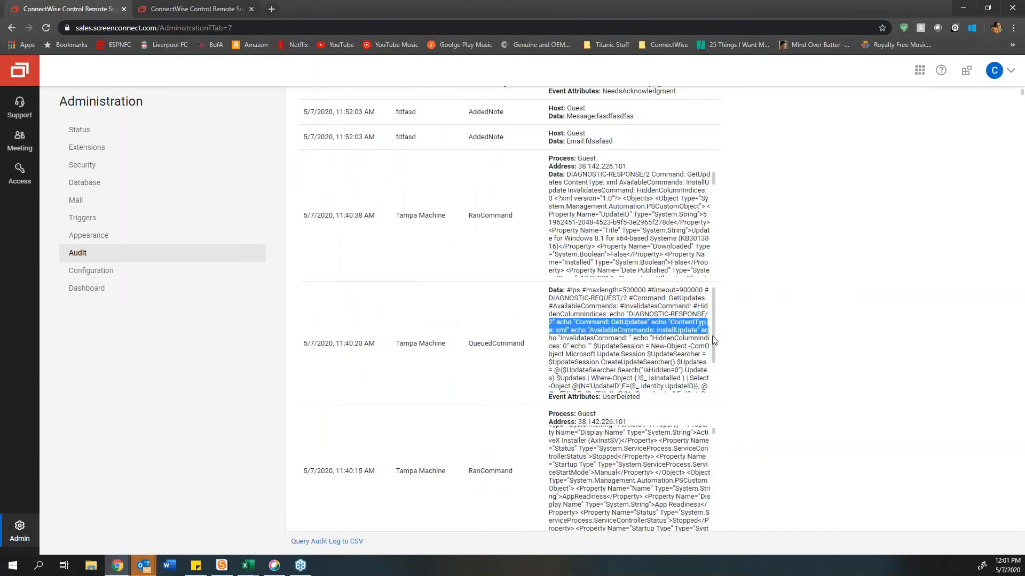
scroll(712, 341, down, 1)
scroll(770, 391, down, 8)
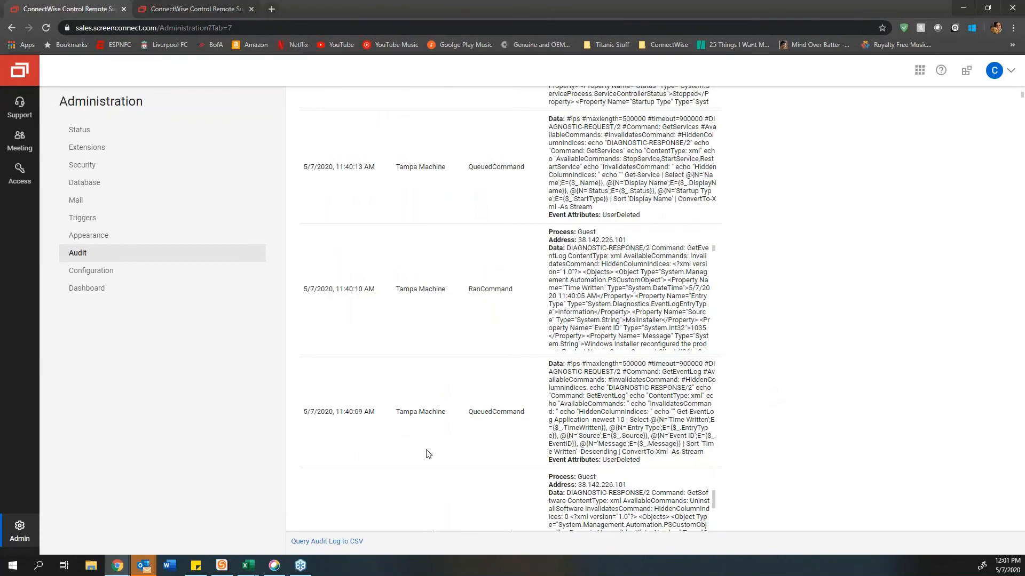
scroll(449, 427, up, 4)
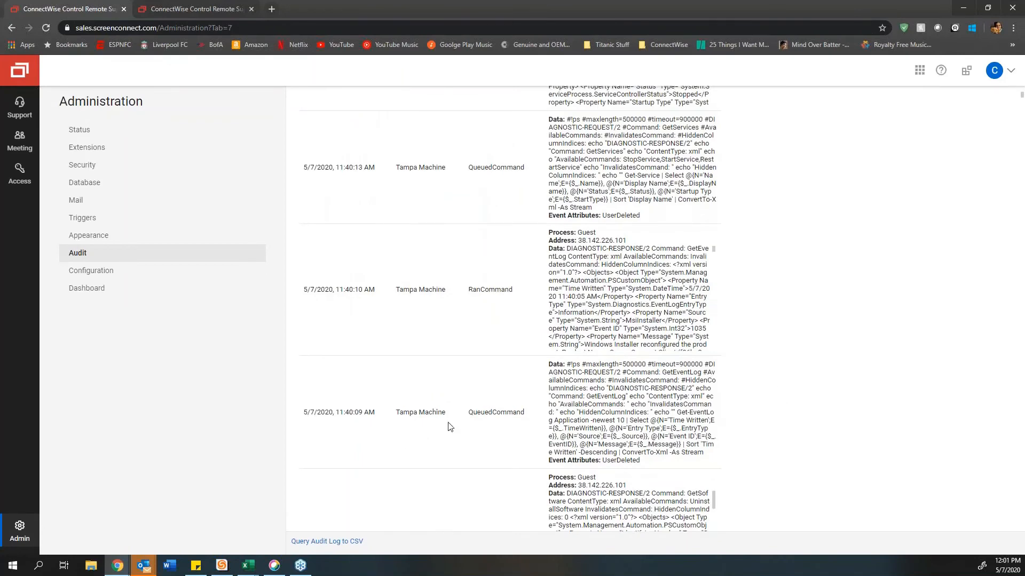
scroll(449, 426, up, 10)
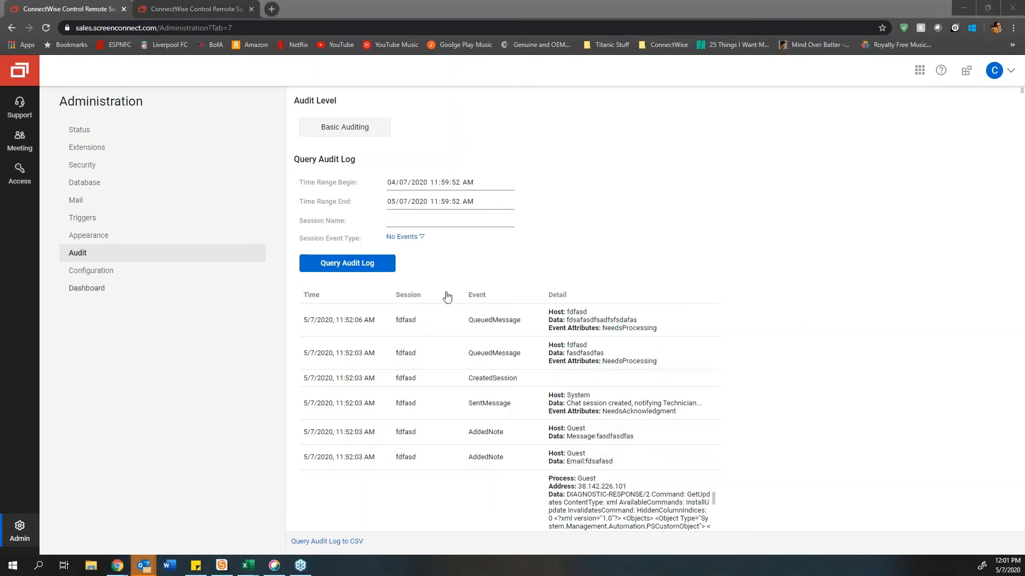
click(84, 272)
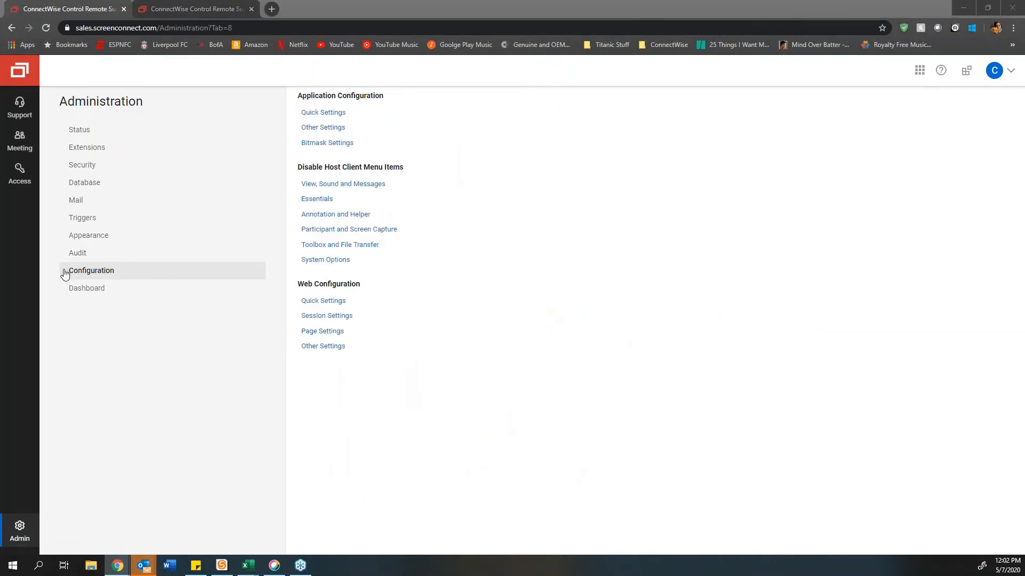
Step: Maximize the Advanced Configuration Editor article and scroll through its Quick Settings and Other Settings tables
double_click(495, 168)
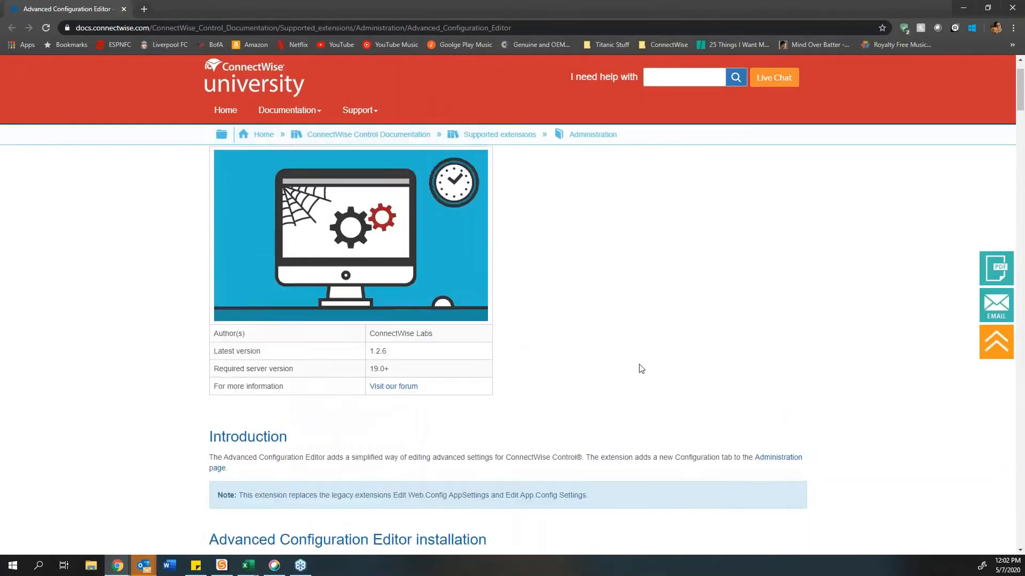
scroll(641, 368, up, 2)
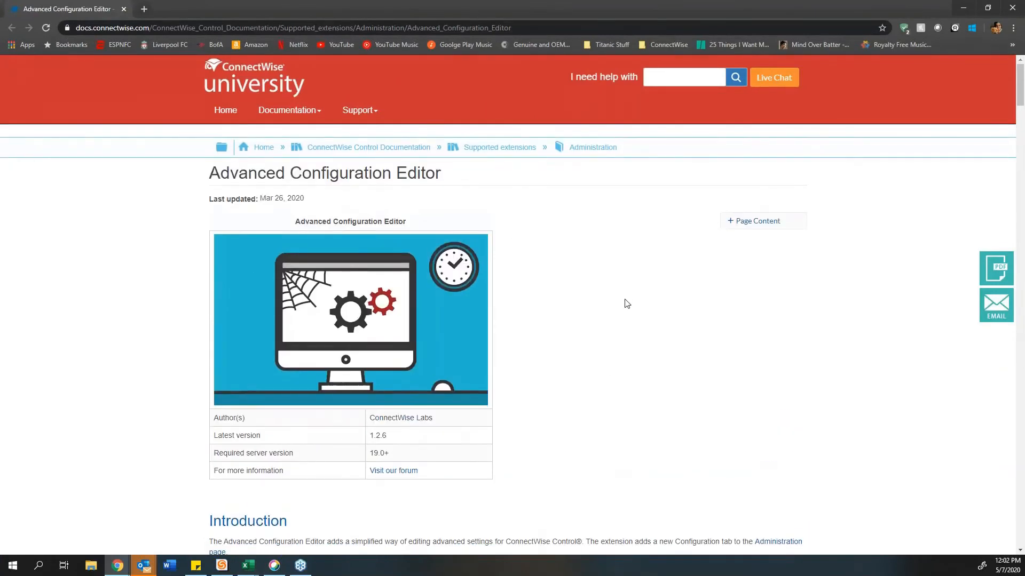
scroll(626, 302, down, 10)
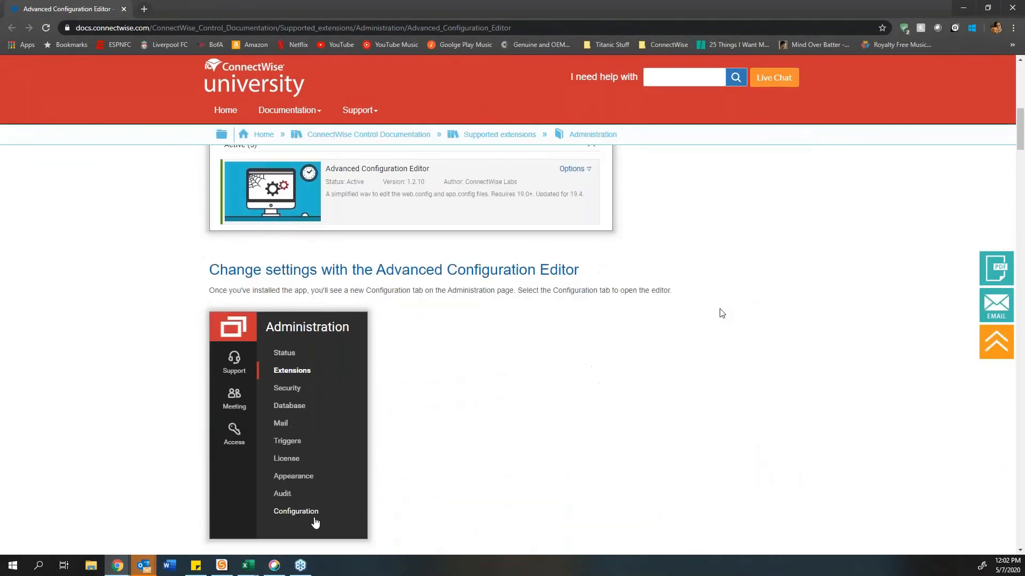
scroll(722, 313, down, 10)
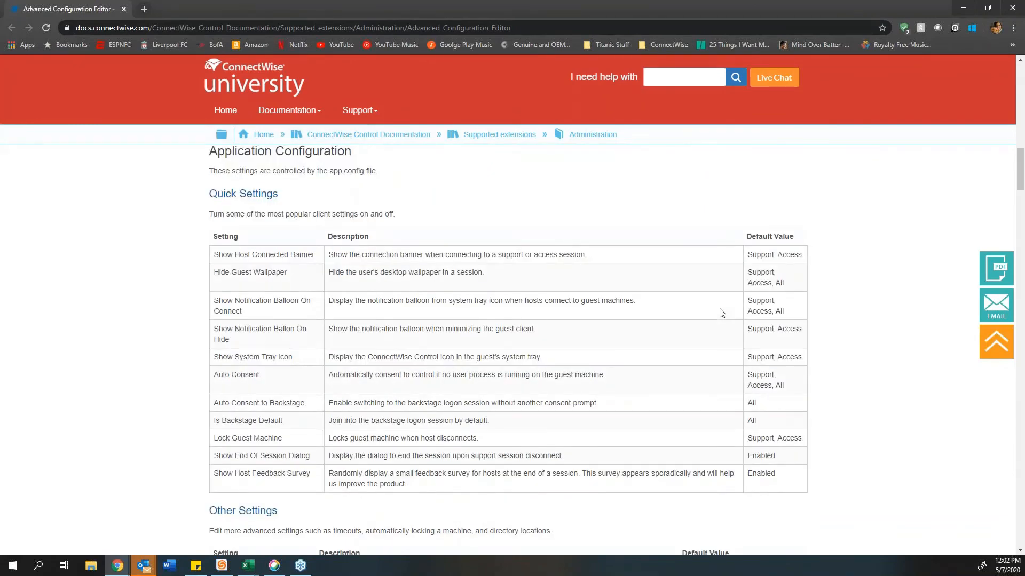
scroll(721, 314, down, 3)
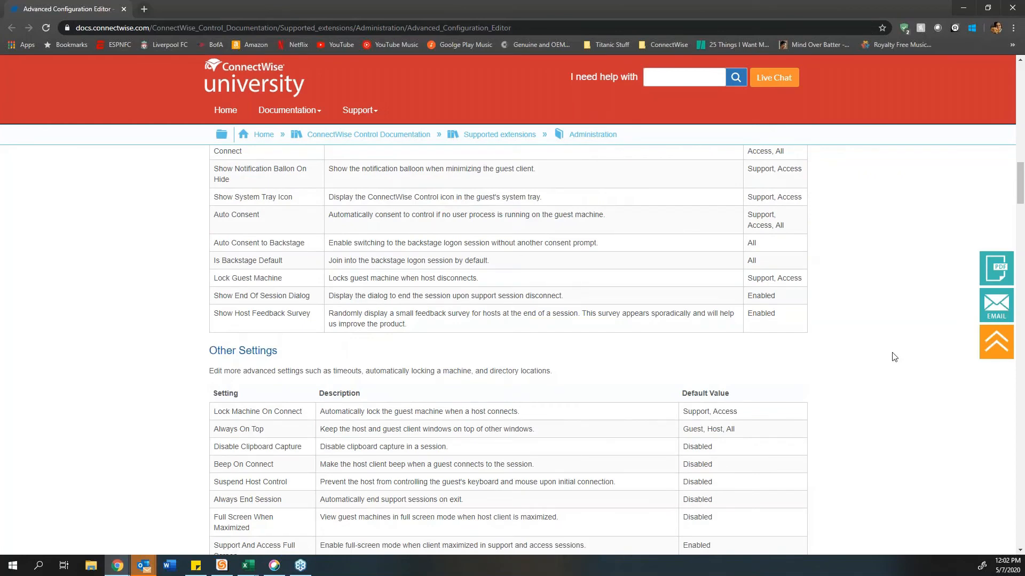
scroll(894, 357, down, 5)
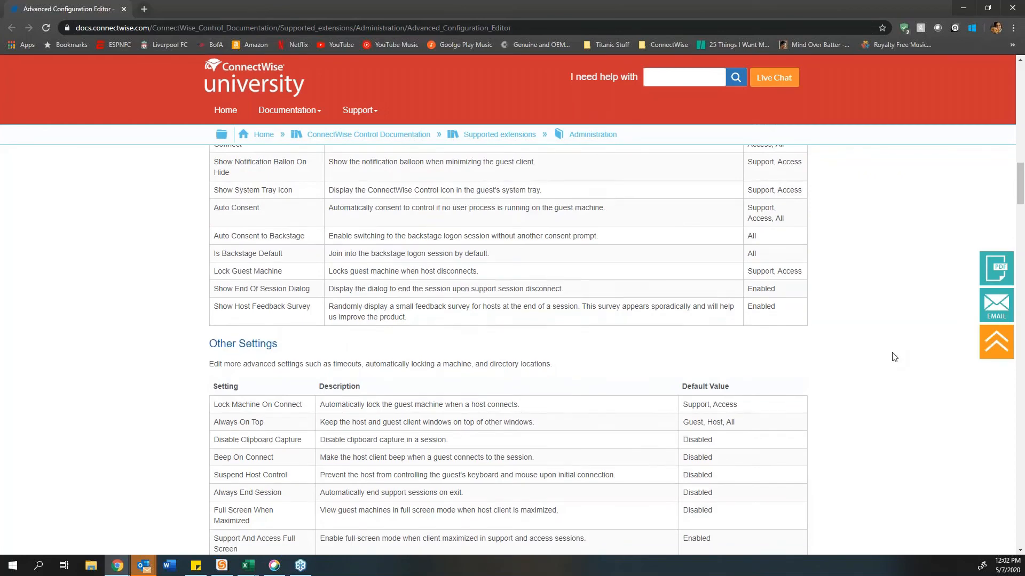
scroll(894, 357, up, 1)
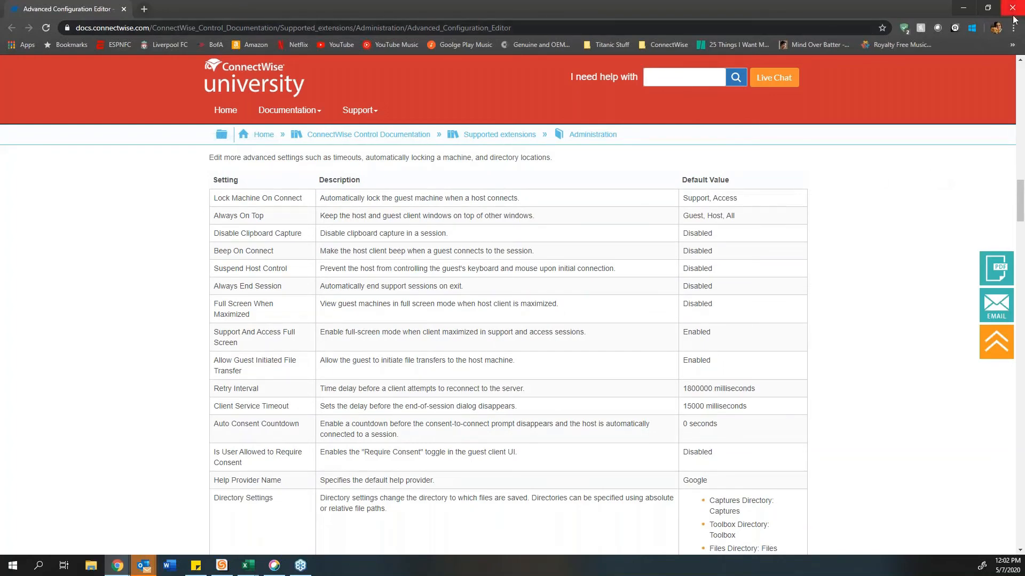
scroll(432, 391, up, 10)
drag(209, 174, 435, 173)
Step: Restore the docs window to normal size and drag it off screen to reveal Configuration
double_click(440, 9)
drag(440, 54, 305, 290)
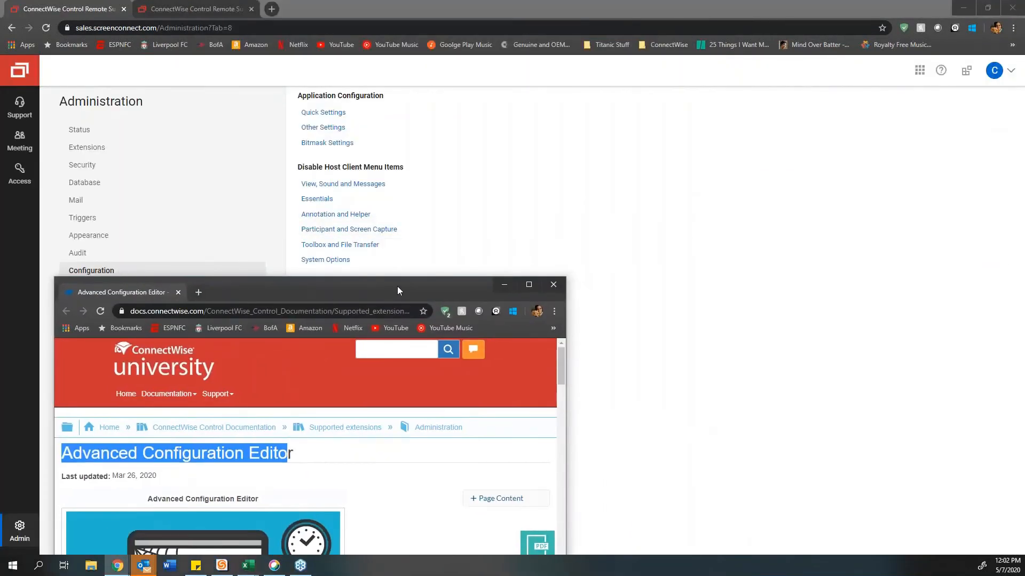
drag(382, 291, 0, 339)
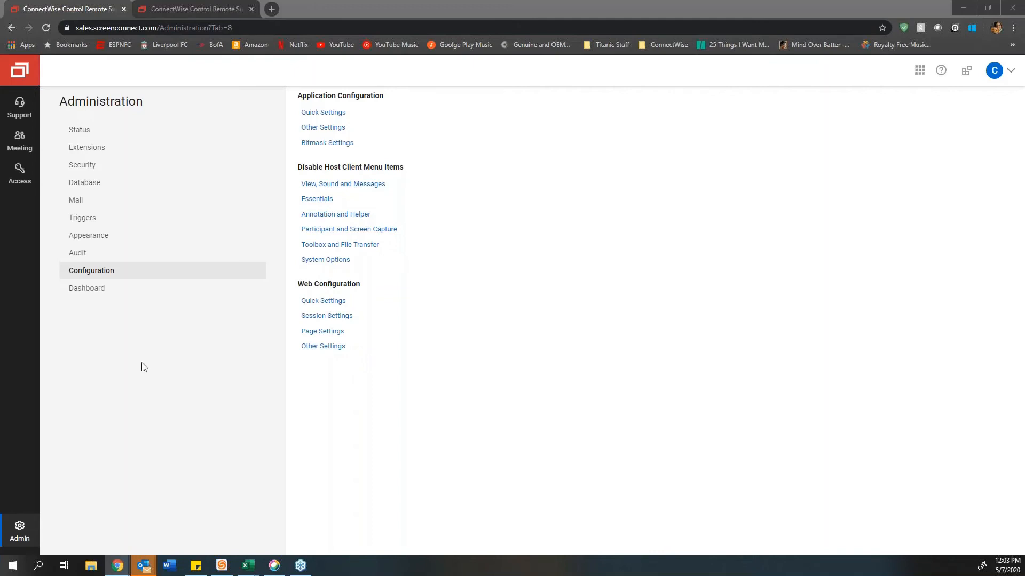
Step: Check dashboard stats with the connections chart extended to 37 days, then return to Audit
click(103, 291)
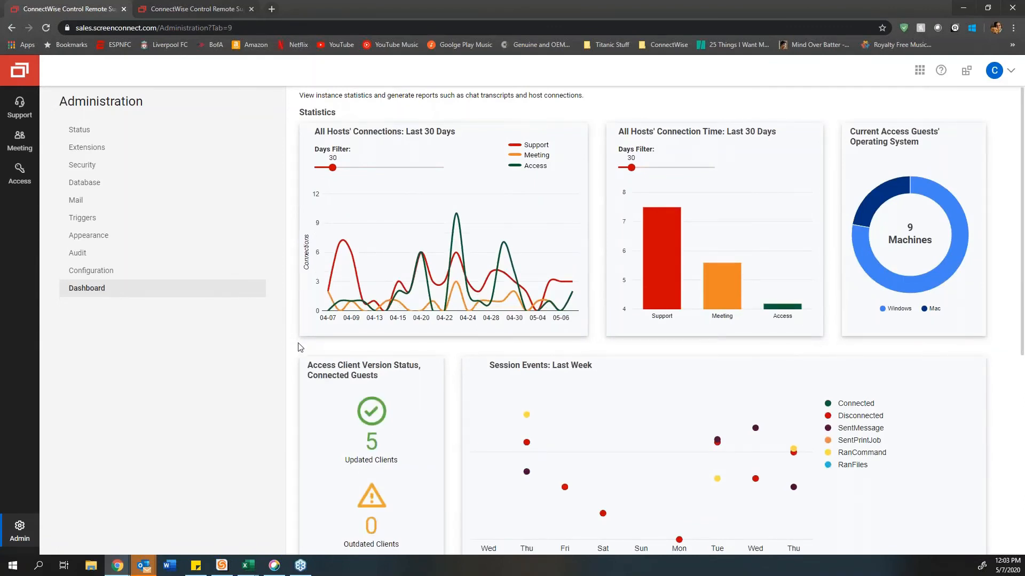
drag(332, 168, 338, 169)
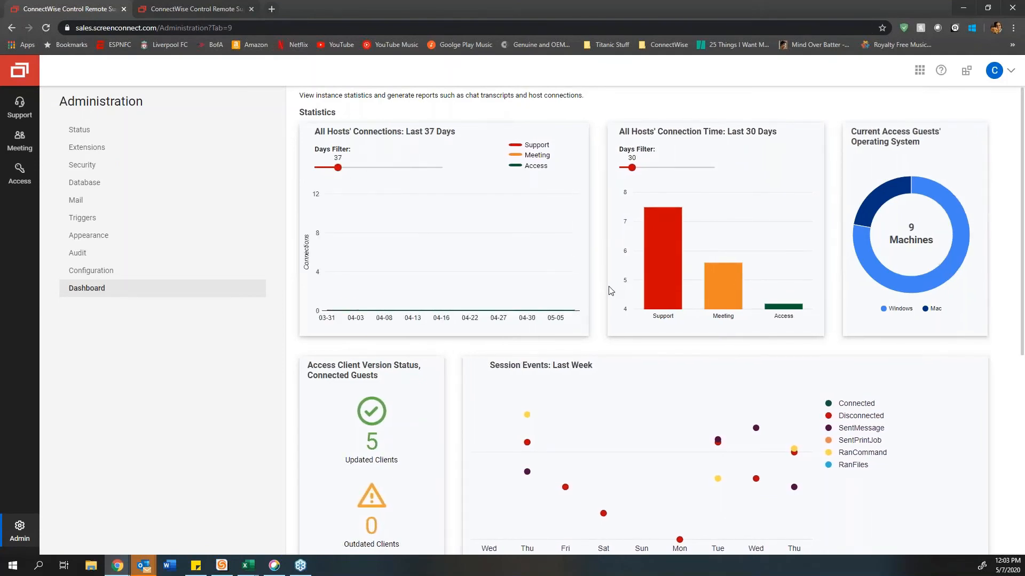
scroll(611, 291, down, 2)
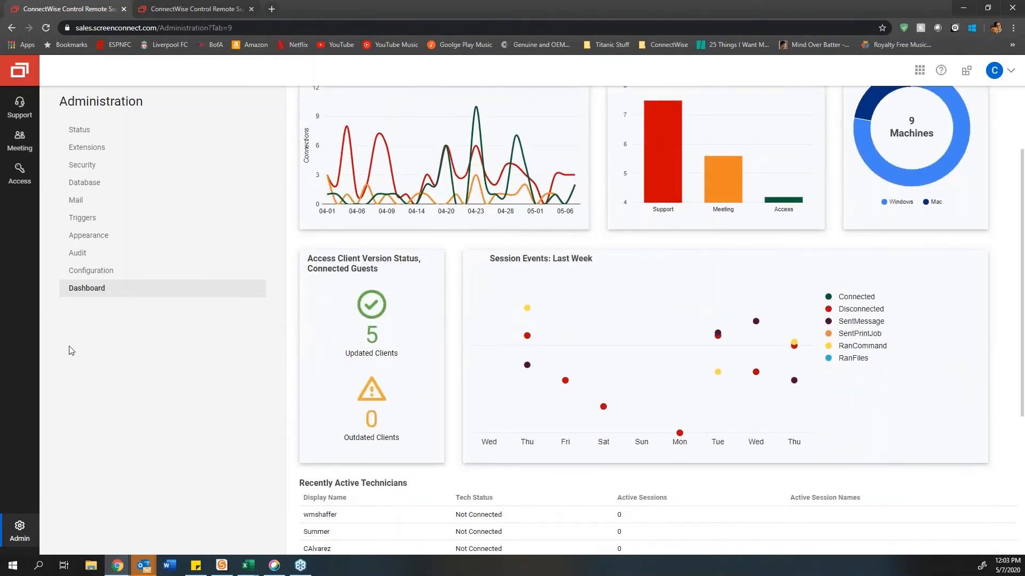
click(94, 254)
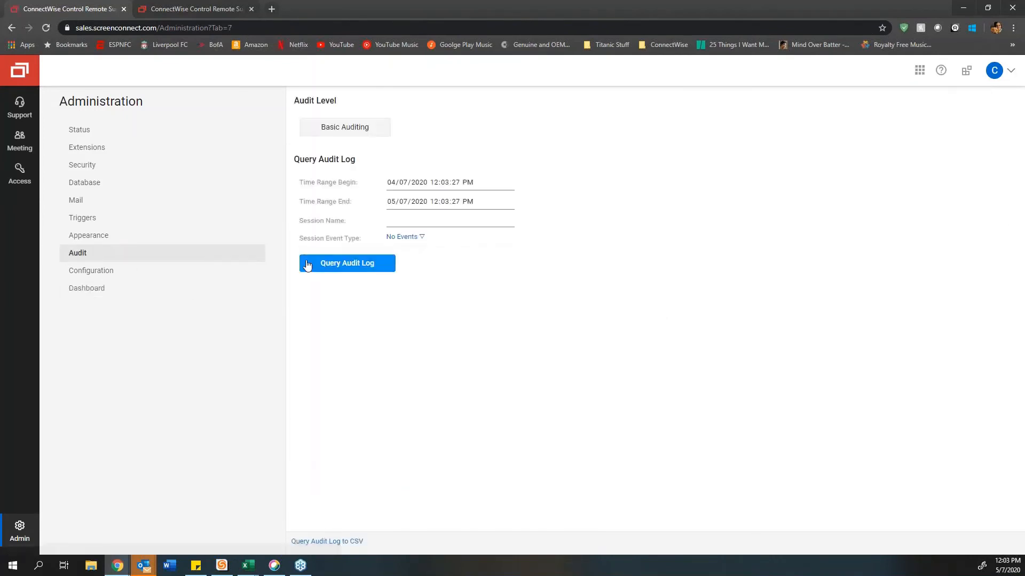
Step: Query the past month's audit log, export it to CSV, and open the file in Excel
click(308, 265)
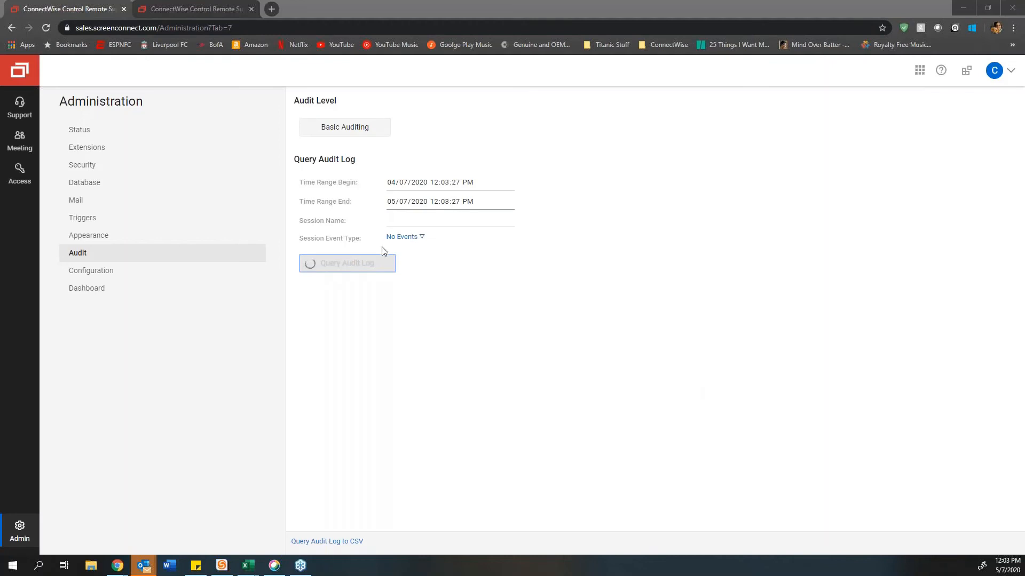
click(326, 541)
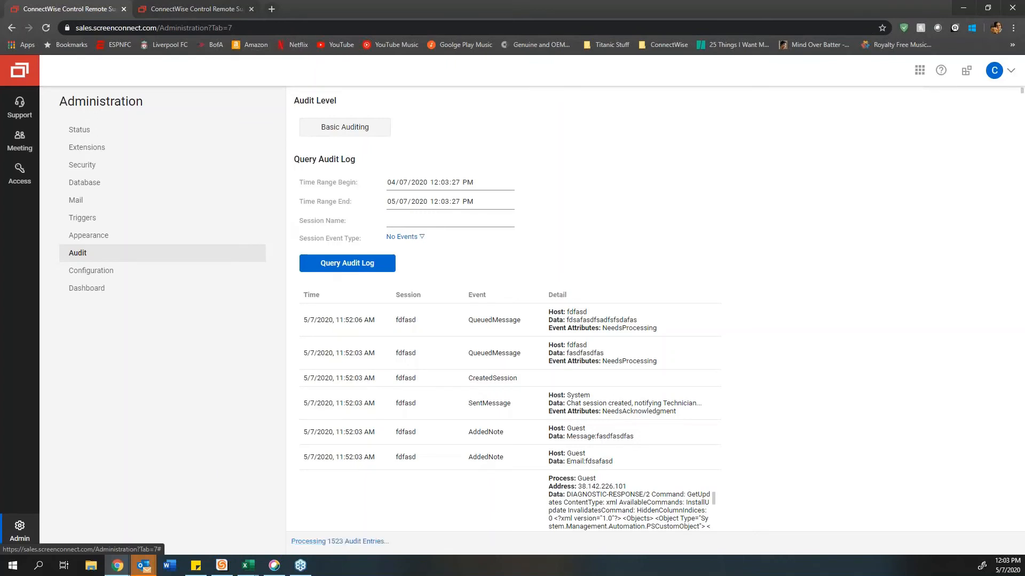
mouse_move(249, 565)
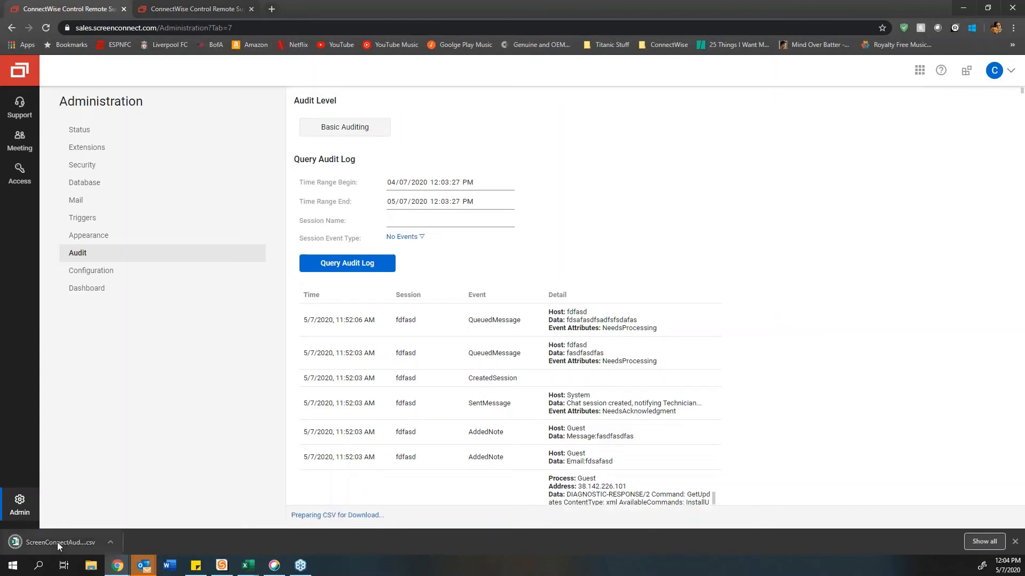
click(56, 542)
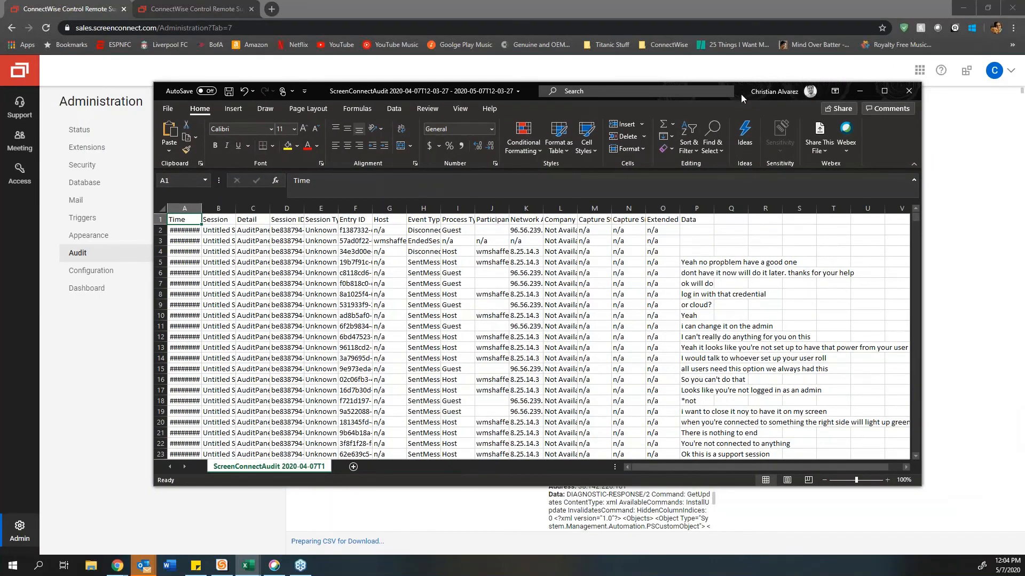
Step: Maximize Excel and auto-fit columns P, O and H while scrolling through the audit rows
double_click(741, 93)
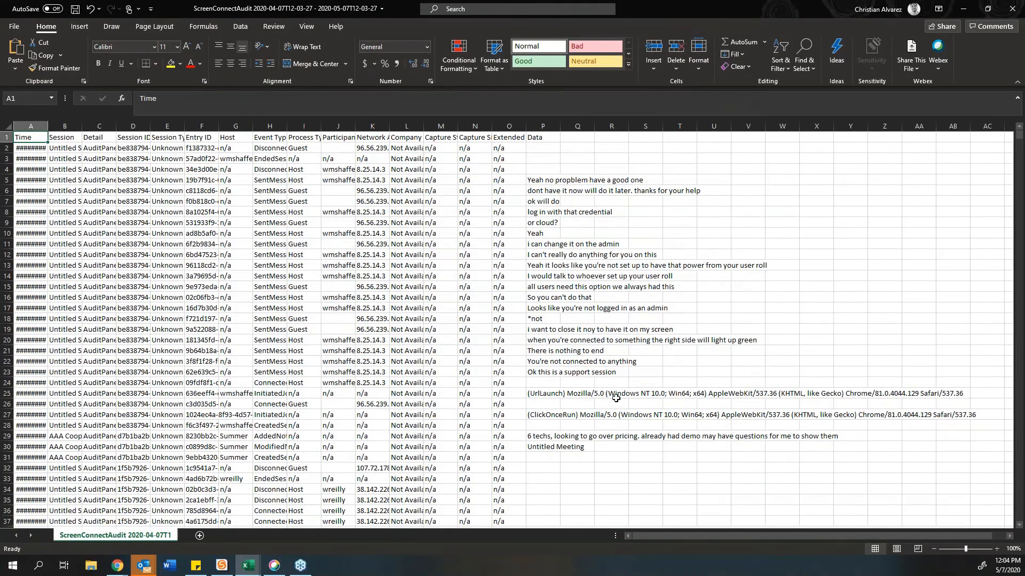
double_click(562, 127)
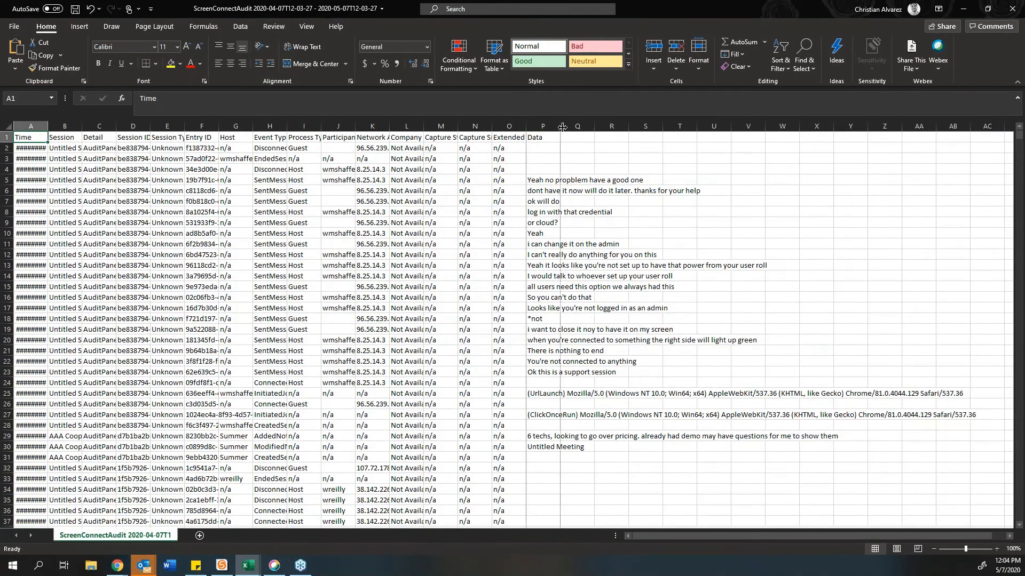
double_click(527, 124)
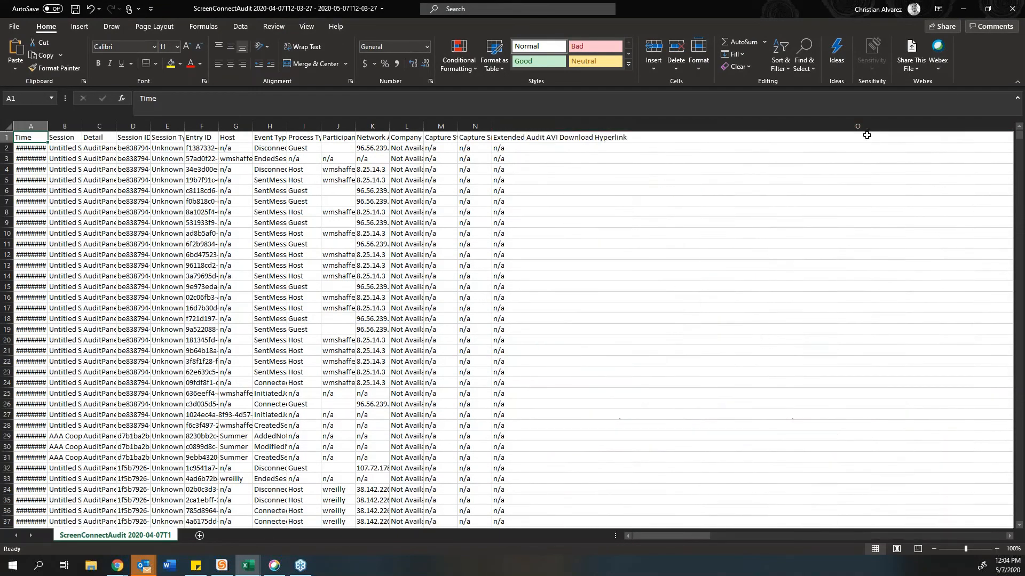
scroll(562, 383, down, 13)
scroll(563, 384, down, 1)
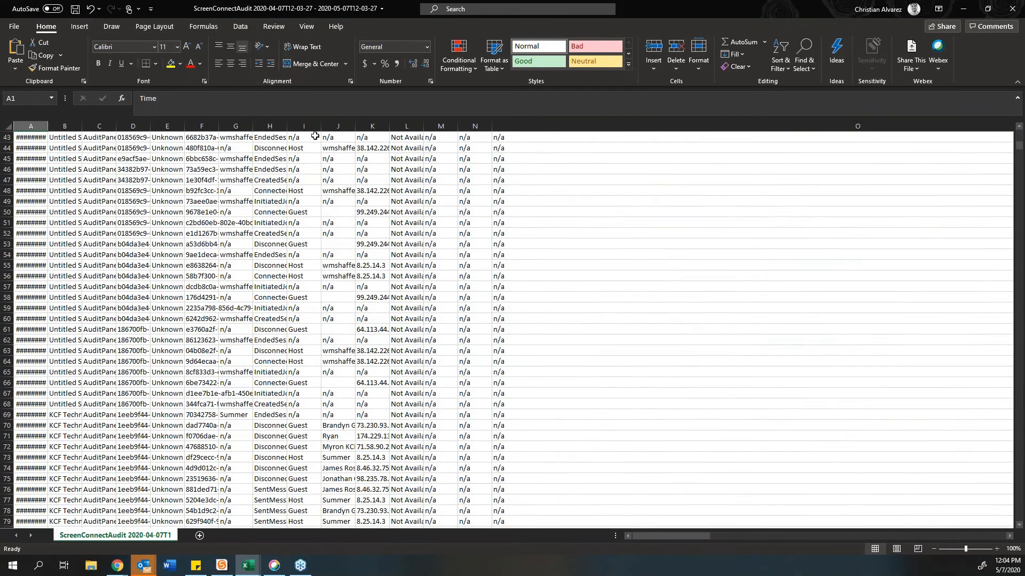
double_click(287, 126)
scroll(502, 377, down, 17)
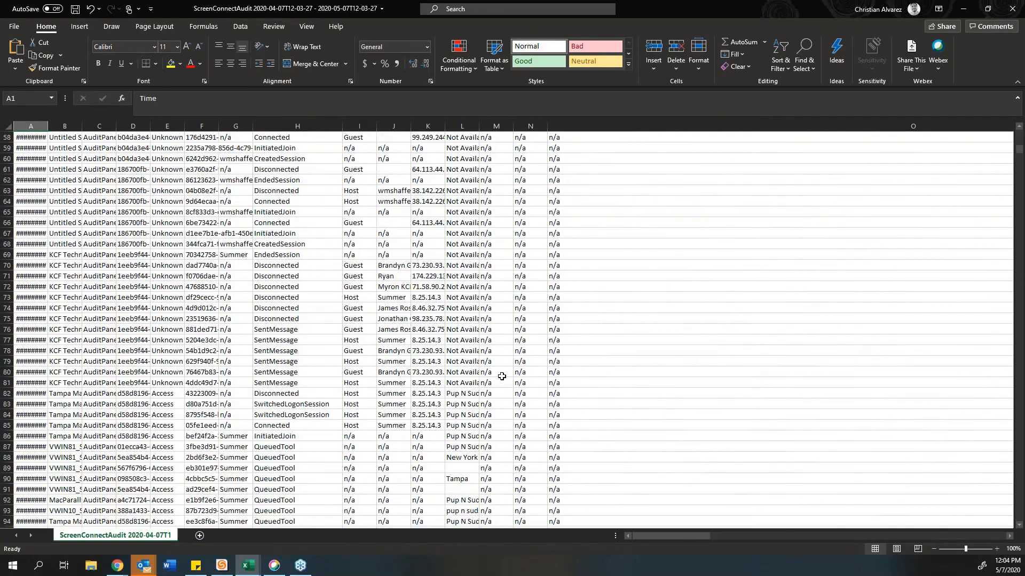
scroll(502, 376, down, 7)
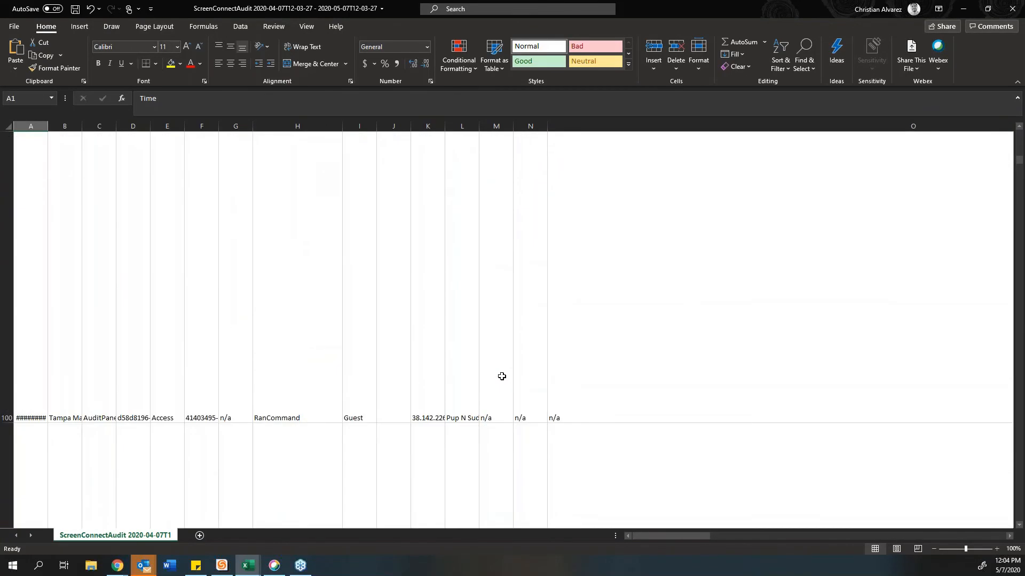
scroll(501, 377, down, 4)
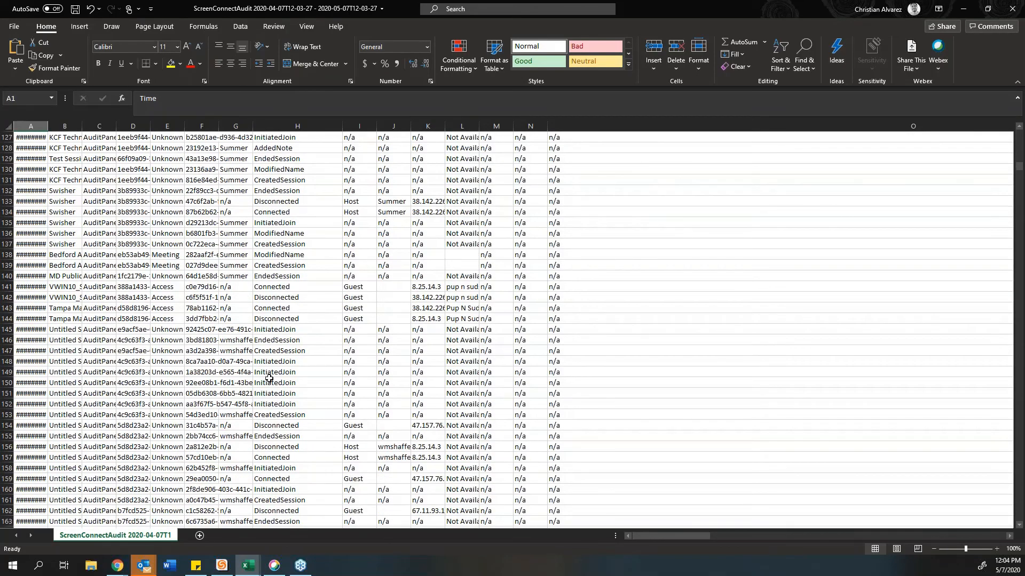
Step: Close the audit CSV without saving and return to the admin Dashboard
click(1005, 12)
click(514, 295)
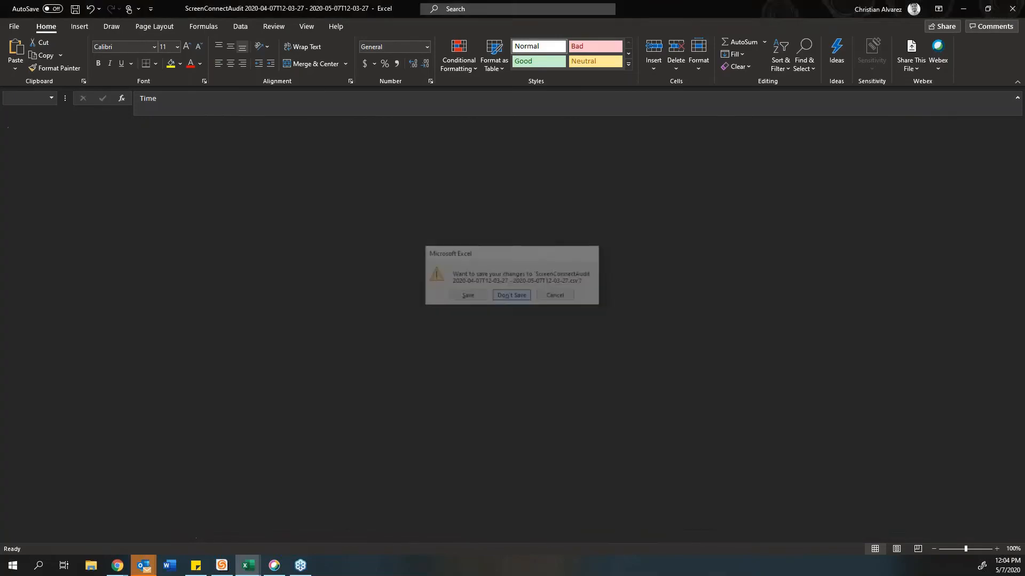
click(116, 290)
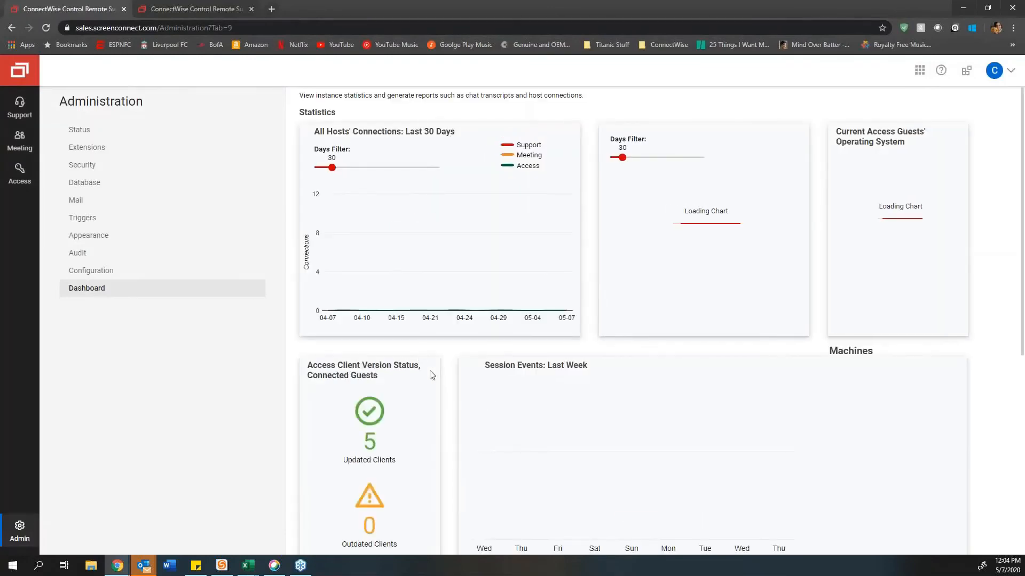
Step: Scroll the Dashboard charts and technicians, and view the CSV, XML and JSON report download formats
scroll(464, 375, down, 1)
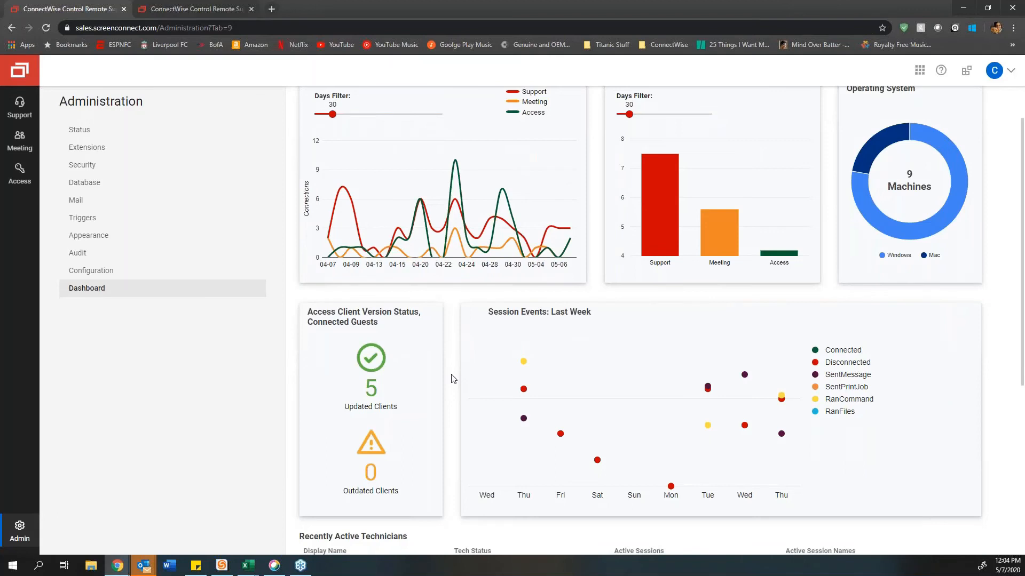
scroll(452, 379, down, 5)
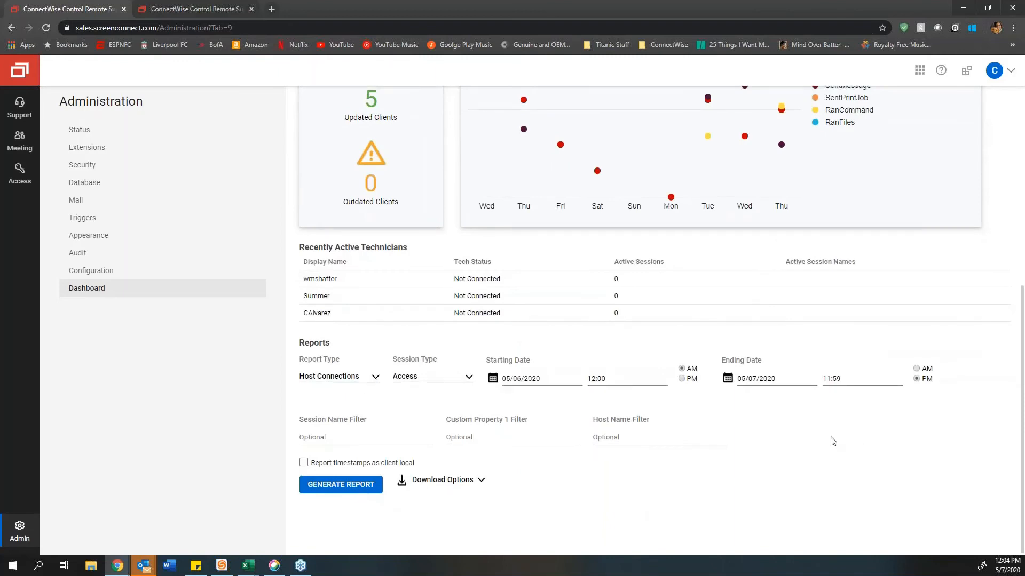
scroll(715, 441, up, 4)
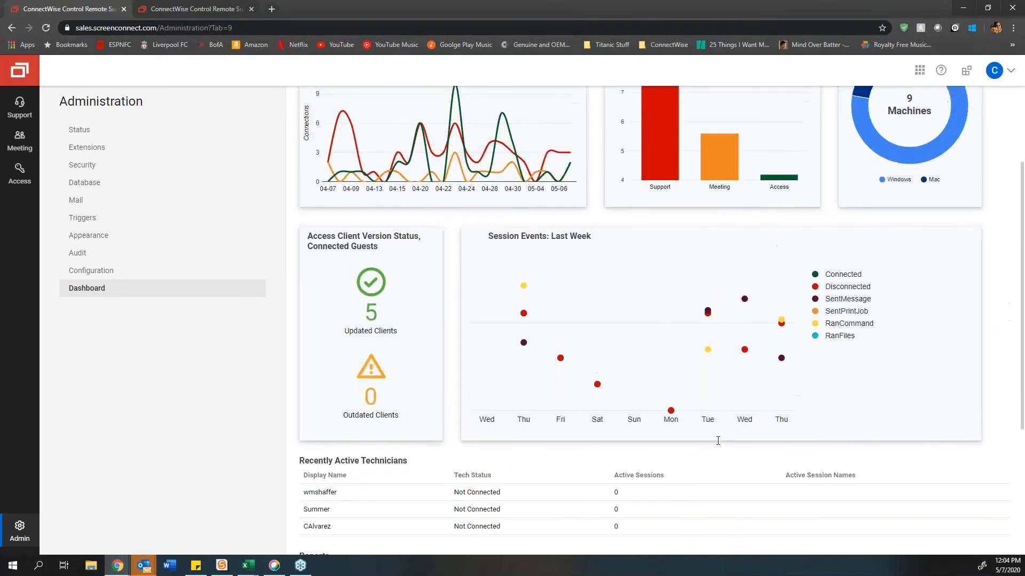
scroll(463, 352, down, 4)
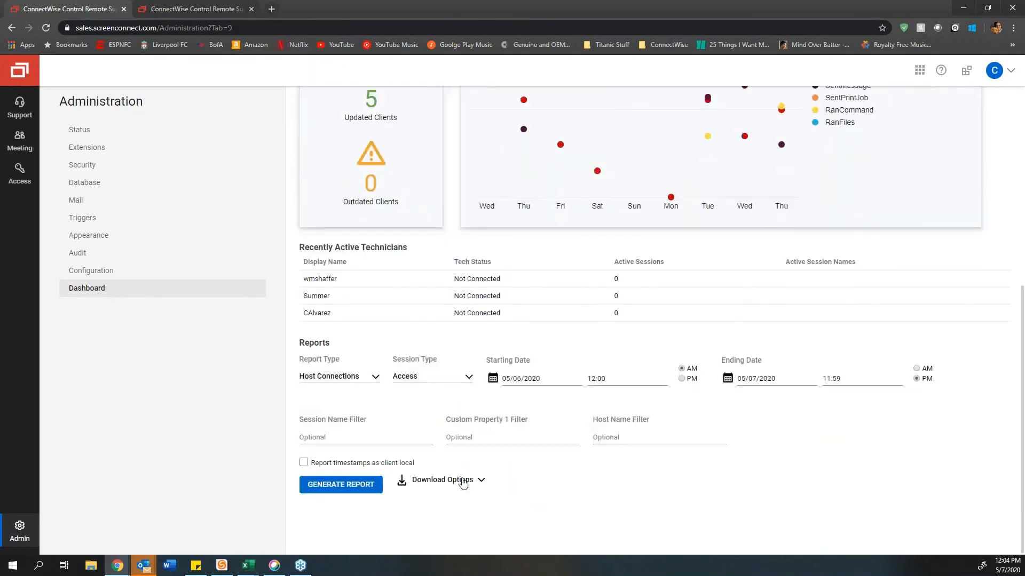
click(478, 482)
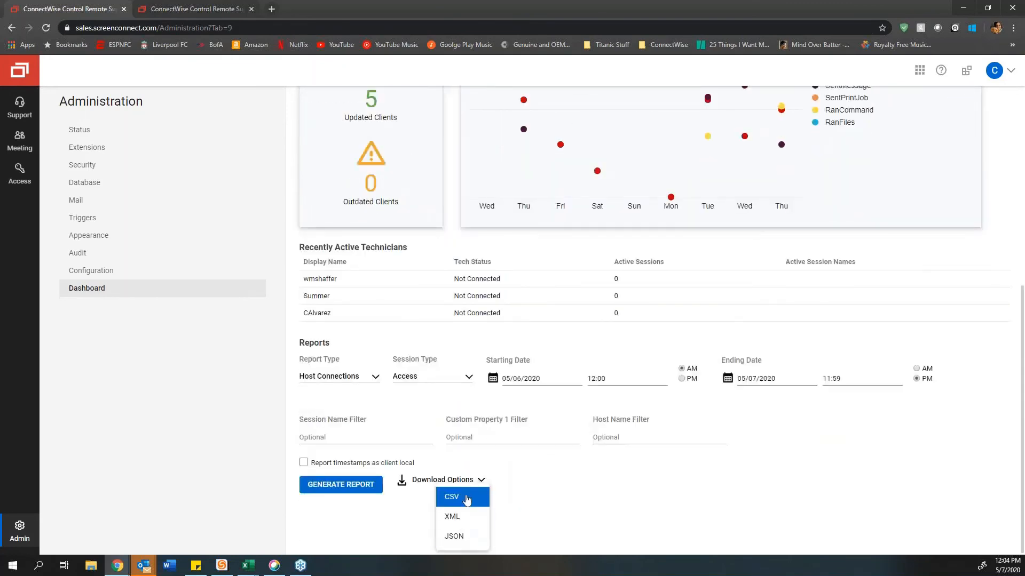
click(795, 475)
scroll(800, 473, up, 6)
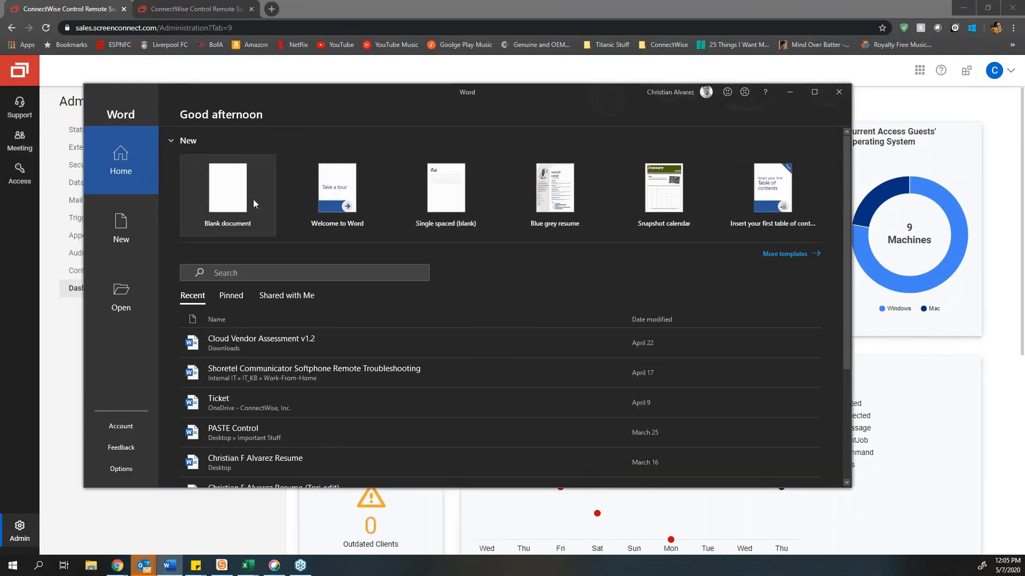
Step: Paste the licence pricing links and sales contact into a blank document, removing the signature lines
click(252, 200)
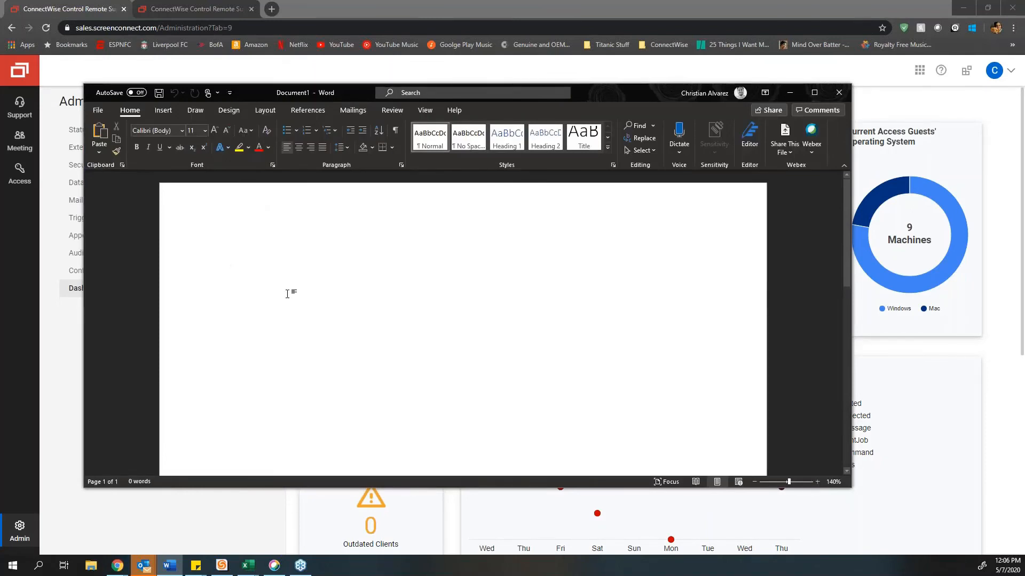
text(Support licenses: https://www.connectwise.com/software/control/pricing  Access license: https://www.connectwise.com/software/control/remote-access/pricing)
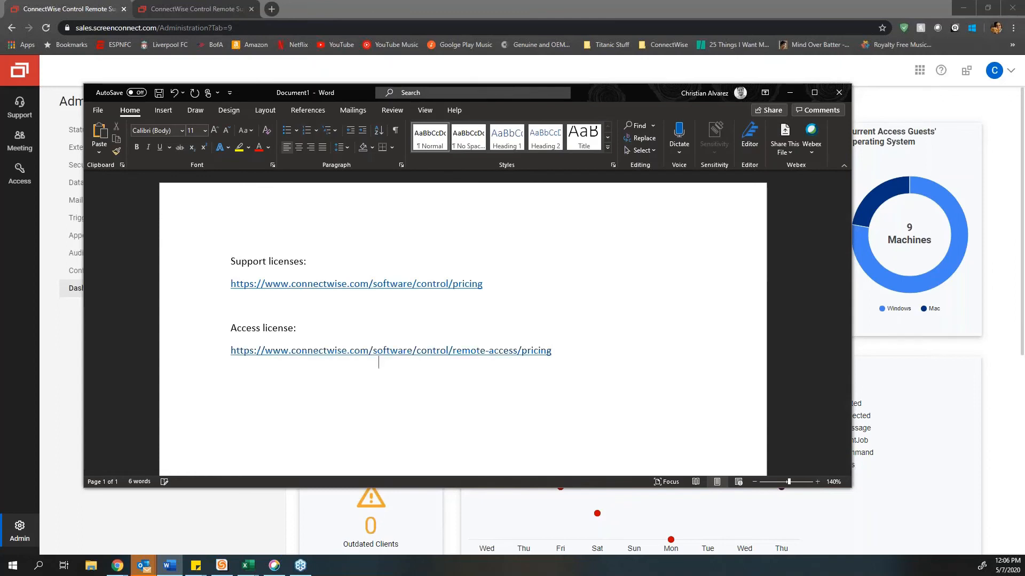
key(ctrl+v)
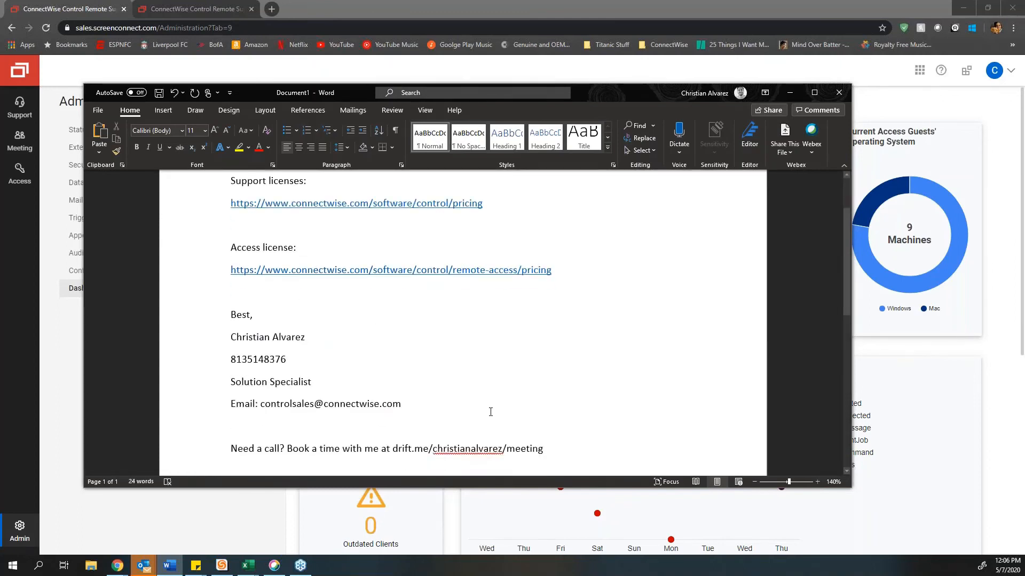
drag(346, 391, 221, 309)
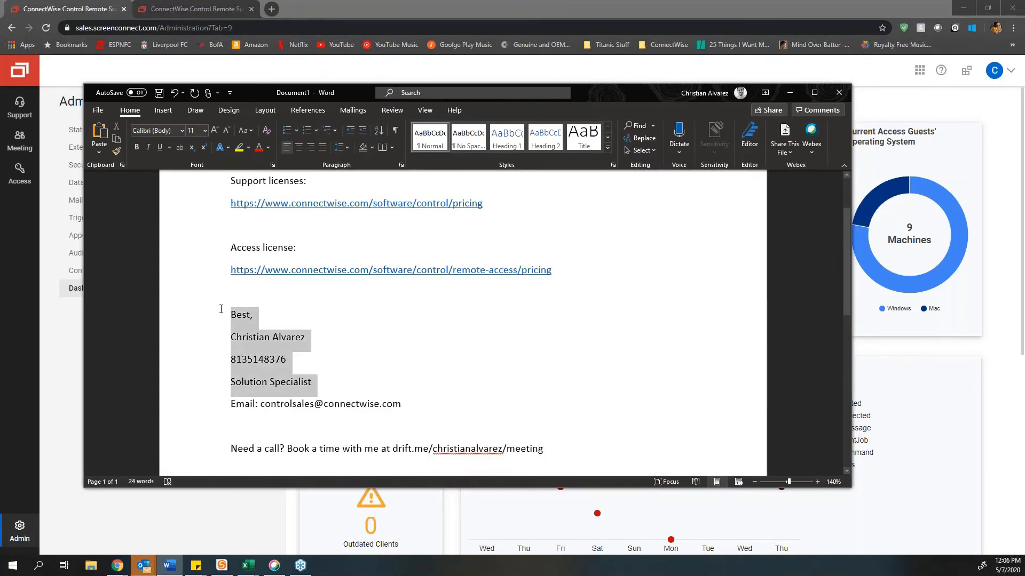
key(BackSpace)
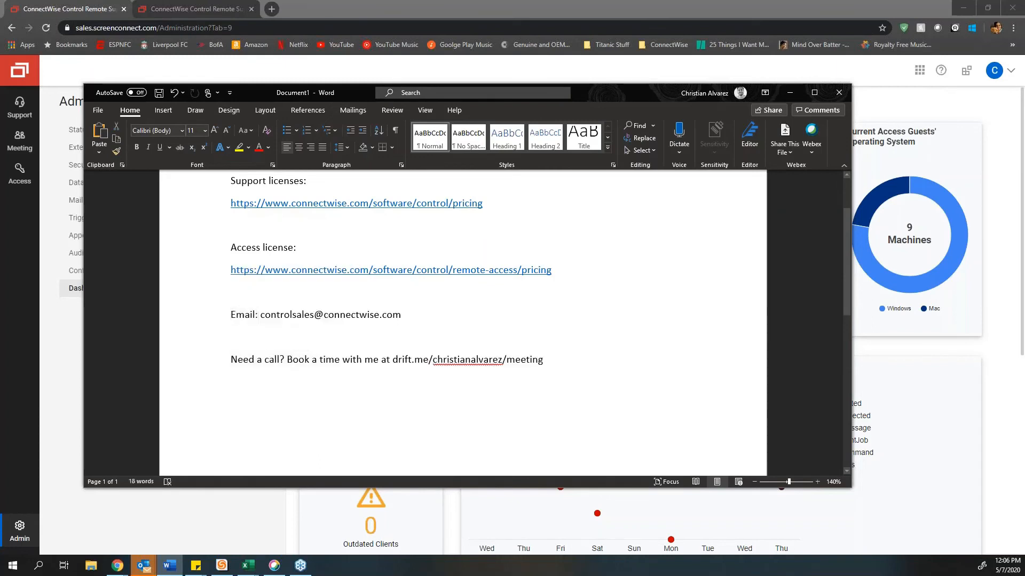
Step: Replace the meeting-booking line with recorded demo, live demo and knowledge base (help.screenconnect.com) links
drag(570, 361, 165, 347)
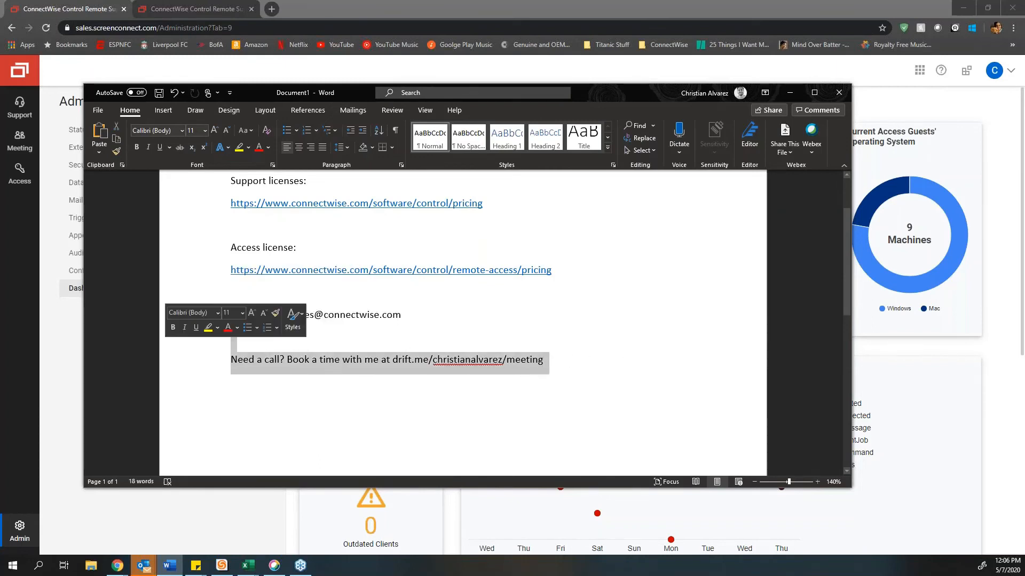
key(BackSpace)
text(Recorded demo: https://www.connectwise.com/resources/demo/connectwise-control)
key(Return)
text(Register for next live demo: https://www.connectwise.com/resources/live-demo)
key(Return)
text(Knowledge base: help.screenconnect.com)
key(Return)
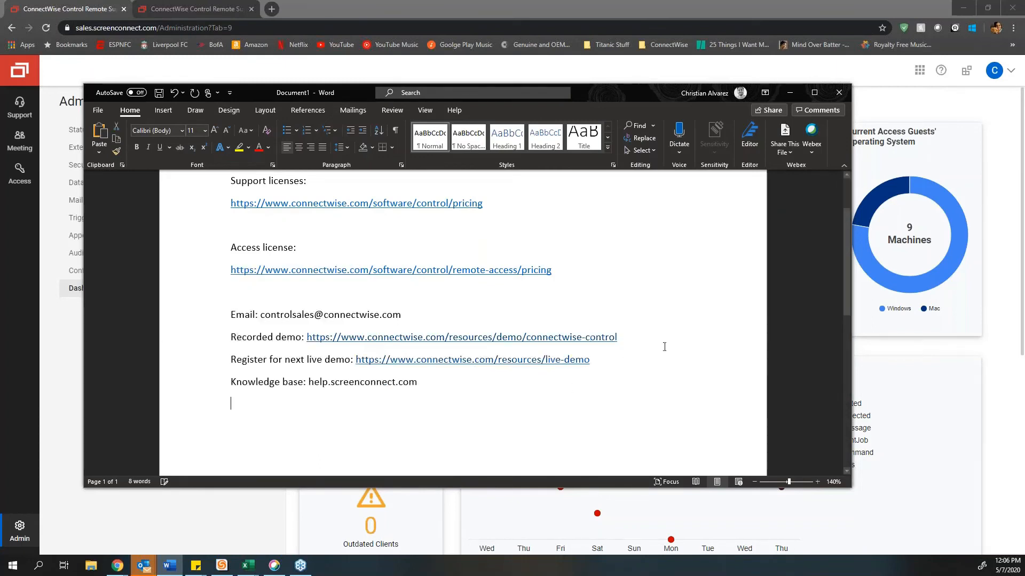
Step: Maximize Word and set all the document text to 16 pt
scroll(664, 348, up, 1)
key(ctrl+a)
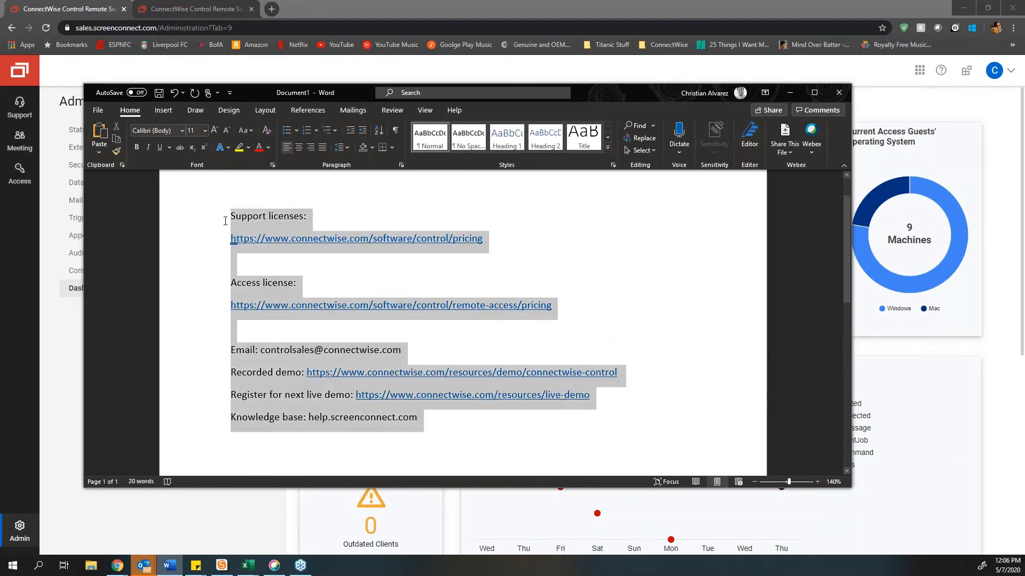
double_click(627, 92)
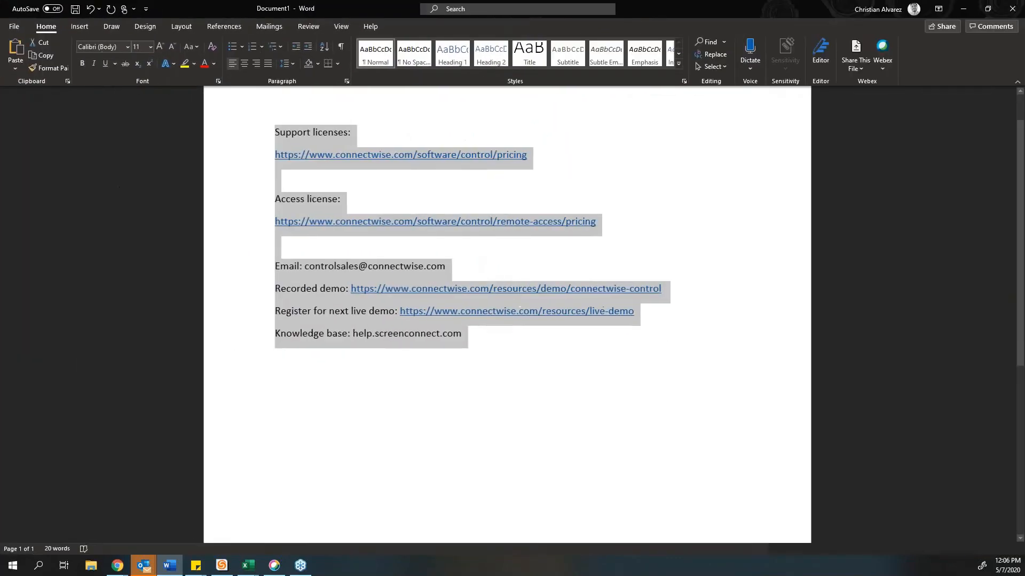
click(167, 47)
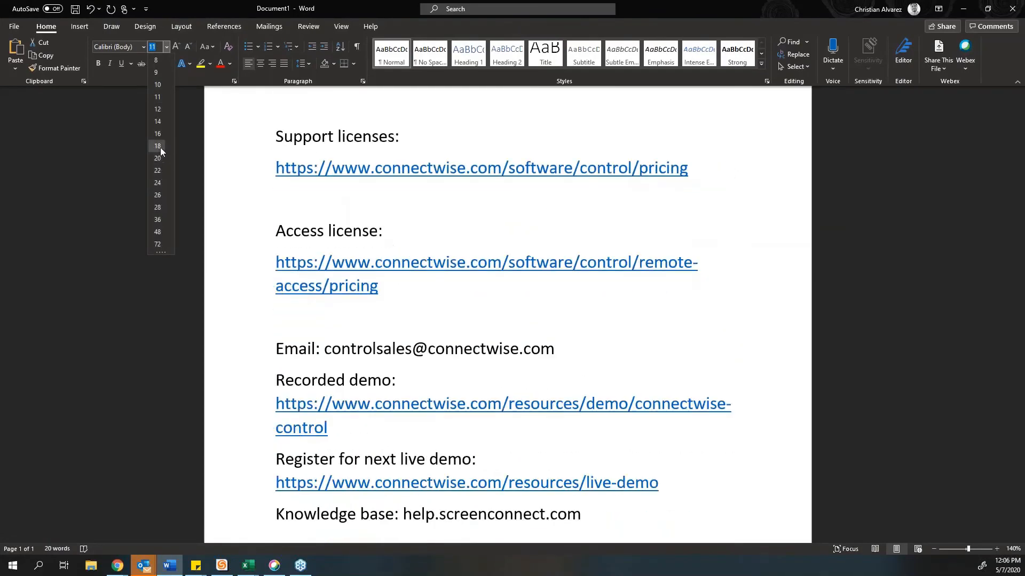
click(159, 133)
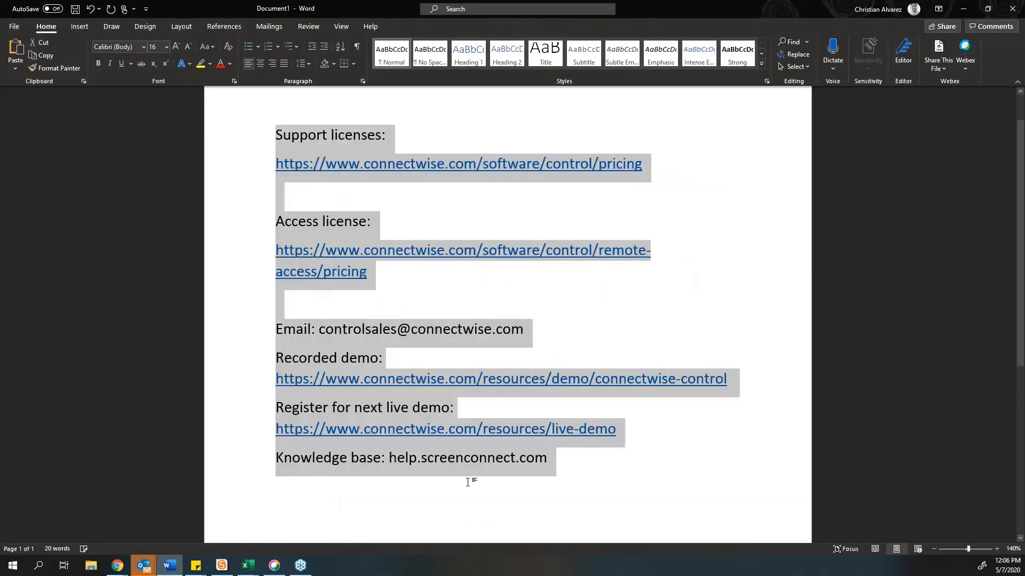
drag(547, 459, 389, 459)
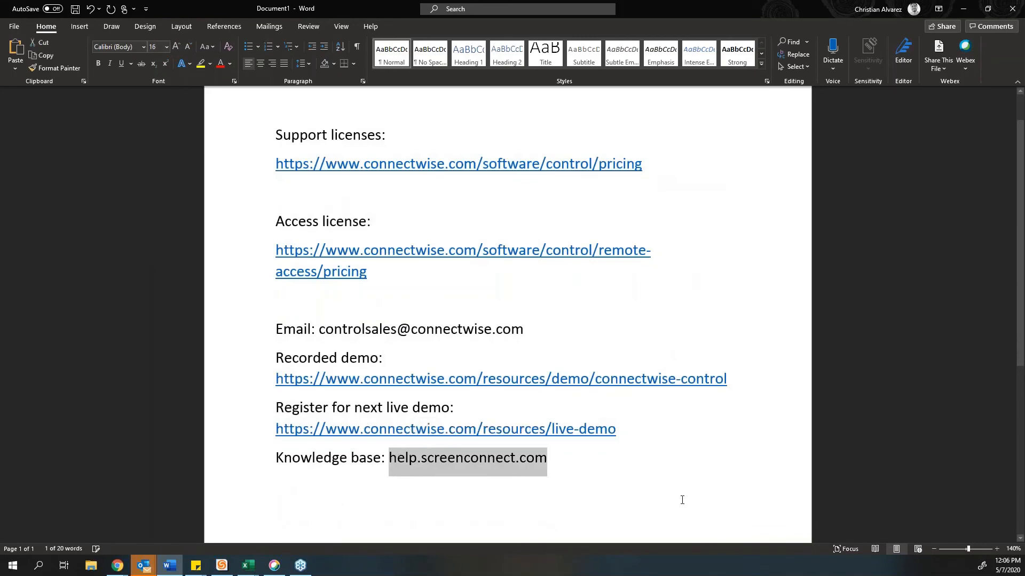
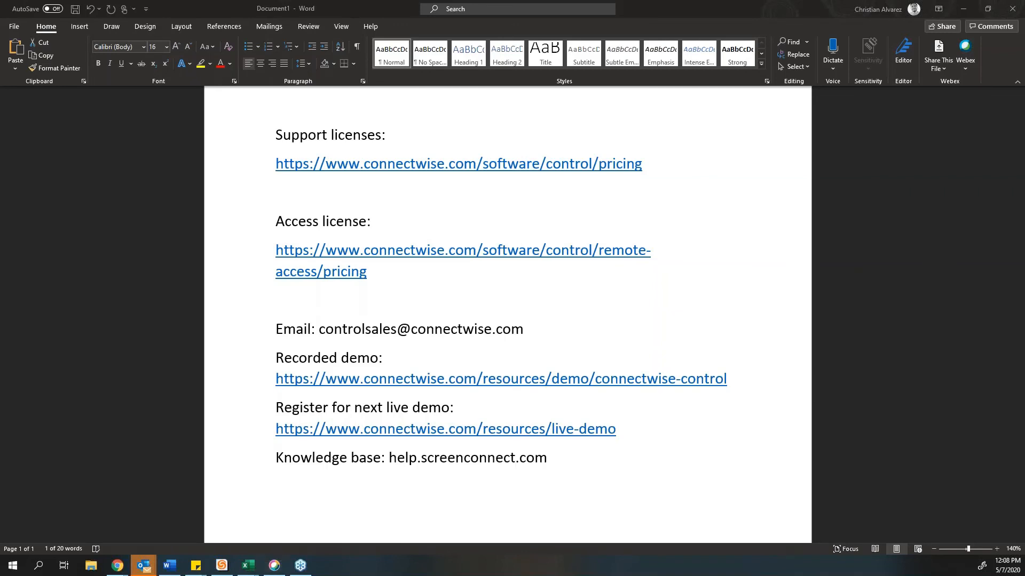
Step: Minimize the Word links document to bring the ConnectWise Control Administration dashboard back
click(964, 9)
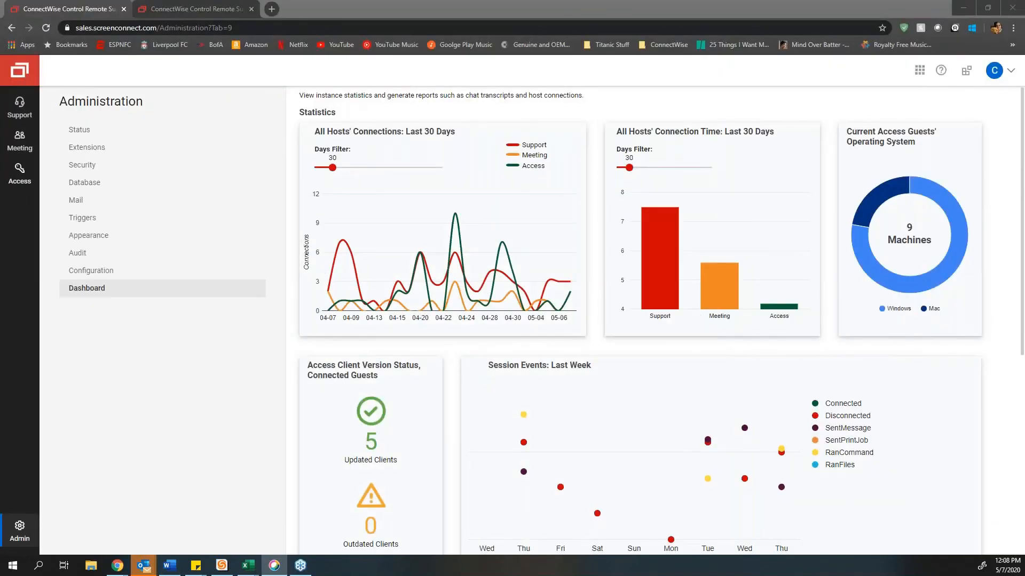
Step: Join Tampa Machine from Access and switch its remote view to the [Backstage] logon session
click(22, 179)
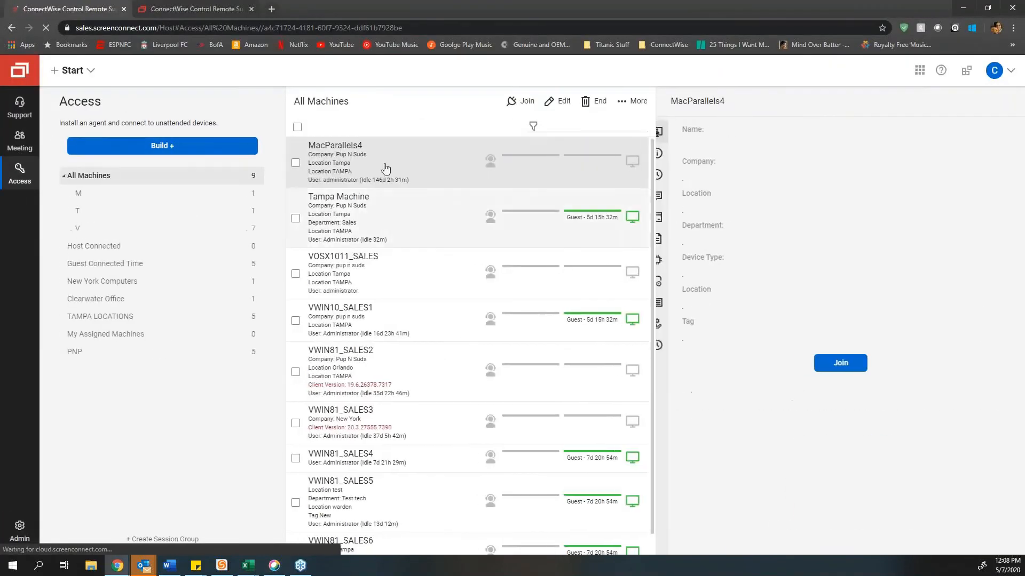
double_click(403, 215)
click(549, 100)
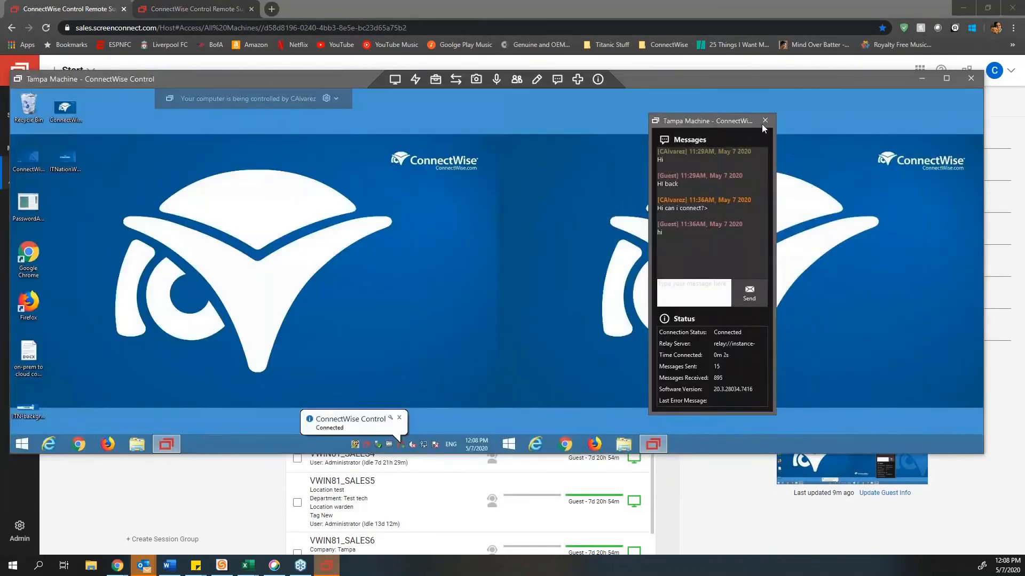
click(395, 81)
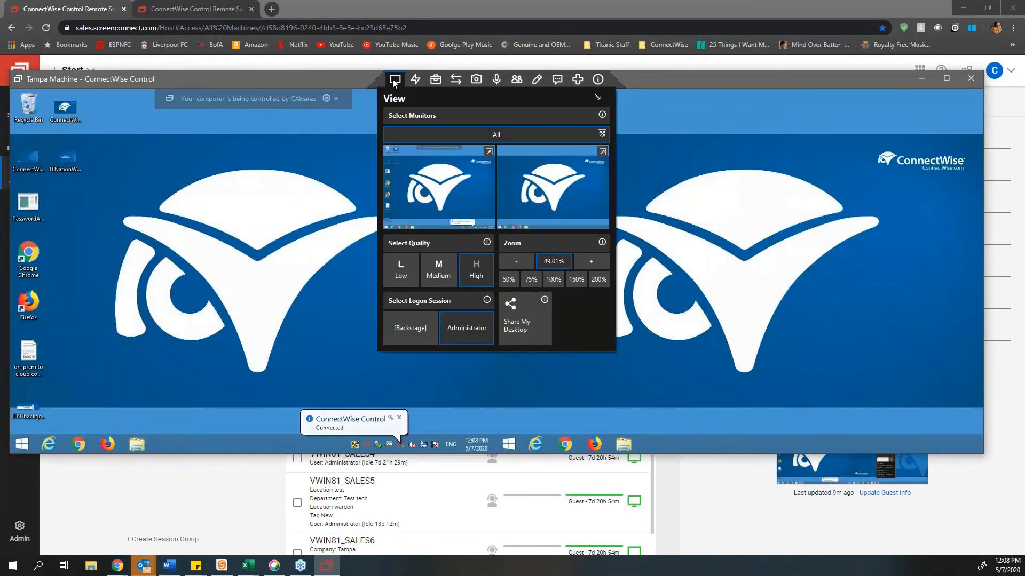
click(404, 338)
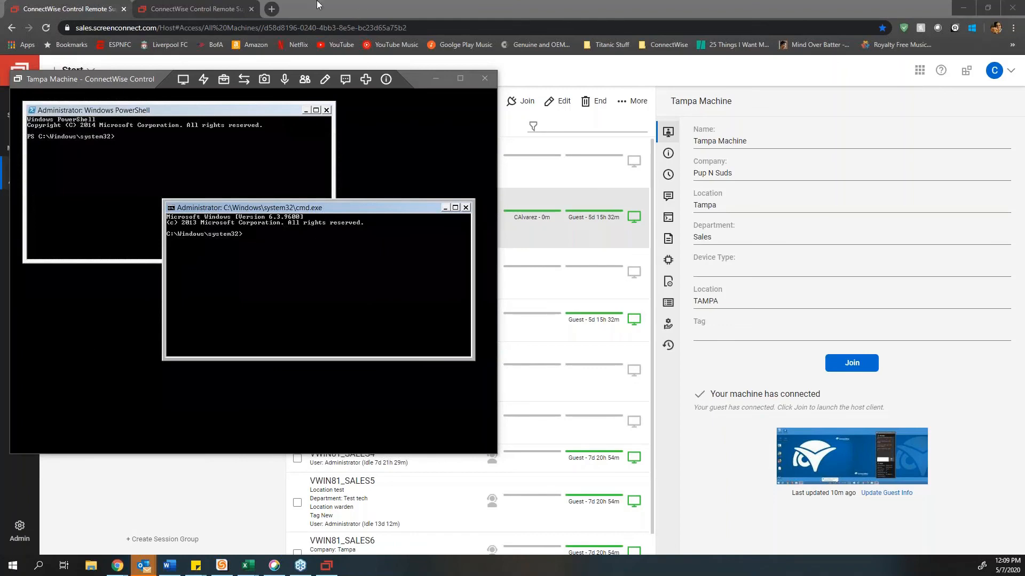
click(424, 3)
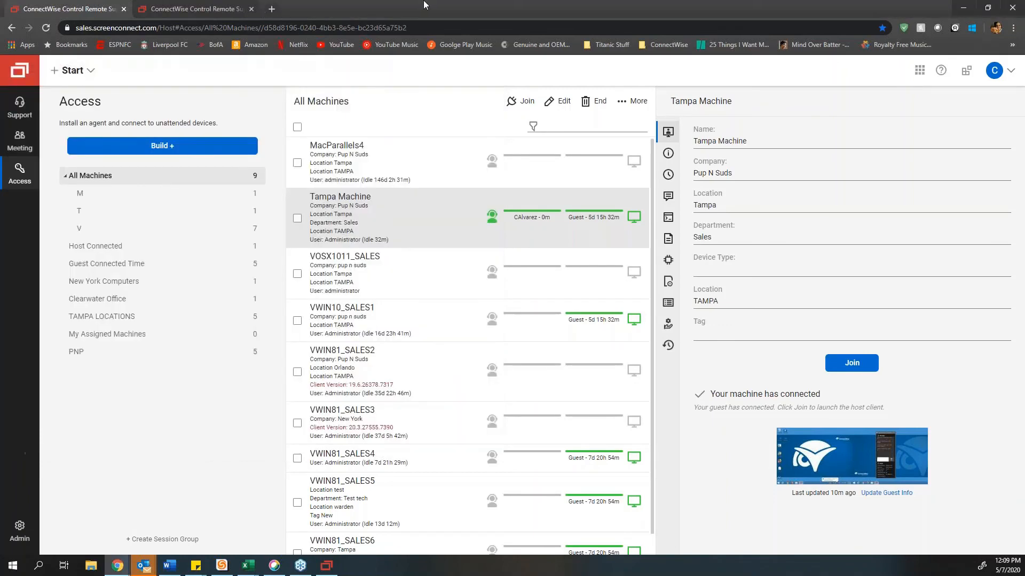
Step: Create a new Support session, share its guest URL, and join once the guest connects
click(16, 122)
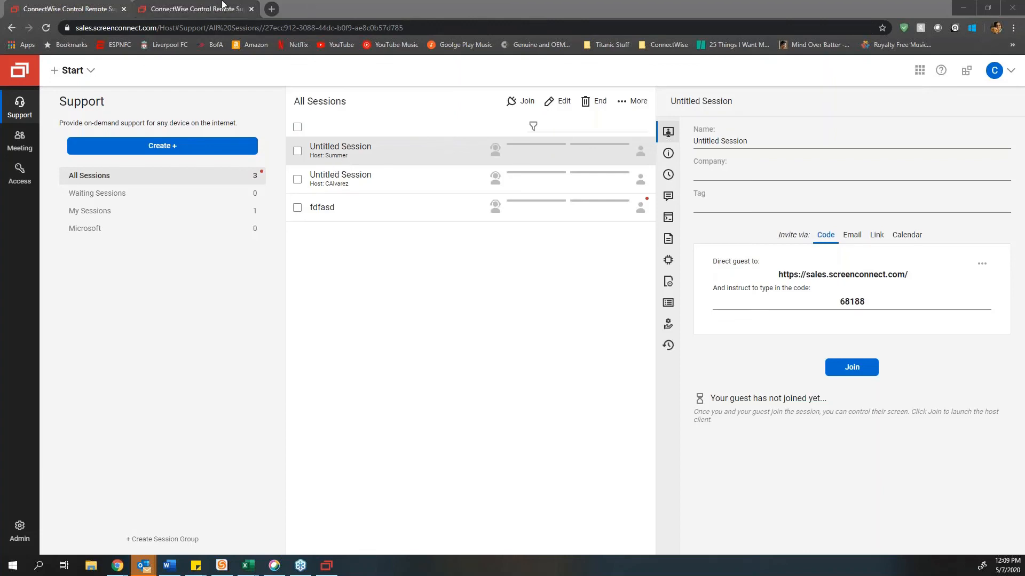
click(141, 154)
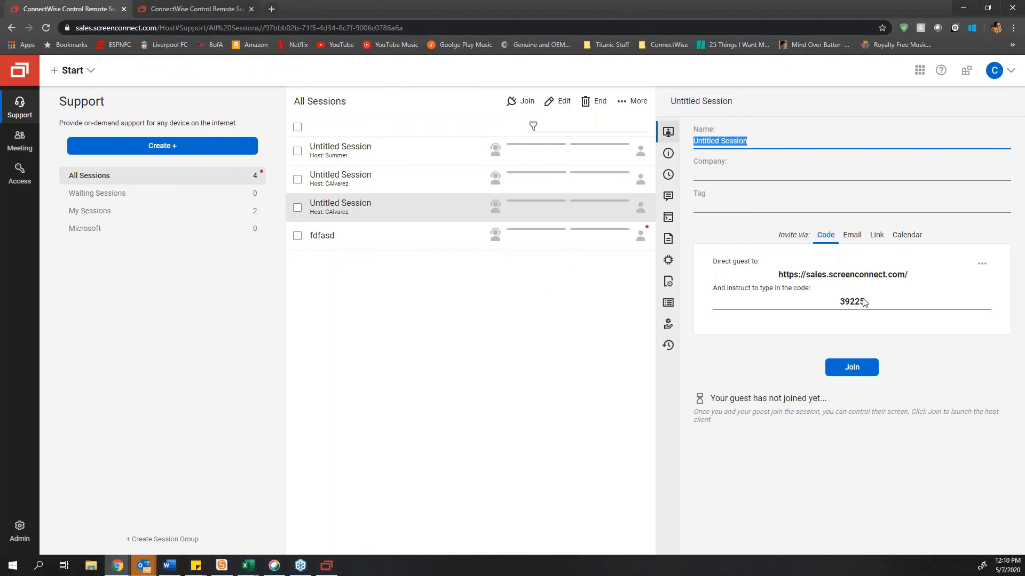
click(826, 277)
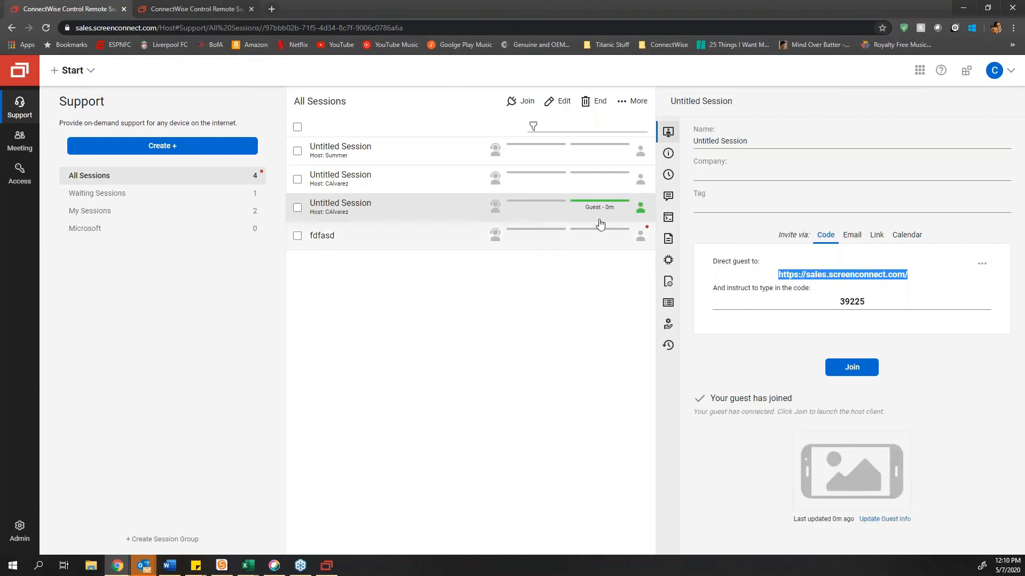
double_click(418, 215)
click(528, 103)
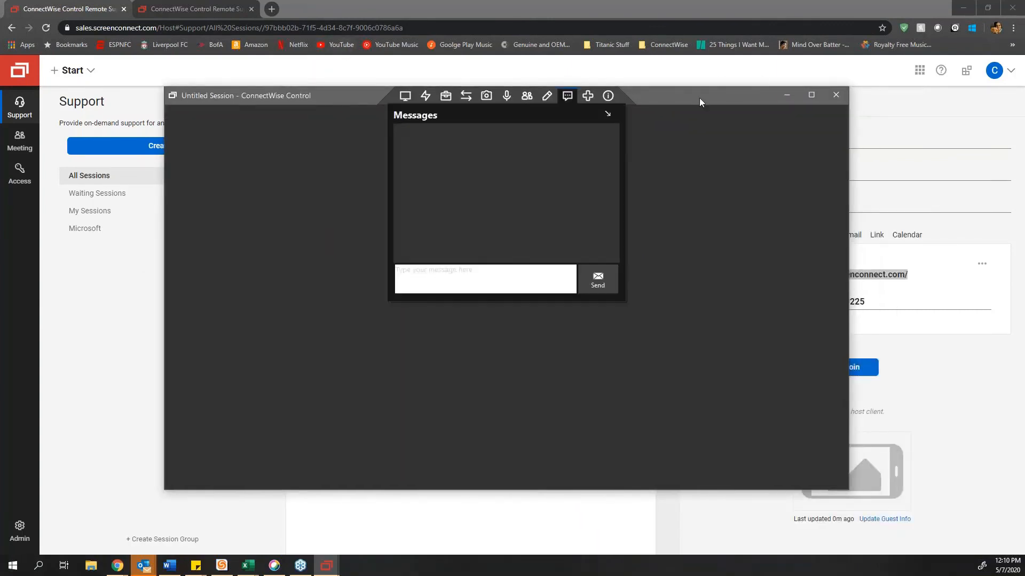
Step: Move the session viewer aside and end the third session, leaving 3 sessions listed
drag(699, 97, 729, 160)
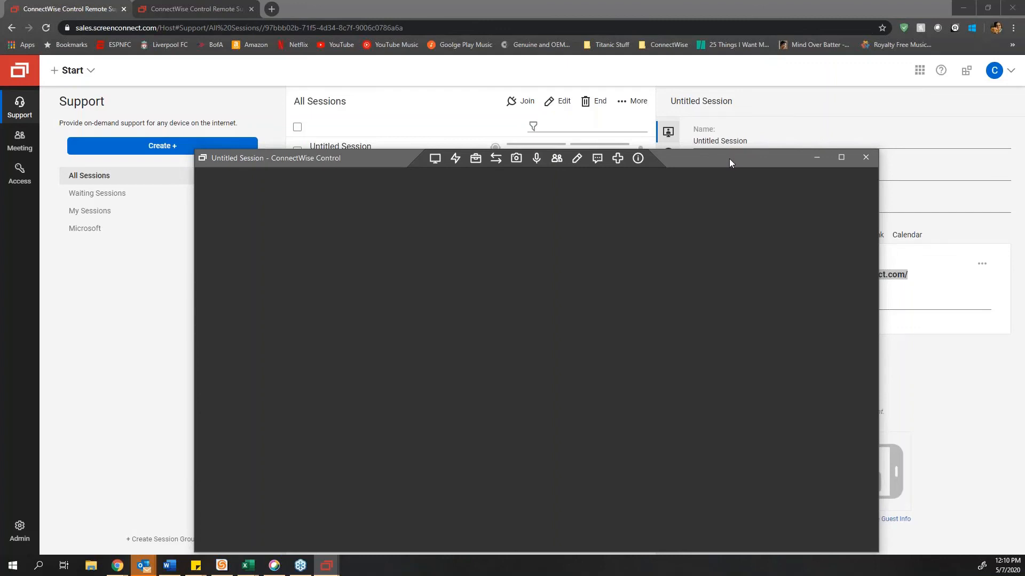
drag(712, 159, 0, 143)
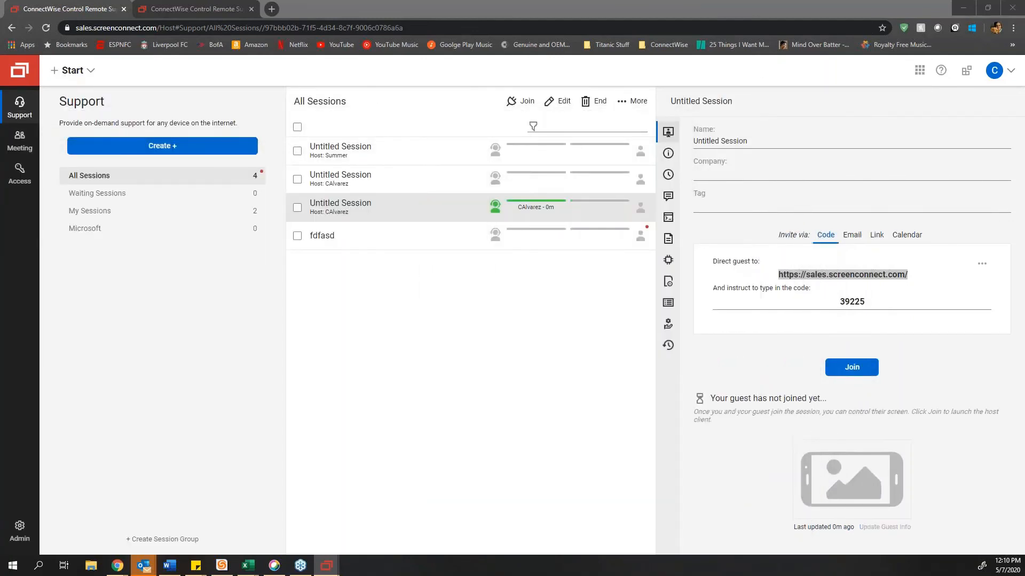
right_click(376, 211)
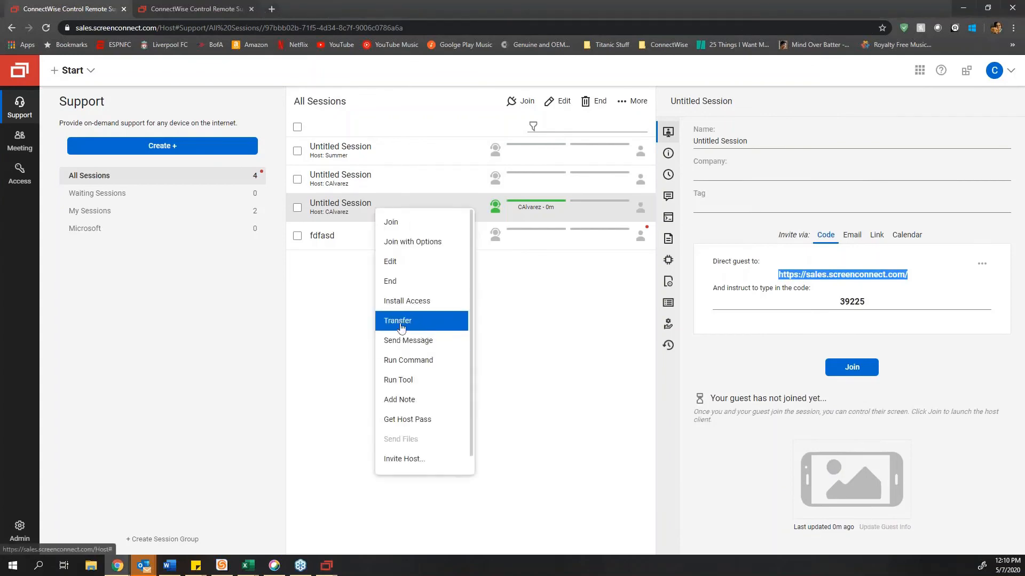
click(408, 291)
click(569, 340)
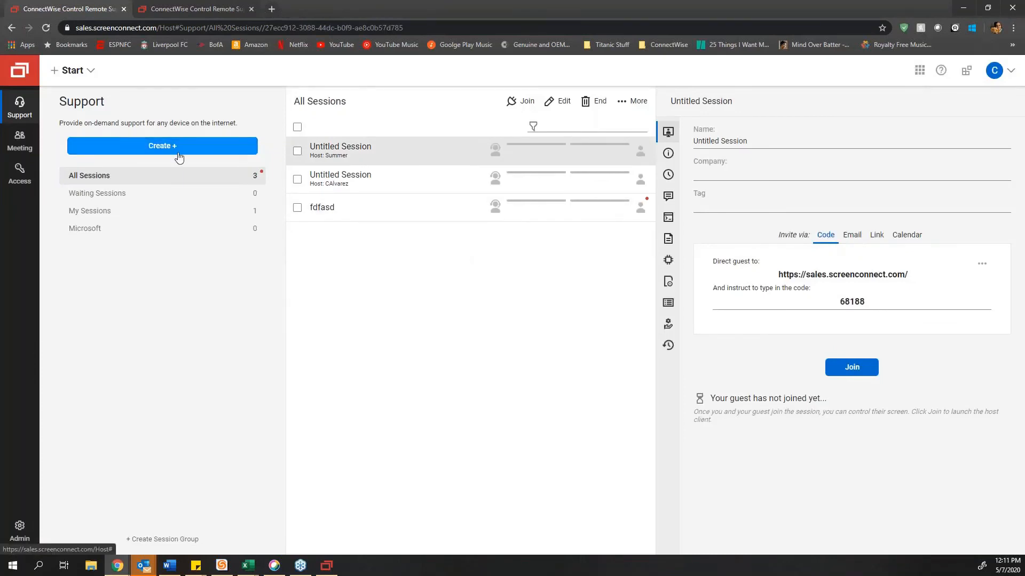
Step: Create another support session and join it once the guest's Android phone connects
click(223, 154)
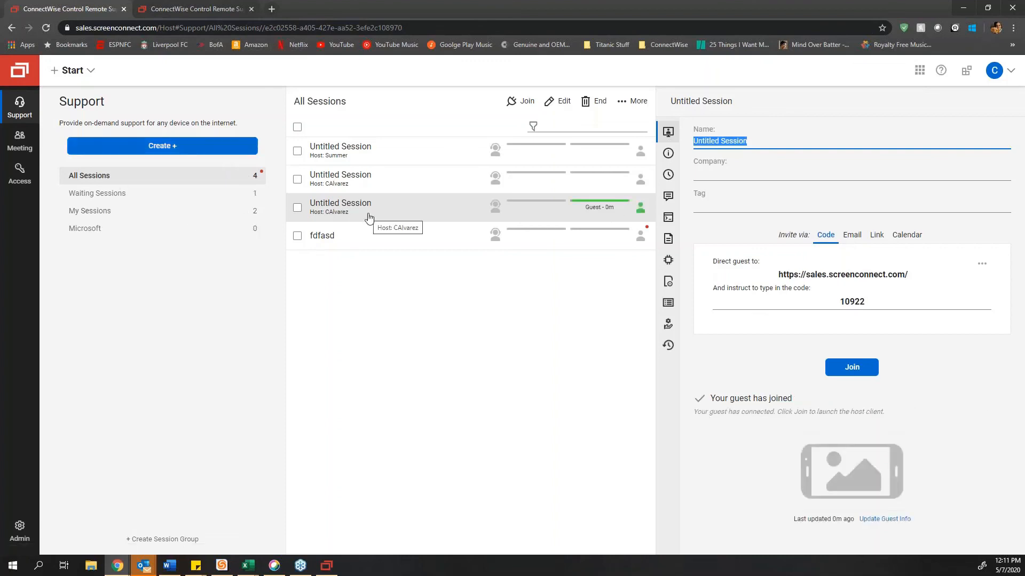
double_click(443, 203)
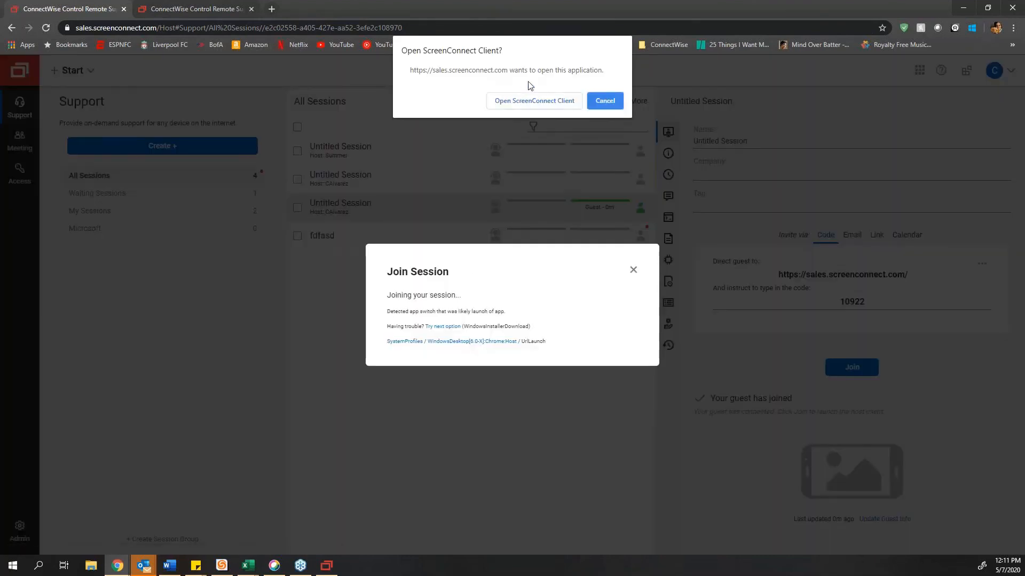
click(531, 101)
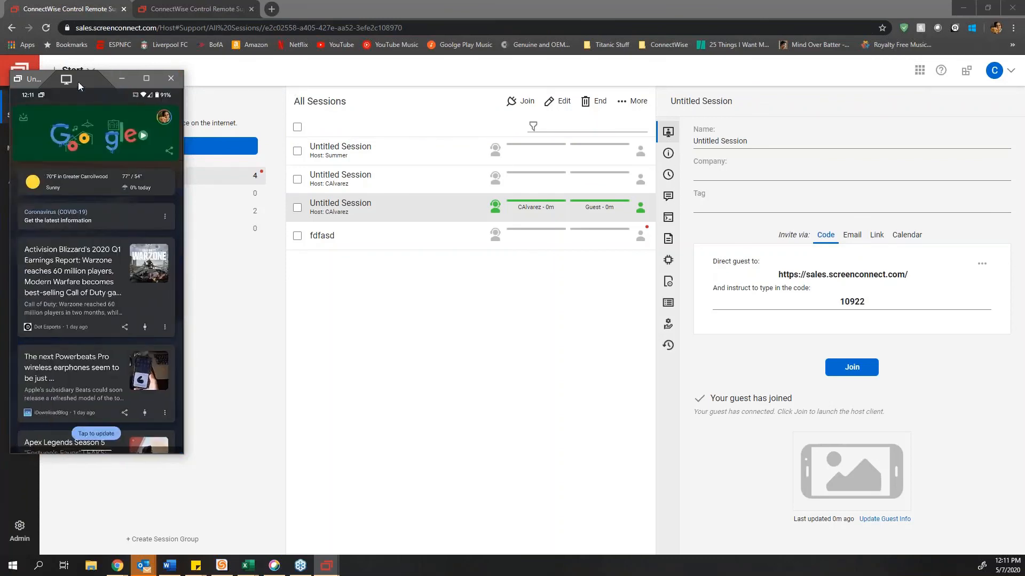
Step: Set the phone's view quality to Low, then close the remote viewer
click(68, 80)
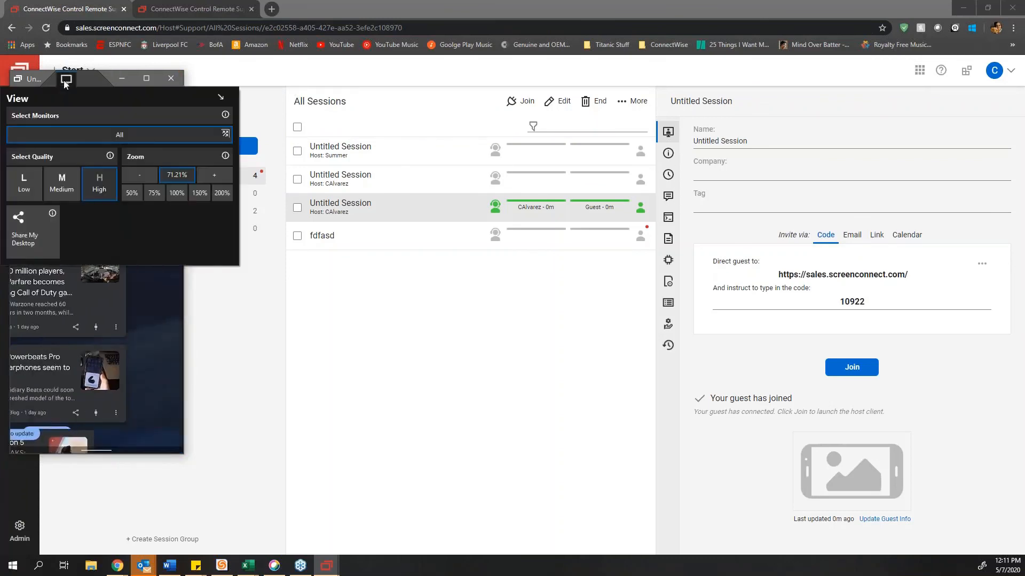
click(33, 188)
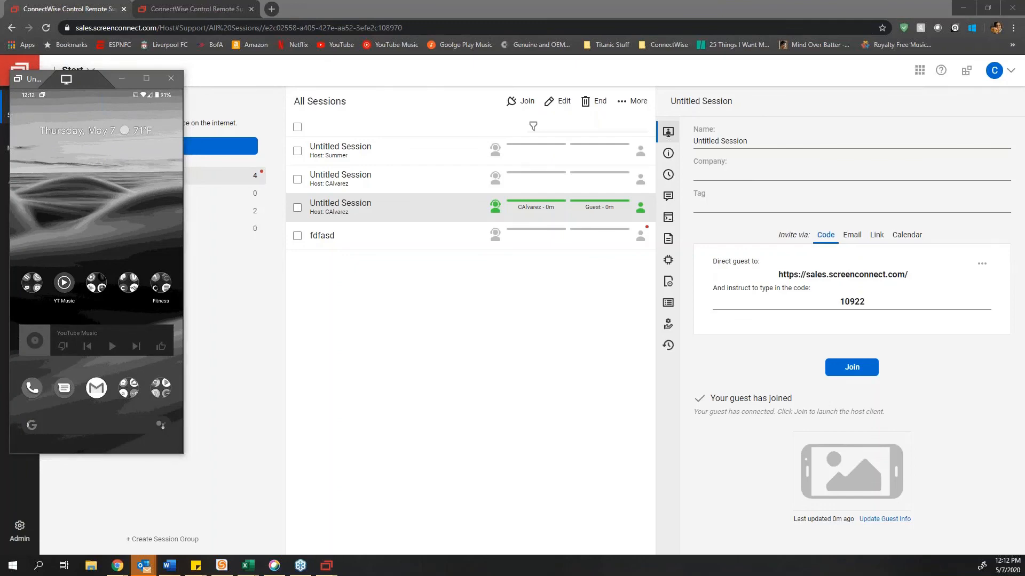
click(170, 80)
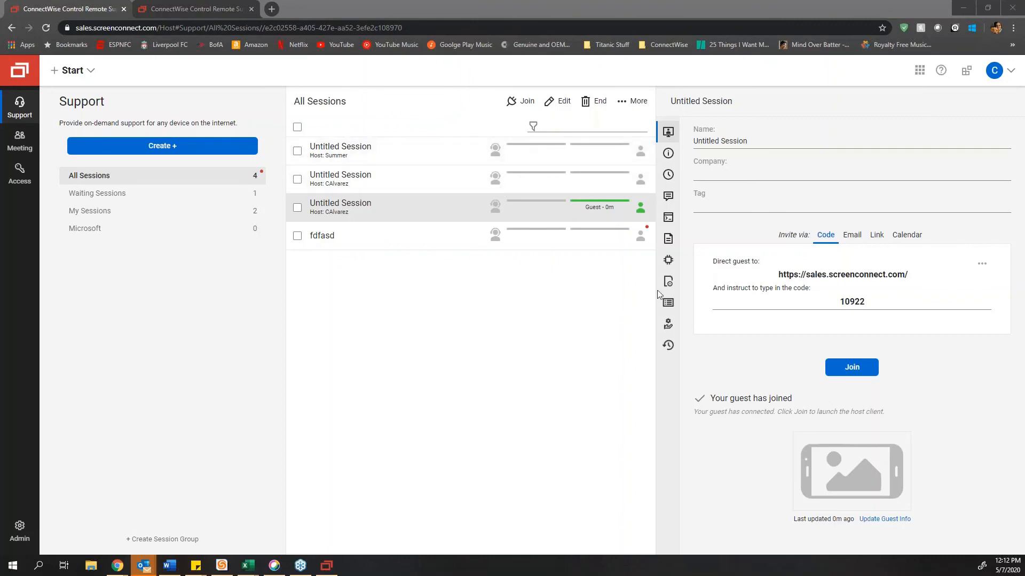
Step: End the fdfasd session, then minimize Chrome and close the Tampa Machine remote window
click(366, 244)
right_click(367, 245)
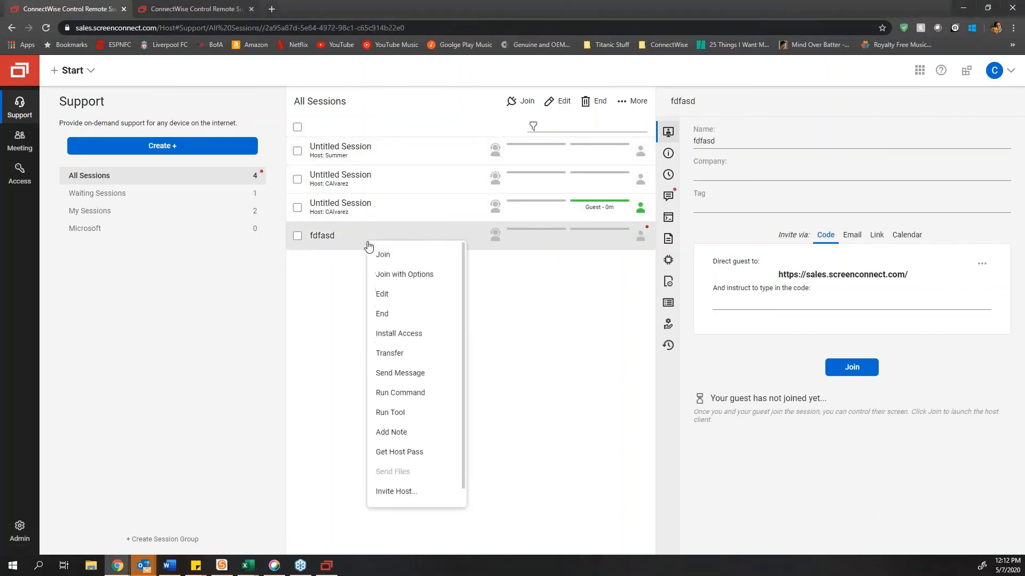
click(411, 314)
click(575, 339)
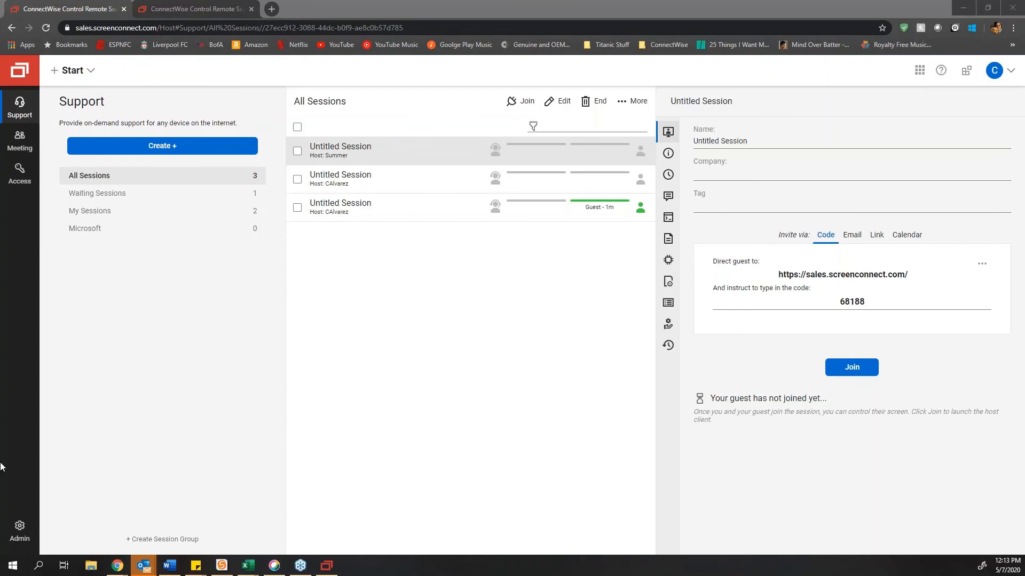
click(963, 8)
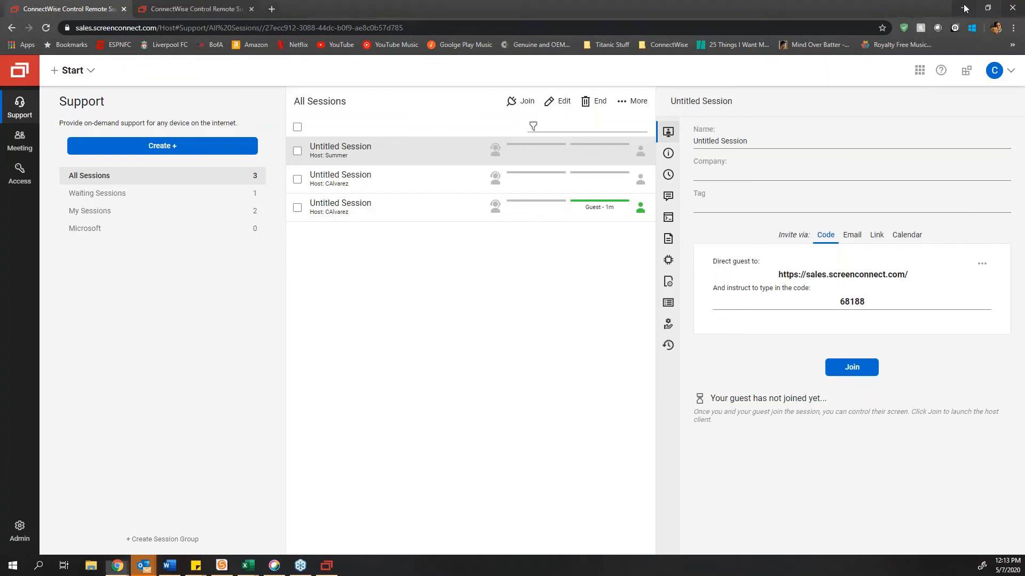
click(485, 78)
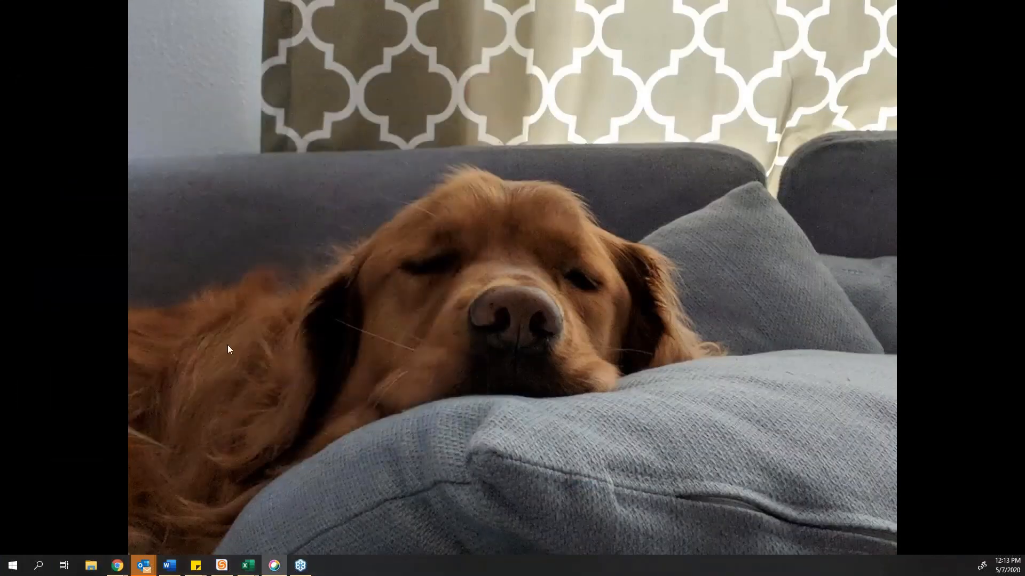